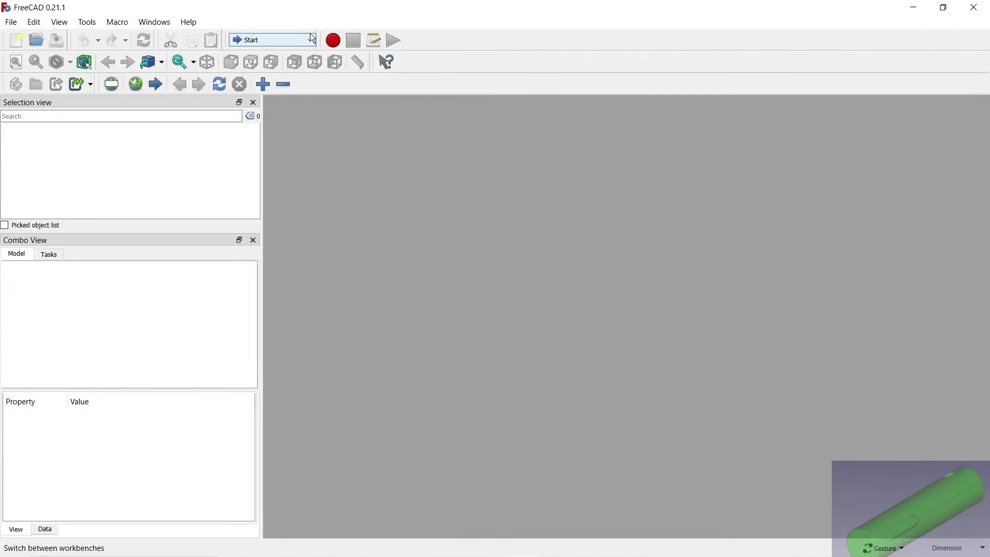
In Part Design, create a new document with a body and a sketch on the XY plane.
{"action": "left_click", "coordinate": [311, 35]}
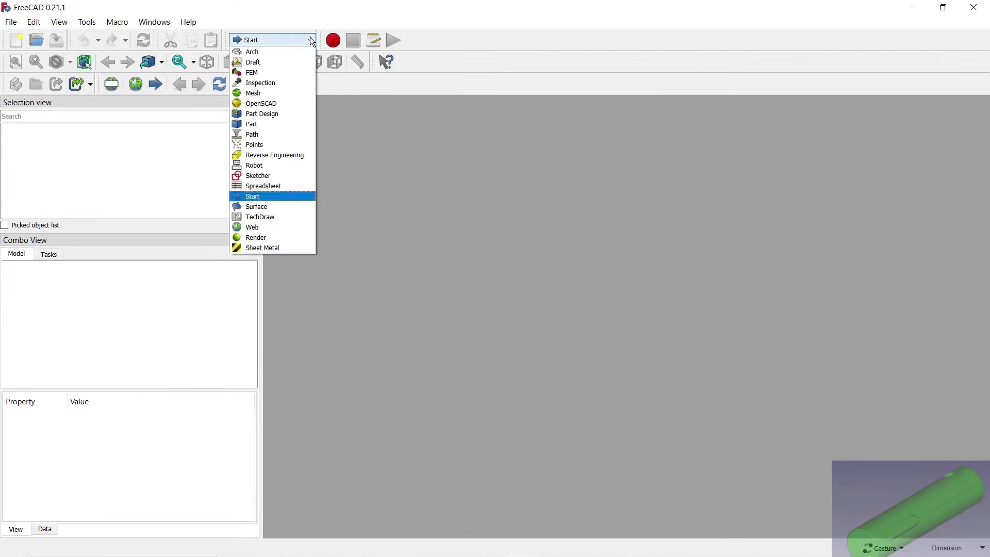
{"action": "left_click", "coordinate": [293, 102]}
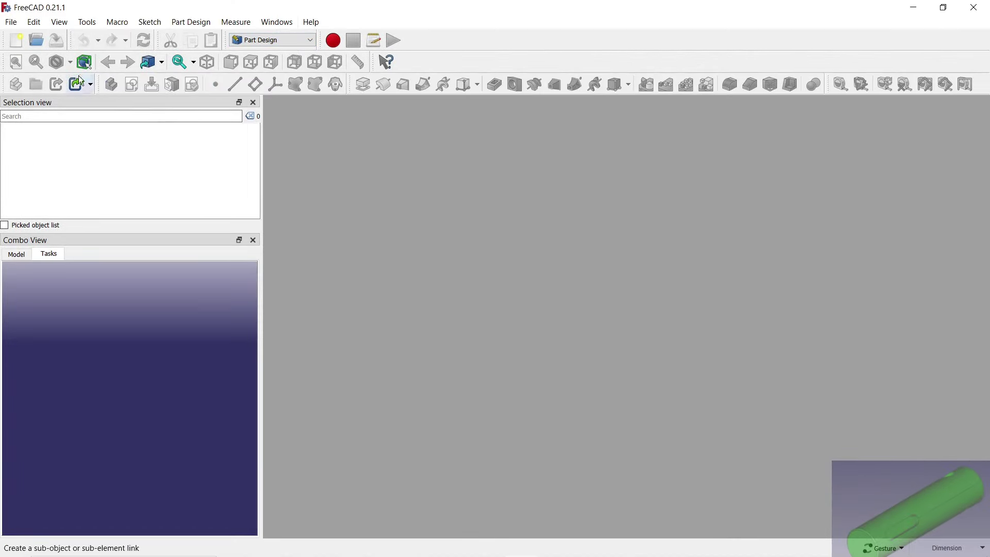
{"action": "left_click", "coordinate": [14, 40]}
{"action": "left_click", "coordinate": [36, 292]}
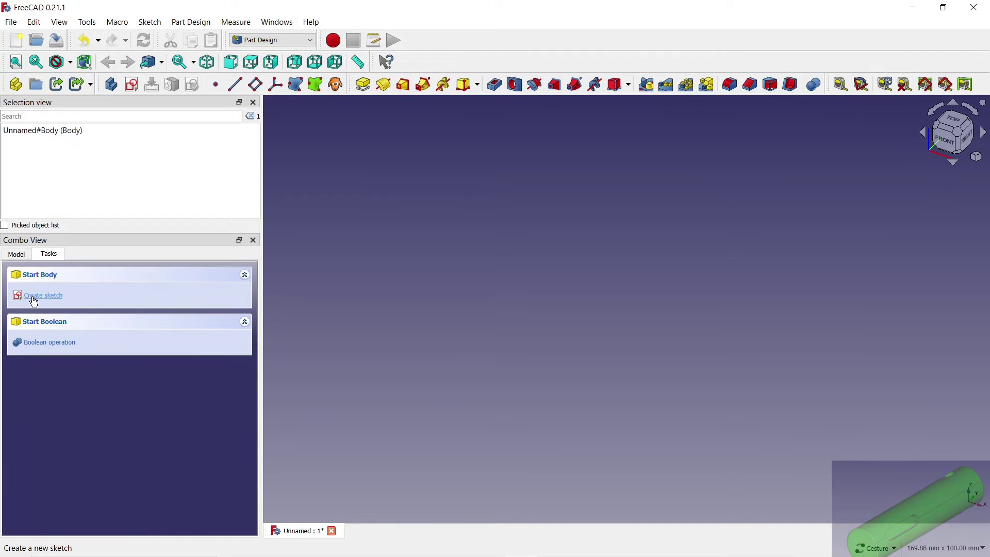
{"action": "left_click", "coordinate": [38, 335]}
{"action": "left_click", "coordinate": [103, 282]}
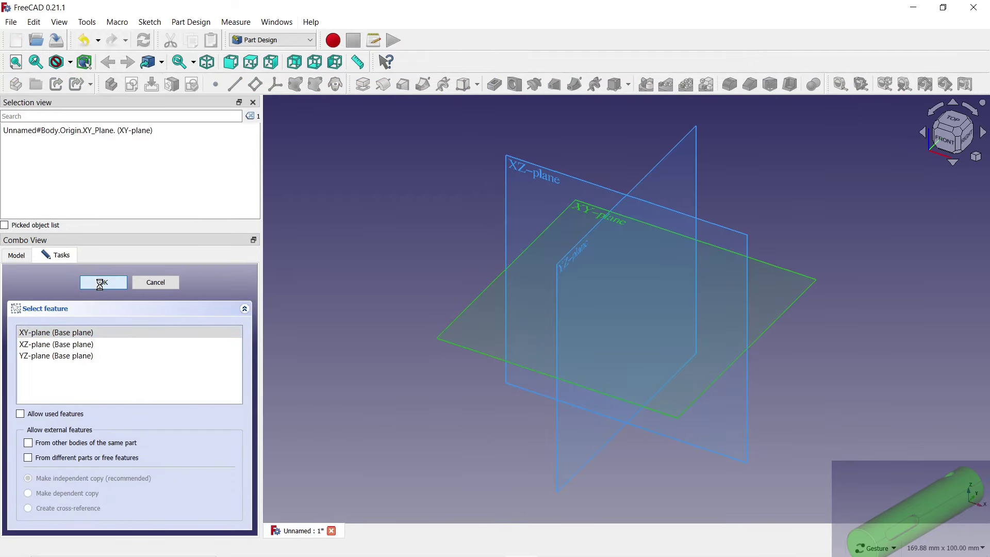
Draw a circle centred on the origin, constrain it to a 35 mm diameter, and close the sketch.
{"action": "left_click", "coordinate": [629, 62]}
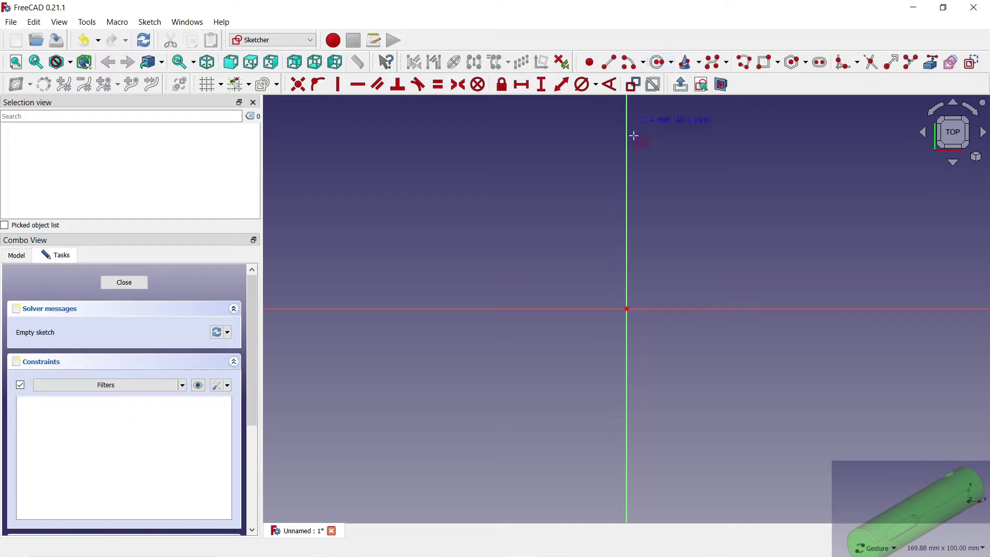
{"action": "left_click", "coordinate": [626, 309]}
{"action": "left_click", "coordinate": [528, 253]}
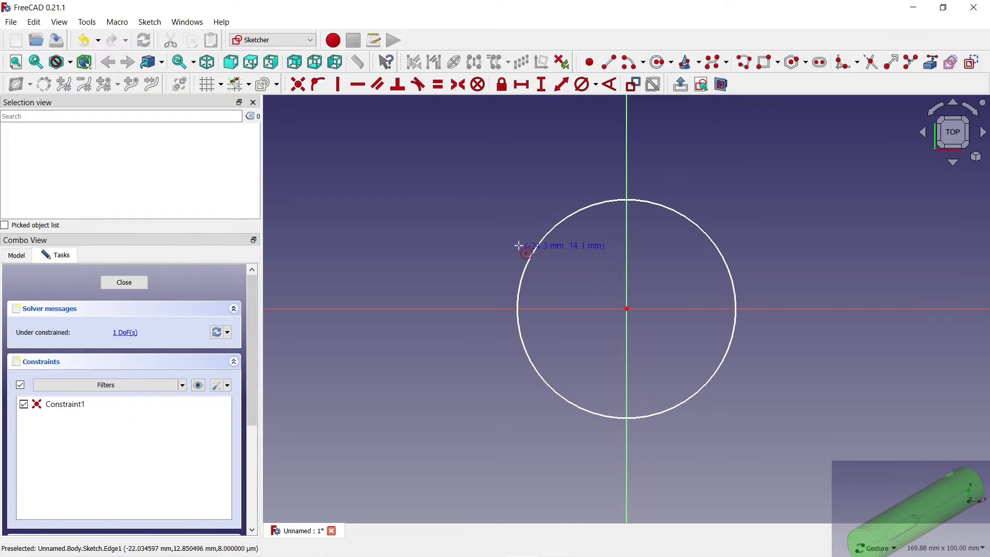
{"action": "left_click", "coordinate": [580, 87]}
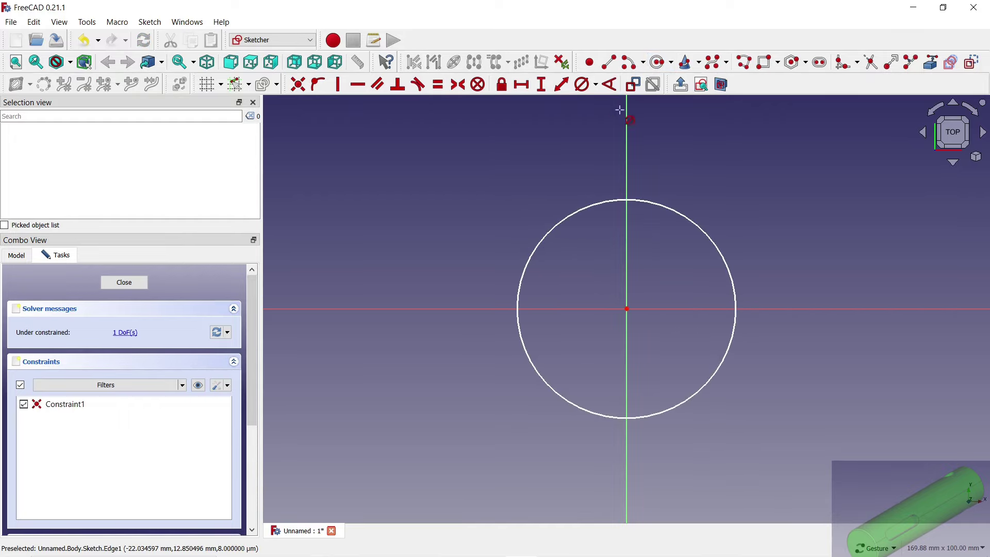
{"action": "left_click", "coordinate": [688, 219]}
{"action": "type", "text": "35"}
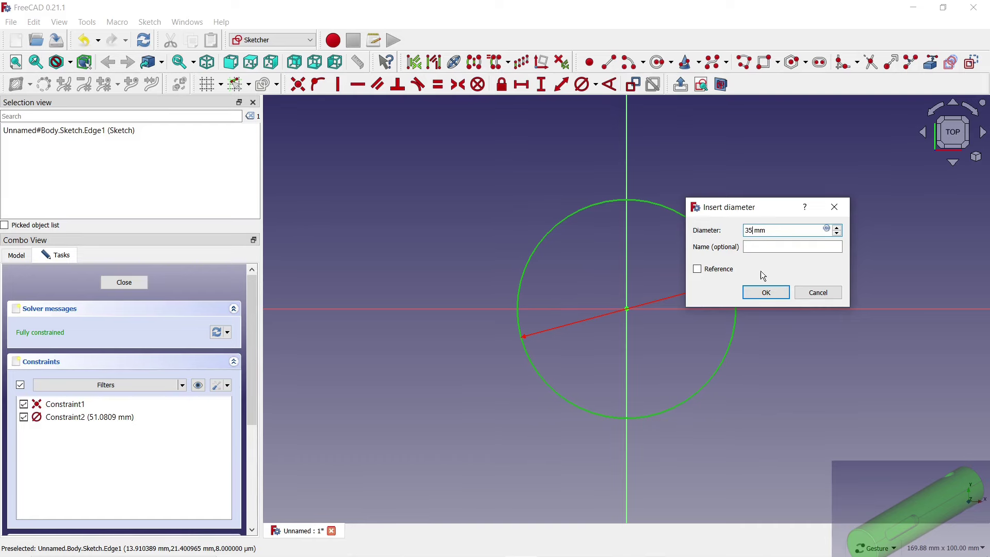
{"action": "left_click", "coordinate": [766, 293]}
{"action": "scroll", "coordinate": [670, 291], "scroll_direction": "up", "scroll_amount": 1}
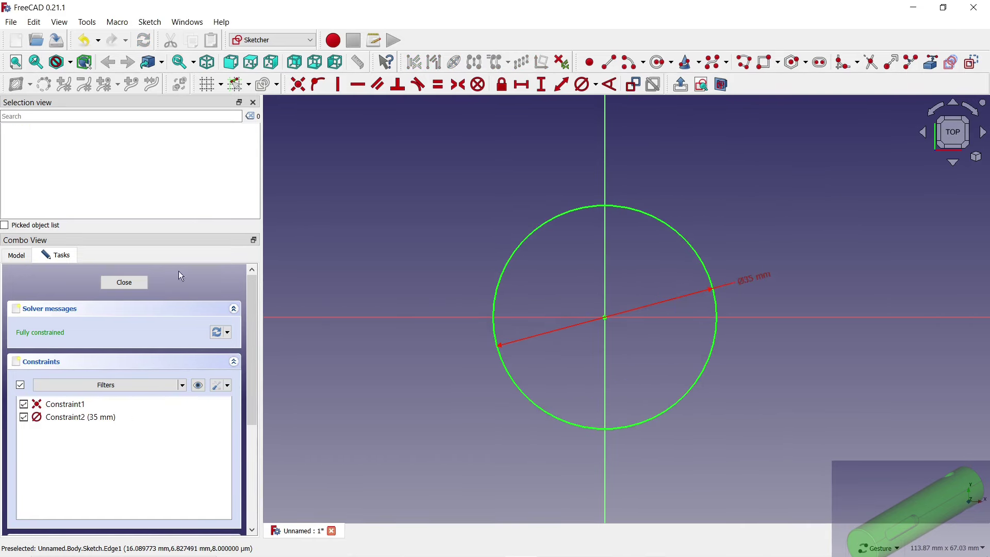
{"action": "left_click", "coordinate": [139, 285]}
Pad the circle sketch into a 150 mm long cylinder.
{"action": "left_click", "coordinate": [363, 84]}
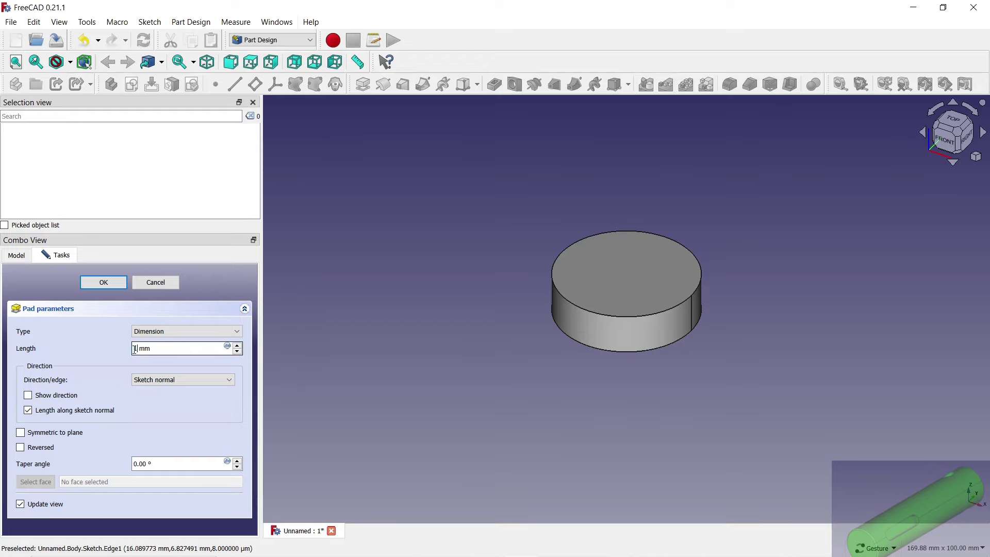
{"action": "left_click", "coordinate": [104, 282]}
{"action": "scroll", "coordinate": [469, 401], "scroll_direction": "down", "scroll_amount": 2}
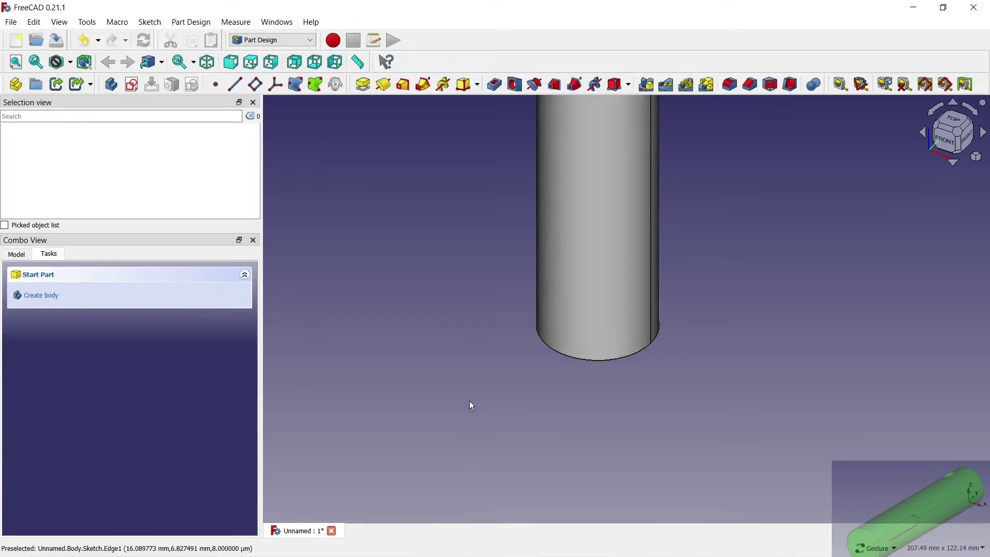
{"action": "scroll", "coordinate": [486, 421], "scroll_direction": "down", "scroll_amount": 3}
Select the two seam vertices at either end of the cylinder.
{"action": "mouse_move", "coordinate": [487, 421]}
{"action": "left_mouse_down"}
{"action": "mouse_move", "coordinate": [394, 201]}
{"action": "mouse_move", "coordinate": [345, 291]}
{"action": "left_mouse_up"}
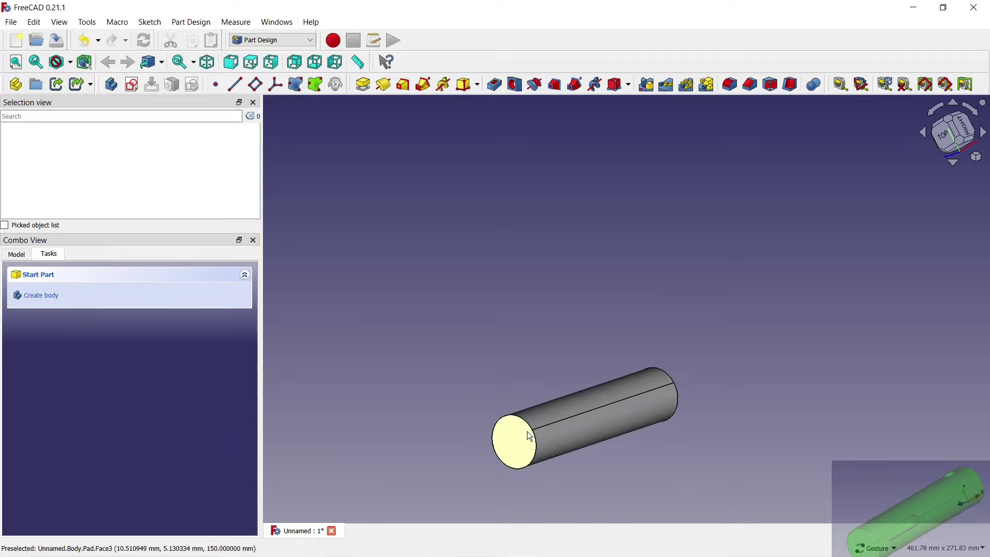
{"action": "scroll", "coordinate": [515, 444], "scroll_direction": "up", "scroll_amount": 4}
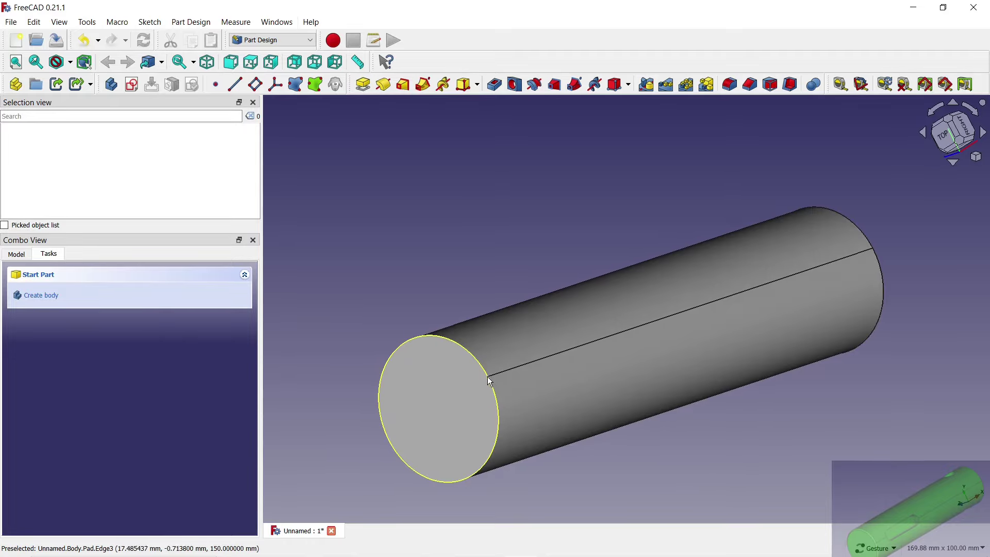
{"action": "left_click", "coordinate": [488, 377]}
{"action": "mouse_move", "coordinate": [740, 308]}
{"action": "left_mouse_down"}
{"action": "mouse_move", "coordinate": [902, 247]}
{"action": "mouse_move", "coordinate": [850, 277]}
{"action": "left_mouse_up"}
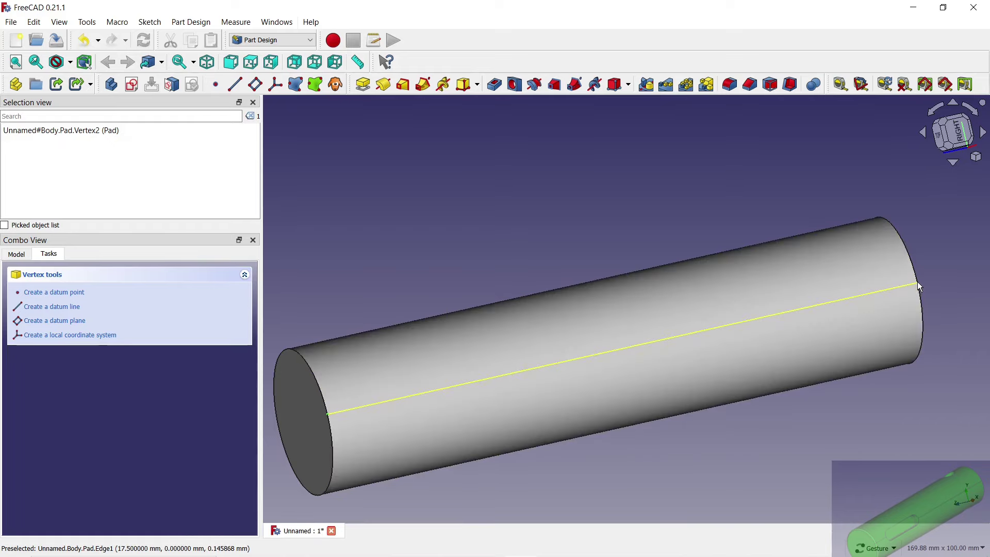
{"action": "left_click", "coordinate": [920, 285], "text": "ctrl"}
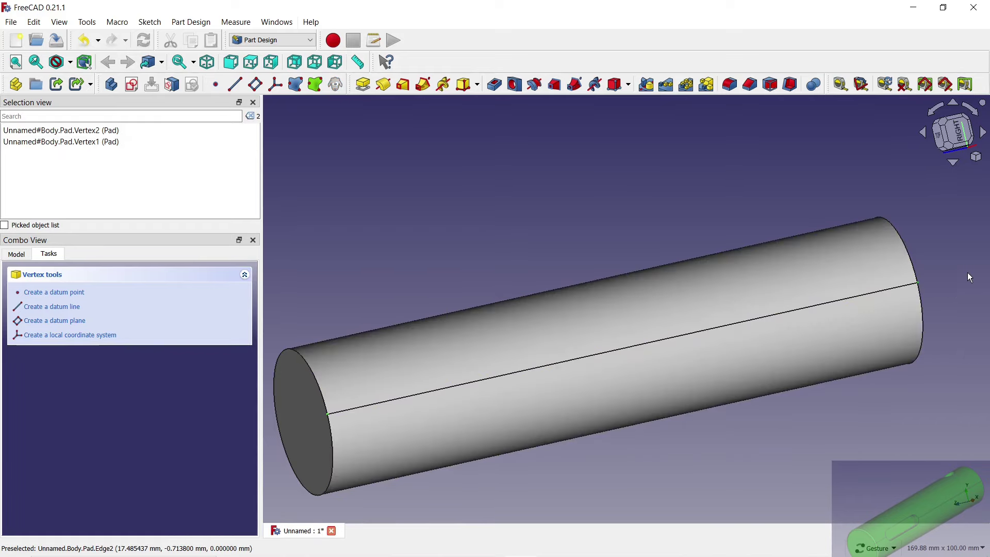
{"action": "scroll", "coordinate": [950, 281], "scroll_direction": "up", "scroll_amount": 3}
{"action": "scroll", "coordinate": [919, 277], "scroll_direction": "down", "scroll_amount": 5}
Create a datum plane through the seam vertices in Align O-X-Y mode, then select it.
{"action": "mouse_move", "coordinate": [441, 398]}
{"action": "left_mouse_down"}
{"action": "mouse_move", "coordinate": [490, 373]}
{"action": "mouse_move", "coordinate": [494, 382]}
{"action": "left_mouse_up"}
{"action": "left_click", "coordinate": [256, 84]}
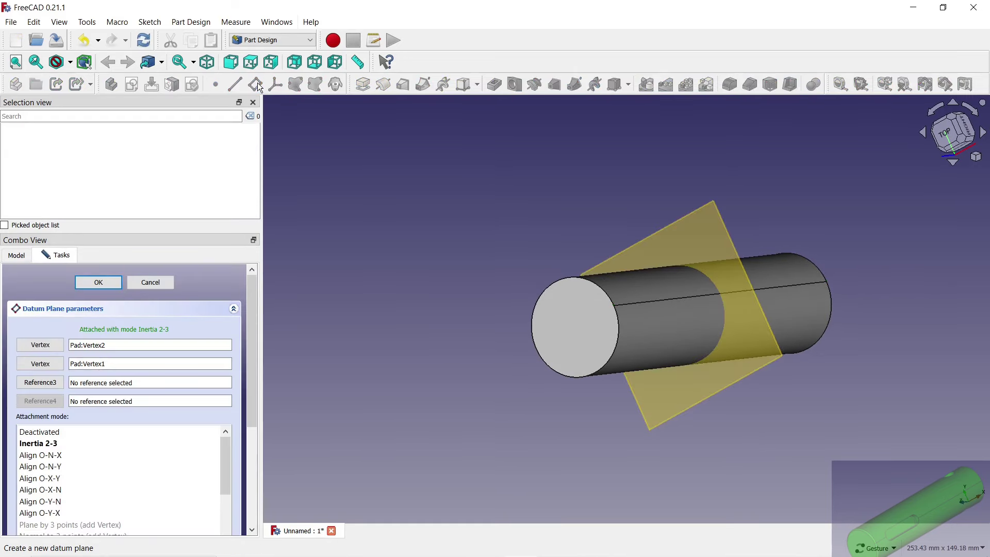
{"action": "left_click_drag", "start_coordinate": [230, 444], "coordinate": [228, 457]}
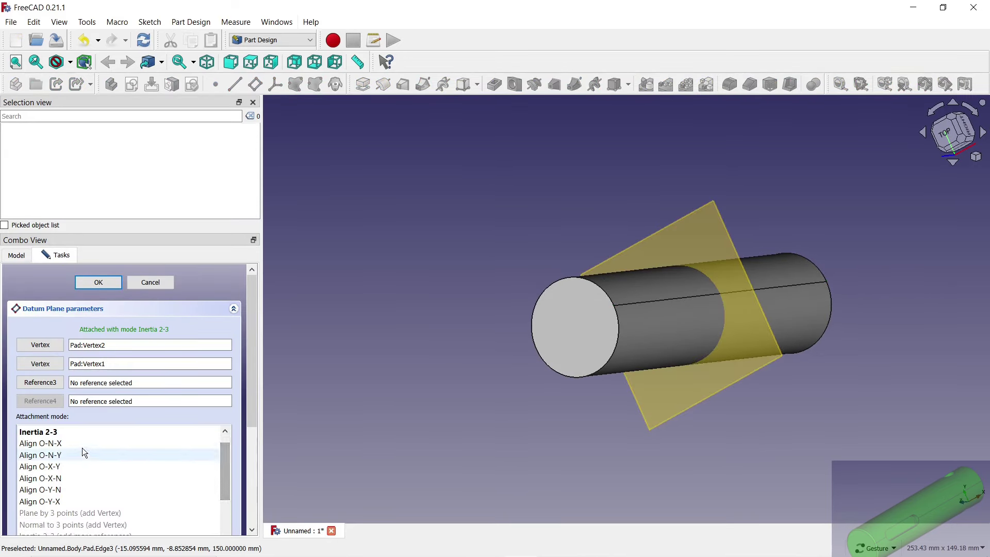
{"action": "left_click", "coordinate": [63, 447]}
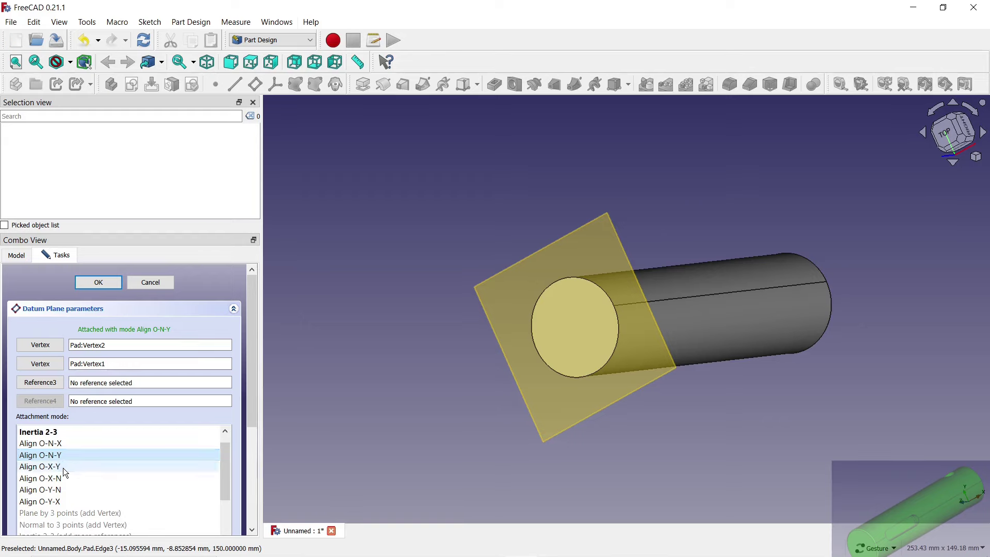
{"action": "left_click", "coordinate": [63, 467]}
{"action": "mouse_move", "coordinate": [464, 373]}
{"action": "left_mouse_down"}
{"action": "mouse_move", "coordinate": [500, 364]}
{"action": "mouse_move", "coordinate": [494, 380]}
{"action": "mouse_move", "coordinate": [433, 398]}
{"action": "left_mouse_up"}
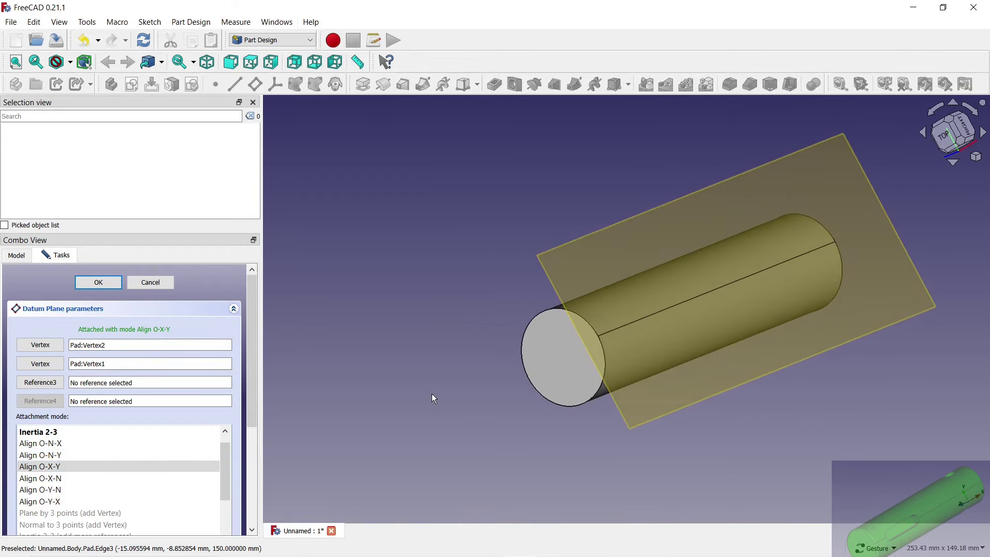
{"action": "left_click", "coordinate": [105, 283]}
{"action": "left_click", "coordinate": [564, 274]}
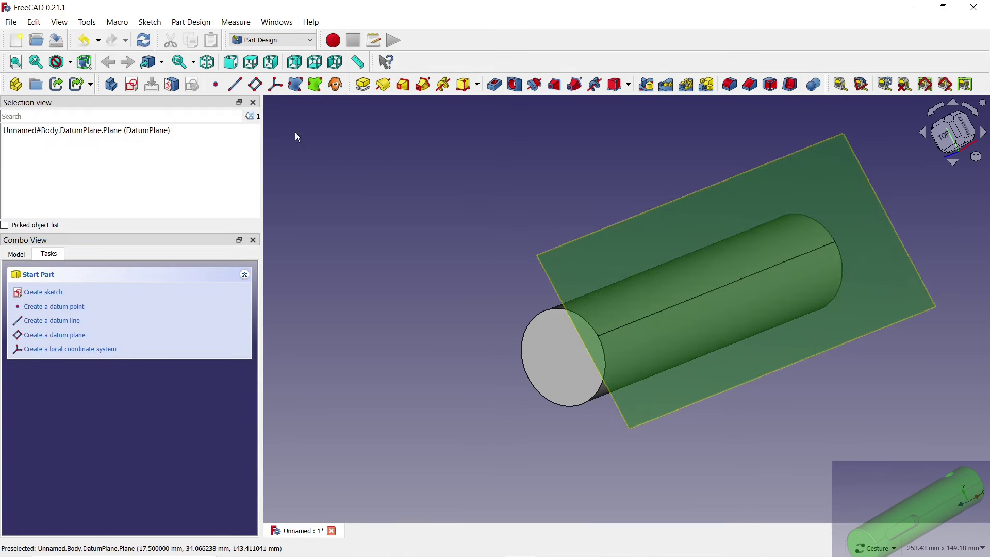
Sketch a slot on the datum plane.
{"action": "left_click", "coordinate": [133, 85]}
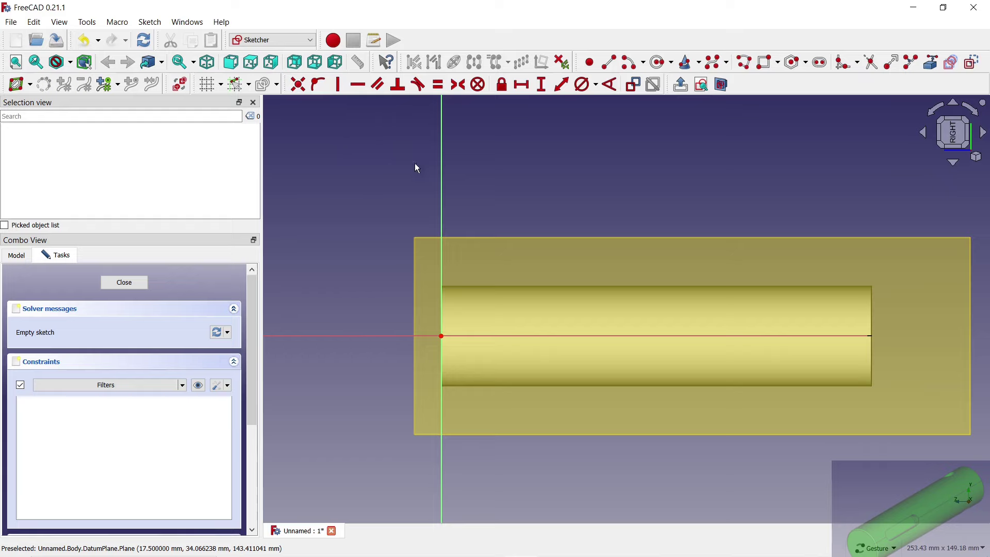
{"action": "left_click", "coordinate": [820, 63]}
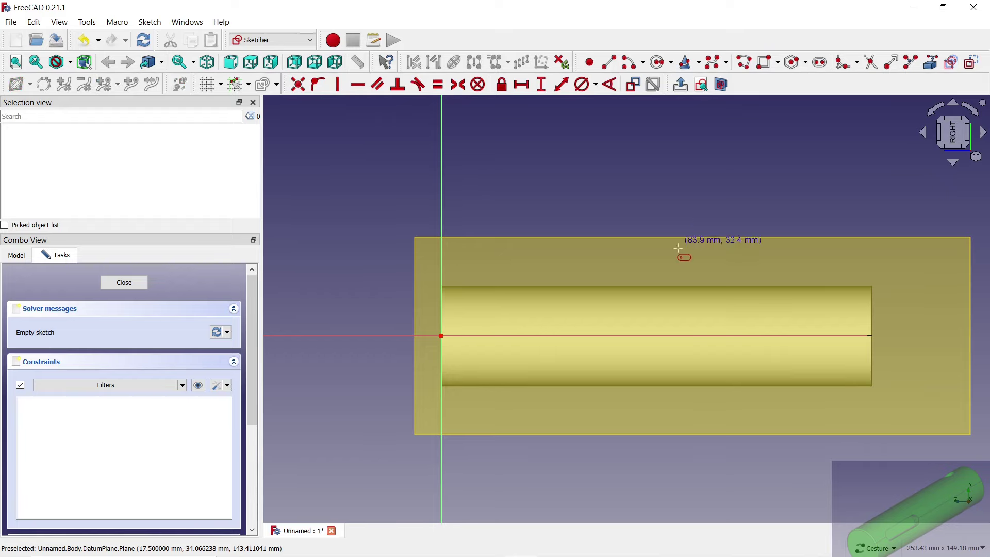
{"action": "left_click", "coordinate": [500, 316]}
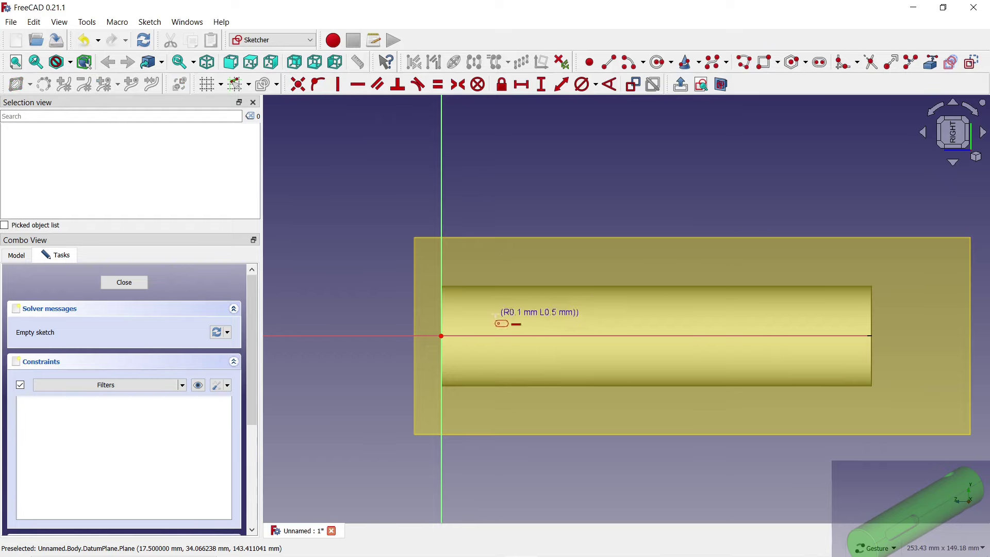
{"action": "left_click", "coordinate": [569, 319]}
{"action": "scroll", "coordinate": [557, 315], "scroll_direction": "up", "scroll_amount": 3}
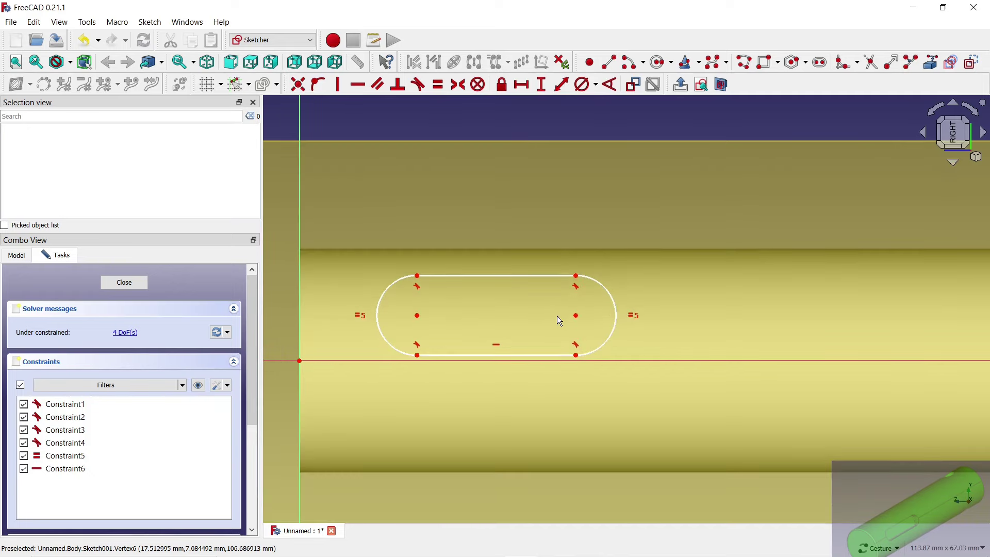
Constrain the slot's end arc to Ø10 mm and its length to 35 mm.
{"action": "left_click", "coordinate": [582, 84]}
{"action": "left_click", "coordinate": [600, 293]}
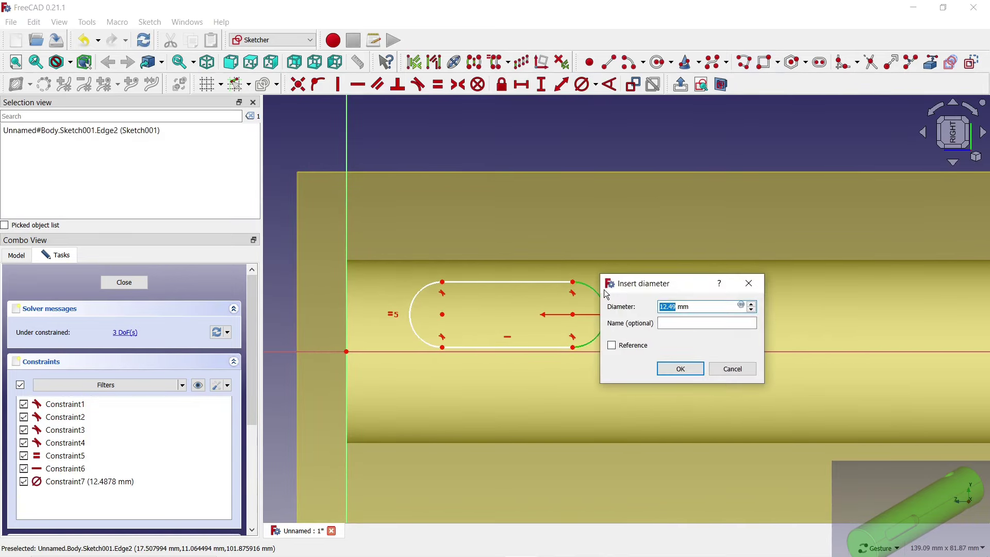
{"action": "left_click", "coordinate": [680, 369]}
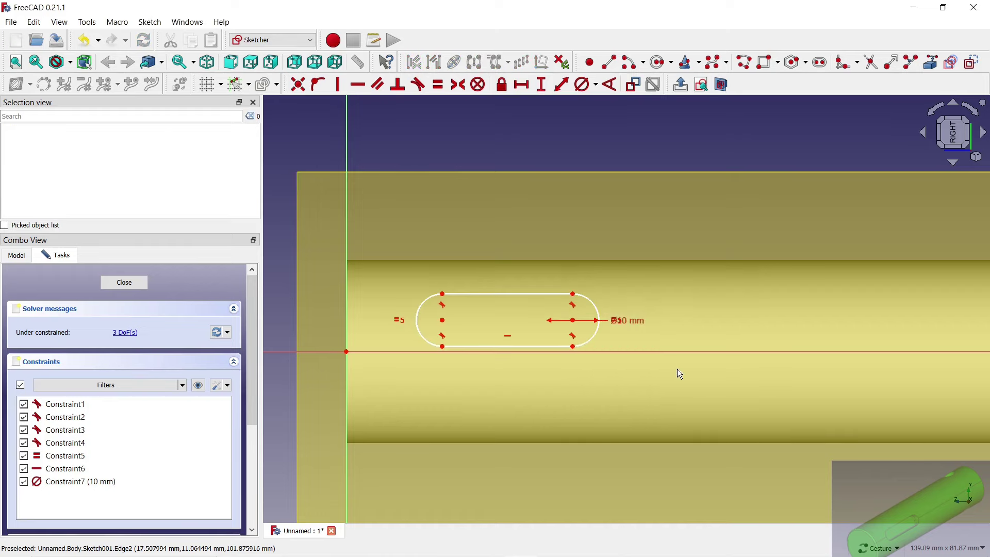
{"action": "left_click", "coordinate": [521, 84]}
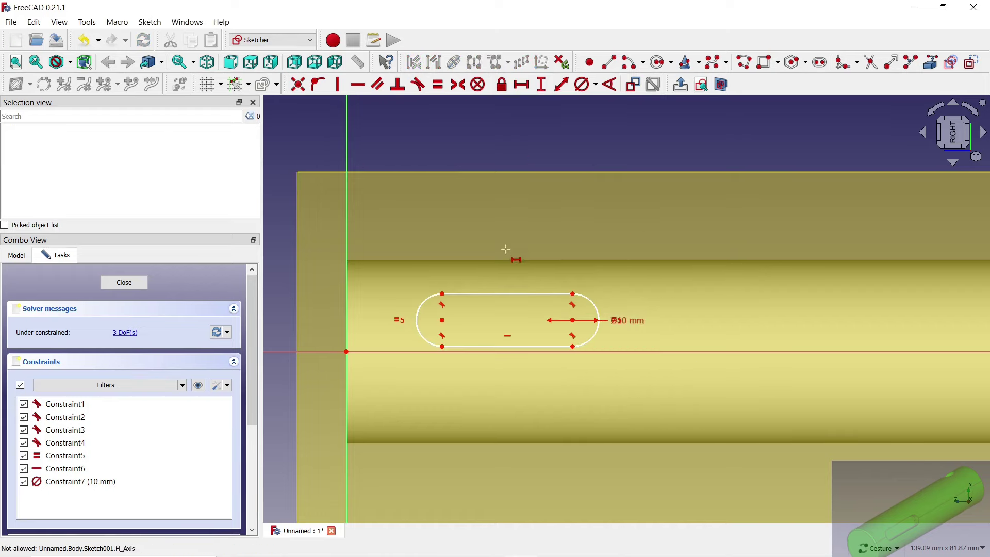
{"action": "left_click", "coordinate": [501, 293]}
{"action": "type", "text": "35"}
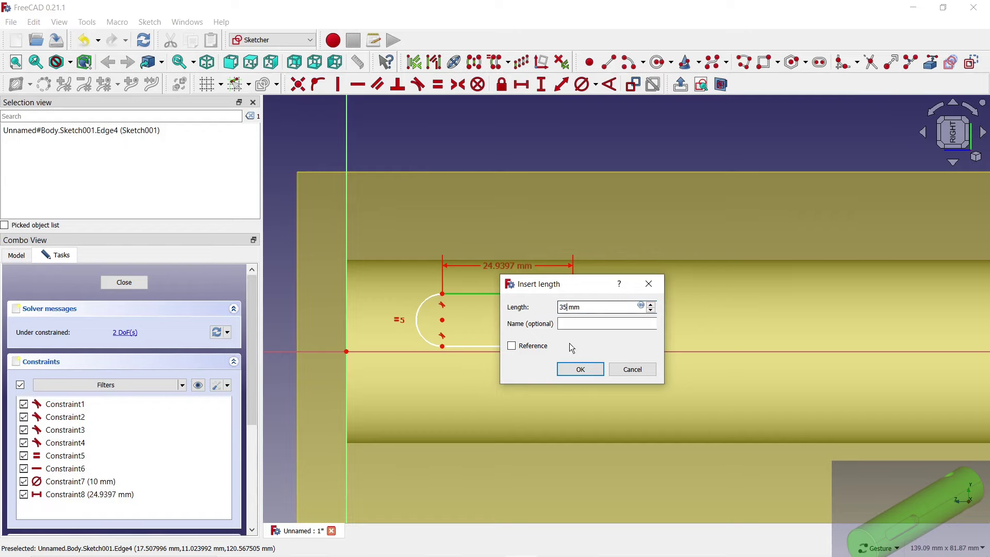
{"action": "left_click", "coordinate": [580, 370]}
Place the slot 20 mm from the origin with its centre on the horizontal axis, then close the sketch.
{"action": "scroll", "coordinate": [516, 309], "scroll_direction": "down", "scroll_amount": 2}
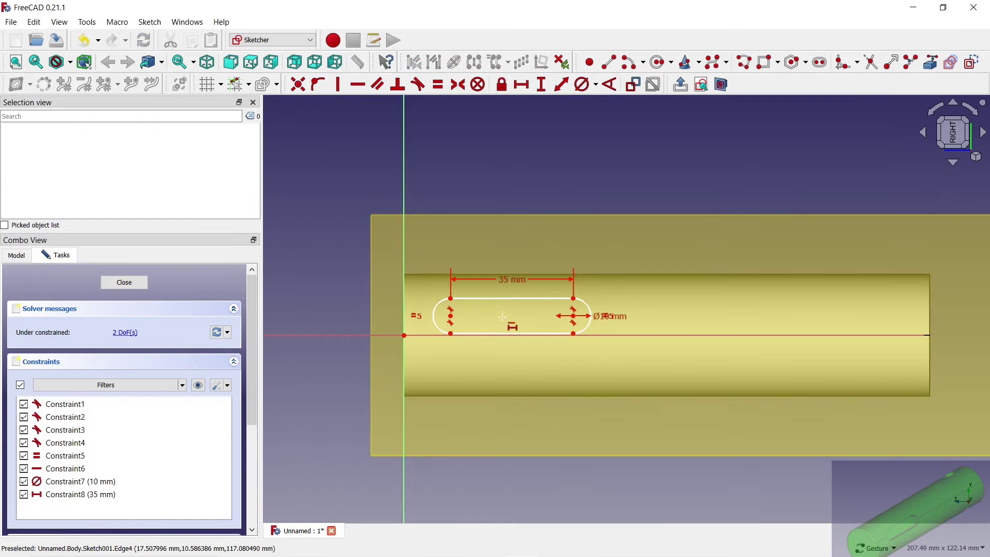
{"action": "left_click", "coordinate": [404, 336]}
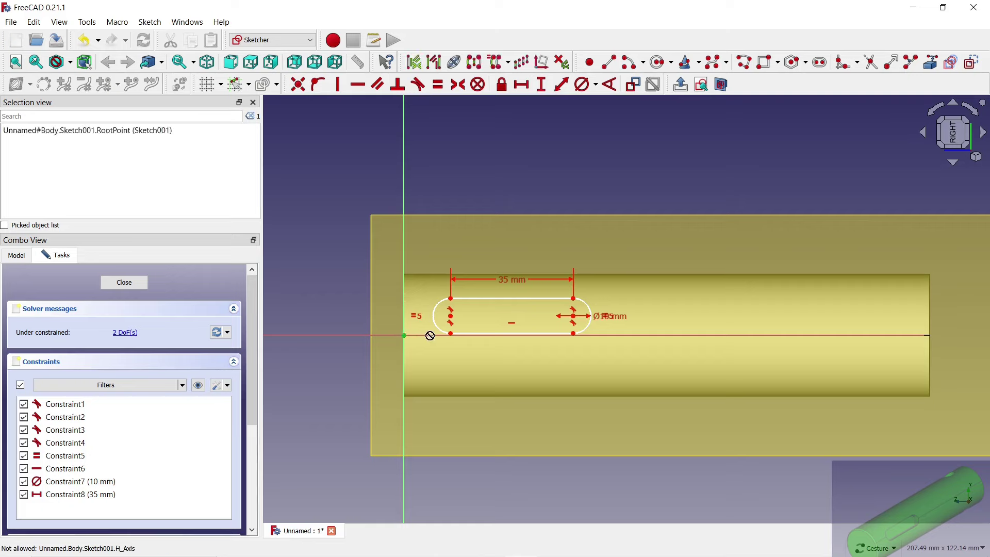
{"action": "left_click", "coordinate": [450, 316]}
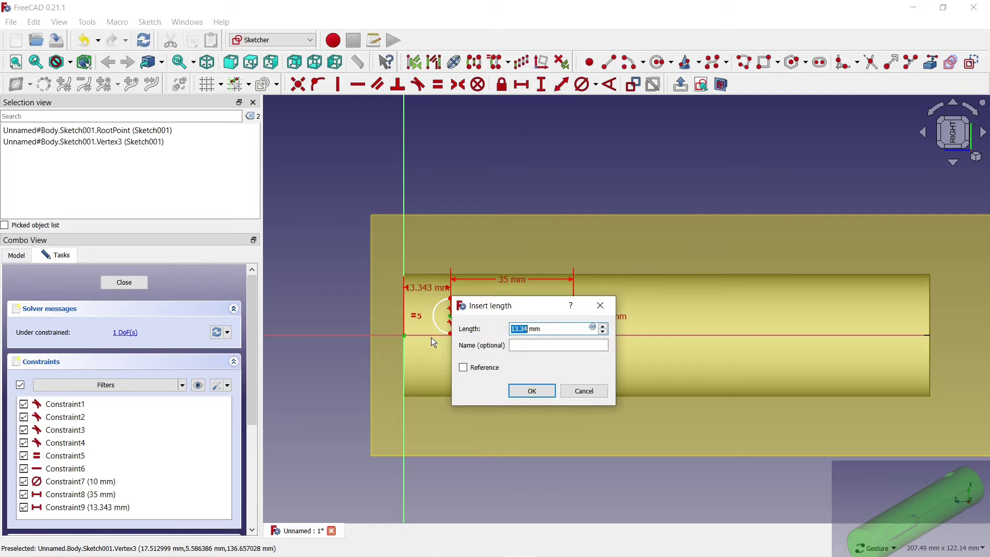
{"action": "type", "text": "20"}
{"action": "left_click", "coordinate": [524, 390]}
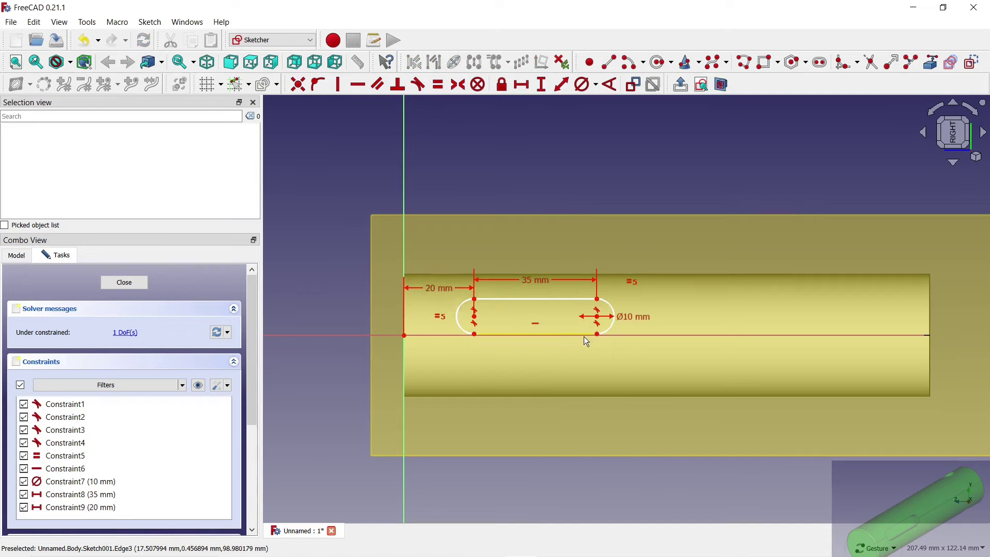
{"action": "left_click", "coordinate": [600, 325]}
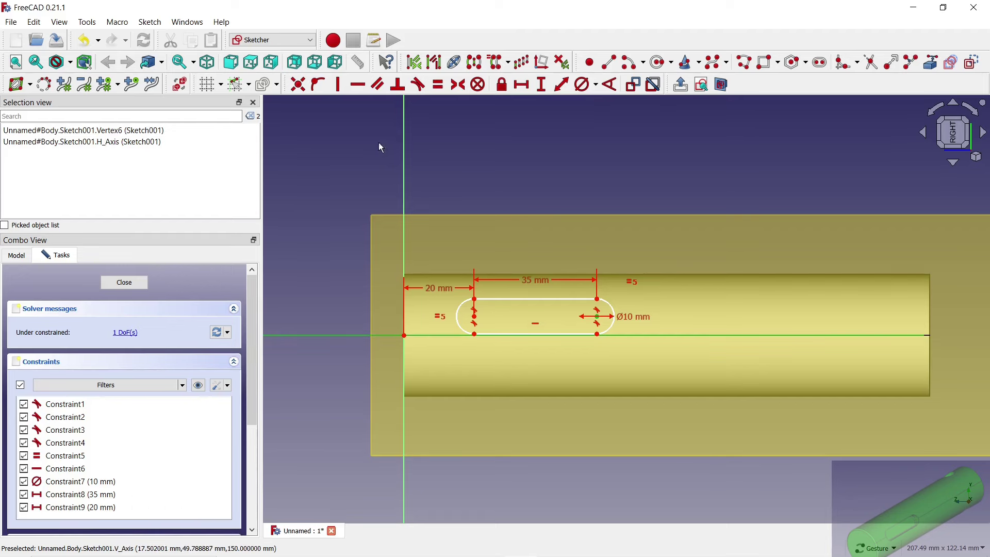
{"action": "left_click", "coordinate": [324, 85]}
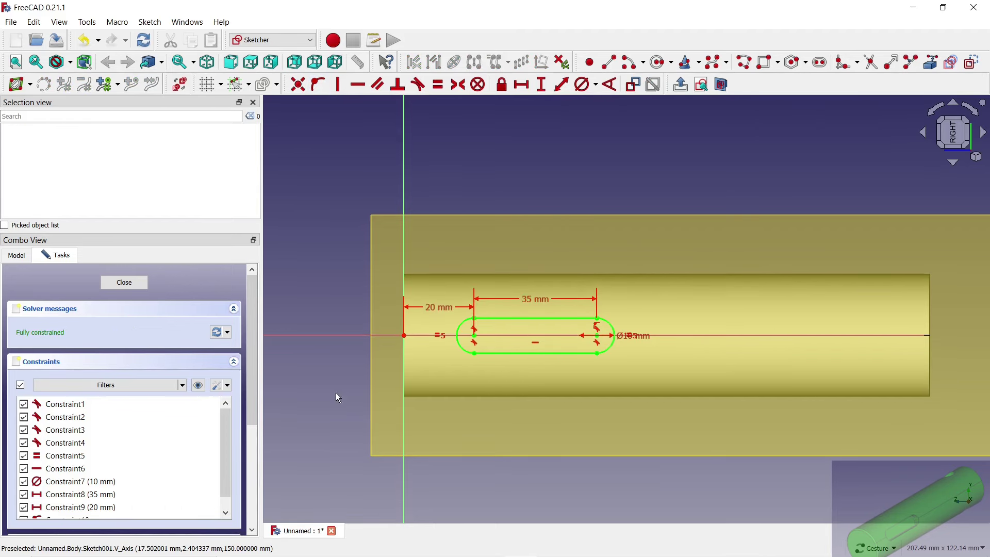
{"action": "left_click", "coordinate": [124, 283]}
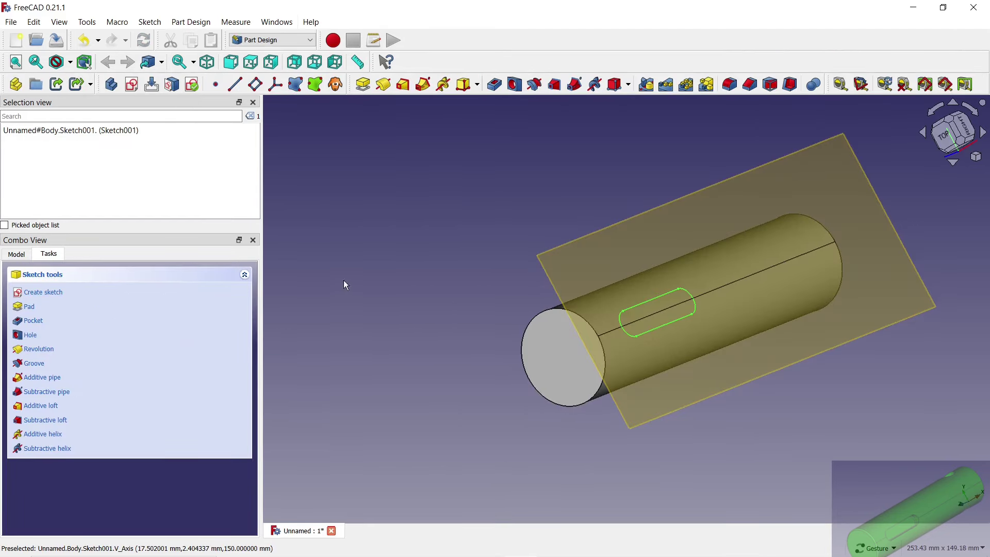
Pocket the slot sketch 4.7 mm deep into the cylinder.
{"action": "left_click", "coordinate": [17, 256]}
{"action": "left_click", "coordinate": [495, 87]}
{"action": "type", "text": "4.7"}
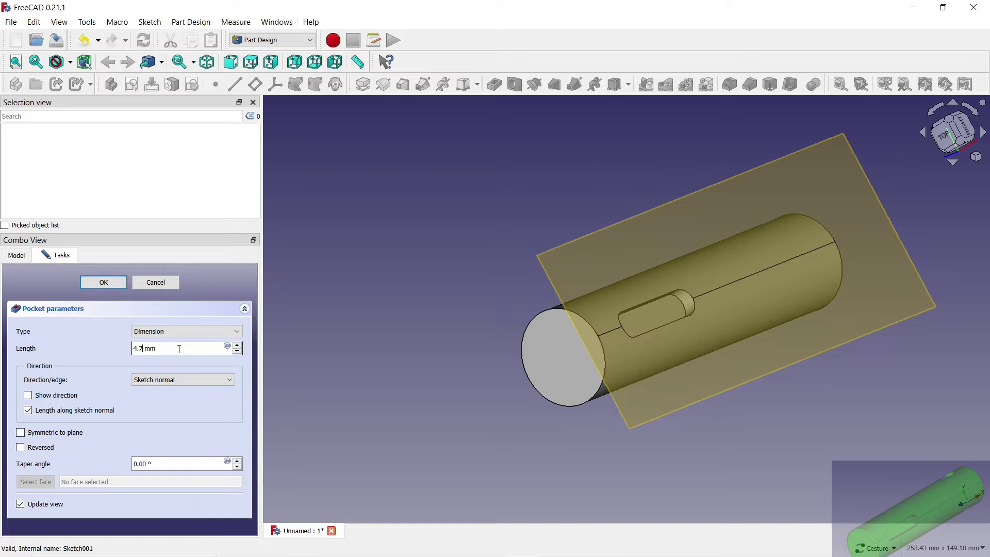
{"action": "left_click", "coordinate": [106, 282]}
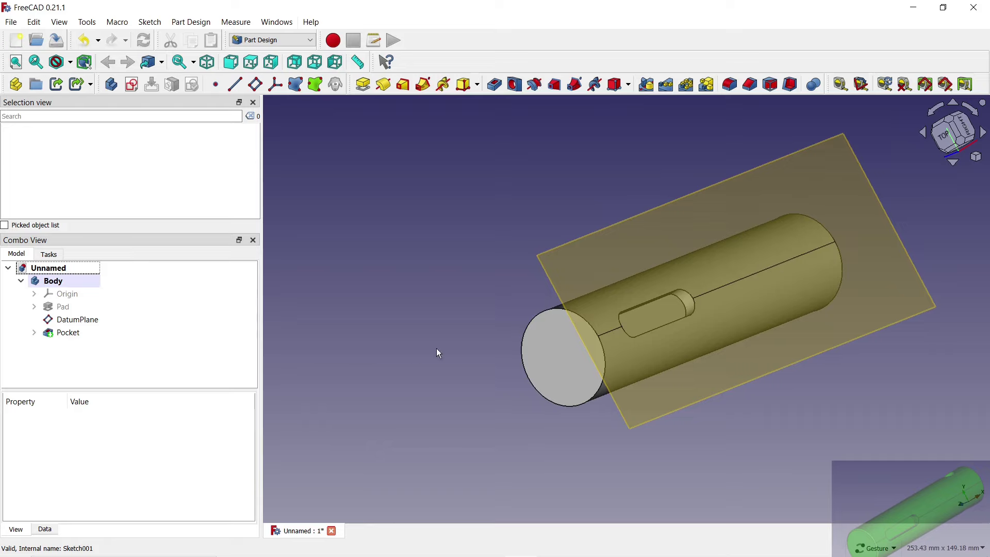
Inspect the pocket and hide the first datum plane.
{"action": "left_click_drag", "start_coordinate": [448, 348], "coordinate": [447, 312]}
{"action": "left_click_drag", "start_coordinate": [838, 402], "coordinate": [865, 342]}
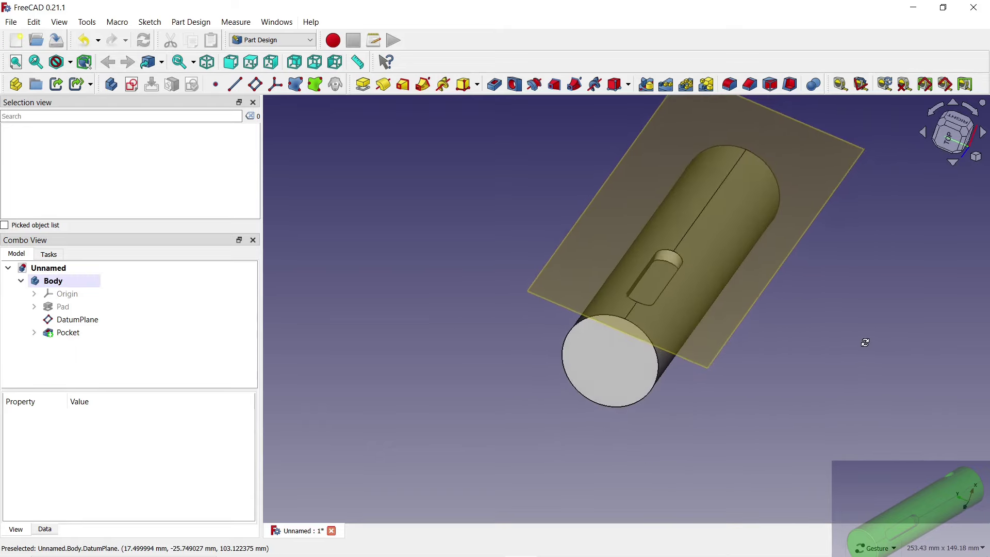
{"action": "left_click", "coordinate": [72, 321]}
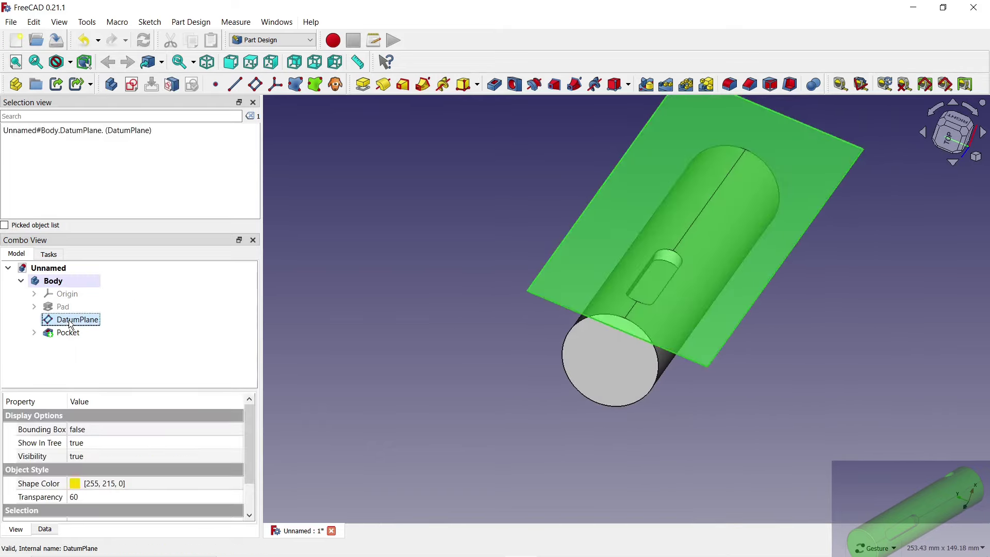
{"action": "key", "text": "space"}
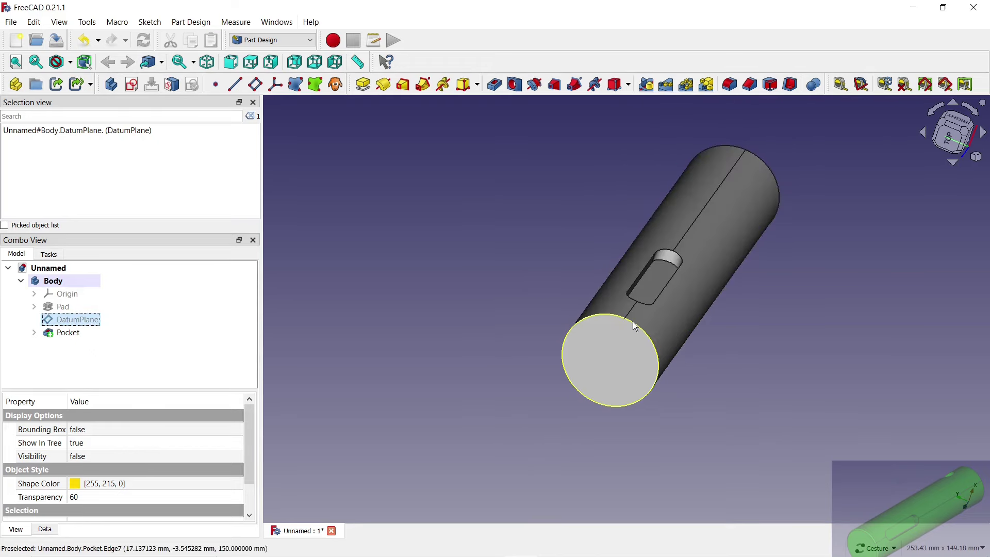
Fillet the slot's four rim edges with a 0.6 mm radius.
{"action": "scroll", "coordinate": [657, 256], "scroll_direction": "up", "scroll_amount": 5}
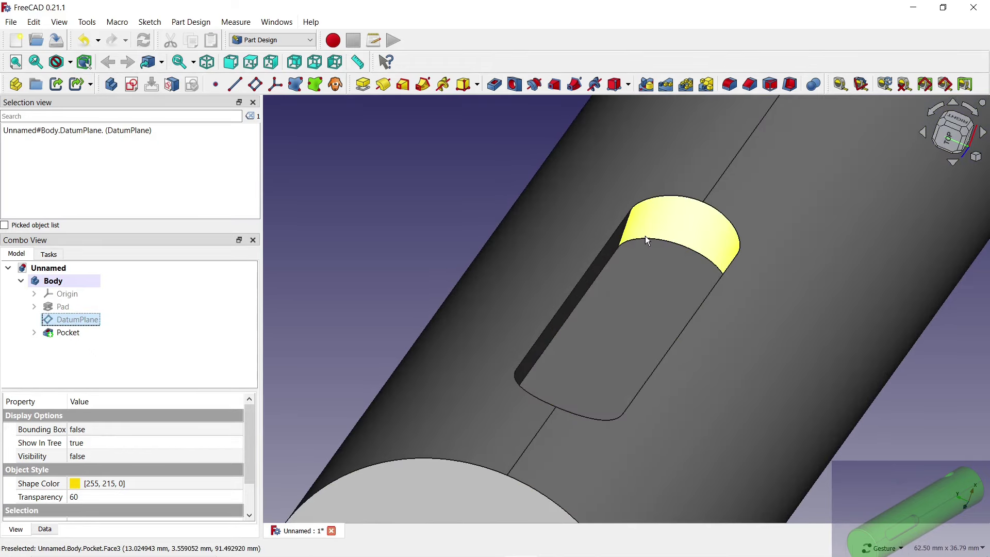
{"action": "left_click", "coordinate": [643, 239]}
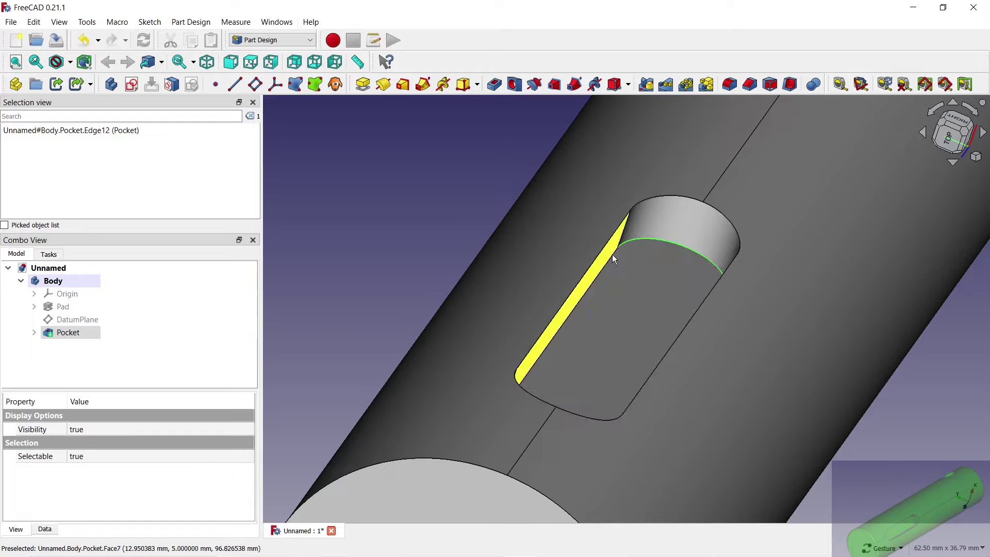
{"action": "left_click_drag", "start_coordinate": [654, 282], "coordinate": [811, 372]}
{"action": "scroll", "coordinate": [575, 263], "scroll_direction": "down", "scroll_amount": 2}
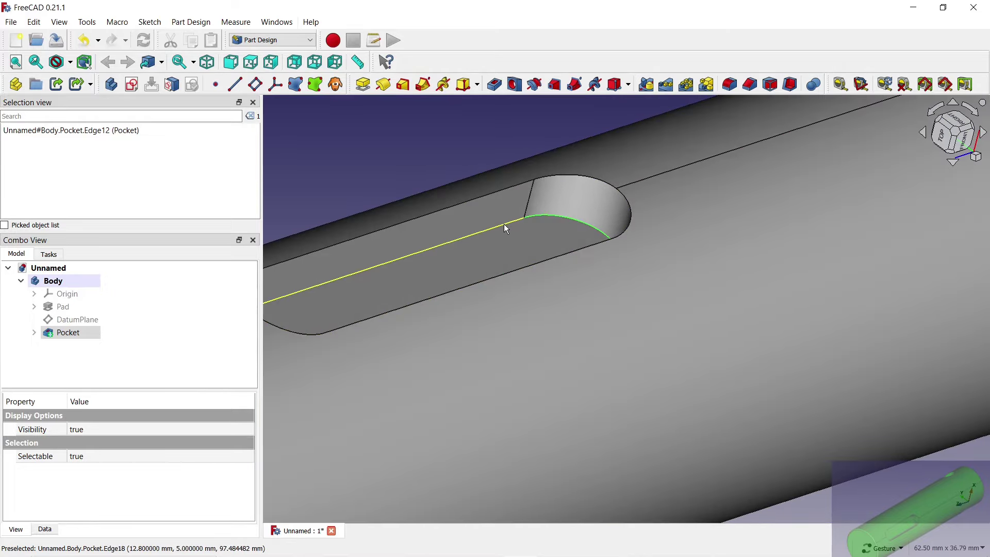
{"action": "left_click", "coordinate": [503, 224]}
{"action": "scroll", "coordinate": [531, 164], "scroll_direction": "down", "scroll_amount": 3}
{"action": "left_click_drag", "start_coordinate": [533, 169], "coordinate": [526, 247]}
{"action": "scroll", "coordinate": [543, 210], "scroll_direction": "down", "scroll_amount": 3}
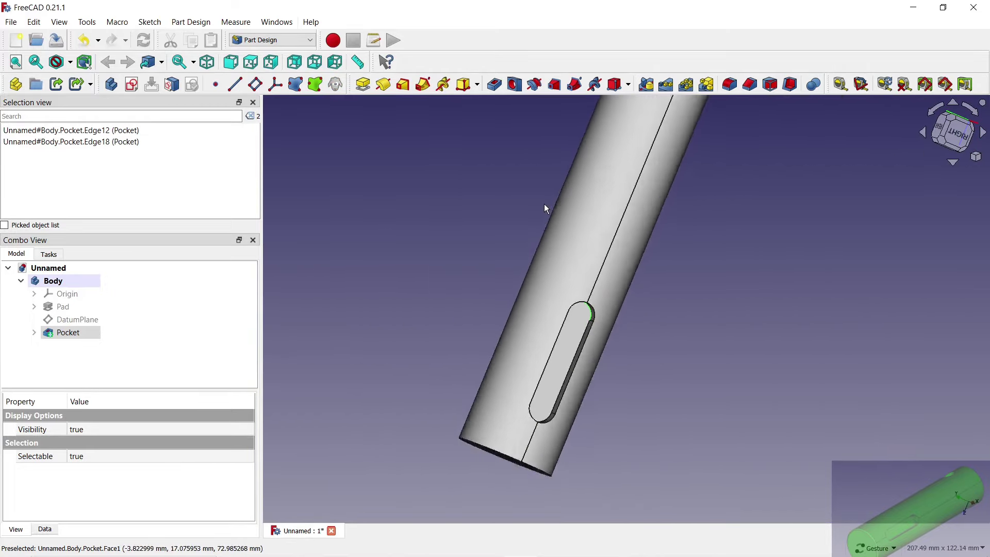
{"action": "scroll", "coordinate": [567, 403], "scroll_direction": "up", "scroll_amount": 5}
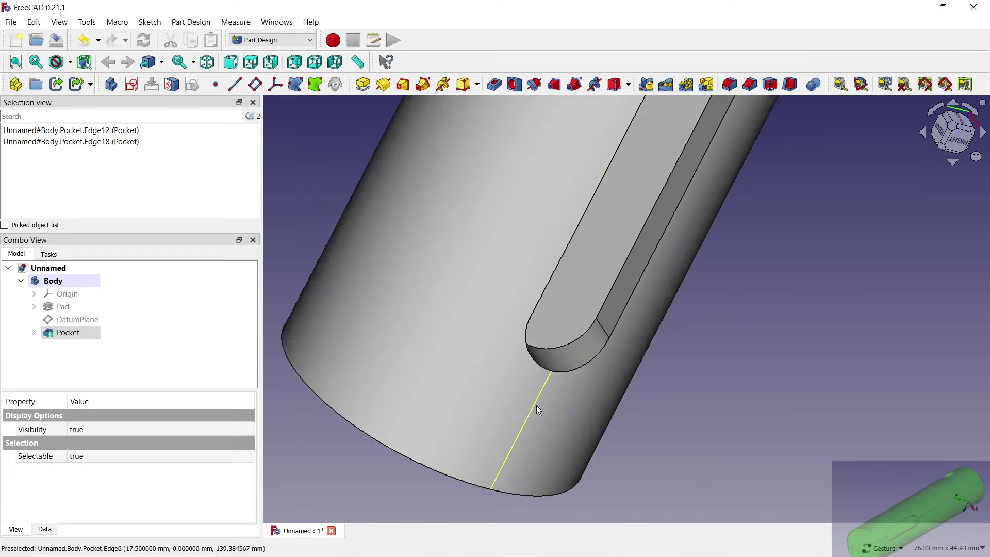
{"action": "left_click", "coordinate": [585, 333]}
{"action": "left_click", "coordinate": [606, 300]}
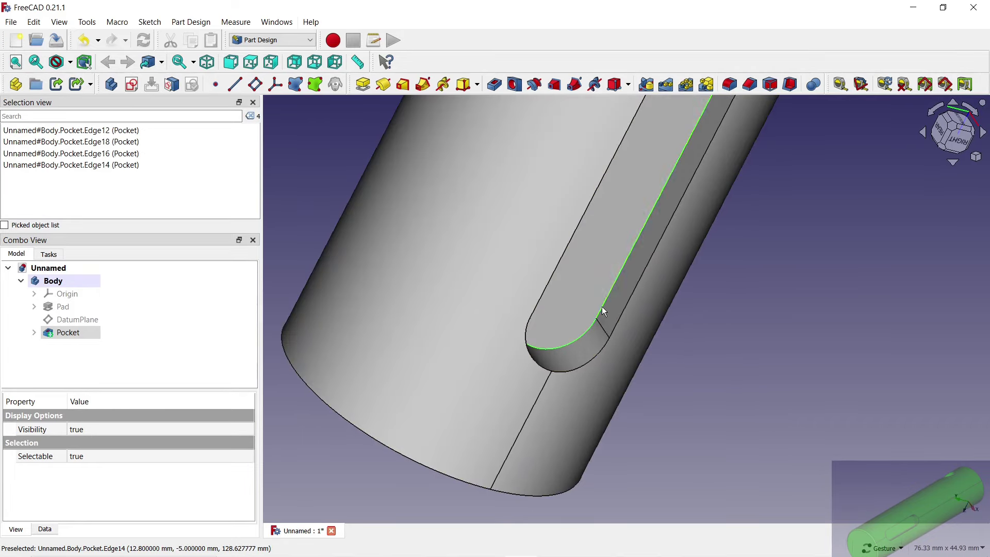
{"action": "left_click", "coordinate": [729, 84]}
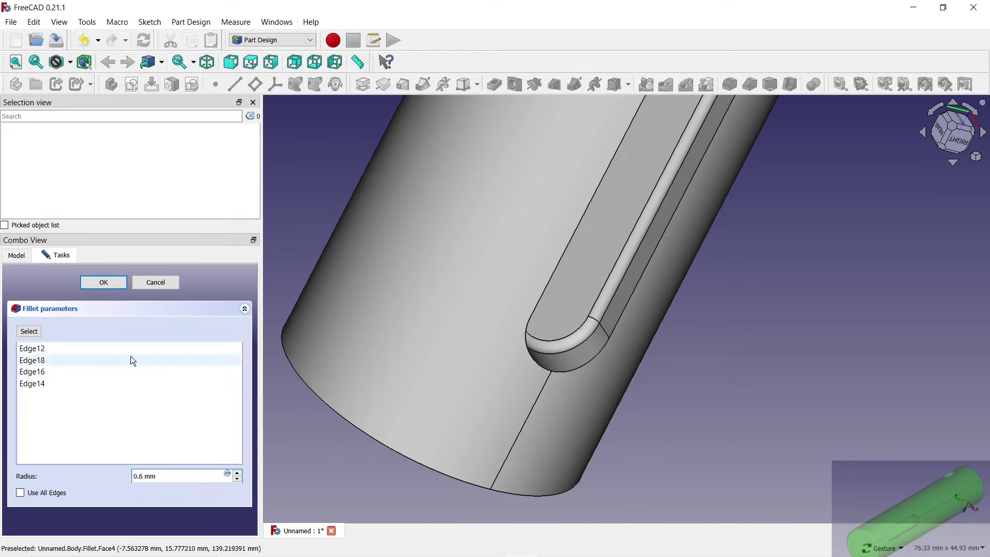
{"action": "left_click", "coordinate": [105, 282]}
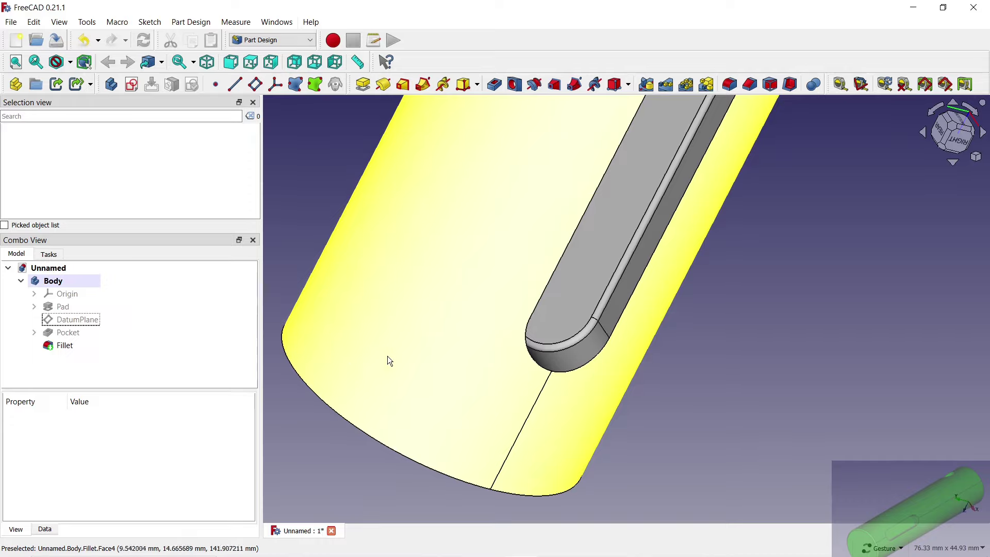
Select seam vertices Vertex13 and Vertex10 at opposite ends of the cylinder.
{"action": "mouse_move", "coordinate": [455, 348]}
{"action": "left_mouse_down"}
{"action": "mouse_move", "coordinate": [759, 342]}
{"action": "mouse_move", "coordinate": [718, 276]}
{"action": "mouse_move", "coordinate": [413, 345]}
{"action": "mouse_move", "coordinate": [736, 270]}
{"action": "mouse_move", "coordinate": [734, 260]}
{"action": "left_mouse_up"}
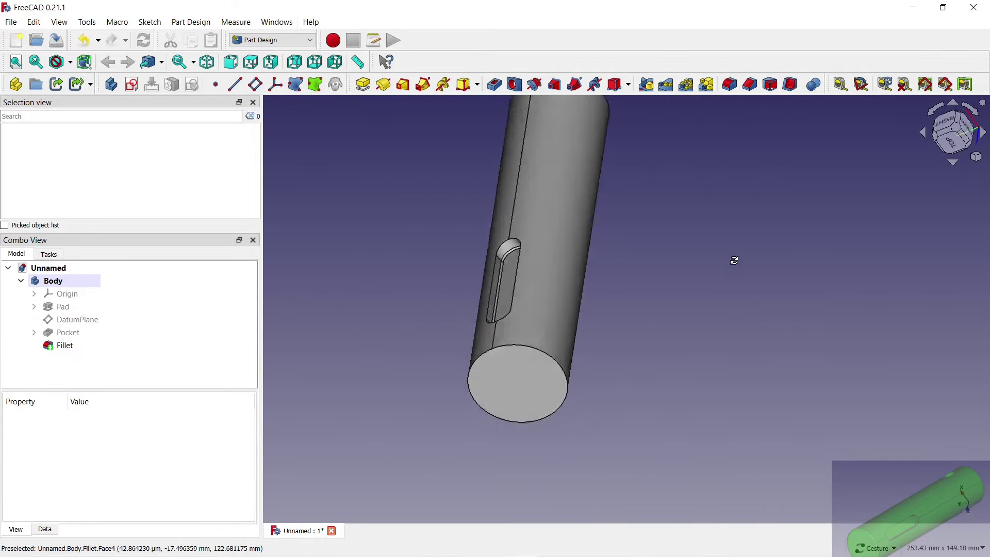
{"action": "scroll", "coordinate": [504, 347], "scroll_direction": "up", "scroll_amount": 3}
{"action": "scroll", "coordinate": [496, 344], "scroll_direction": "up", "scroll_amount": 3}
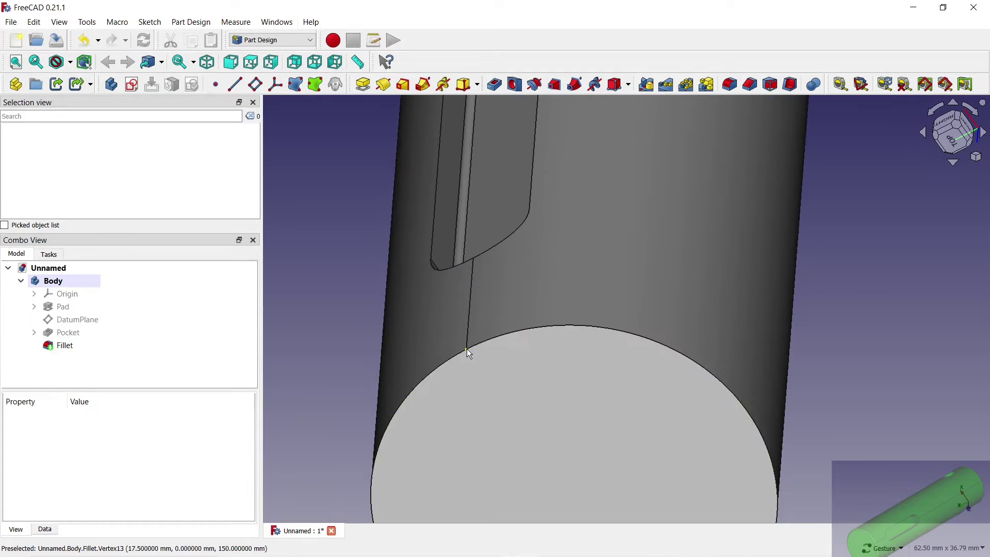
{"action": "left_click", "coordinate": [466, 348]}
{"action": "scroll", "coordinate": [462, 364], "scroll_direction": "down", "scroll_amount": 5}
{"action": "mouse_move", "coordinate": [432, 137]}
{"action": "left_mouse_down"}
{"action": "mouse_move", "coordinate": [458, 233]}
{"action": "mouse_move", "coordinate": [357, 270]}
{"action": "left_mouse_up"}
{"action": "scroll", "coordinate": [357, 270], "scroll_direction": "up", "scroll_amount": 3}
{"action": "scroll", "coordinate": [370, 262], "scroll_direction": "up", "scroll_amount": 2}
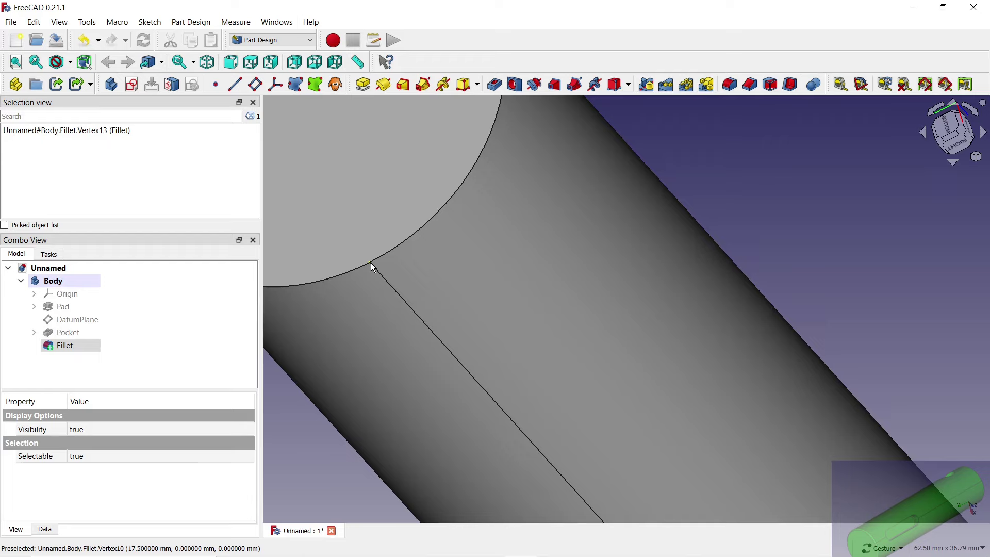
{"action": "left_click", "coordinate": [371, 264], "text": "ctrl"}
{"action": "scroll", "coordinate": [389, 211], "scroll_direction": "down", "scroll_amount": 3}
{"action": "scroll", "coordinate": [389, 211], "scroll_direction": "down", "scroll_amount": 2}
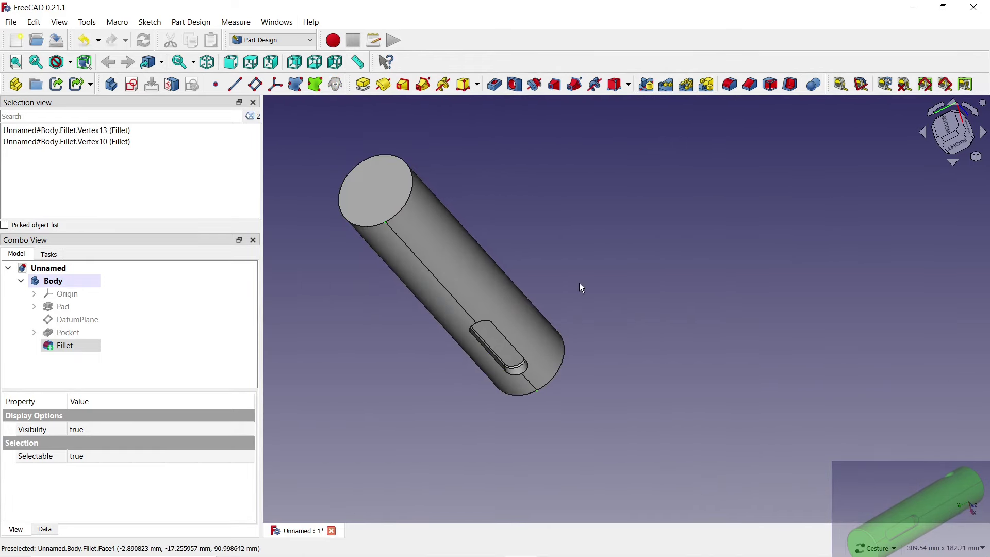
{"action": "left_click_drag", "start_coordinate": [581, 287], "coordinate": [585, 253]}
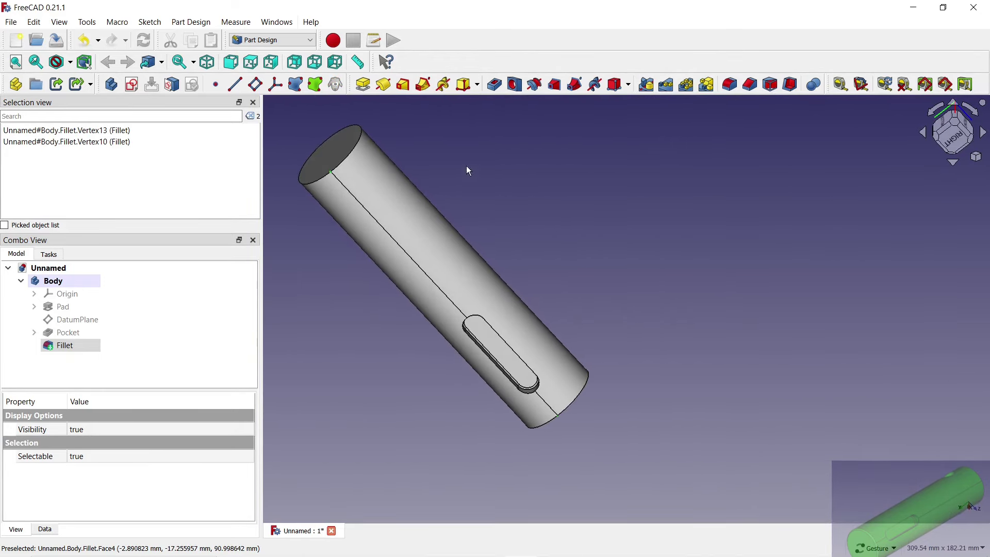
Create DatumPlane001 through the two seam points, attached in Align O-Y-N mode.
{"action": "left_click", "coordinate": [256, 84]}
{"action": "left_click_drag", "start_coordinate": [227, 451], "coordinate": [228, 456]}
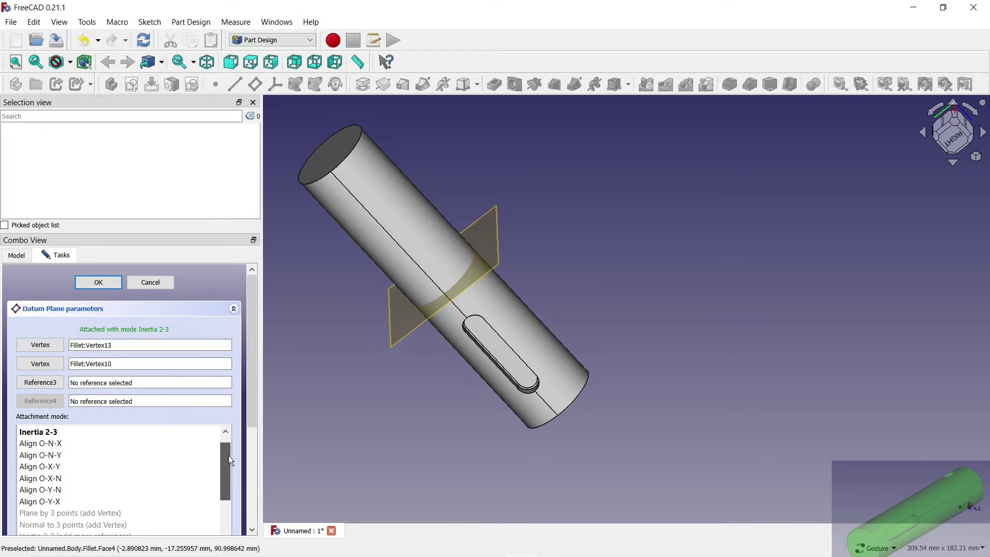
{"action": "left_click", "coordinate": [77, 455]}
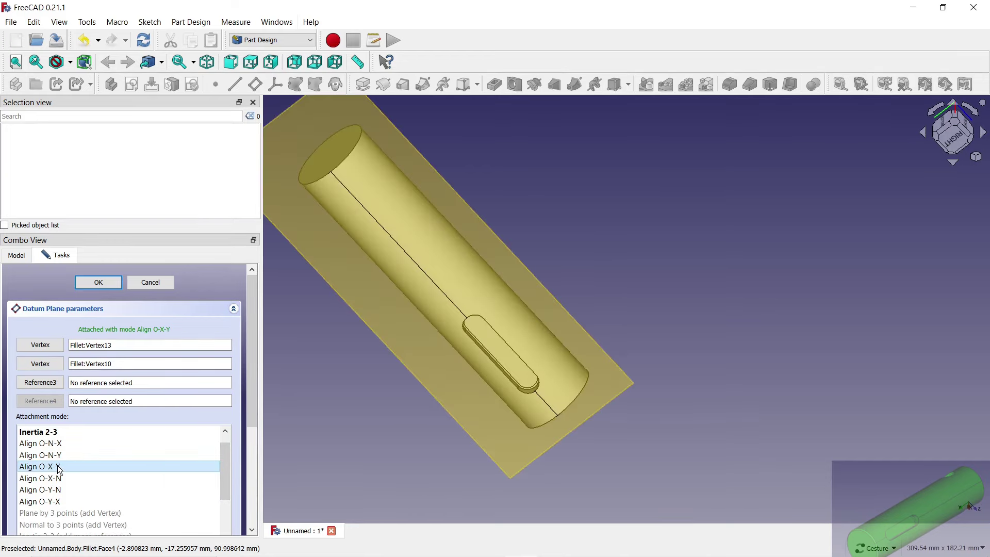
{"action": "left_click", "coordinate": [58, 478]}
{"action": "left_click", "coordinate": [61, 490]}
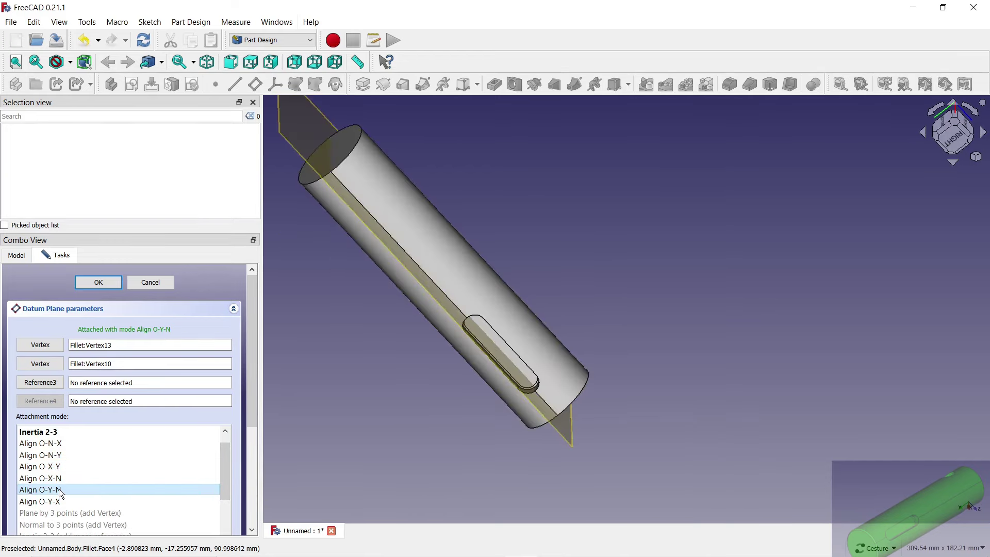
{"action": "mouse_move", "coordinate": [352, 410]}
{"action": "left_mouse_down"}
{"action": "mouse_move", "coordinate": [416, 355]}
{"action": "mouse_move", "coordinate": [412, 424]}
{"action": "left_mouse_up"}
{"action": "scroll", "coordinate": [412, 423], "scroll_direction": "down", "scroll_amount": 2}
{"action": "left_click", "coordinate": [99, 282]}
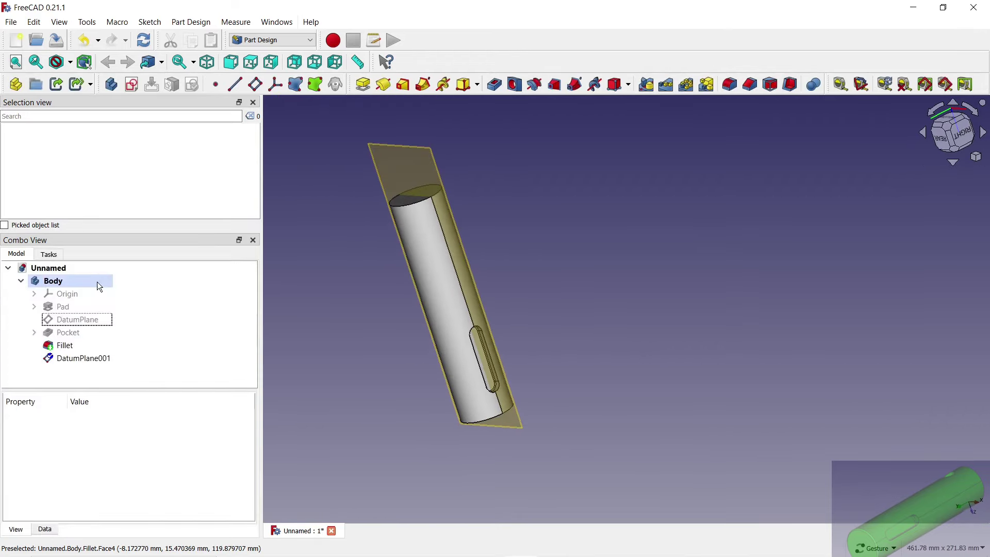
{"action": "left_click_drag", "start_coordinate": [366, 312], "coordinate": [451, 291]}
Start a sketch on the new datum plane and draw a circle near the cylinder's top end.
{"action": "left_click", "coordinate": [505, 113]}
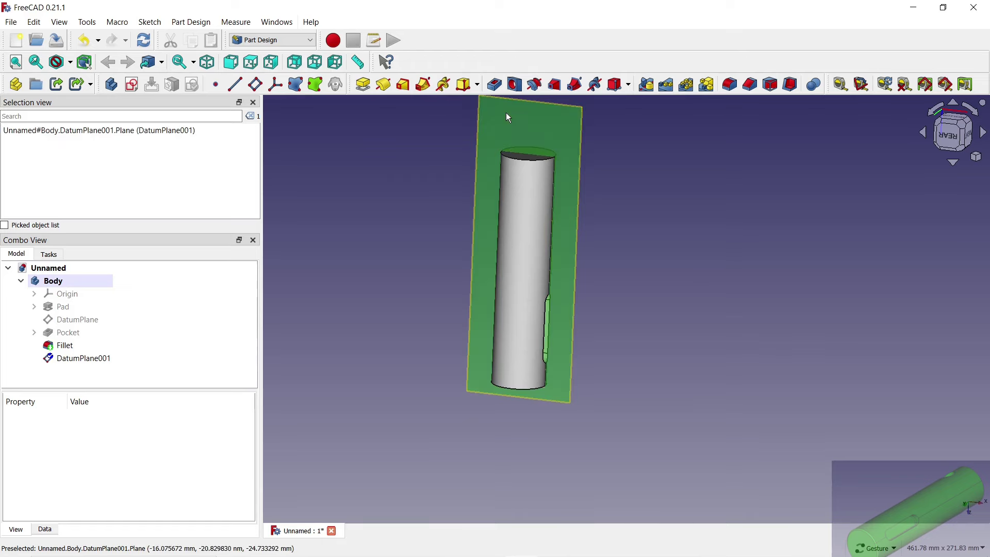
{"action": "left_click", "coordinate": [132, 84]}
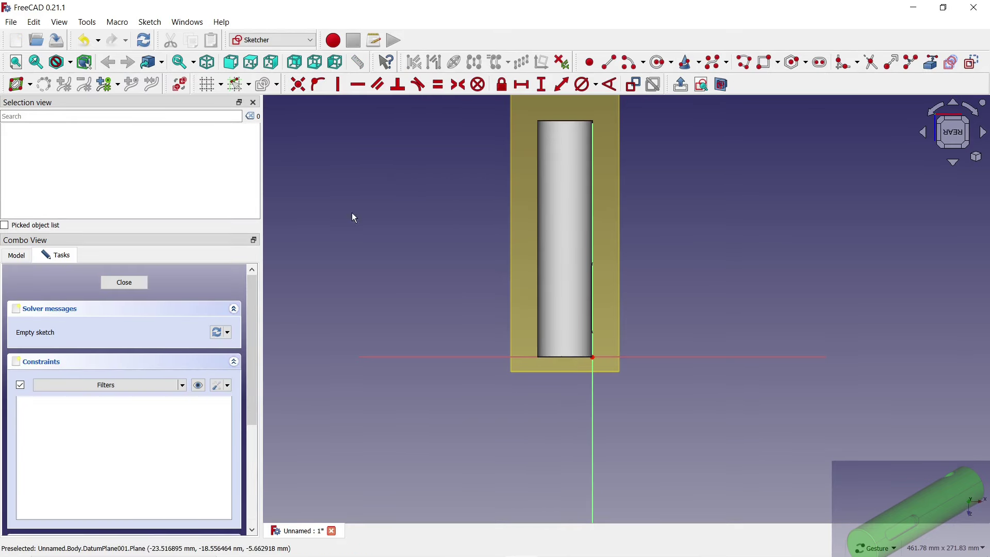
{"action": "scroll", "coordinate": [599, 116], "scroll_direction": "up", "scroll_amount": 5}
{"action": "scroll", "coordinate": [430, 301], "scroll_direction": "down", "scroll_amount": 2}
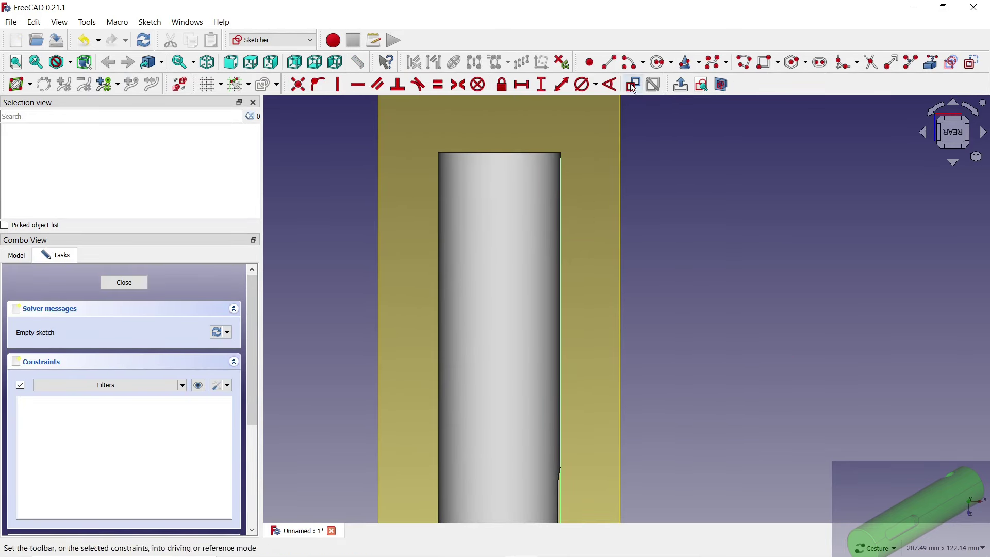
{"action": "left_click", "coordinate": [660, 63]}
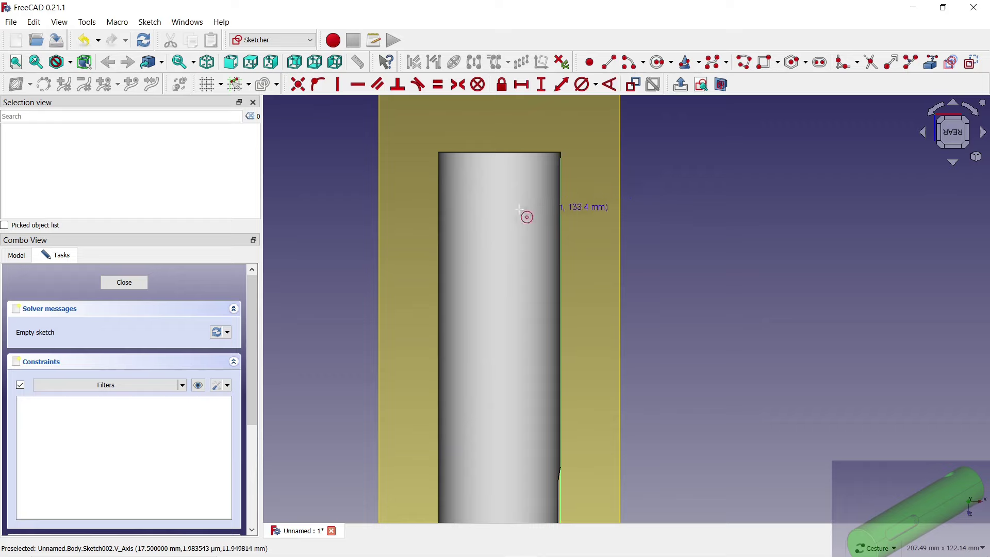
{"action": "left_click", "coordinate": [524, 237]}
Constrain the circle to a 15 mm diameter, using section view to see it.
{"action": "left_click", "coordinate": [721, 85]}
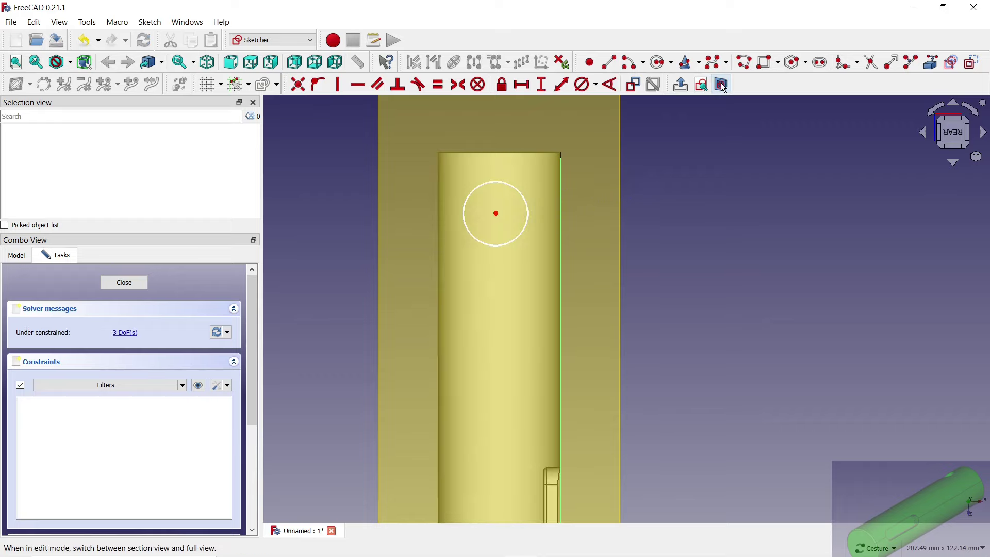
{"action": "left_click", "coordinate": [586, 87]}
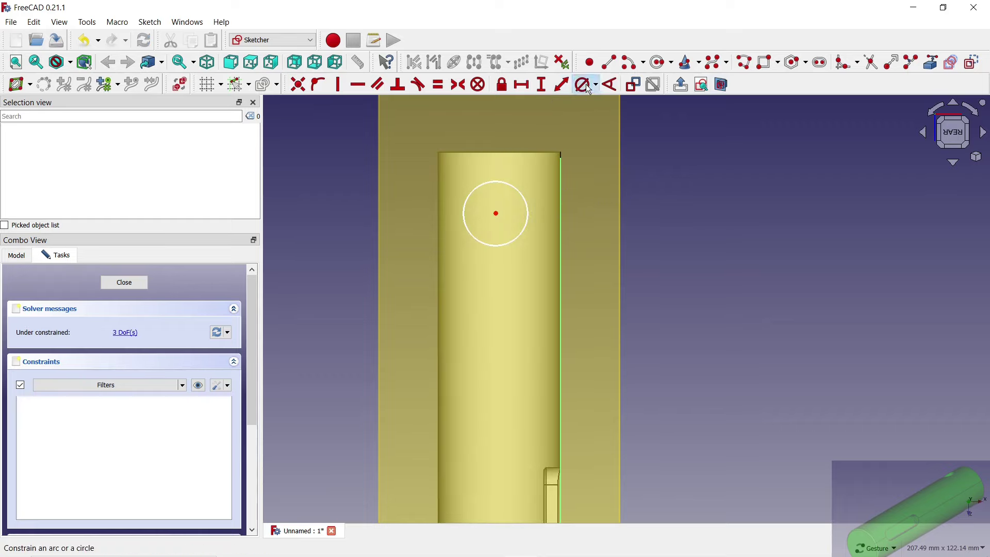
{"action": "left_click", "coordinate": [522, 192]}
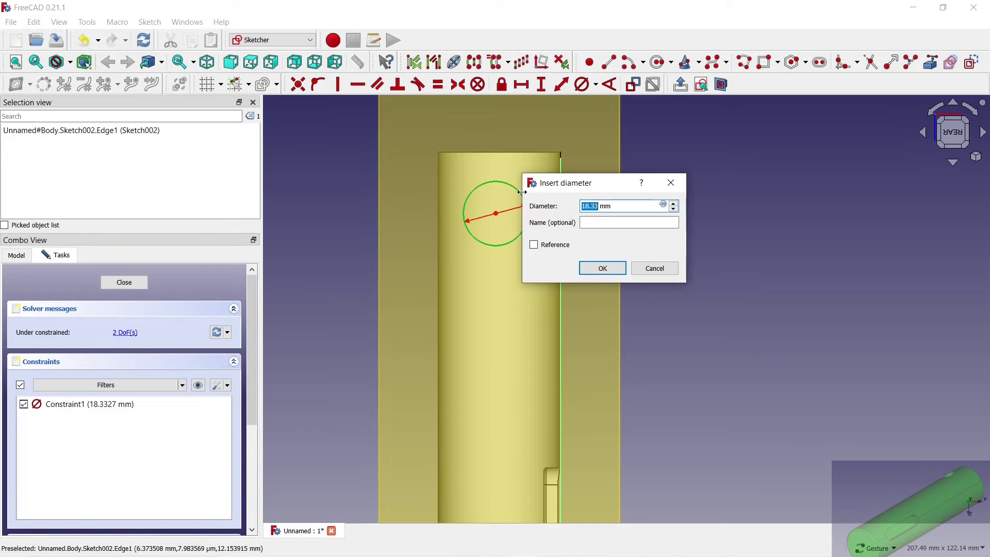
{"action": "key", "text": "Return"}
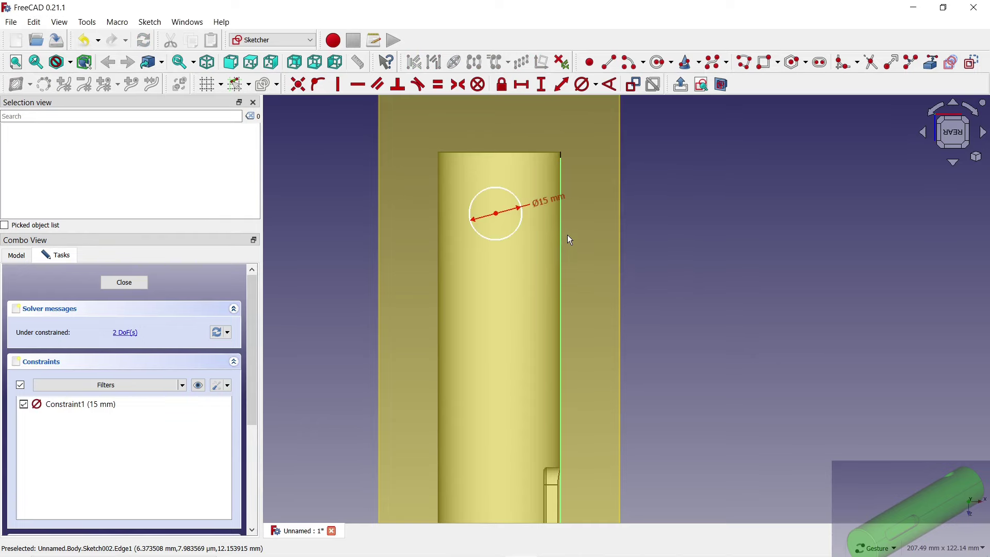
{"action": "left_click", "coordinate": [541, 84]}
{"action": "left_click", "coordinate": [496, 212]}
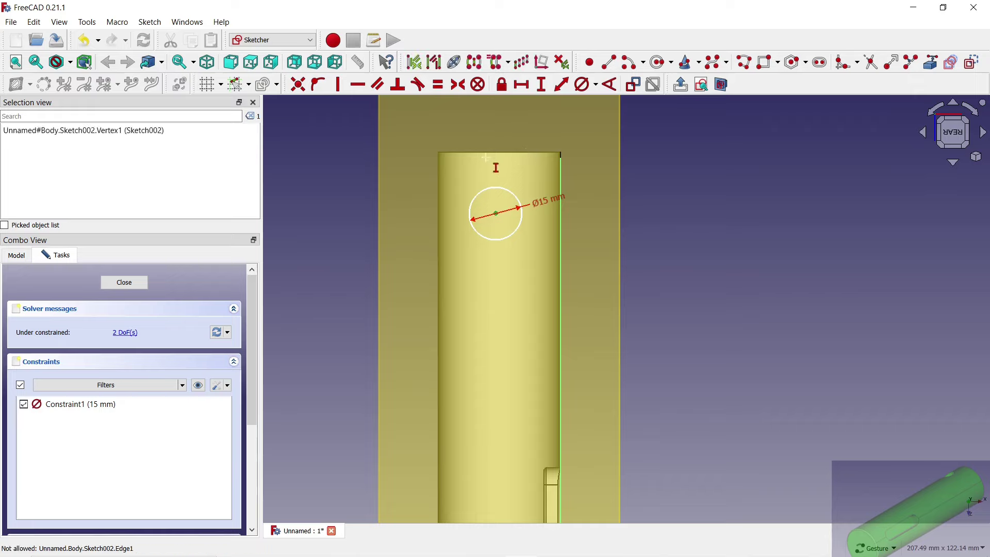
{"action": "key", "text": "Escape"}
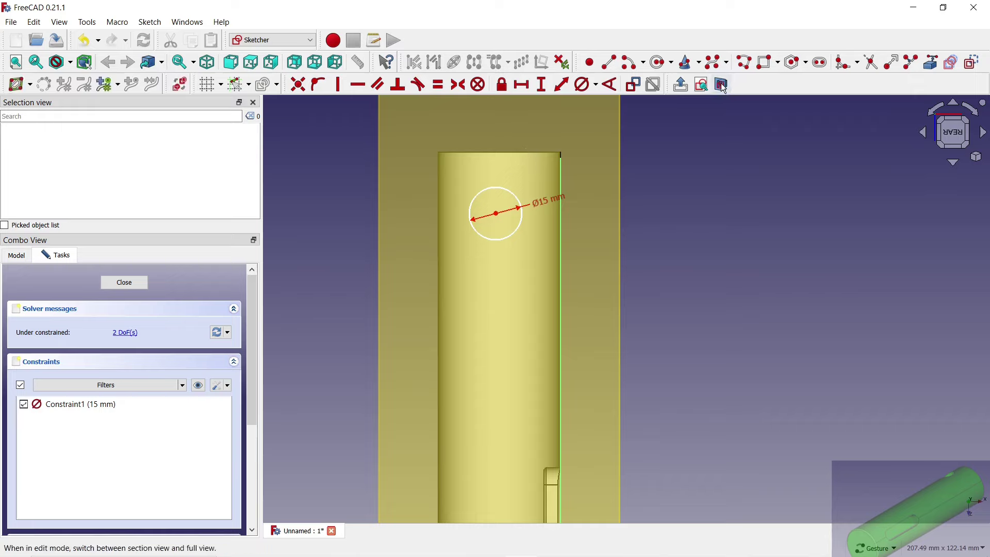
{"action": "left_click", "coordinate": [722, 84]}
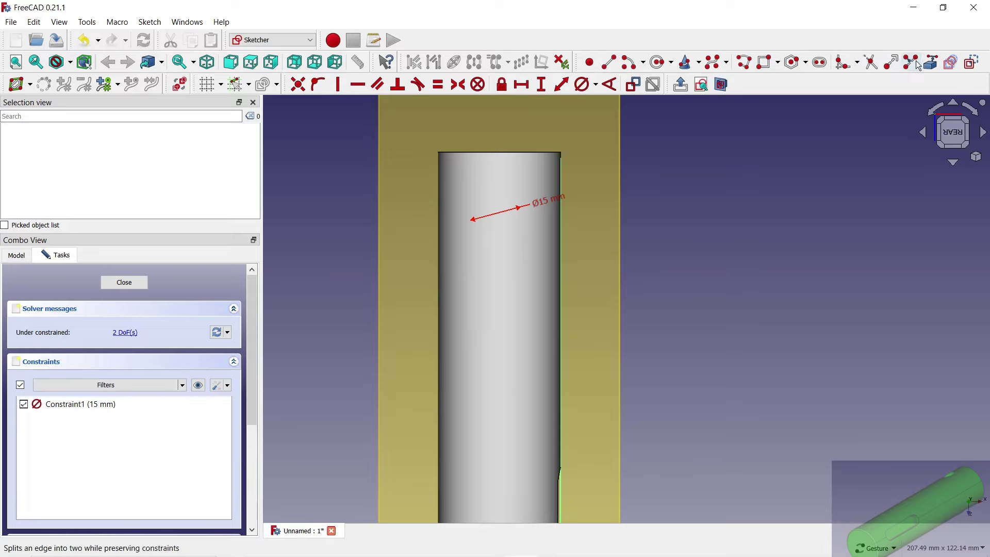
Link the cylinder's top edge as external geometry and place the circle centre 20 mm below it.
{"action": "left_click", "coordinate": [527, 152]}
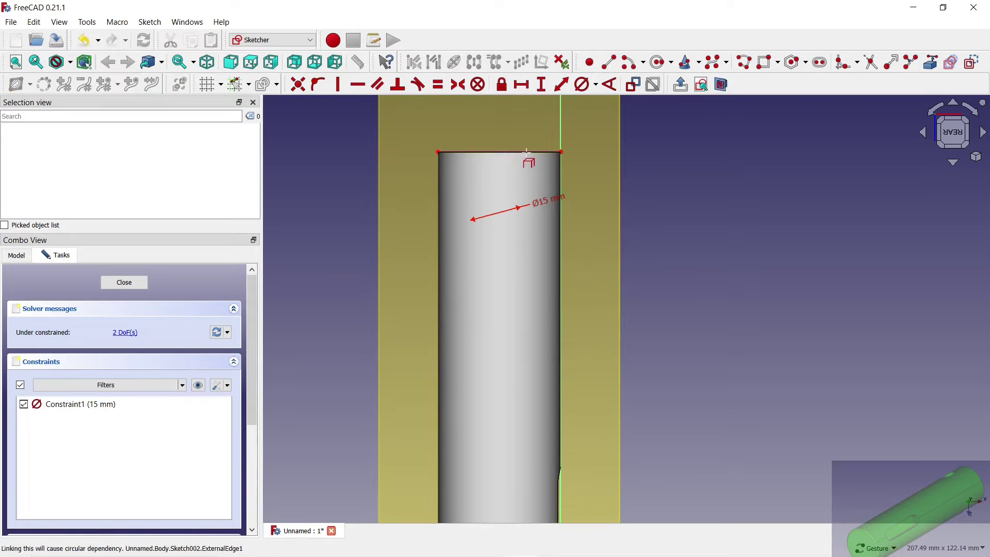
{"action": "left_click", "coordinate": [722, 84]}
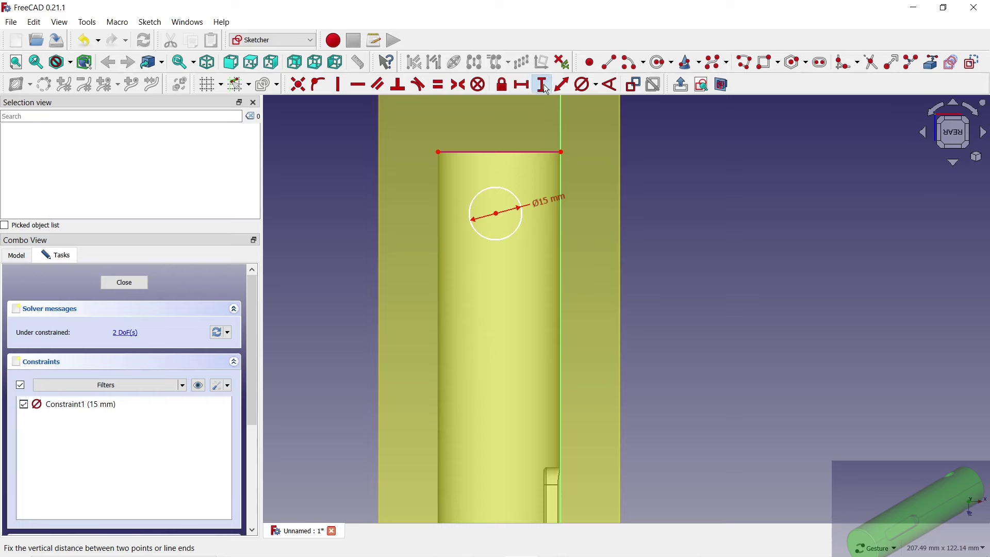
{"action": "left_click", "coordinate": [496, 214]}
{"action": "left_click", "coordinate": [439, 152]}
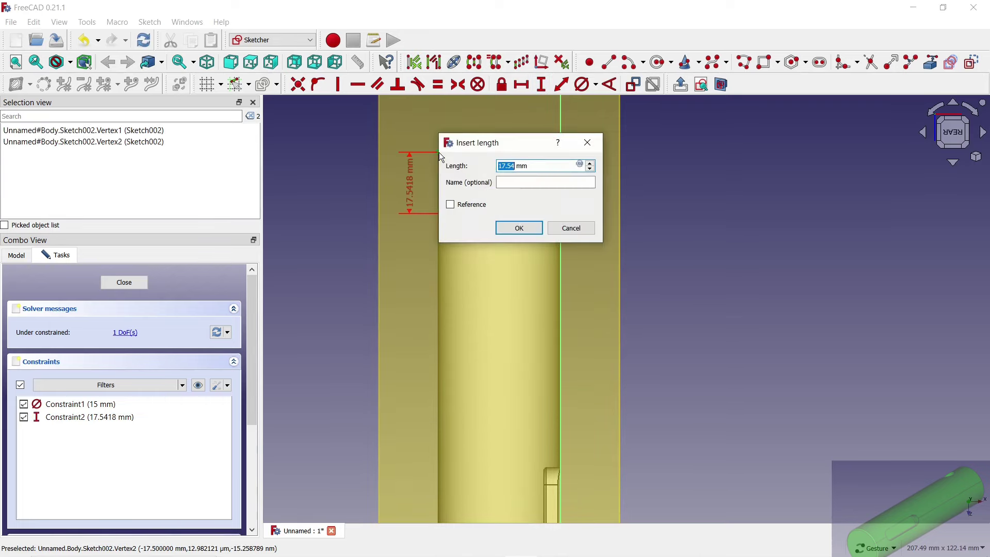
{"action": "type", "text": "20"}
{"action": "key", "text": "Return"}
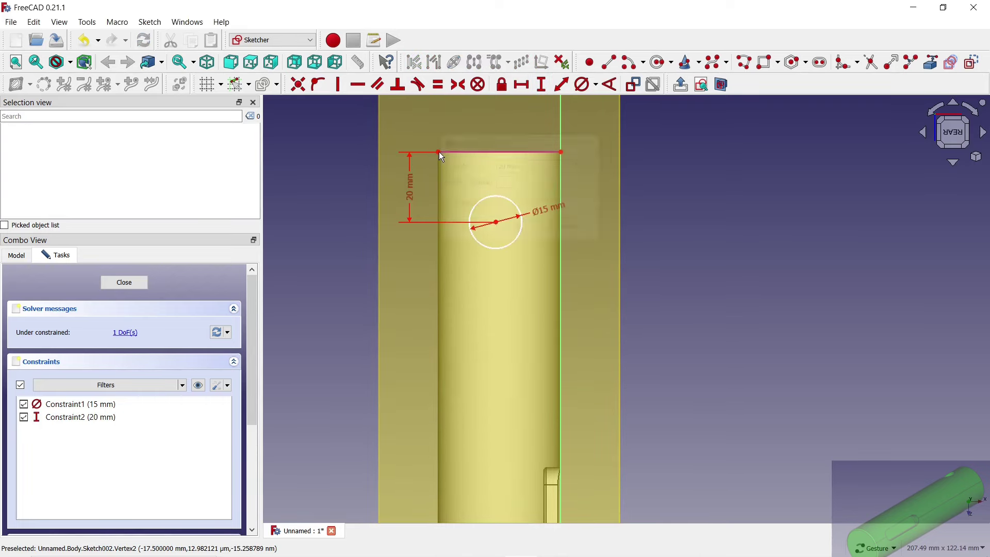
{"action": "left_click_drag", "start_coordinate": [495, 221], "coordinate": [512, 222]}
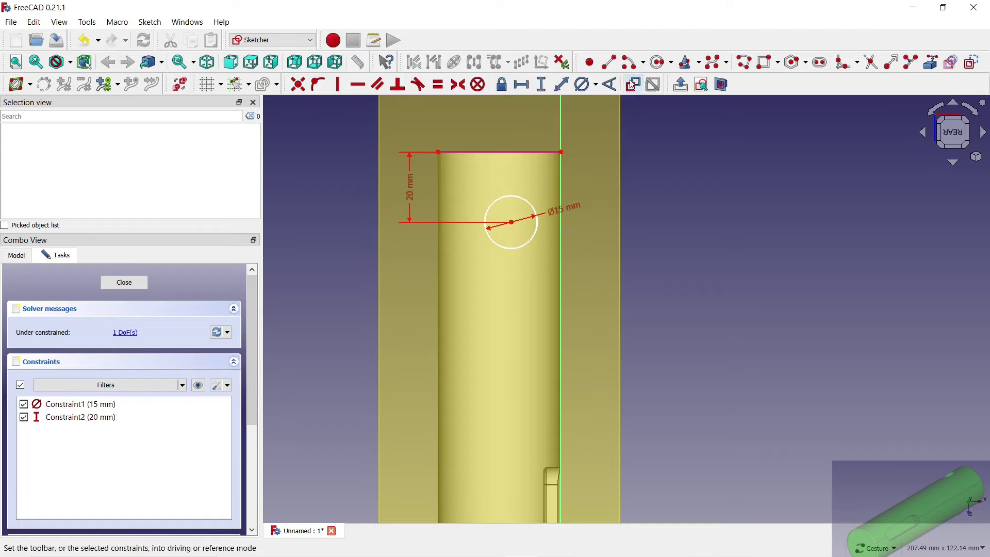
Add a 35 mm width reference and a vertical line from the circle, symmetric between the edge endpoints.
{"action": "left_click", "coordinate": [521, 84]}
{"action": "left_click", "coordinate": [505, 152]}
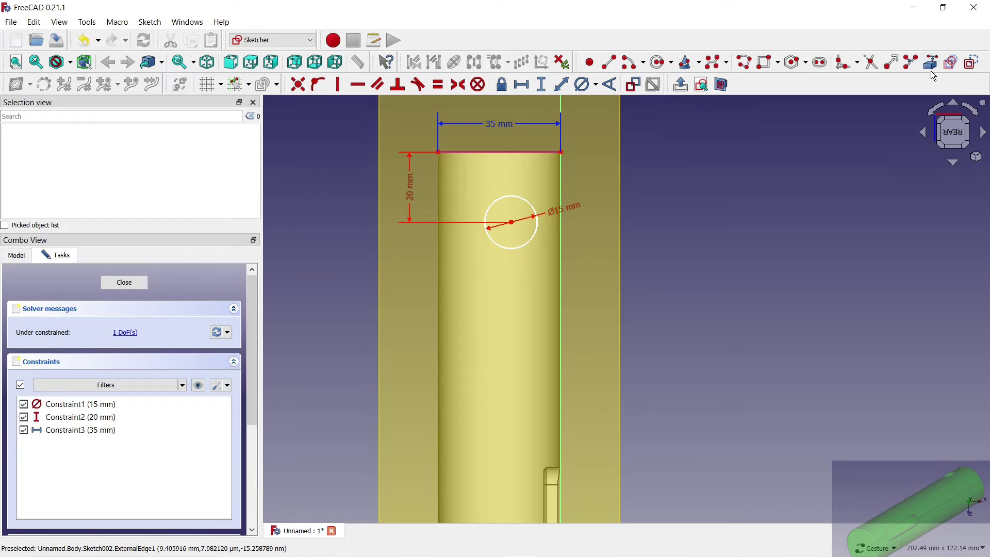
{"action": "left_click", "coordinate": [609, 62]}
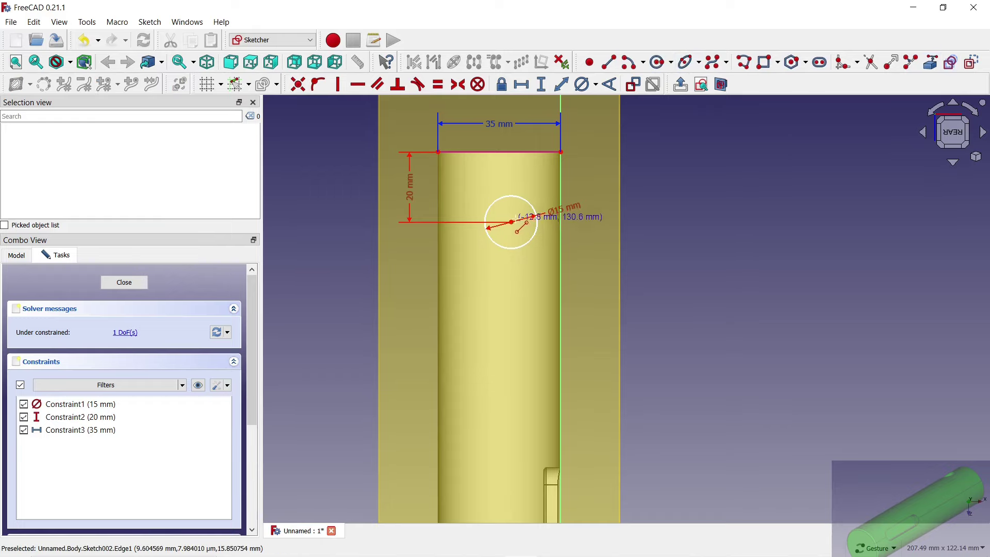
{"action": "left_click", "coordinate": [511, 222]}
{"action": "left_click", "coordinate": [511, 177]}
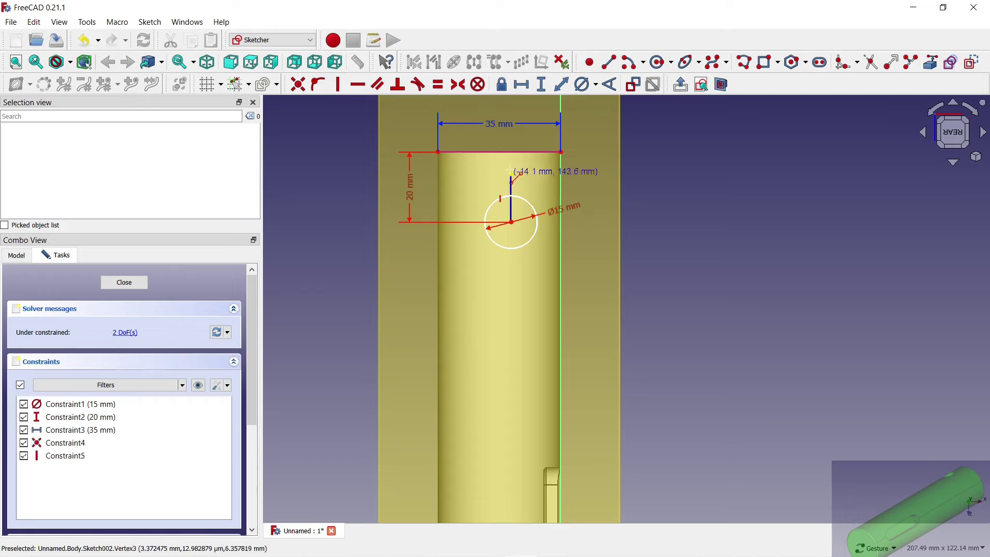
{"action": "left_click", "coordinate": [438, 152]}
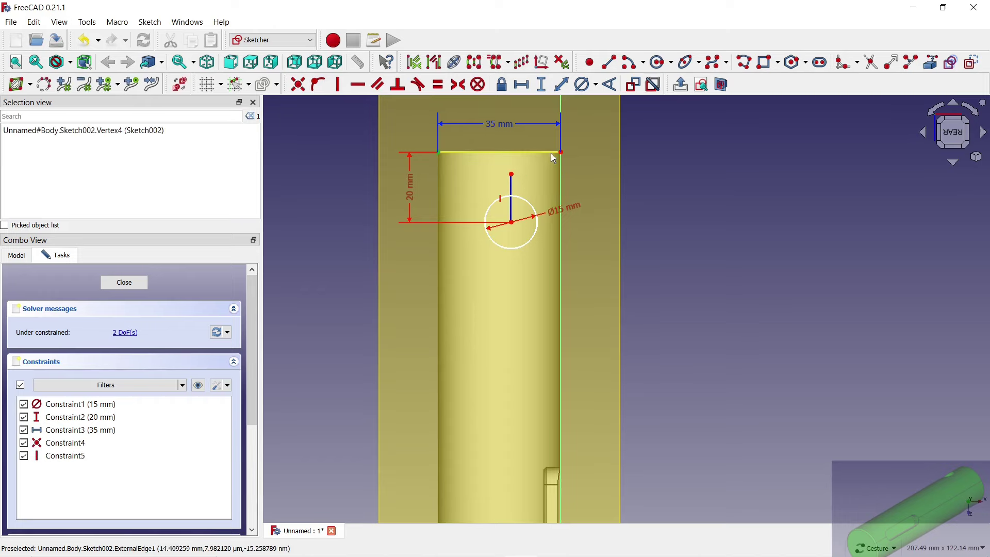
{"action": "left_click", "coordinate": [561, 152]}
{"action": "left_click", "coordinate": [511, 175]}
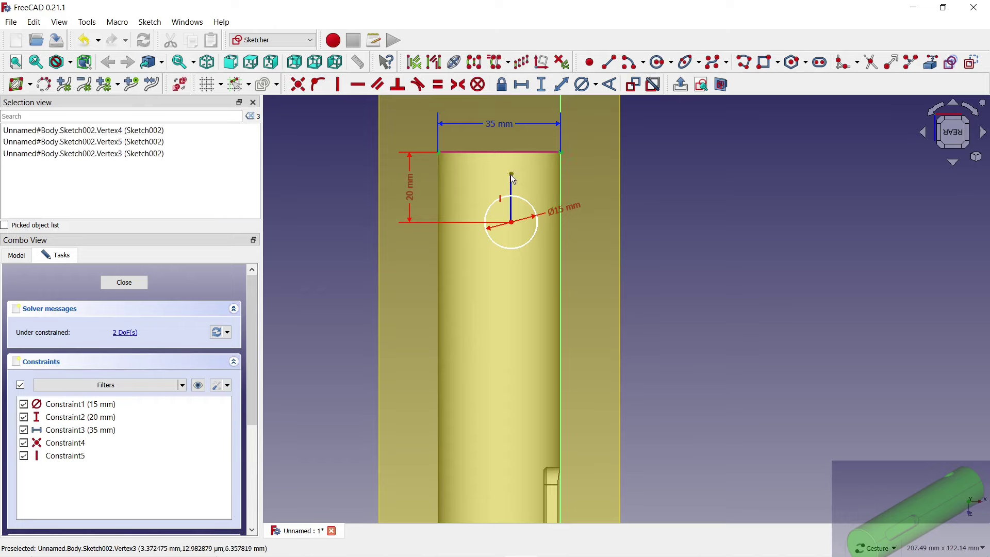
{"action": "left_click", "coordinate": [459, 85]}
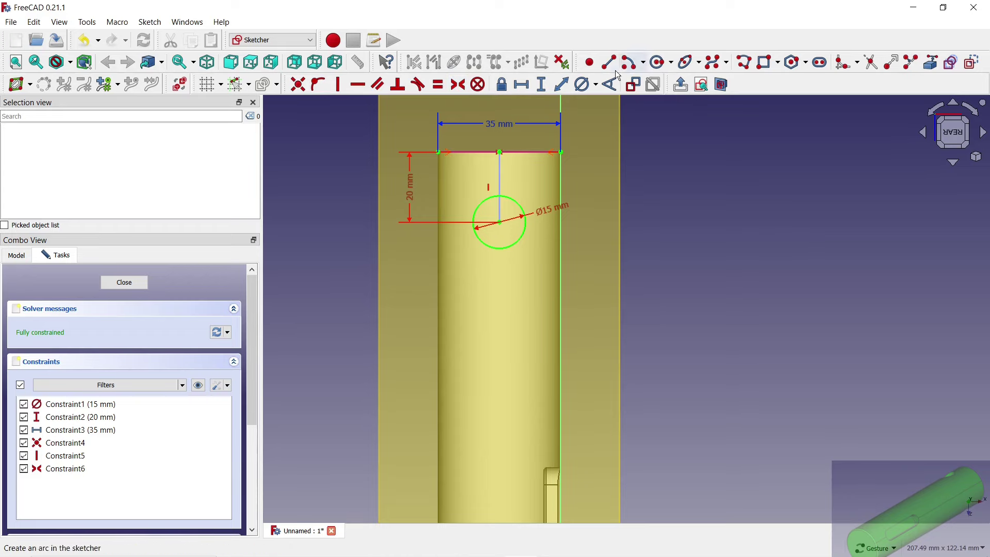
Add a 17.5 mm reference dimension to the top-edge midpoint and close the sketch.
{"action": "scroll", "coordinate": [444, 123], "scroll_direction": "up", "scroll_amount": 4}
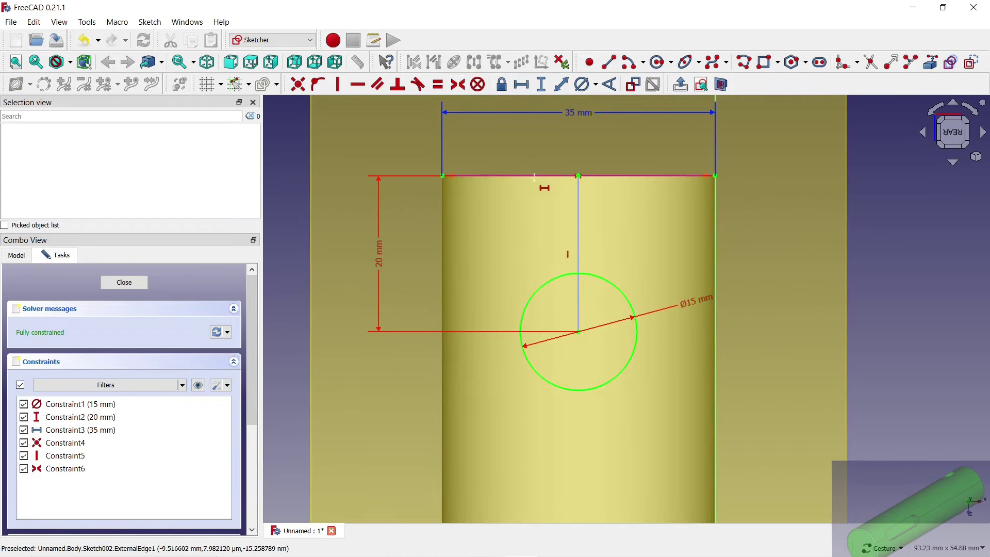
{"action": "left_click", "coordinate": [578, 176]}
{"action": "left_click", "coordinate": [444, 176]}
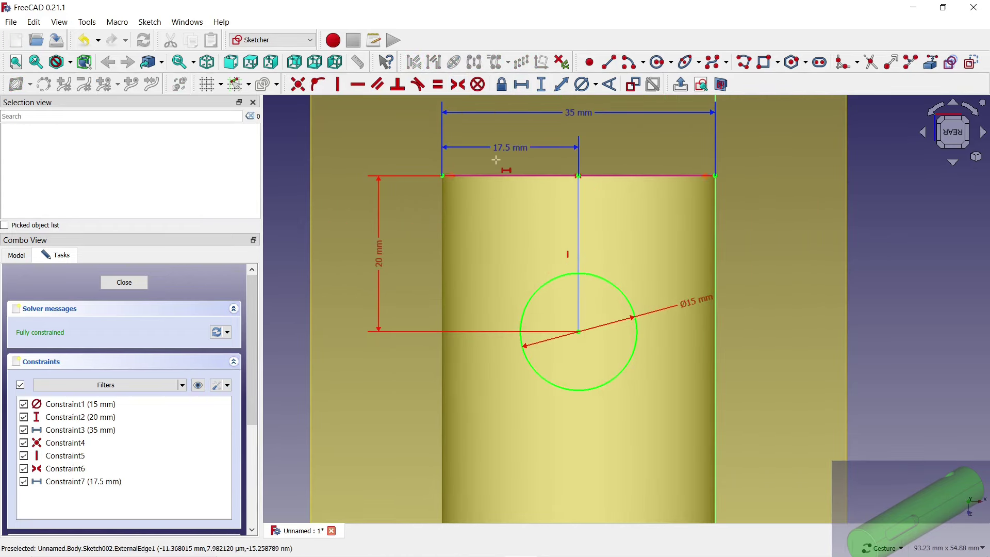
{"action": "scroll", "coordinate": [504, 181], "scroll_direction": "down", "scroll_amount": 2}
{"action": "scroll", "coordinate": [505, 182], "scroll_direction": "down", "scroll_amount": 2}
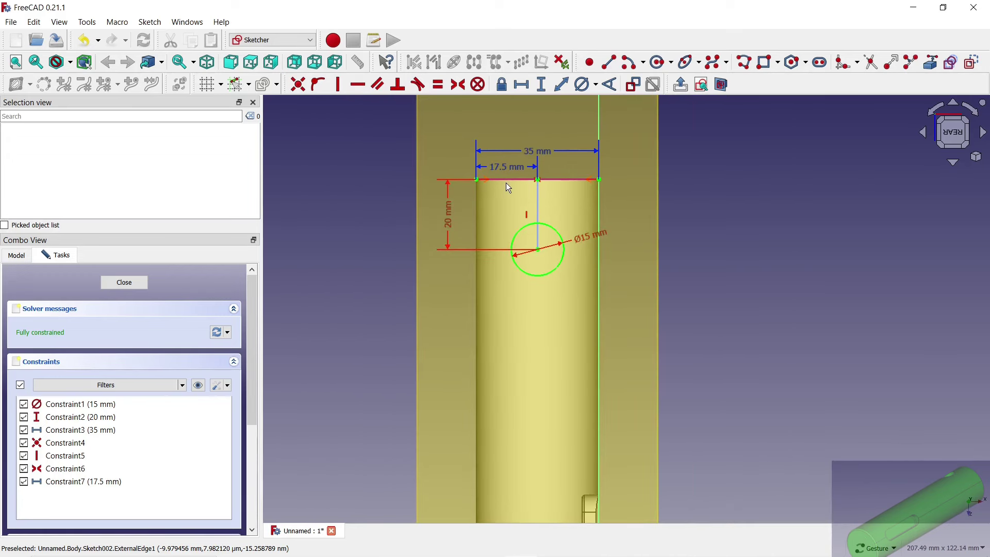
{"action": "left_click", "coordinate": [122, 283]}
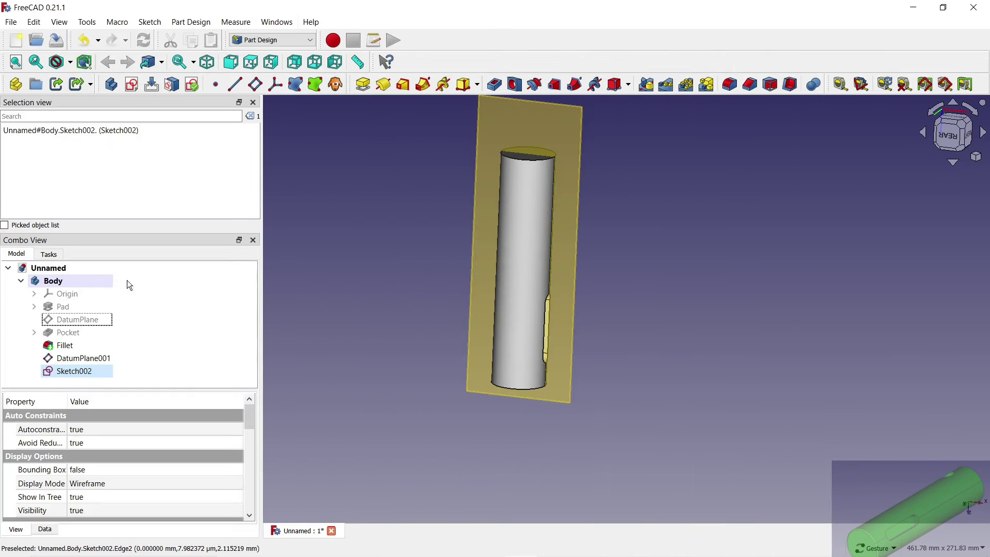
Cut the 15 mm hole as a through-all, symmetric Pocket, then hide DatumPlane001.
{"action": "left_click", "coordinate": [498, 83]}
{"action": "left_click", "coordinate": [201, 331]}
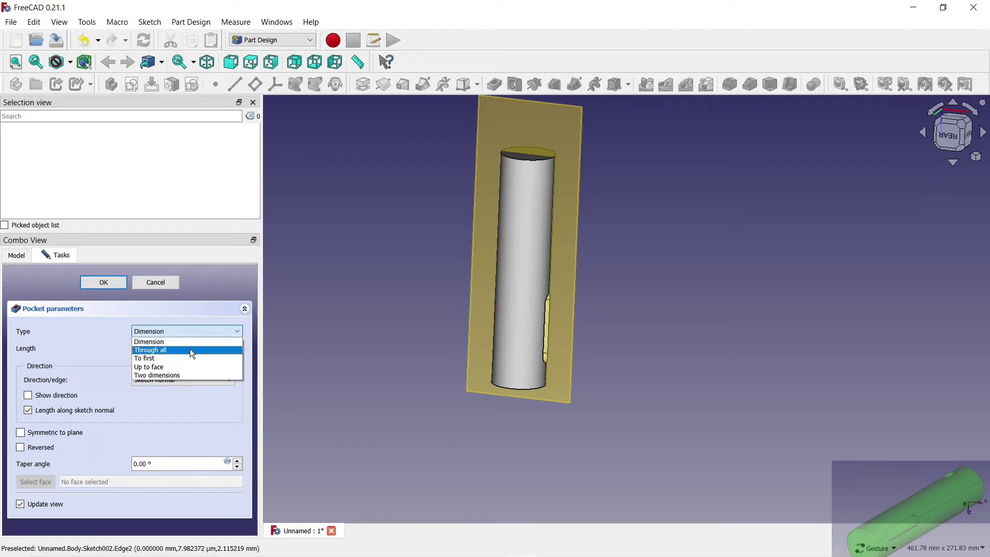
{"action": "left_click", "coordinate": [190, 350]}
{"action": "mouse_move", "coordinate": [700, 301]}
{"action": "left_mouse_down"}
{"action": "mouse_move", "coordinate": [550, 293]}
{"action": "mouse_move", "coordinate": [409, 340]}
{"action": "left_mouse_up"}
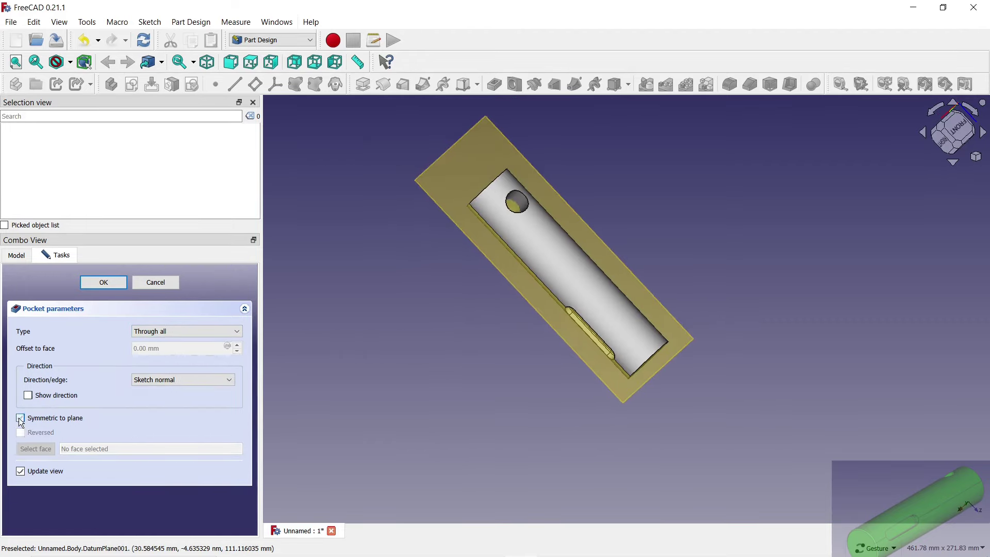
{"action": "mouse_move", "coordinate": [430, 329]}
{"action": "left_mouse_down"}
{"action": "mouse_move", "coordinate": [531, 261]}
{"action": "mouse_move", "coordinate": [697, 254]}
{"action": "mouse_move", "coordinate": [746, 278]}
{"action": "left_mouse_up"}
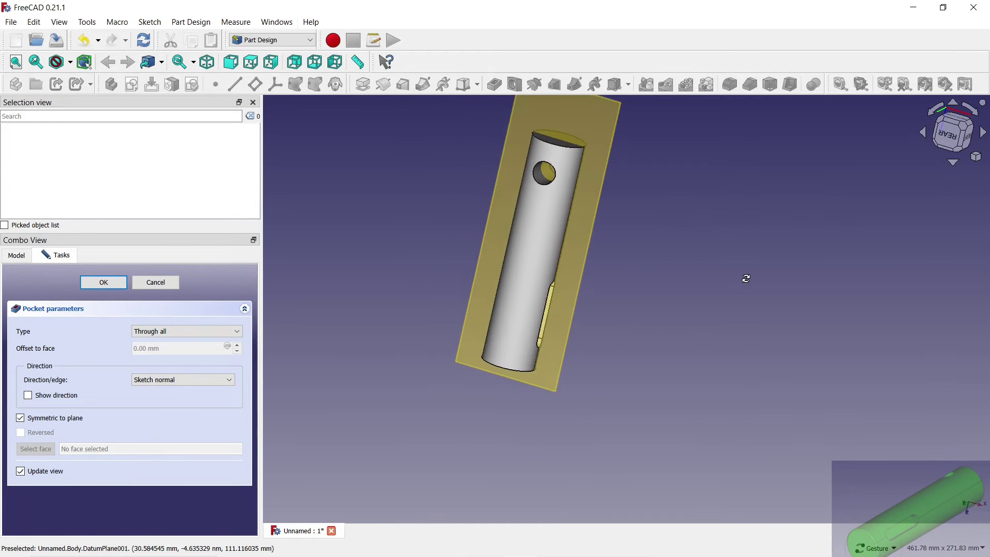
{"action": "left_click", "coordinate": [100, 285]}
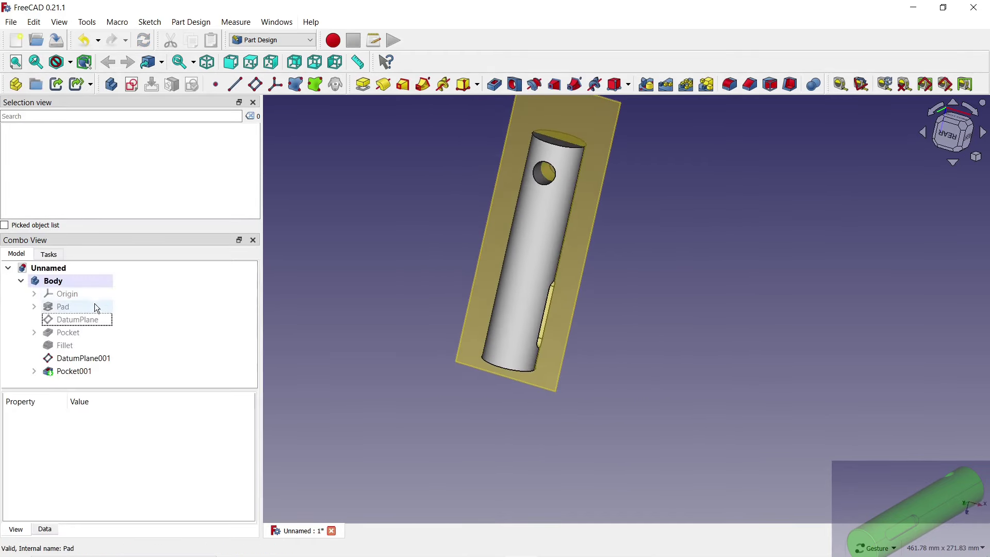
{"action": "left_click", "coordinate": [81, 358]}
{"action": "key", "text": "space"}
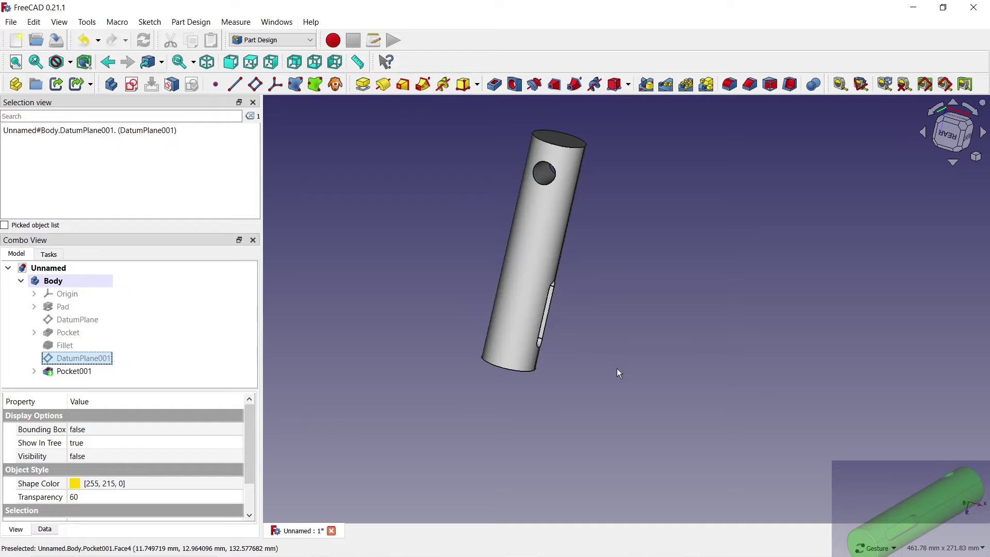
Select the near and far circular end edges of the cylinder together.
{"action": "mouse_move", "coordinate": [618, 371]}
{"action": "left_mouse_down"}
{"action": "mouse_move", "coordinate": [508, 339]}
{"action": "mouse_move", "coordinate": [447, 232]}
{"action": "mouse_move", "coordinate": [542, 189]}
{"action": "mouse_move", "coordinate": [394, 321]}
{"action": "left_mouse_up"}
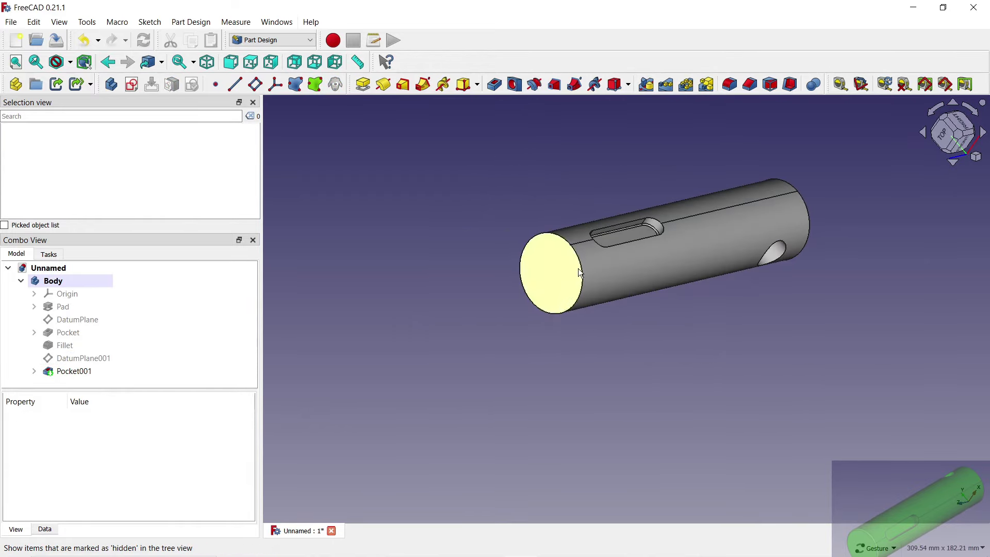
{"action": "left_click", "coordinate": [559, 312]}
{"action": "mouse_move", "coordinate": [582, 267]}
{"action": "left_mouse_down"}
{"action": "mouse_move", "coordinate": [812, 228]}
{"action": "mouse_move", "coordinate": [812, 241]}
{"action": "mouse_move", "coordinate": [771, 256]}
{"action": "left_mouse_up"}
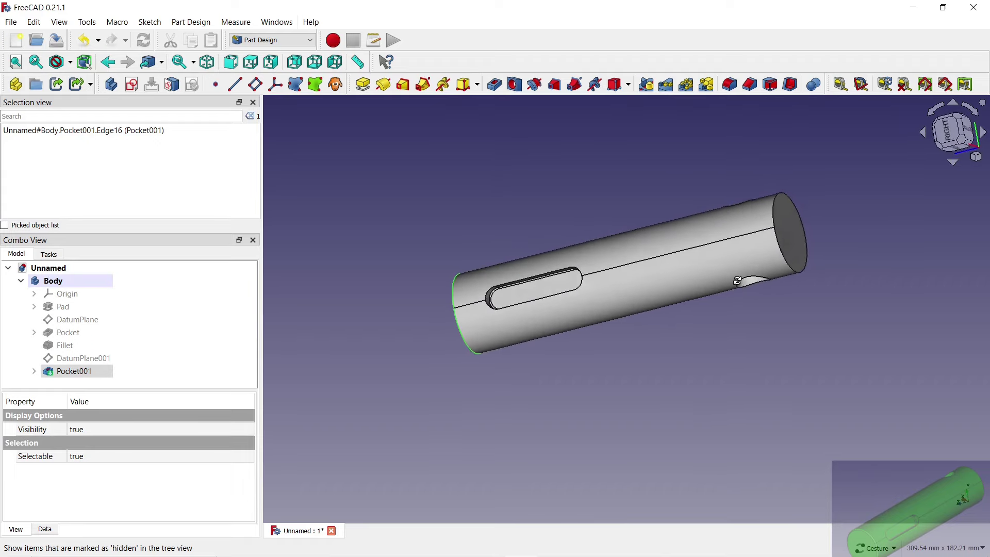
{"action": "left_click", "coordinate": [802, 222]}
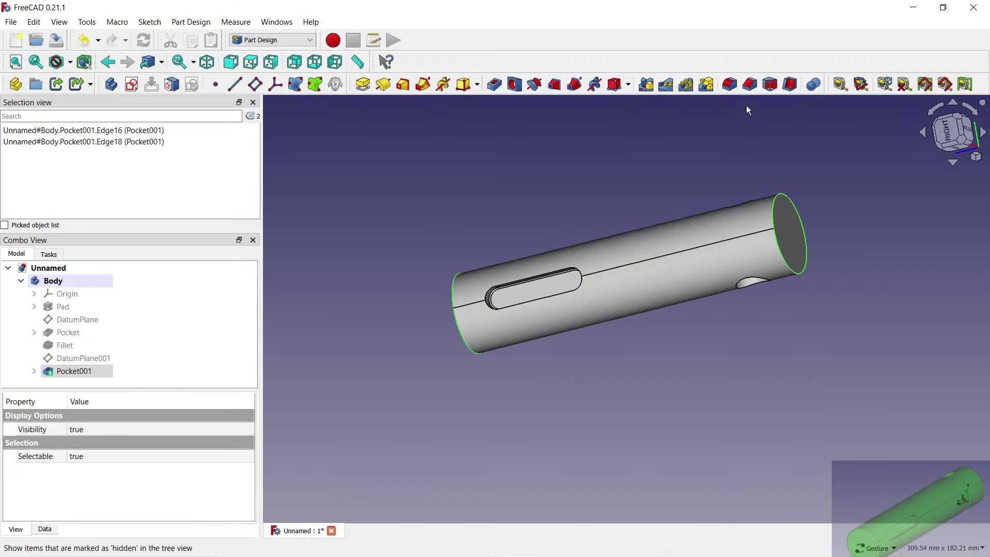
Apply a 1 mm equal-distance Chamfer to both cylinder end edges and inspect it.
{"action": "left_click", "coordinate": [750, 84]}
{"action": "mouse_move", "coordinate": [346, 319]}
{"action": "left_mouse_down"}
{"action": "mouse_move", "coordinate": [469, 310]}
{"action": "mouse_move", "coordinate": [438, 314]}
{"action": "left_mouse_up"}
{"action": "left_click", "coordinate": [110, 283]}
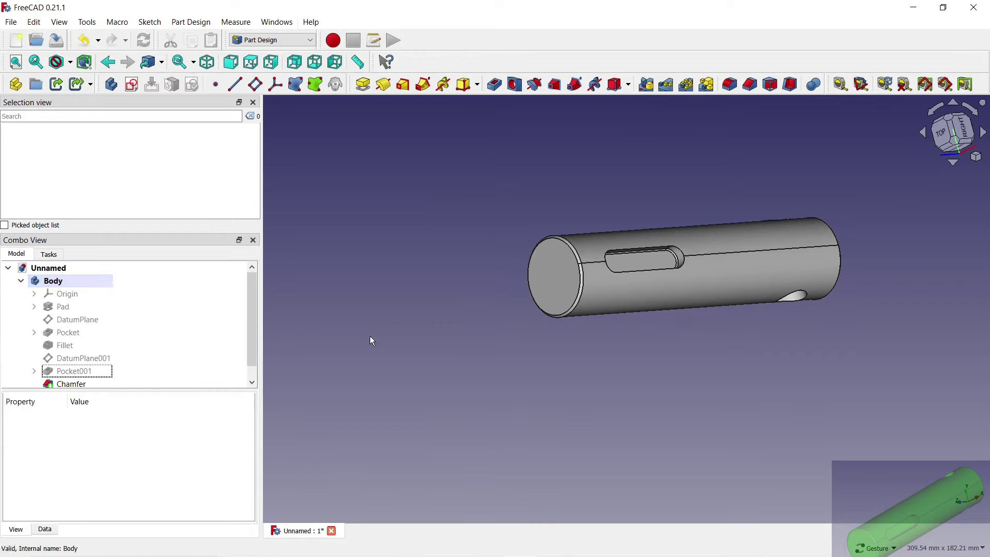
{"action": "mouse_move", "coordinate": [379, 286]}
{"action": "left_mouse_down"}
{"action": "mouse_move", "coordinate": [368, 303]}
{"action": "mouse_move", "coordinate": [897, 250]}
{"action": "left_mouse_up"}
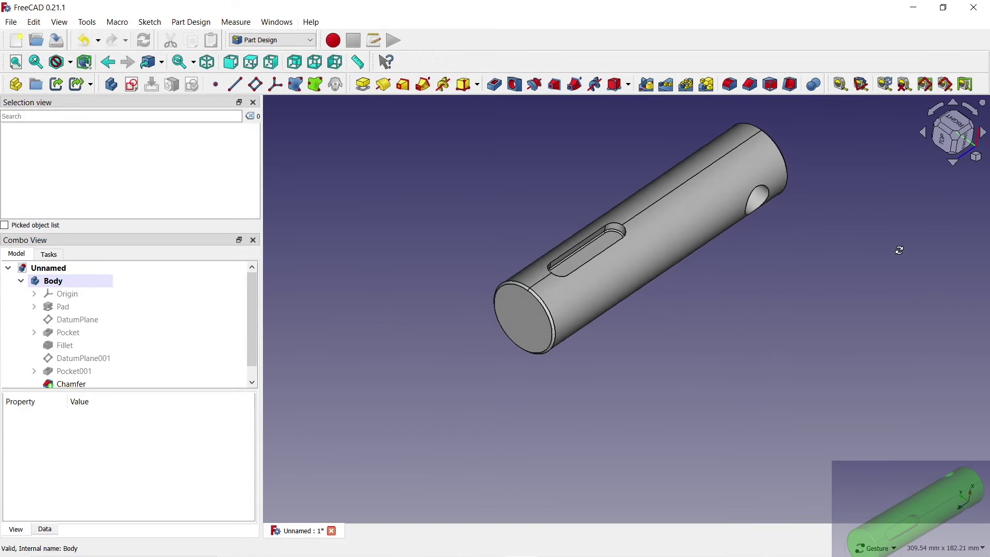
{"action": "scroll", "coordinate": [616, 330], "scroll_direction": "up", "scroll_amount": 3}
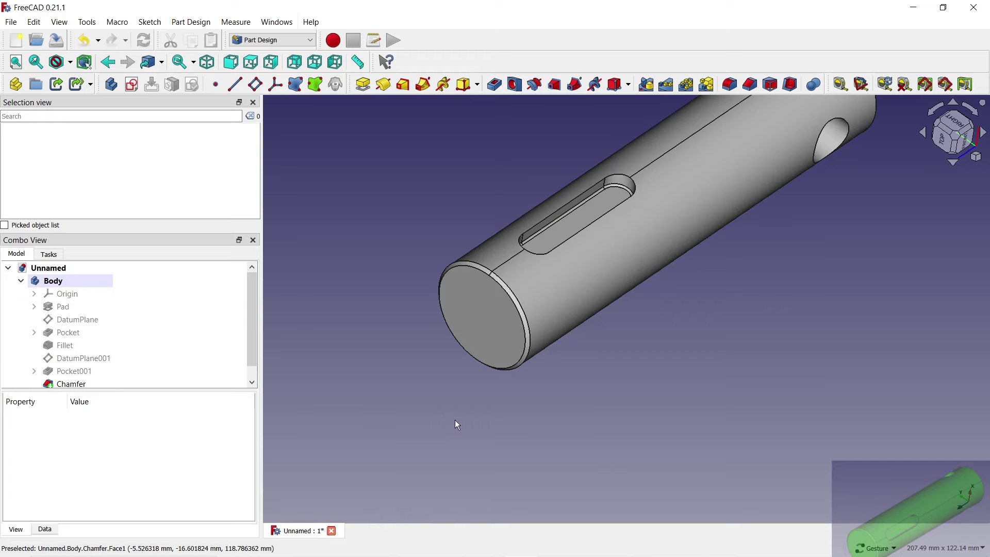
{"action": "left_click", "coordinate": [52, 281]}
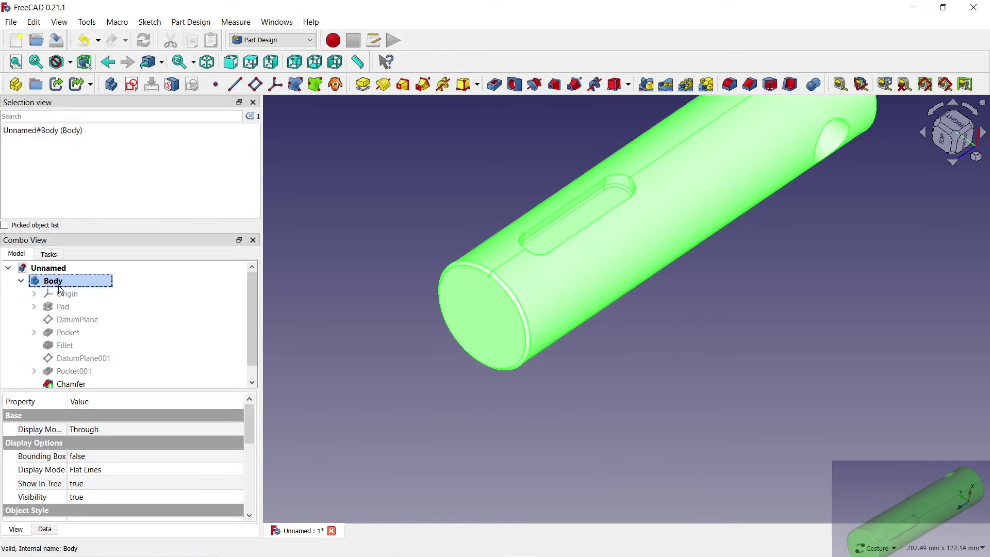
Colour the Body green (#00aa00) through its display properties.
{"action": "right_click", "coordinate": [53, 281]}
{"action": "left_click", "coordinate": [89, 324]}
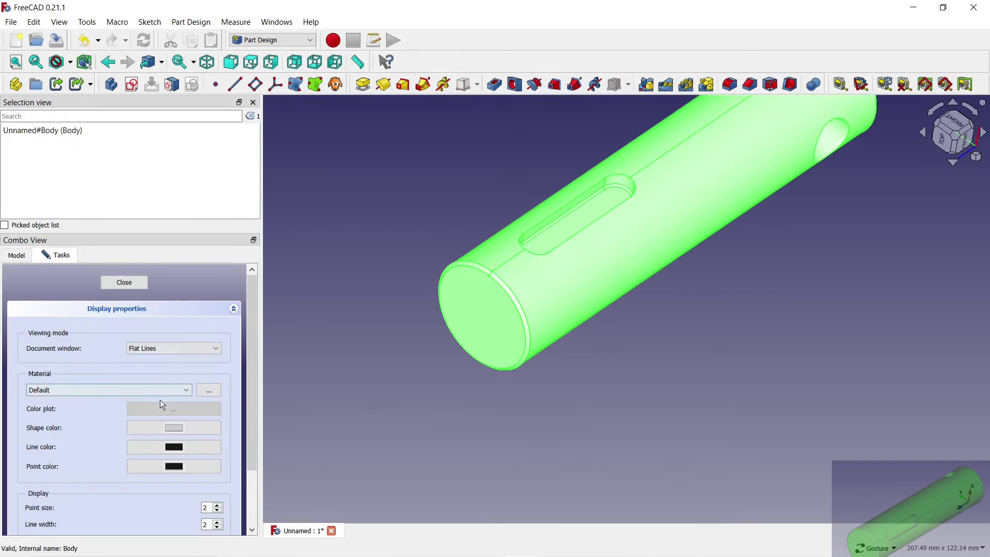
{"action": "left_click", "coordinate": [161, 431]}
{"action": "left_click", "coordinate": [420, 192]}
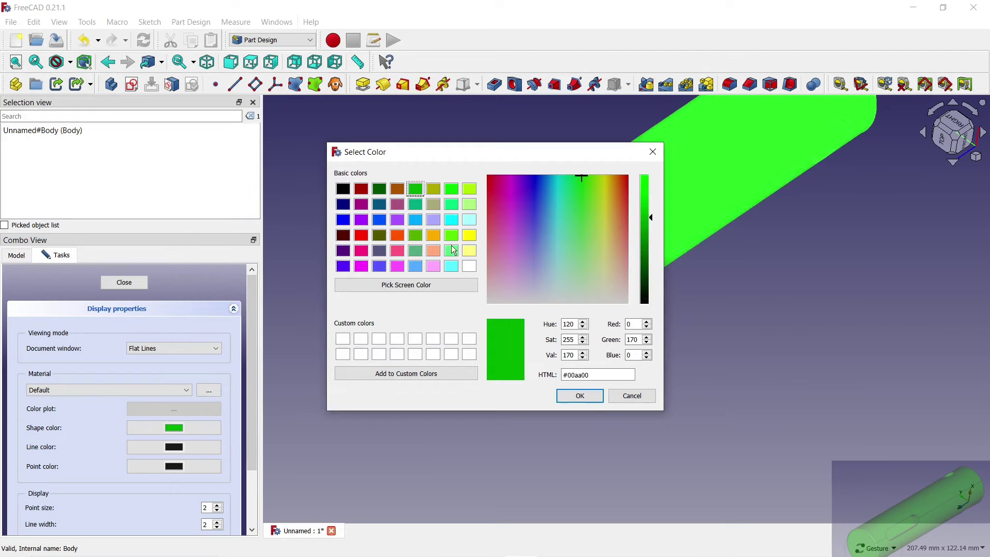
{"action": "left_click", "coordinate": [574, 396]}
{"action": "left_click", "coordinate": [172, 350]}
{"action": "left_click", "coordinate": [150, 366]}
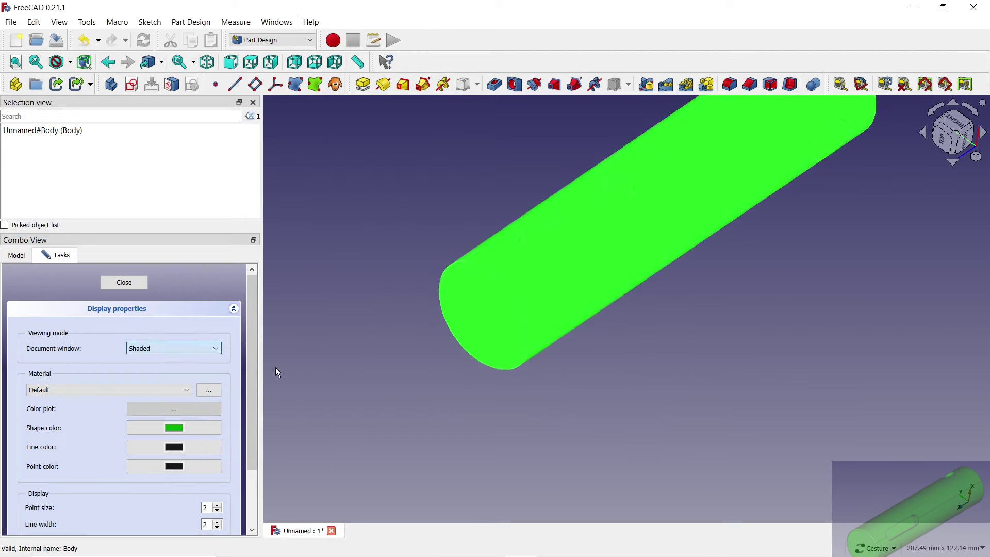
{"action": "left_click", "coordinate": [342, 368]}
Reselect the Body and switch its display mode to Flat Lines.
{"action": "mouse_move", "coordinate": [391, 384]}
{"action": "left_mouse_down"}
{"action": "mouse_move", "coordinate": [613, 361]}
{"action": "mouse_move", "coordinate": [612, 372]}
{"action": "left_mouse_up"}
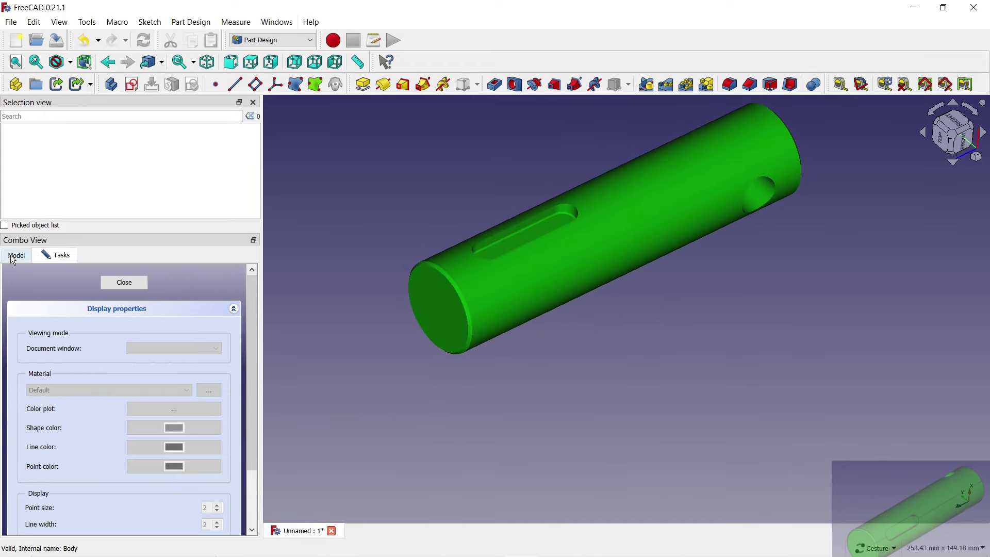
{"action": "left_click", "coordinate": [14, 256]}
{"action": "left_click", "coordinate": [48, 283]}
{"action": "left_click", "coordinate": [57, 255]}
{"action": "left_click", "coordinate": [172, 348]}
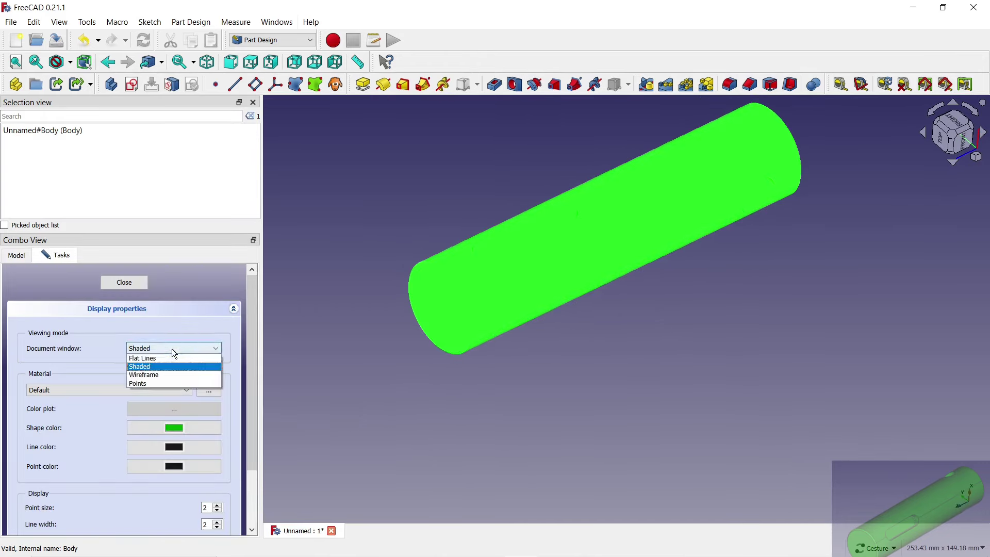
{"action": "left_click", "coordinate": [133, 283]}
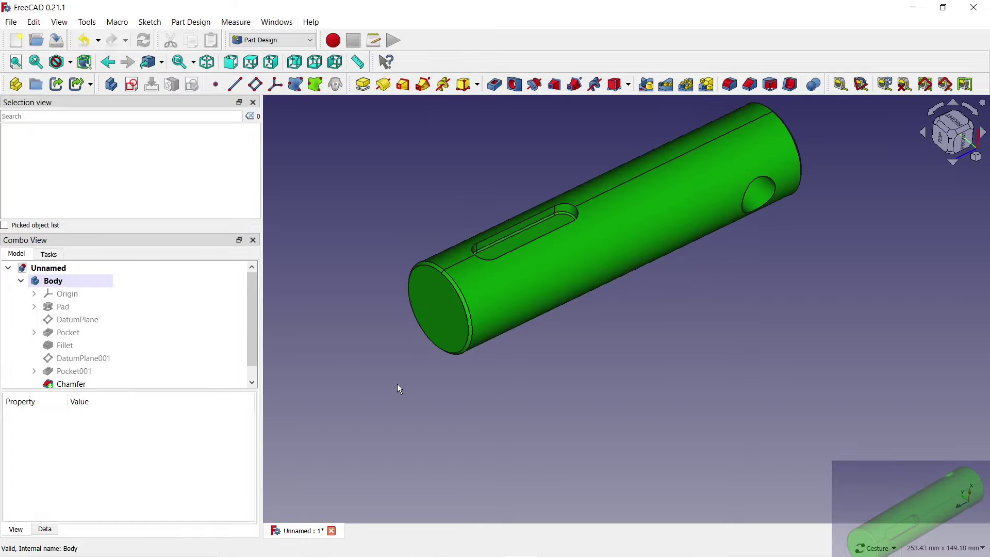
{"action": "scroll", "coordinate": [546, 187], "scroll_direction": "up", "scroll_amount": 3}
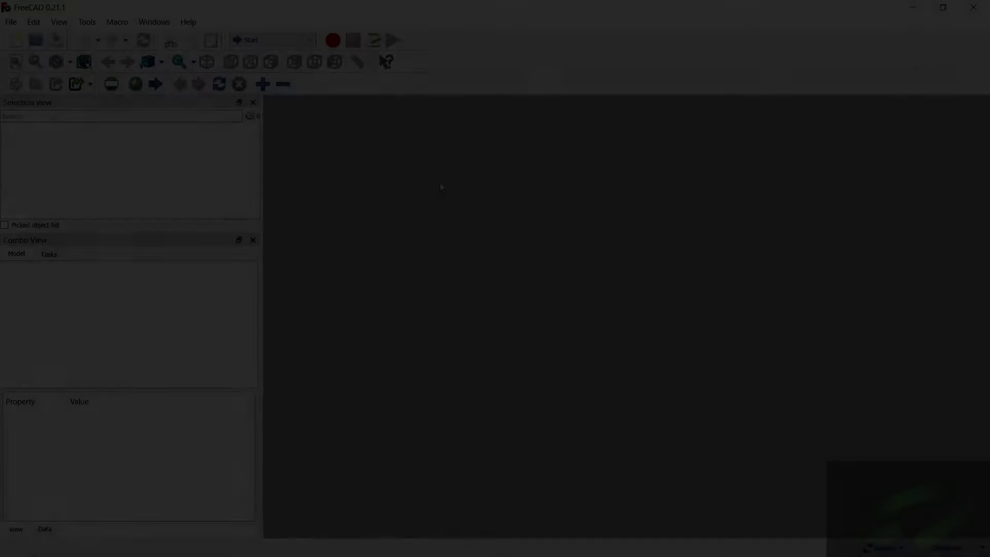
In Part Design, create a new document with a sketch on the XY-plane.
{"action": "left_click", "coordinate": [309, 40]}
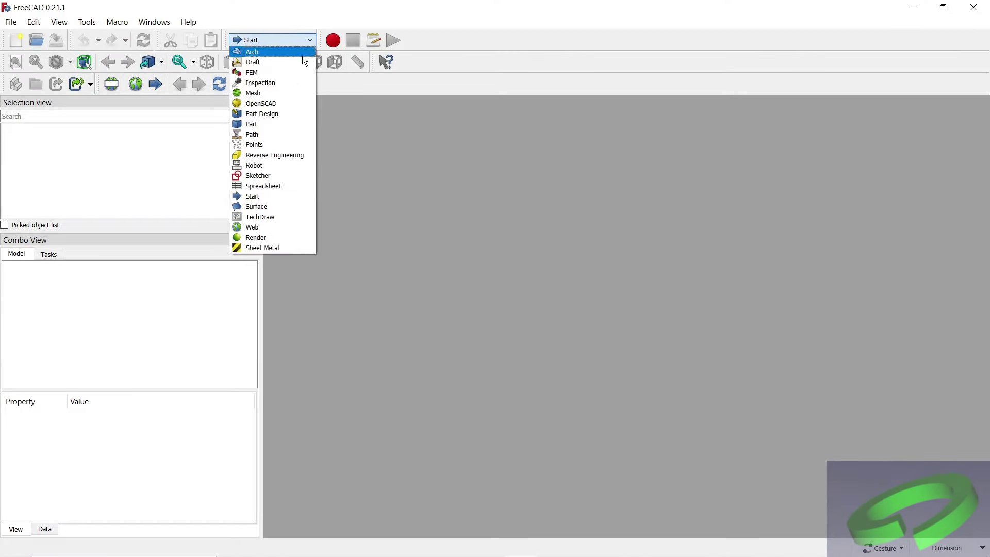
{"action": "left_click", "coordinate": [277, 115]}
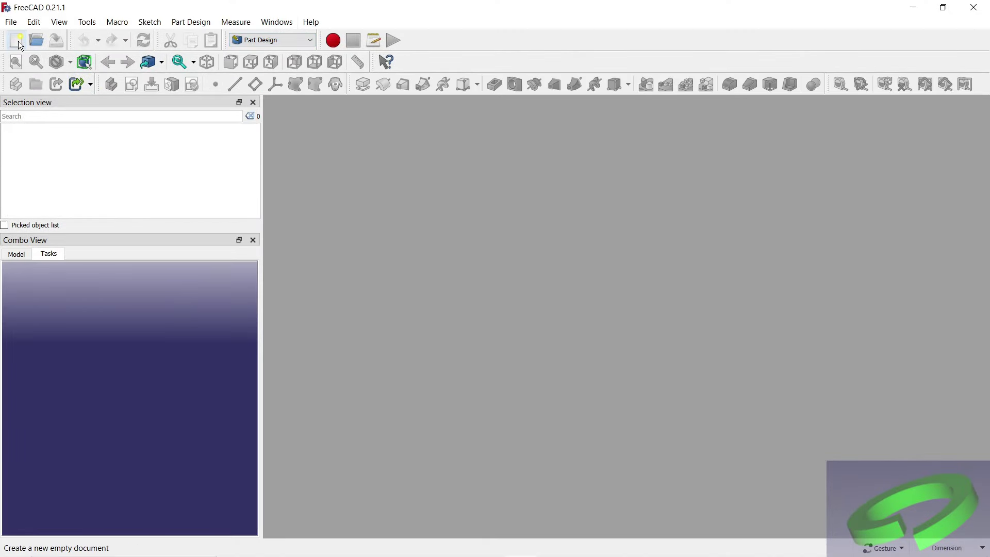
{"action": "left_click", "coordinate": [18, 42]}
{"action": "left_click", "coordinate": [33, 297]}
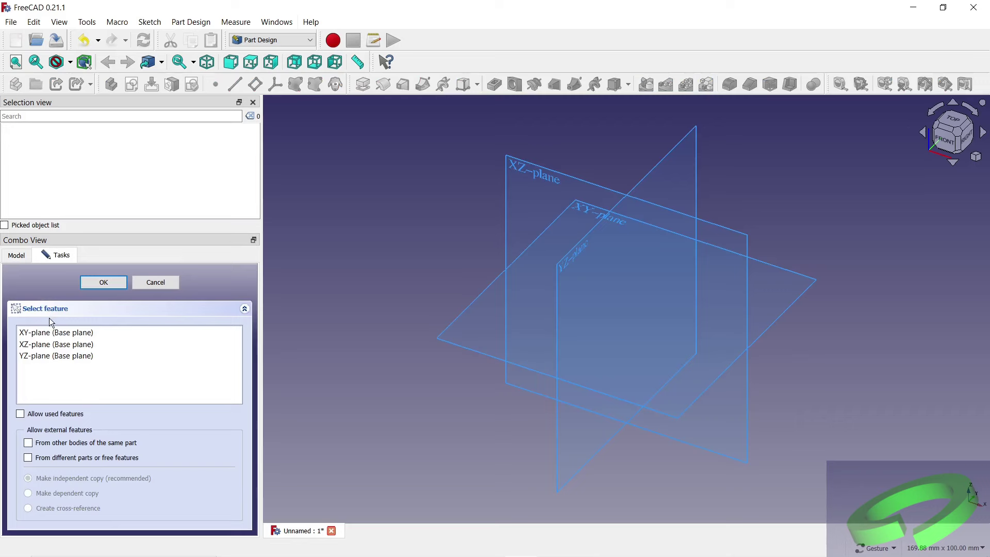
{"action": "double_click", "coordinate": [51, 332]}
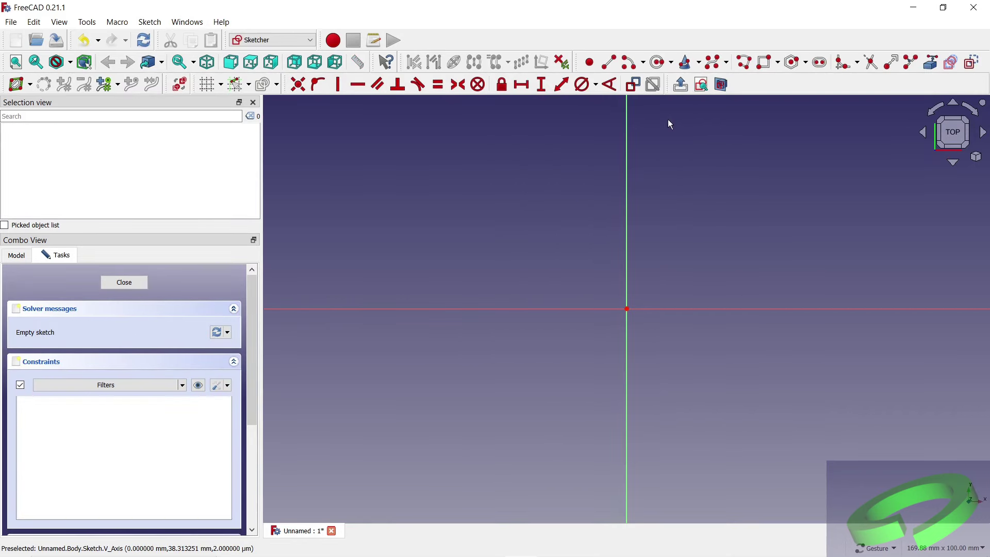
Draw a rectangle and constrain its height to 7 mm.
{"action": "left_click", "coordinate": [766, 63]}
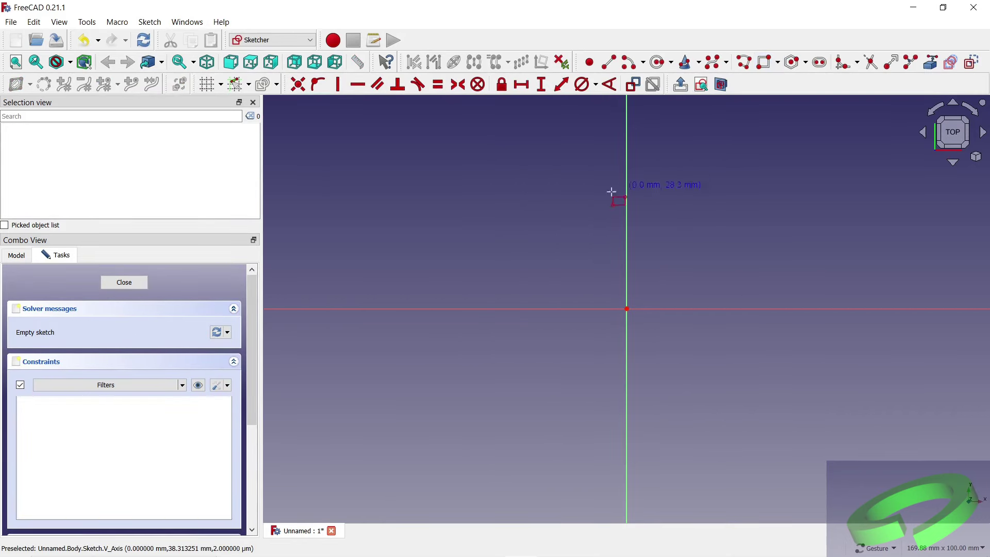
{"action": "left_click", "coordinate": [471, 308]}
{"action": "left_click", "coordinate": [427, 274]}
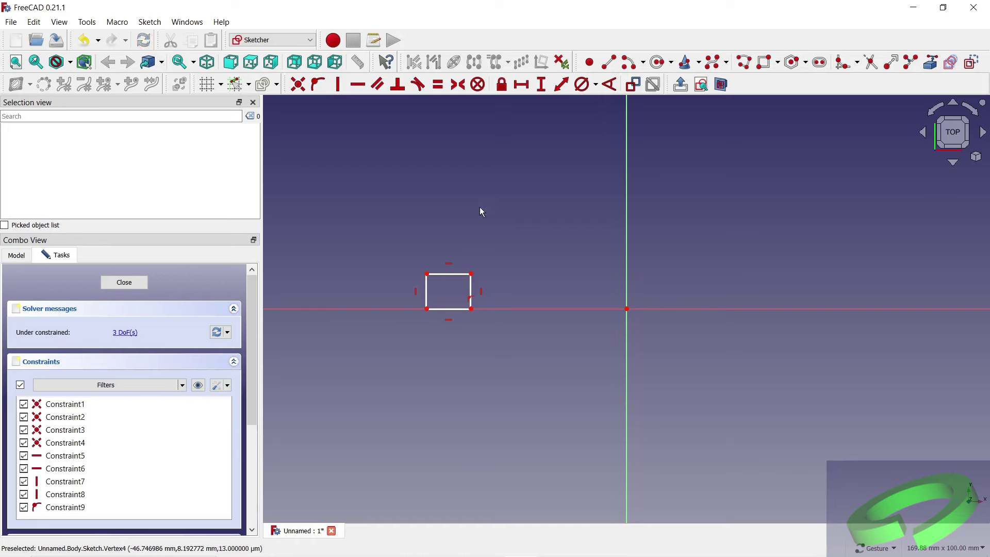
{"action": "left_click", "coordinate": [541, 84]}
{"action": "left_click", "coordinate": [426, 287]}
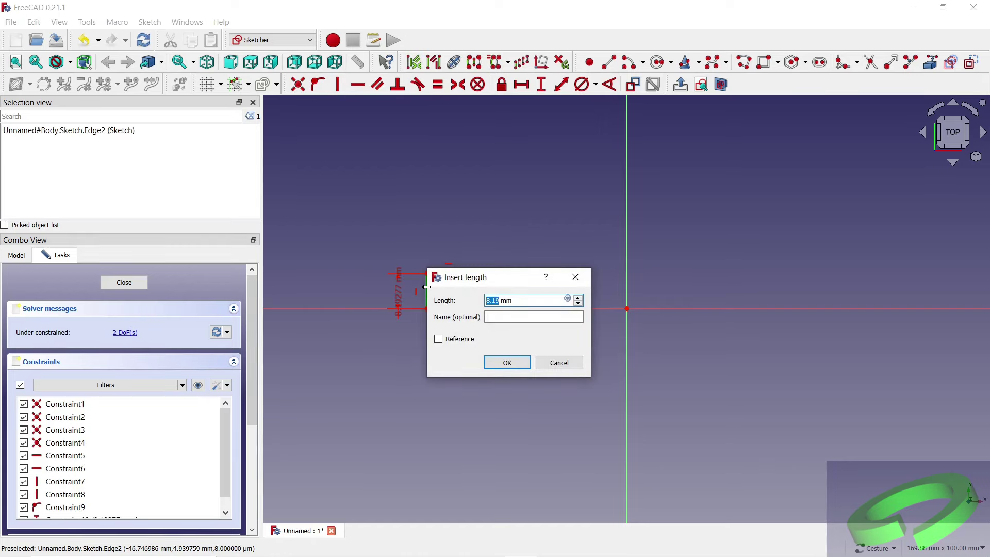
{"action": "left_click", "coordinate": [507, 363]}
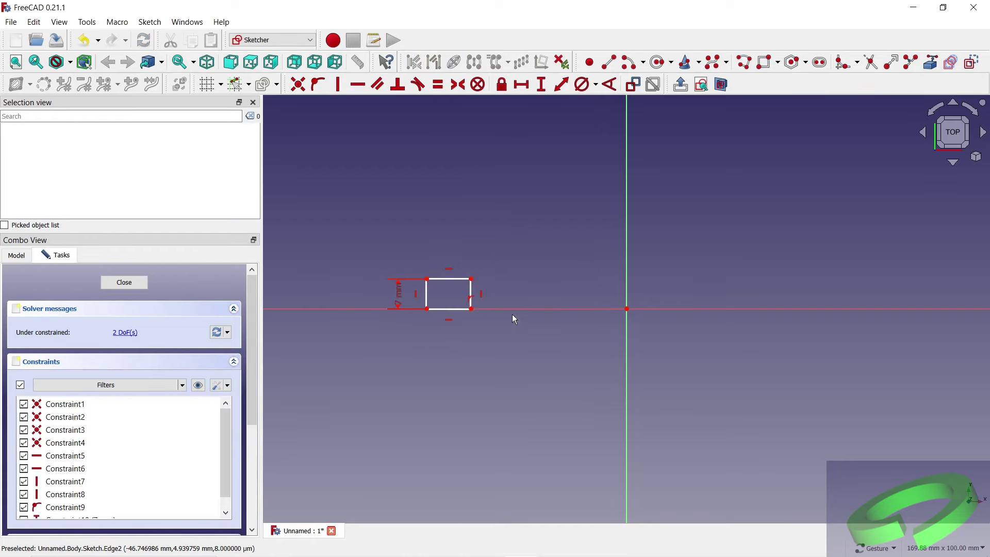
Constrain the rectangle's bottom corners 18.25 mm and 26.1 mm from the origin, then close the sketch.
{"action": "left_click", "coordinate": [472, 309]}
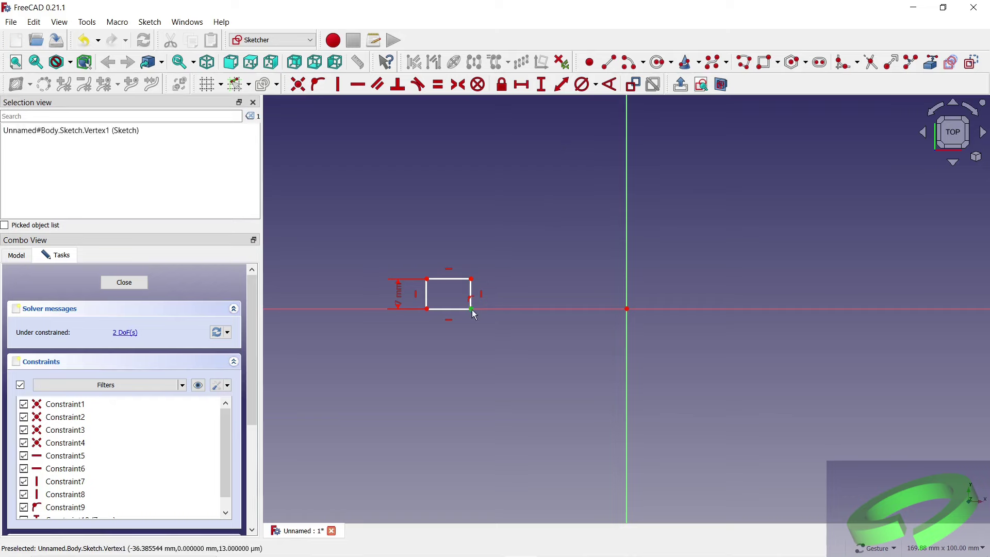
{"action": "left_click", "coordinate": [626, 309]}
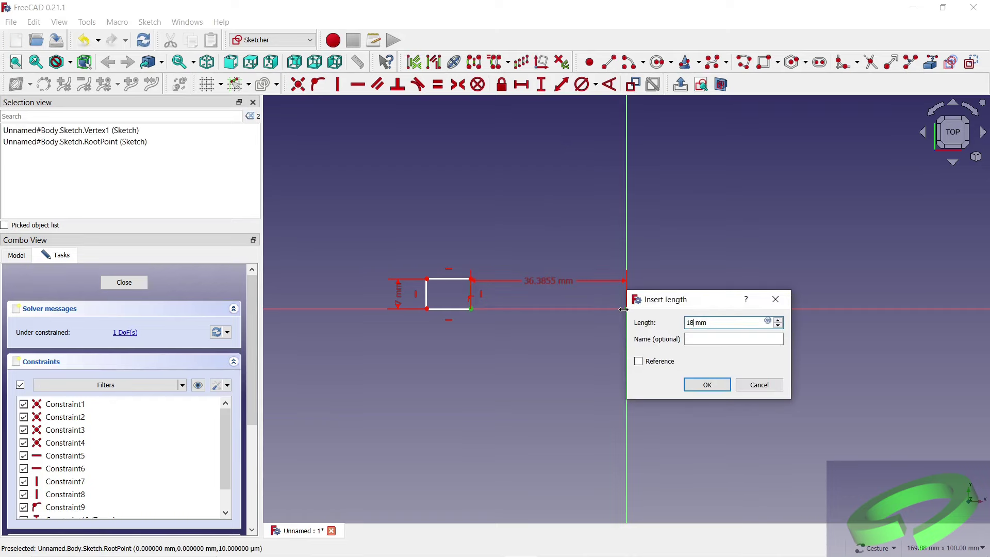
{"action": "key", "text": "Return"}
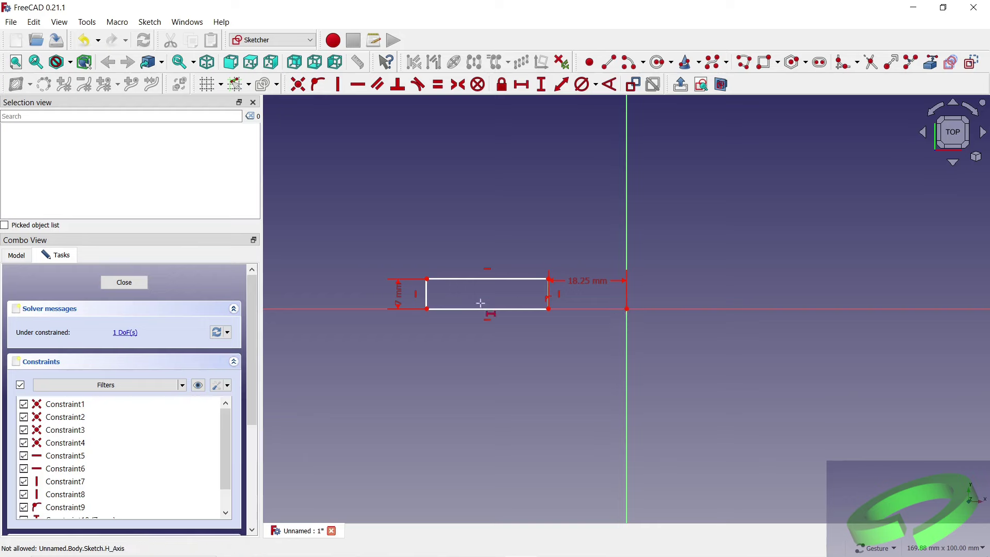
{"action": "left_click", "coordinate": [427, 309]}
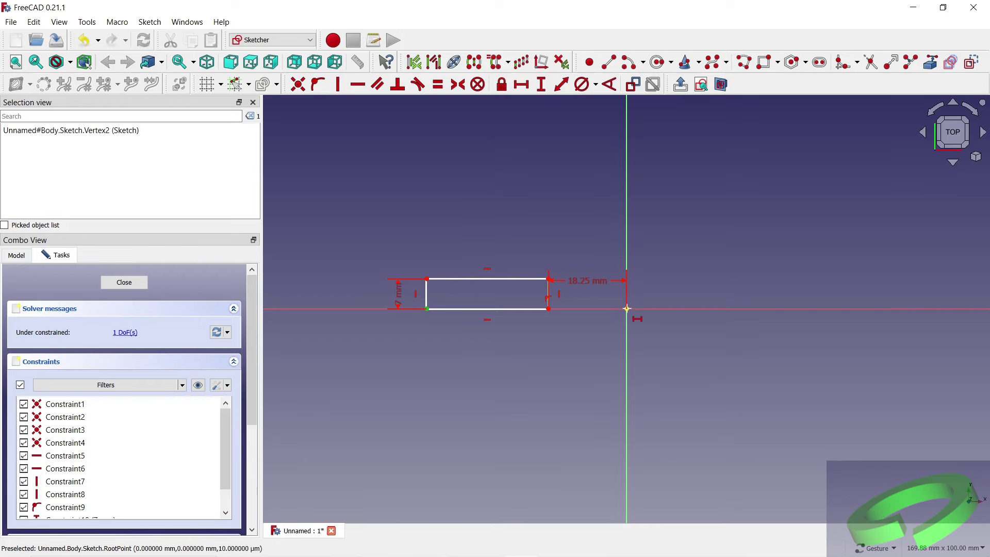
{"action": "left_click", "coordinate": [627, 309]}
{"action": "type", "text": "26"}
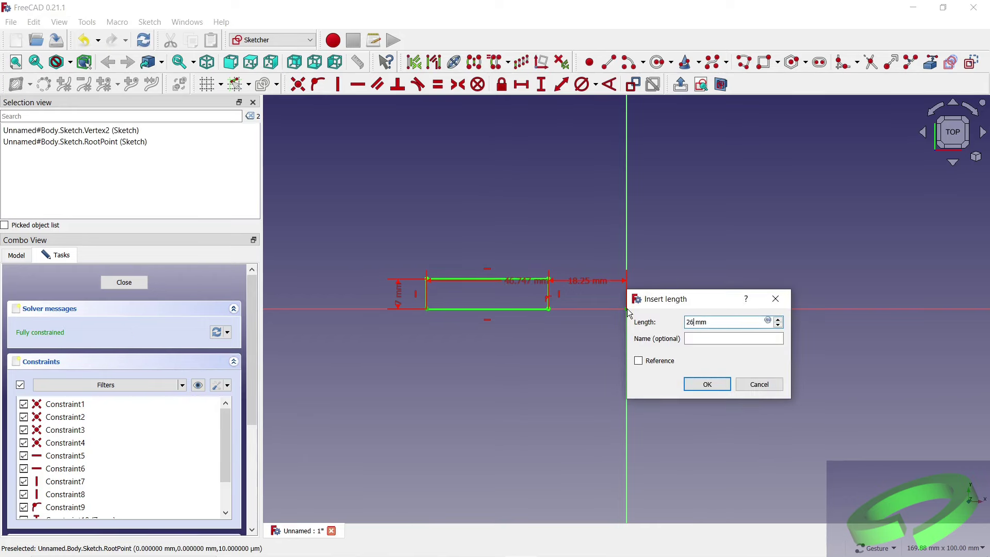
{"action": "type", "text": ".1"}
{"action": "key", "text": "Return"}
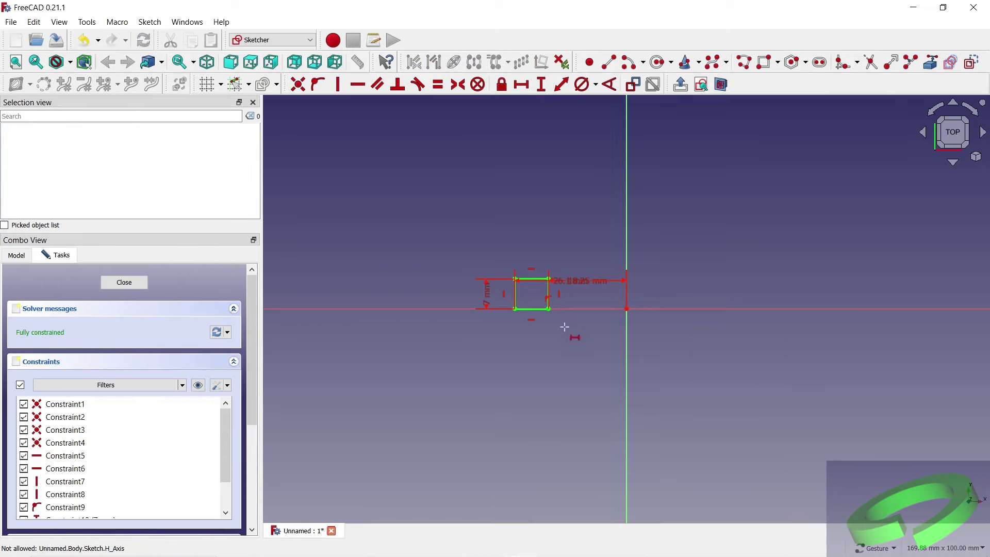
{"action": "left_click_drag", "start_coordinate": [568, 283], "coordinate": [558, 342]}
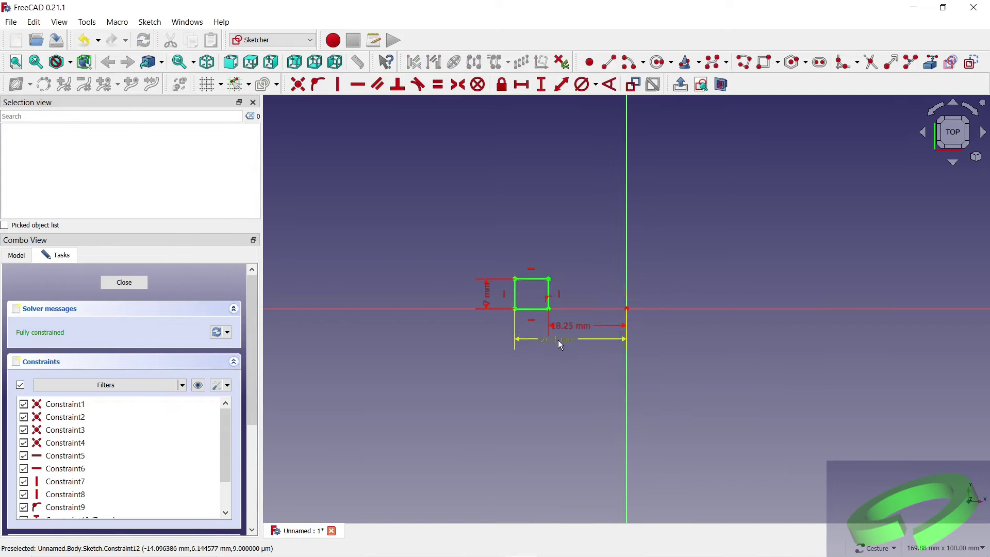
{"action": "scroll", "coordinate": [565, 269], "scroll_direction": "up", "scroll_amount": 3}
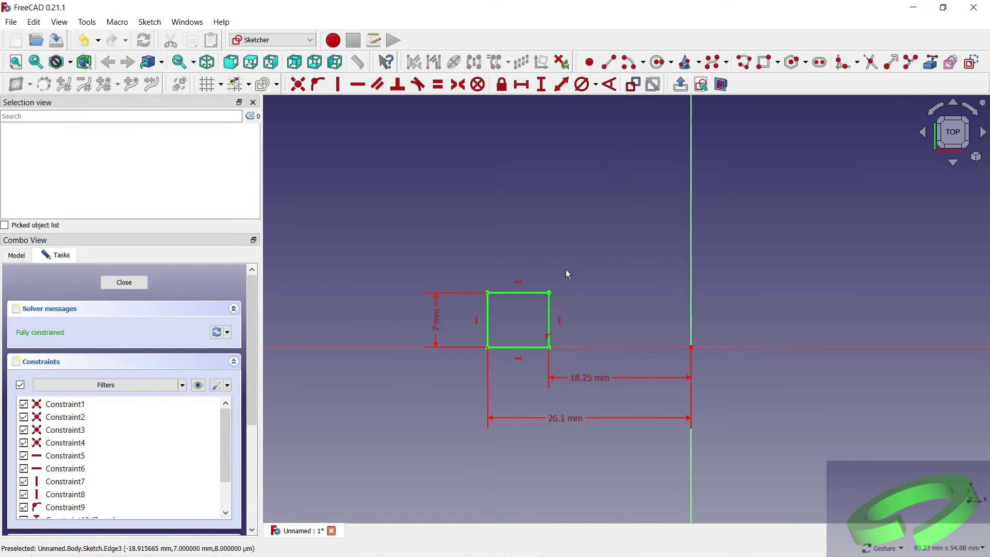
{"action": "left_click", "coordinate": [124, 282]}
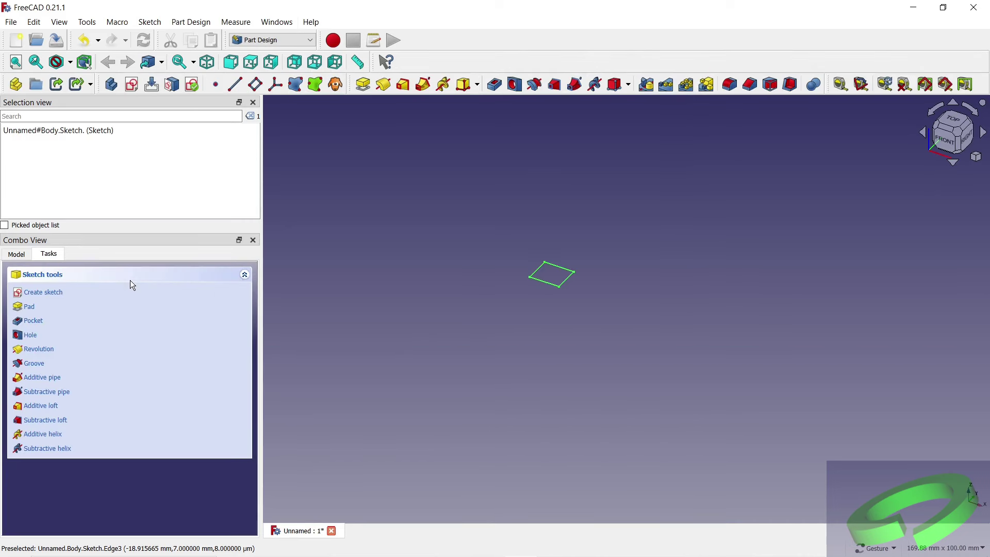
Start an additive helix from the sketch in height, turns and angle mode.
{"action": "left_click", "coordinate": [444, 88]}
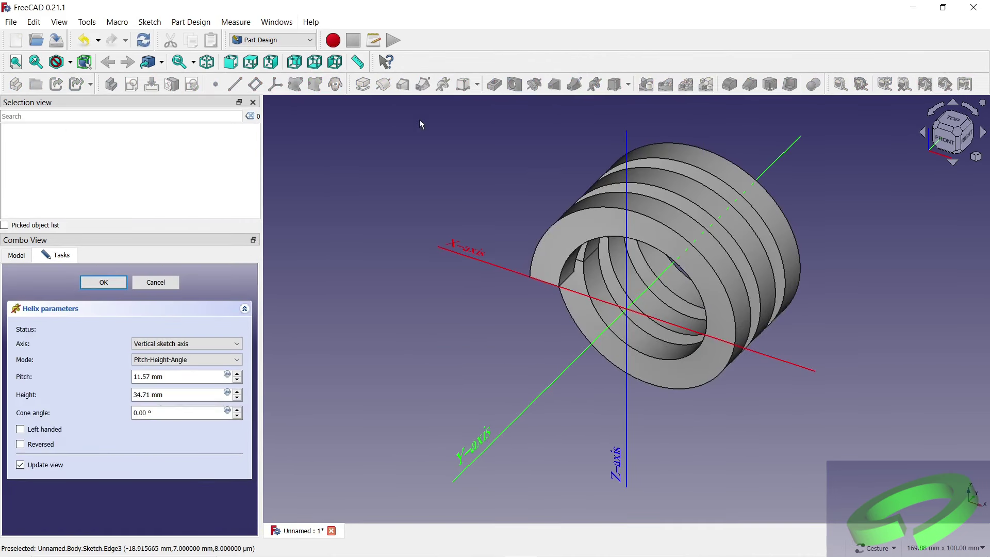
{"action": "left_click", "coordinate": [186, 360]}
{"action": "left_click", "coordinate": [209, 384]}
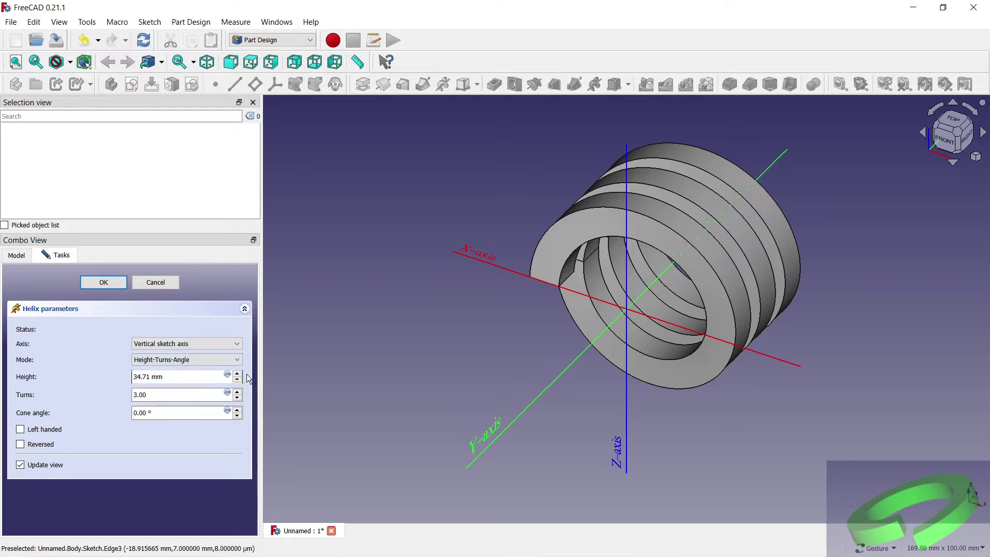
{"action": "left_click_drag", "start_coordinate": [524, 168], "coordinate": [625, 260]}
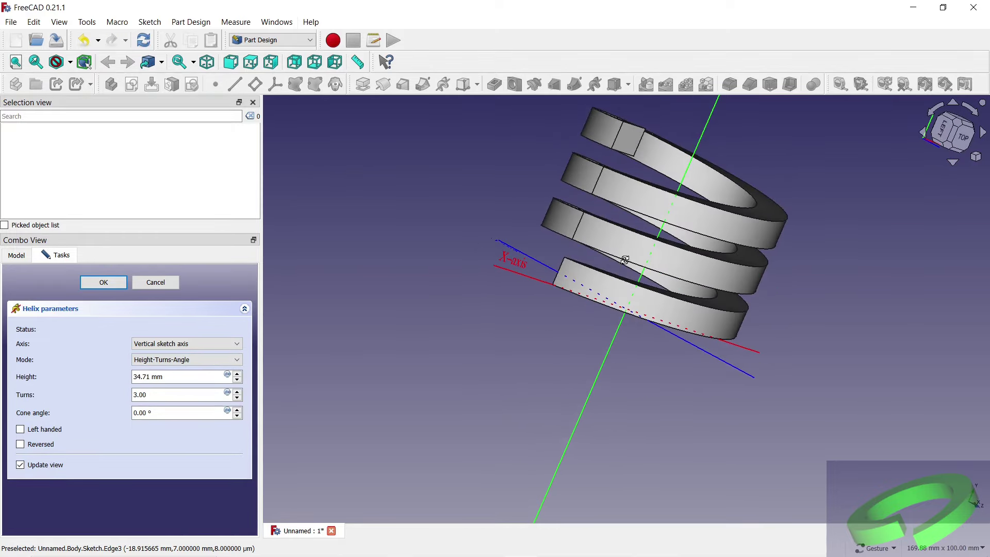
Set the helix height to 8 mm and turns to 0.98, and confirm.
{"action": "left_click", "coordinate": [238, 380]}
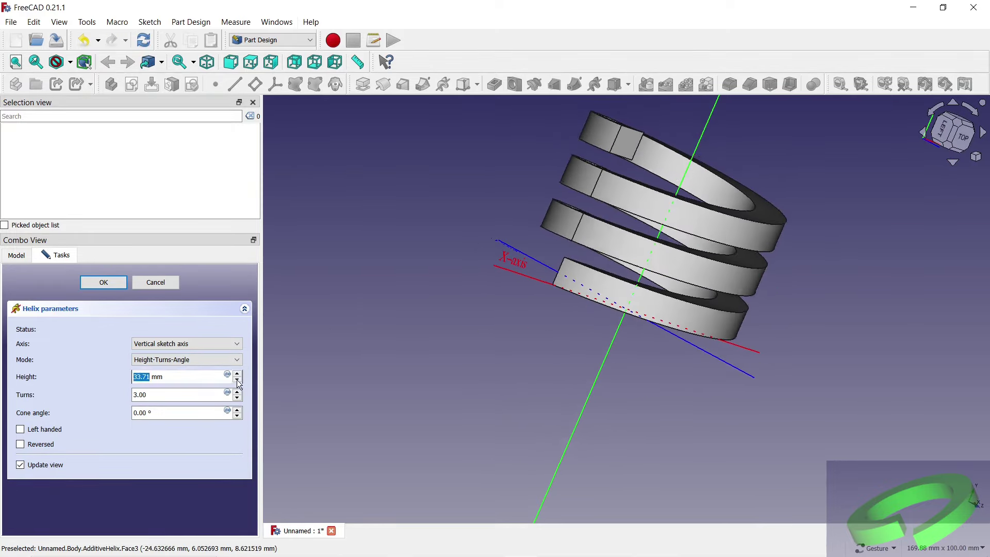
{"action": "left_click", "coordinate": [238, 397]}
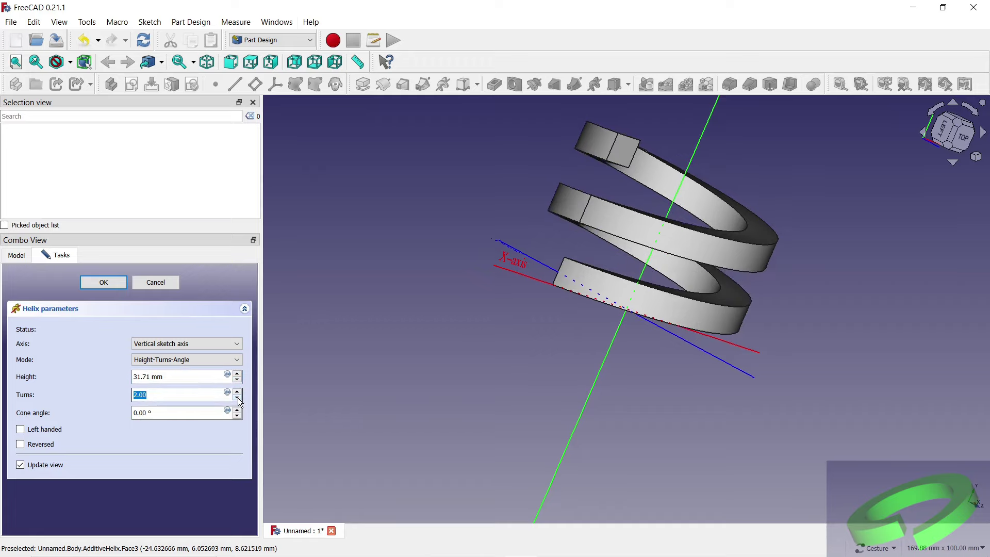
{"action": "scroll", "coordinate": [186, 379], "scroll_direction": "down", "scroll_amount": 2}
{"action": "scroll", "coordinate": [186, 380], "scroll_direction": "down", "scroll_amount": 2}
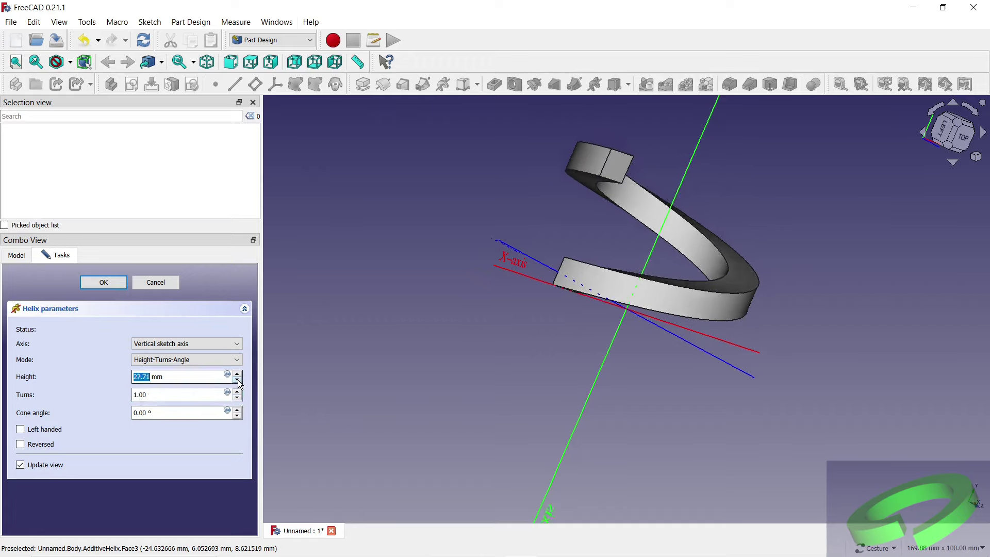
{"action": "scroll", "coordinate": [186, 379], "scroll_direction": "down", "scroll_amount": 3}
{"action": "scroll", "coordinate": [187, 380], "scroll_direction": "down", "scroll_amount": 2}
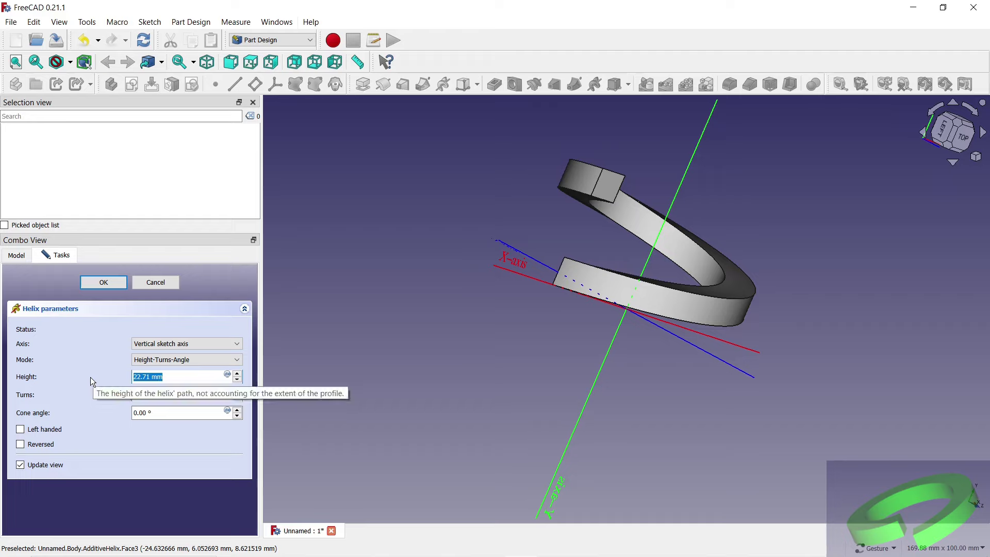
{"action": "type", "text": "8"}
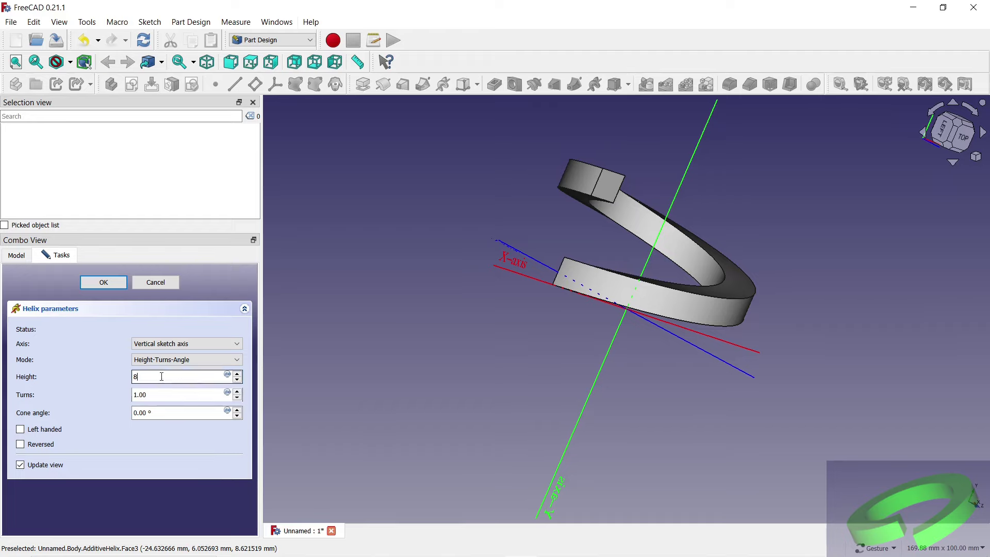
{"action": "left_click", "coordinate": [178, 397]}
{"action": "type", "text": "0.98"}
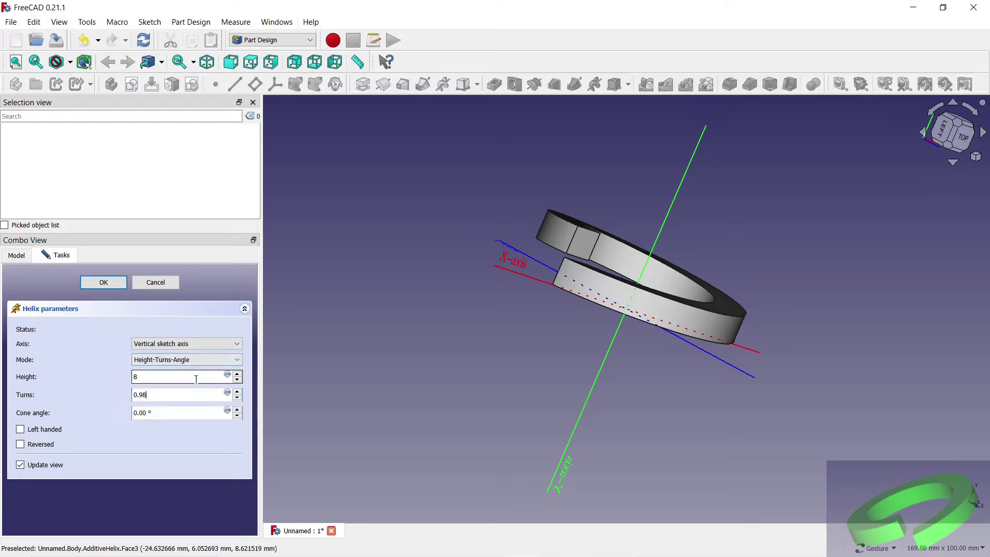
{"action": "mouse_move", "coordinate": [416, 302]}
{"action": "left_mouse_down"}
{"action": "mouse_move", "coordinate": [518, 417]}
{"action": "mouse_move", "coordinate": [557, 429]}
{"action": "mouse_move", "coordinate": [521, 311]}
{"action": "mouse_move", "coordinate": [517, 323]}
{"action": "left_mouse_up"}
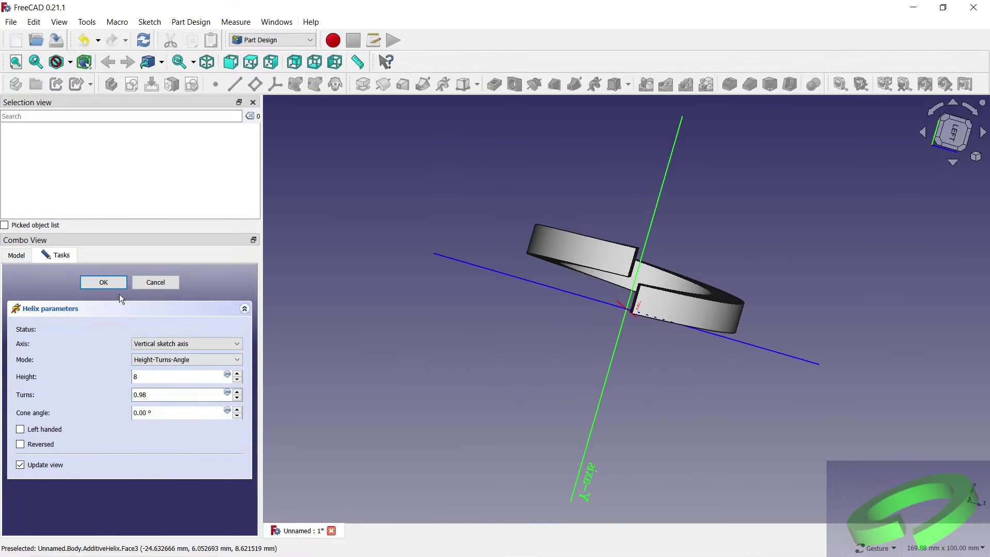
{"action": "left_click", "coordinate": [91, 282]}
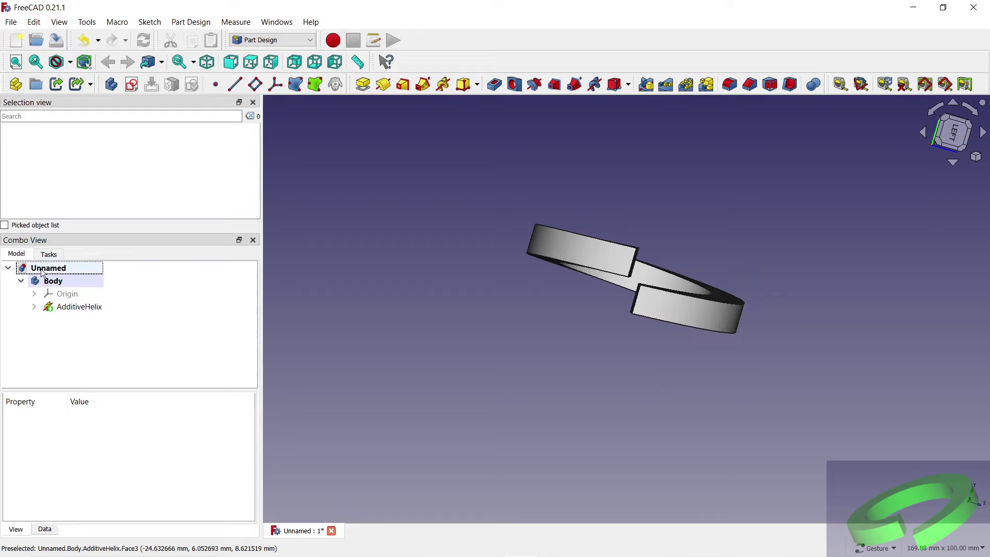
Give the ring Body Shaded display mode and a bright green shape colour.
{"action": "left_click", "coordinate": [51, 280]}
{"action": "right_click", "coordinate": [48, 281]}
{"action": "left_click", "coordinate": [82, 323]}
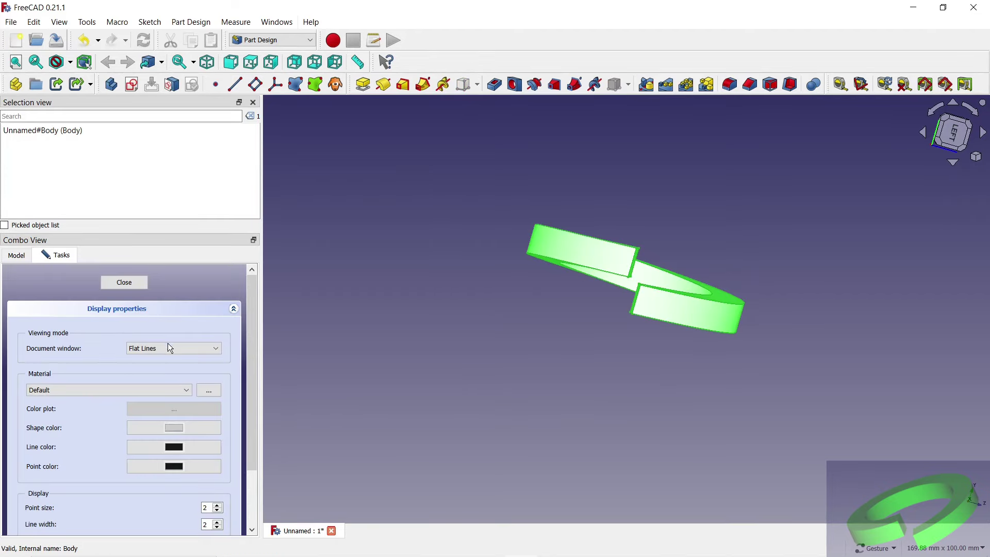
{"action": "left_click", "coordinate": [170, 348]}
{"action": "left_click", "coordinate": [159, 427]}
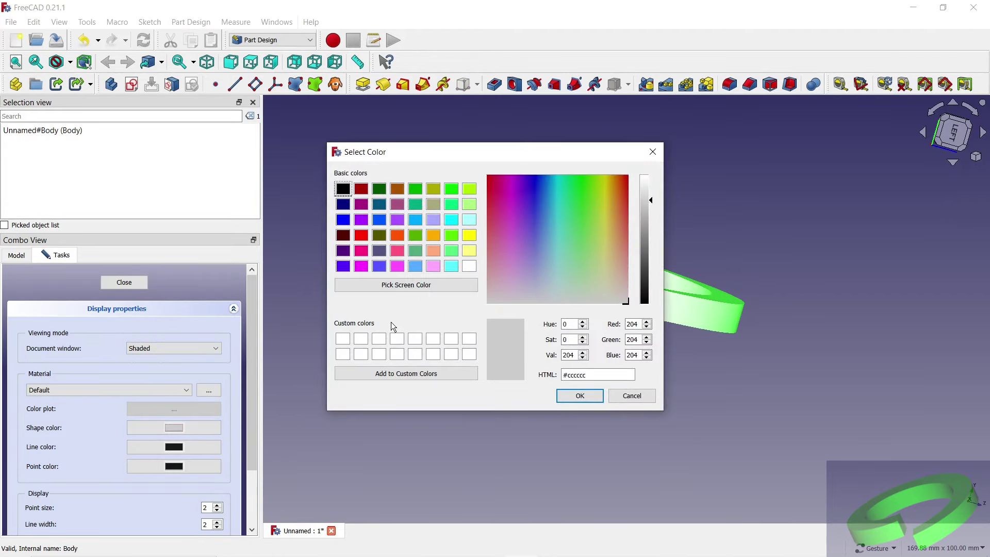
{"action": "left_click", "coordinate": [452, 191]}
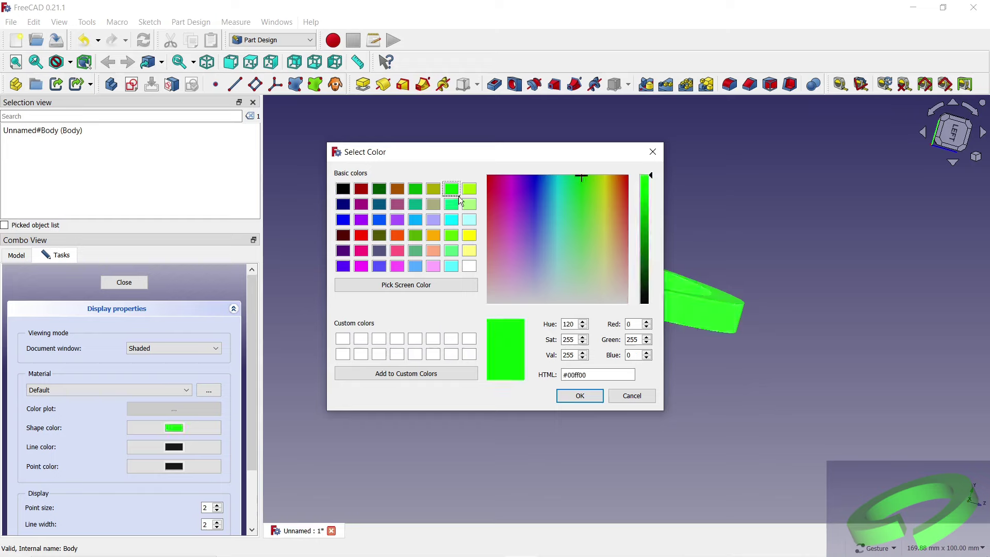
{"action": "left_click", "coordinate": [579, 397]}
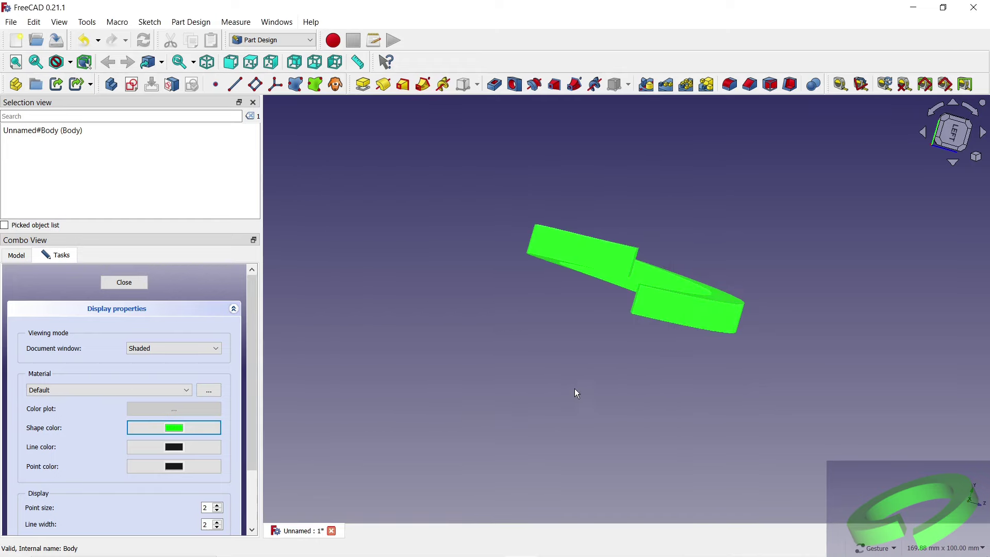
{"action": "left_click", "coordinate": [124, 283]}
{"action": "mouse_move", "coordinate": [404, 314]}
{"action": "left_mouse_down"}
{"action": "mouse_move", "coordinate": [489, 380]}
{"action": "mouse_move", "coordinate": [479, 246]}
{"action": "mouse_move", "coordinate": [645, 366]}
{"action": "mouse_move", "coordinate": [605, 361]}
{"action": "mouse_move", "coordinate": [447, 289]}
{"action": "mouse_move", "coordinate": [380, 353]}
{"action": "mouse_move", "coordinate": [512, 369]}
{"action": "mouse_move", "coordinate": [516, 336]}
{"action": "left_mouse_up"}
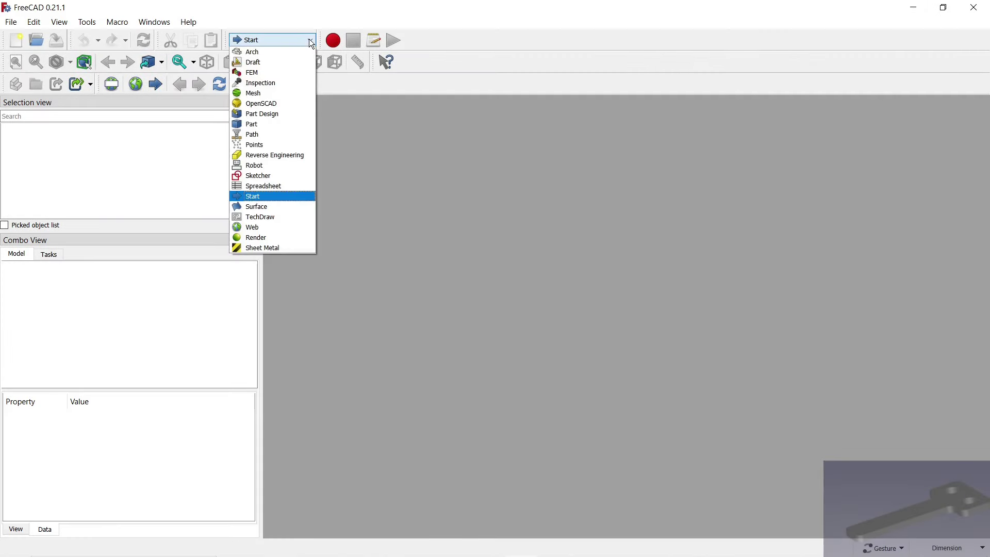
Switch to Part Design and create a new body with a sketch on the XY-plane.
{"action": "left_click", "coordinate": [273, 114]}
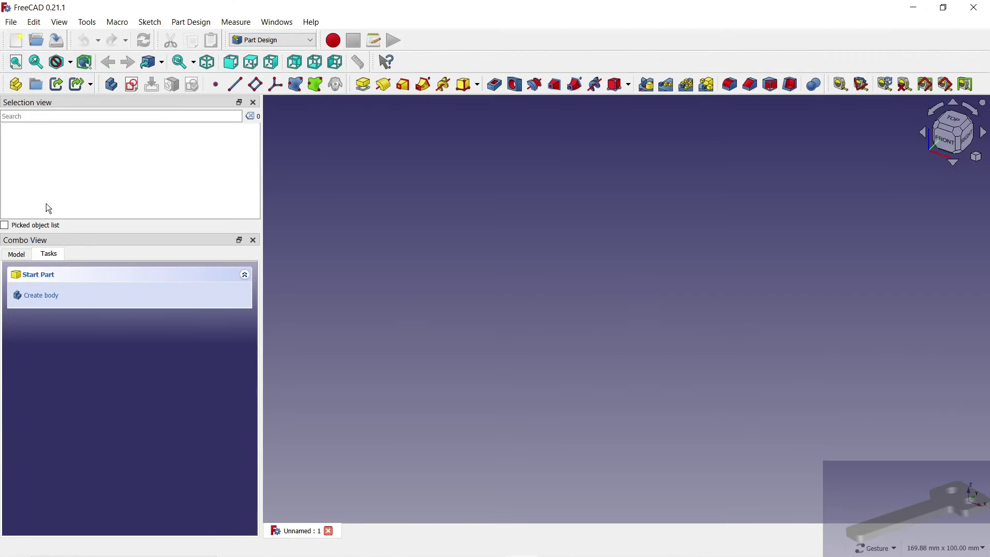
{"action": "left_click", "coordinate": [41, 296]}
{"action": "left_click", "coordinate": [40, 296]}
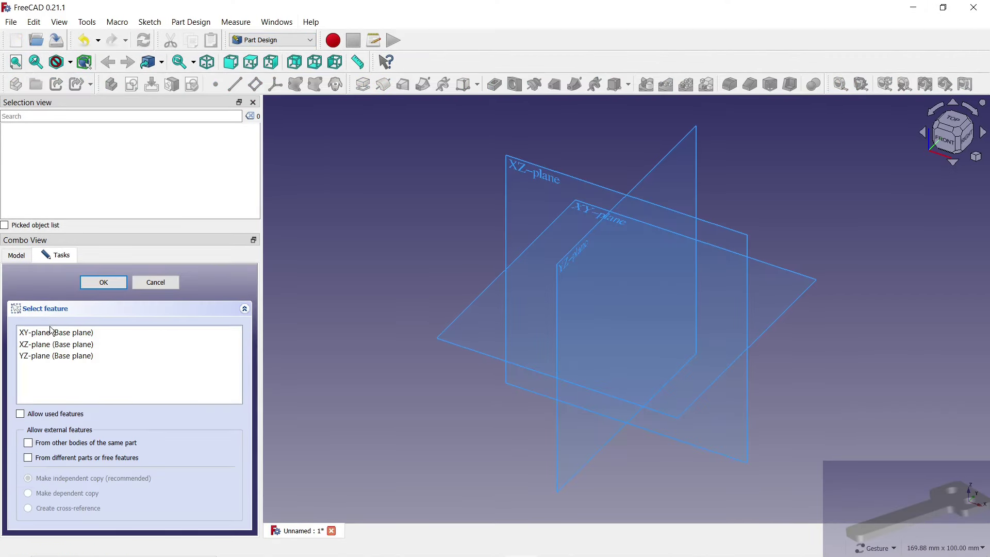
{"action": "left_click", "coordinate": [51, 332]}
{"action": "left_click", "coordinate": [90, 286]}
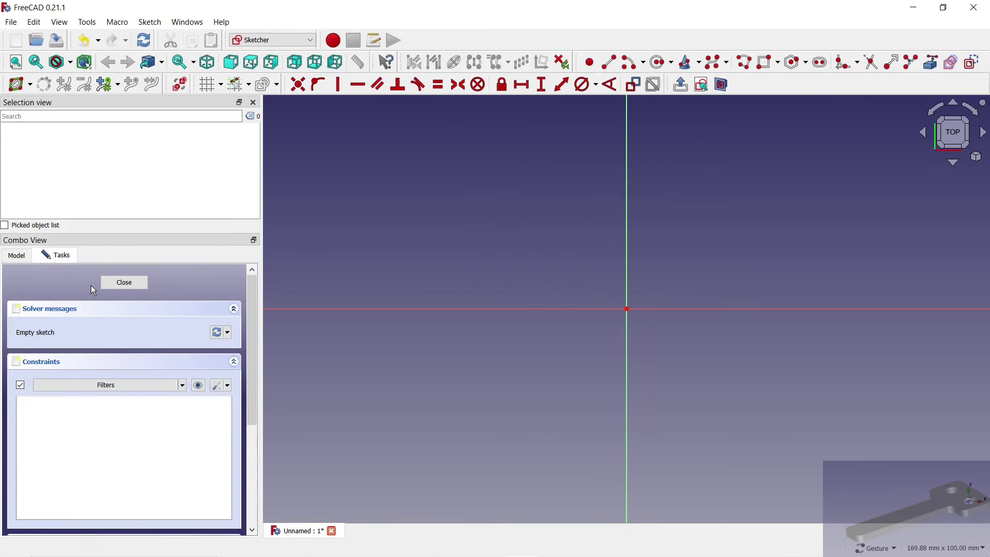
Draw a closed eight-edge T outline with the Polyline tool around the origin.
{"action": "left_click", "coordinate": [744, 62]}
{"action": "scroll", "coordinate": [639, 194], "scroll_direction": "down", "scroll_amount": 3}
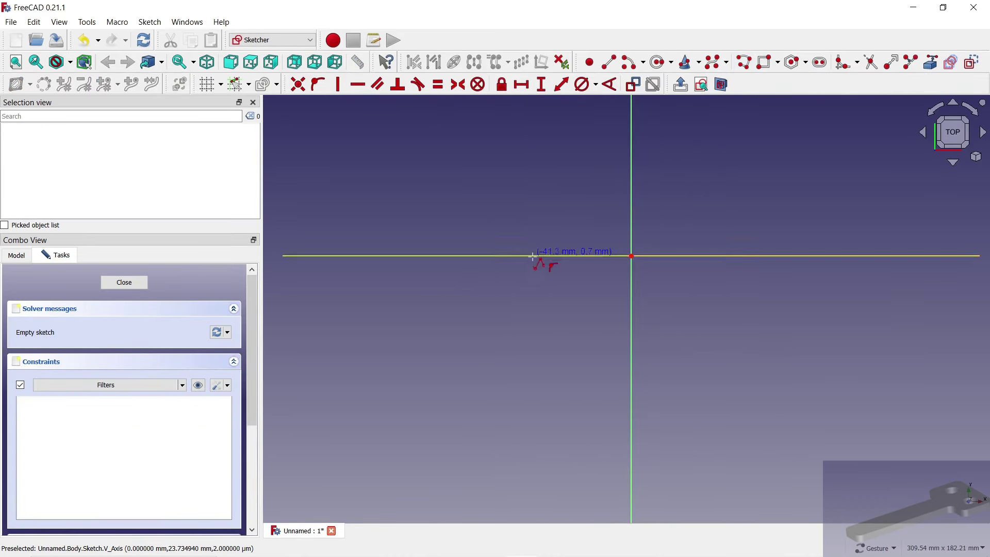
{"action": "left_click", "coordinate": [513, 291]}
{"action": "left_click", "coordinate": [513, 202]}
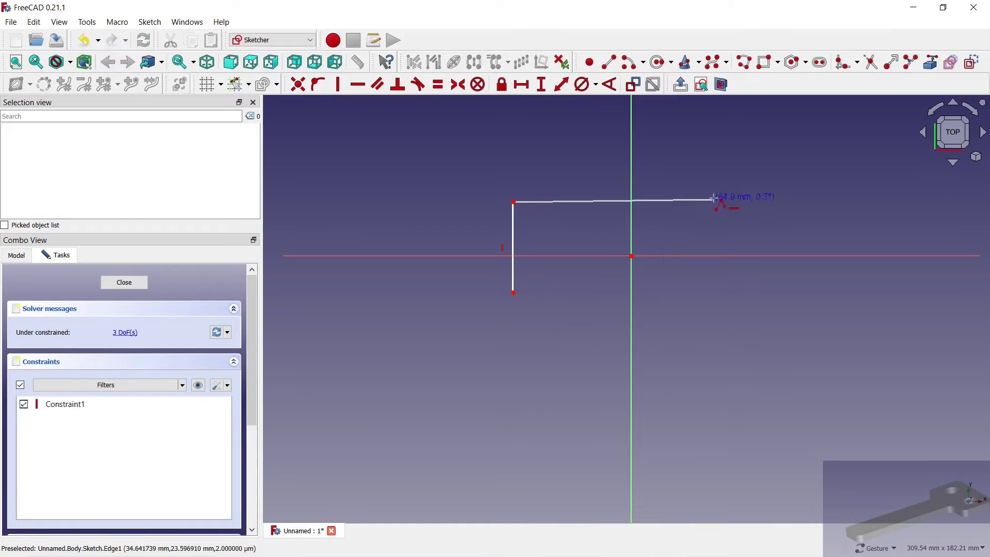
{"action": "left_click", "coordinate": [752, 202]}
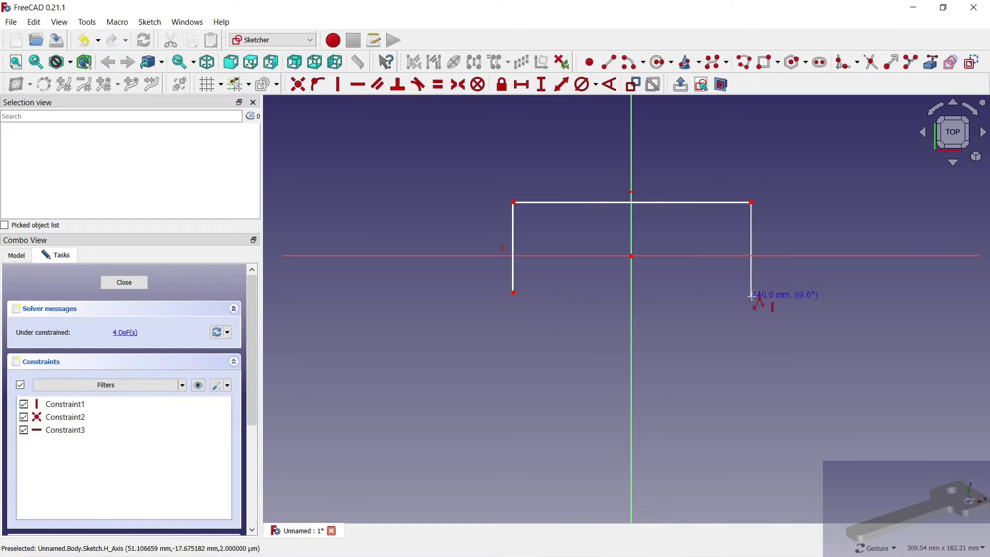
{"action": "left_click", "coordinate": [752, 297]}
{"action": "left_click", "coordinate": [679, 297]}
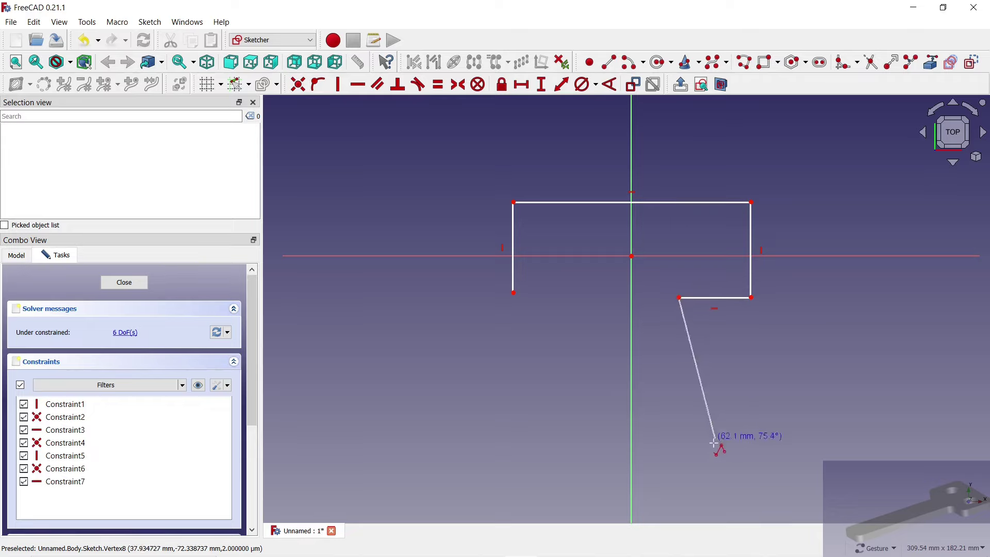
{"action": "left_click", "coordinate": [679, 449]}
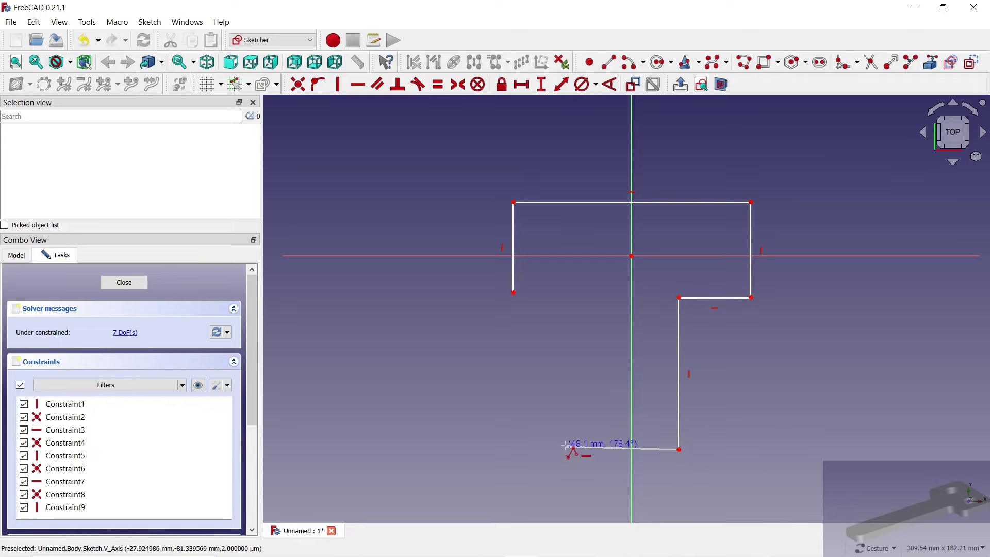
{"action": "left_click", "coordinate": [571, 449]}
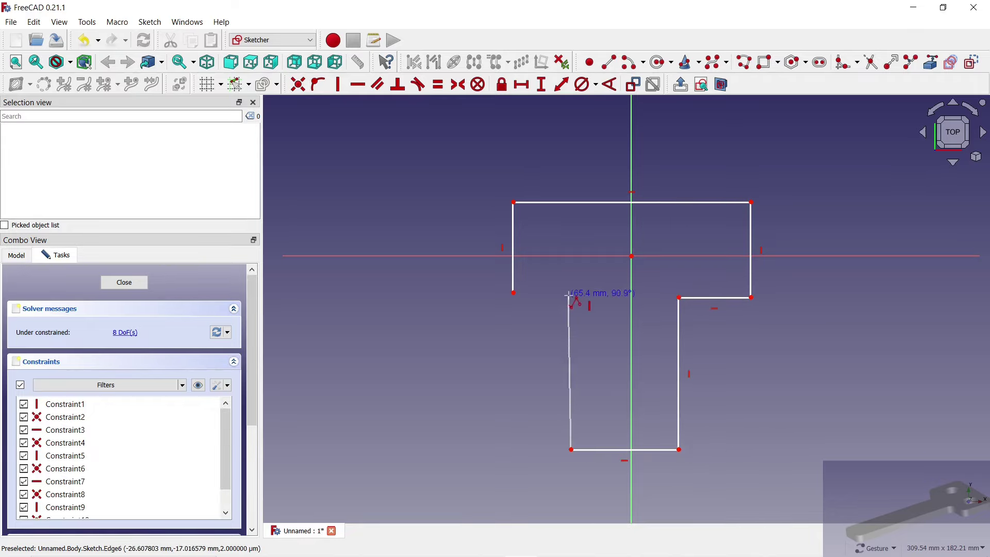
{"action": "left_click", "coordinate": [570, 295]}
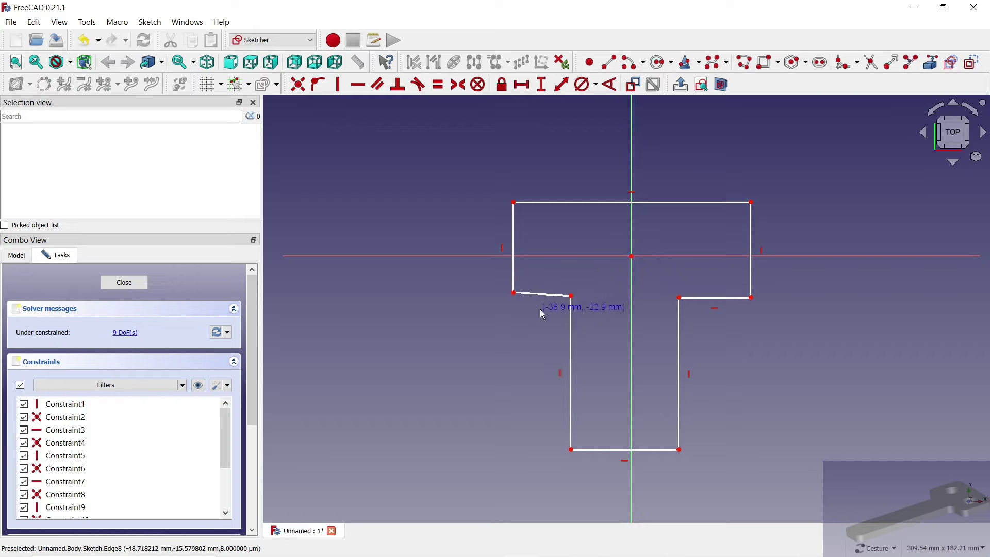
{"action": "left_click", "coordinate": [514, 293]}
{"action": "left_click", "coordinate": [541, 295]}
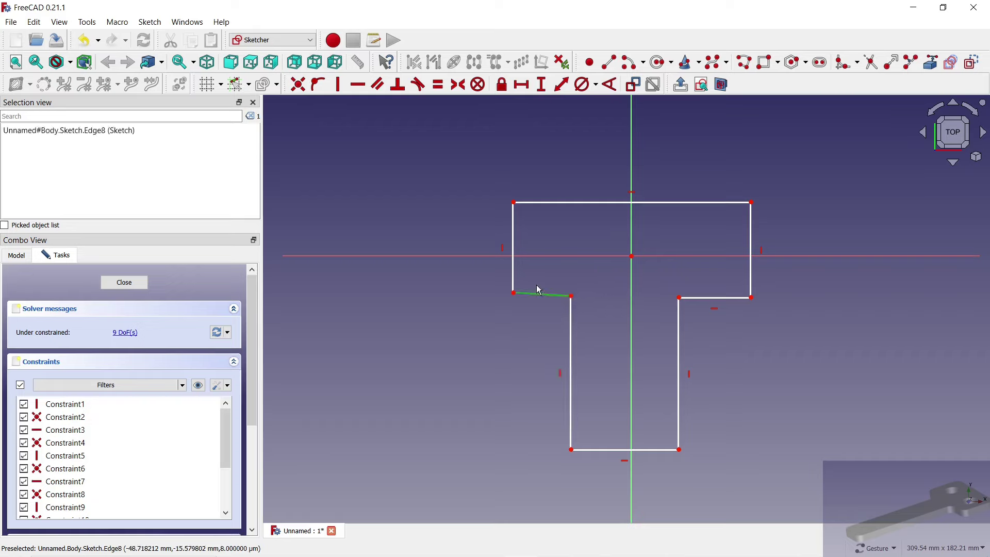
Make the left shoulder edge horizontal and two opposite corners symmetric about the origin.
{"action": "left_click", "coordinate": [358, 84]}
{"action": "scroll", "coordinate": [437, 283], "scroll_direction": "down", "scroll_amount": 2}
{"action": "scroll", "coordinate": [495, 270], "scroll_direction": "up", "scroll_amount": 2}
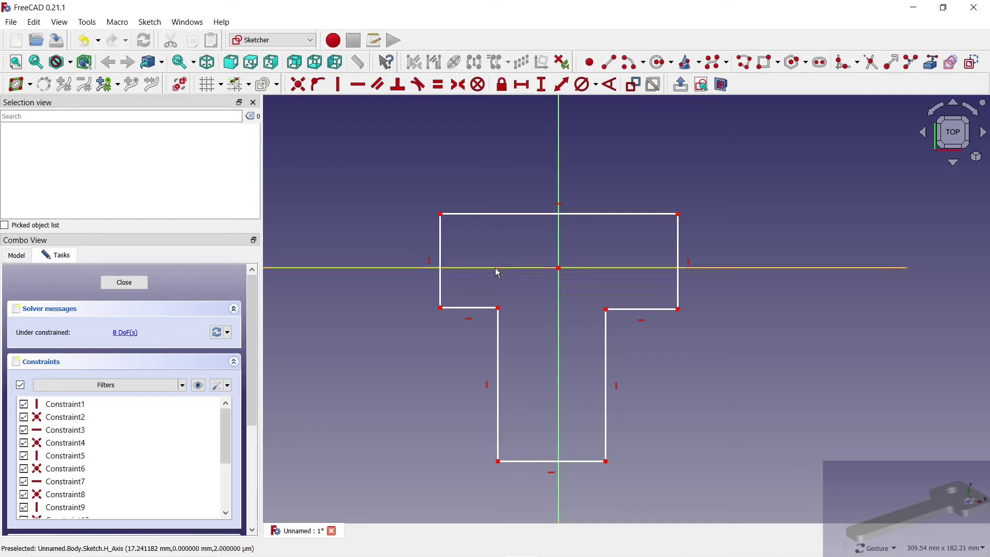
{"action": "left_click", "coordinate": [441, 309]}
{"action": "left_click", "coordinate": [678, 214]}
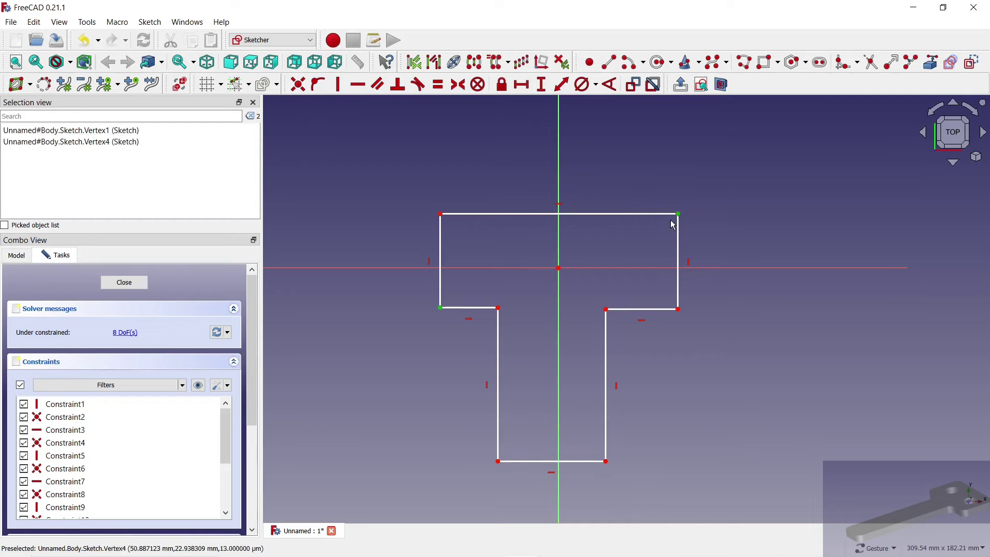
{"action": "left_click", "coordinate": [559, 268]}
{"action": "left_click", "coordinate": [458, 85]}
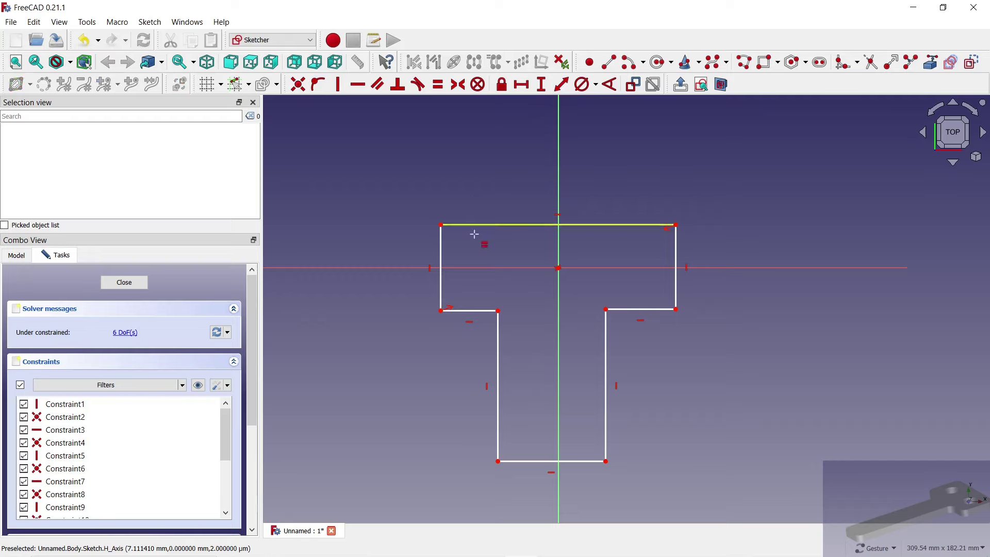
Make the shoulder edges equal and the stem sides equal, then narrow the stem.
{"action": "left_click", "coordinate": [456, 310]}
{"action": "left_click", "coordinate": [623, 309]}
{"action": "key", "text": "e"}
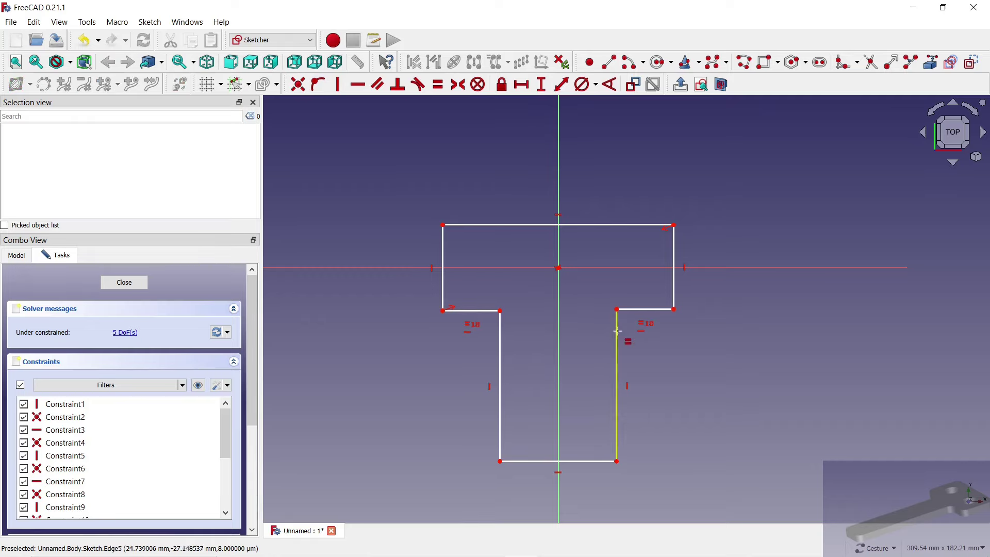
{"action": "left_click", "coordinate": [616, 350]}
{"action": "left_click", "coordinate": [501, 343]}
{"action": "key", "text": "e"}
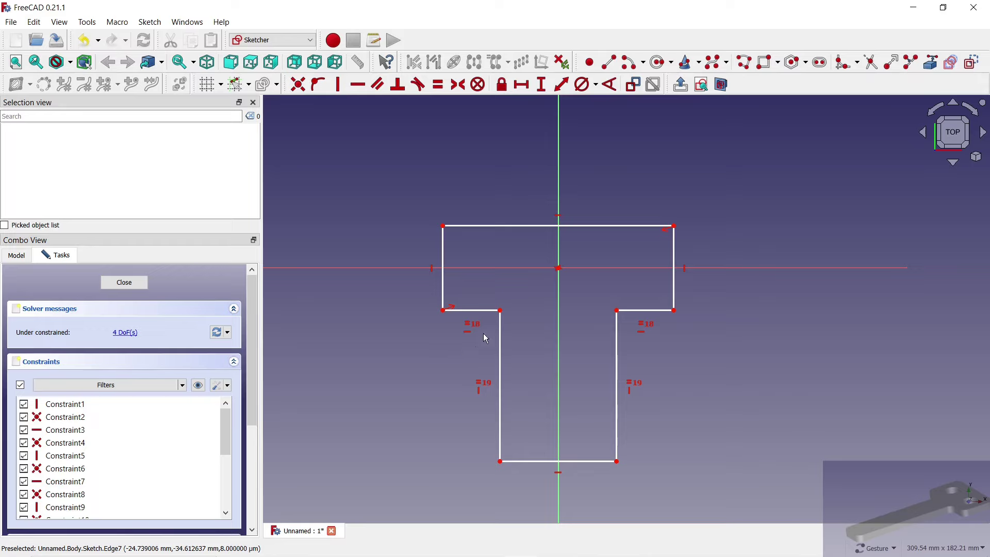
{"action": "left_click_drag", "start_coordinate": [503, 313], "coordinate": [514, 304]}
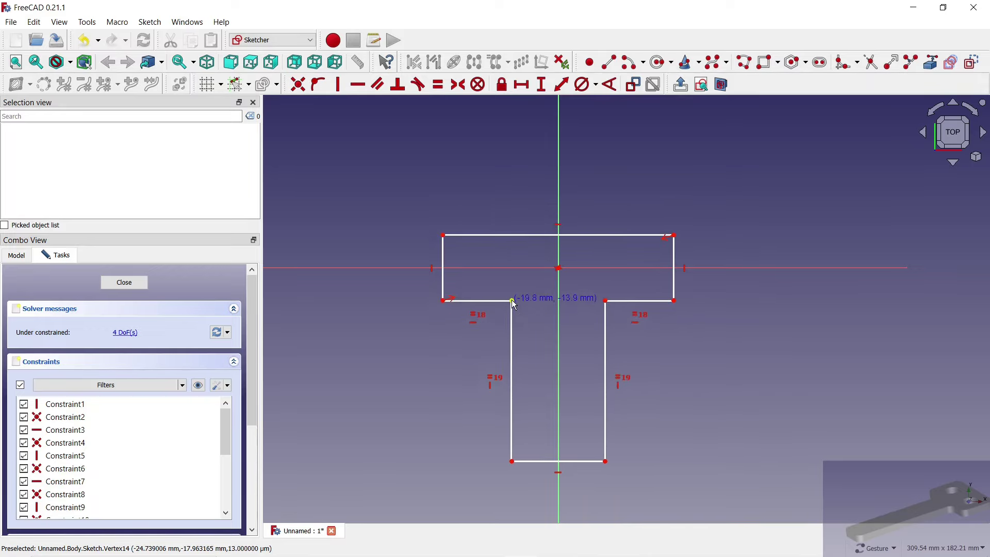
Dimension the T head with a 100 mm top width and 50 mm bar height.
{"action": "left_click", "coordinate": [521, 84]}
{"action": "left_click", "coordinate": [510, 235]}
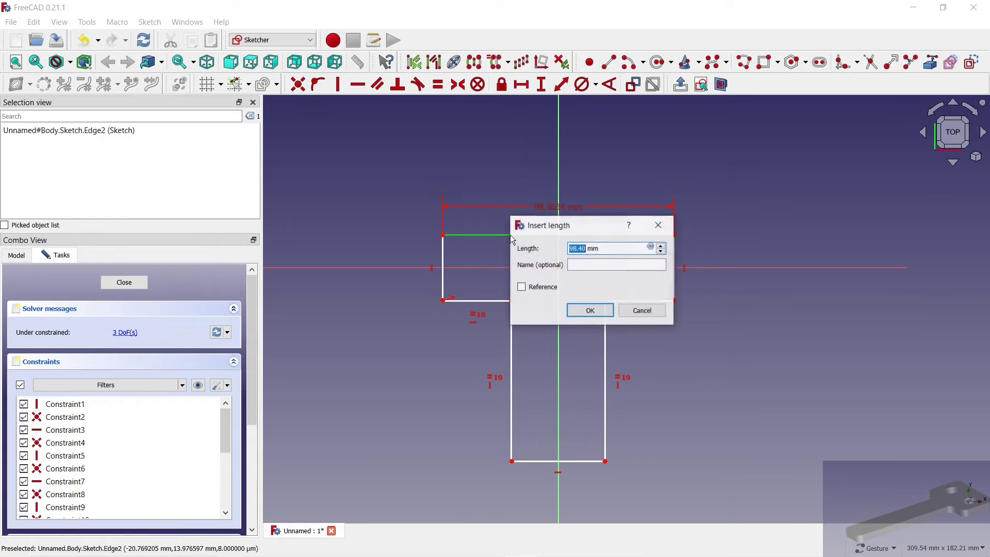
{"action": "type", "text": "100"}
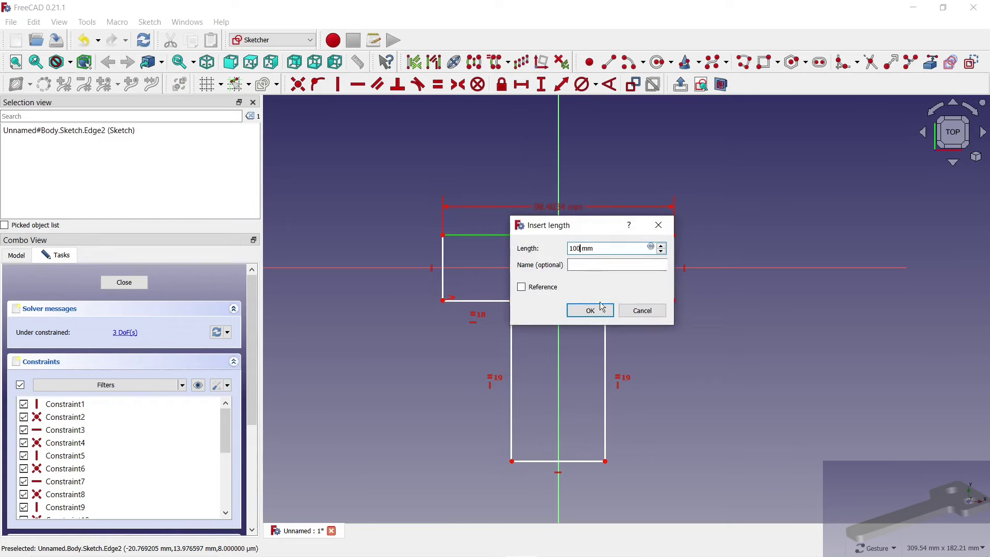
{"action": "key", "text": "Return"}
{"action": "left_click", "coordinate": [541, 84]}
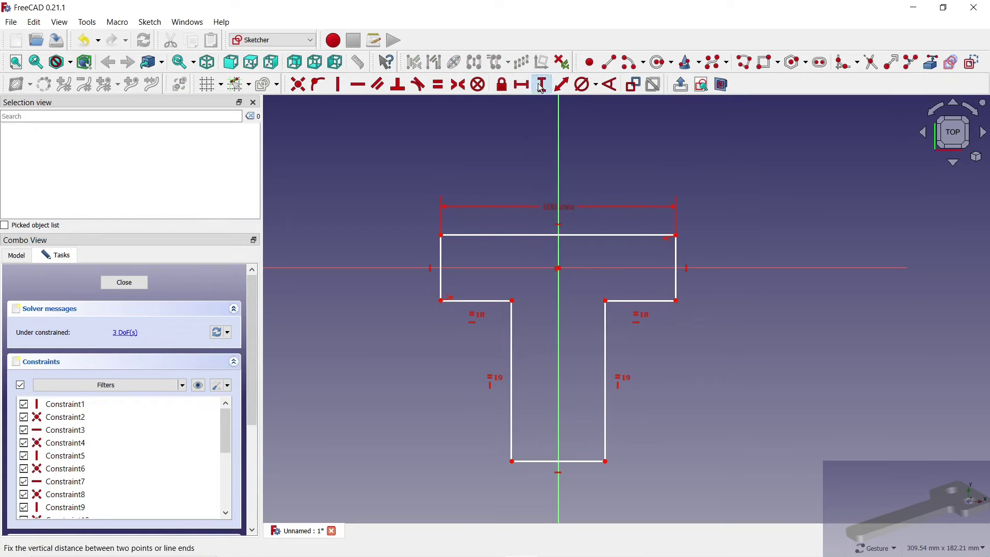
{"action": "left_click", "coordinate": [441, 259]}
{"action": "type", "text": "50"}
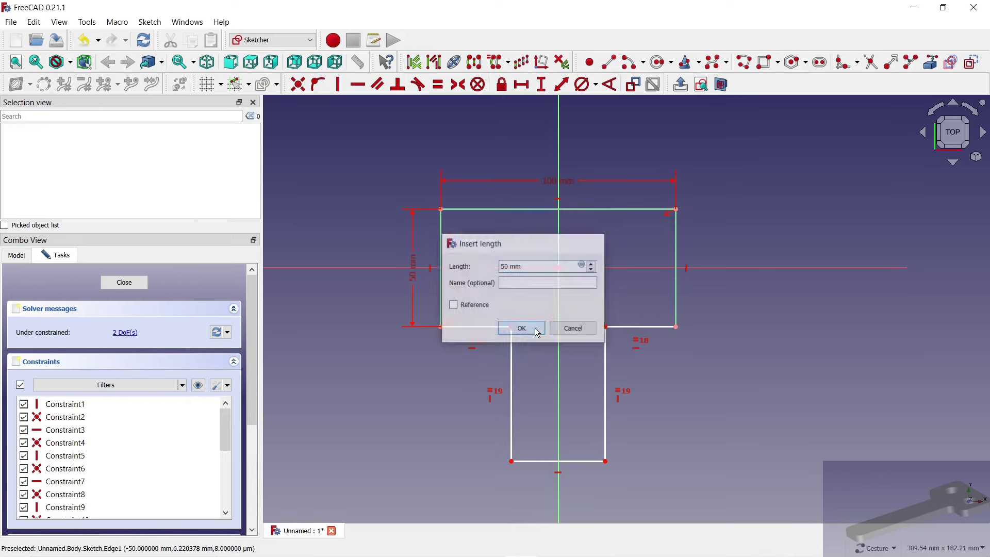
{"action": "left_click", "coordinate": [534, 328]}
Give the stem a 150 mm length and a 40 mm wide bottom edge.
{"action": "scroll", "coordinate": [514, 165], "scroll_direction": "down", "scroll_amount": 3}
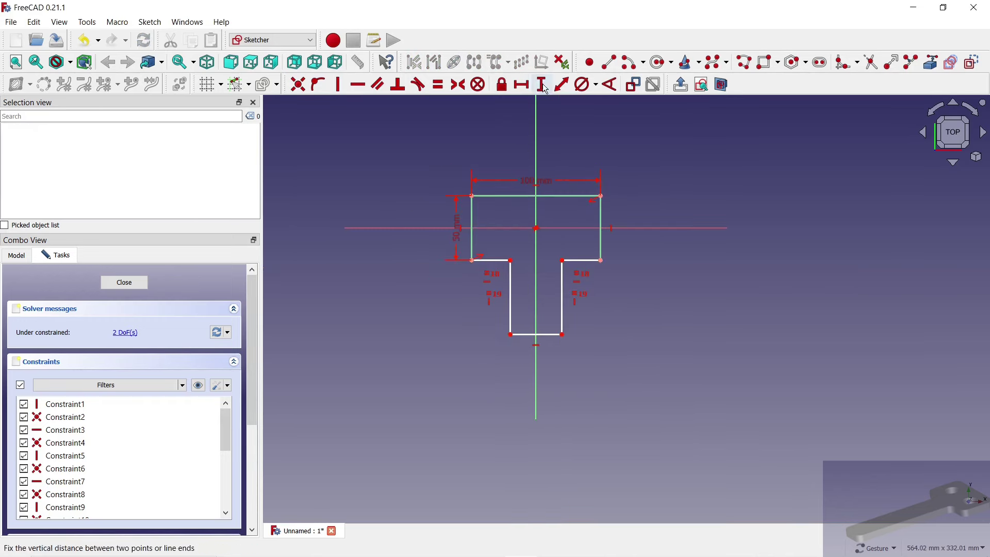
{"action": "left_click", "coordinate": [511, 296]}
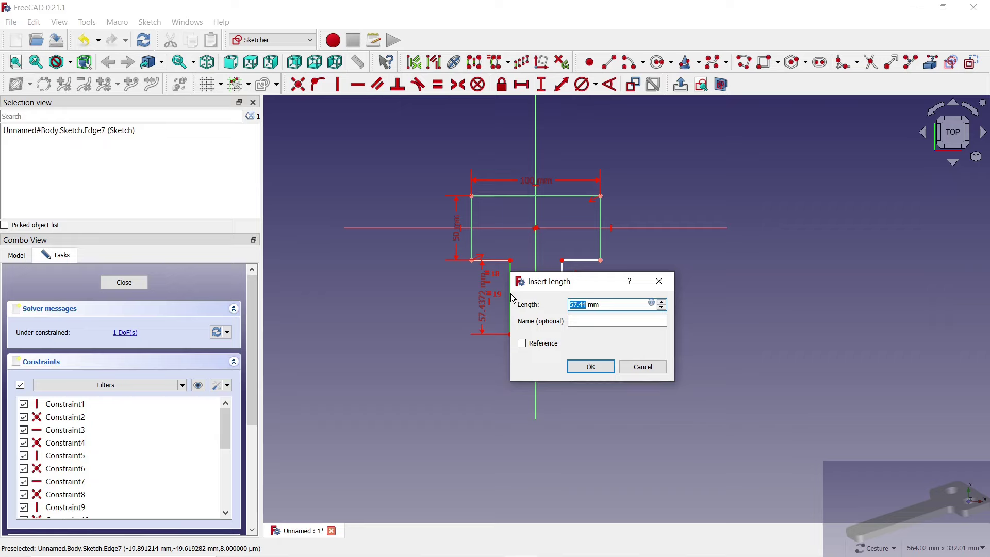
{"action": "key", "text": "Return"}
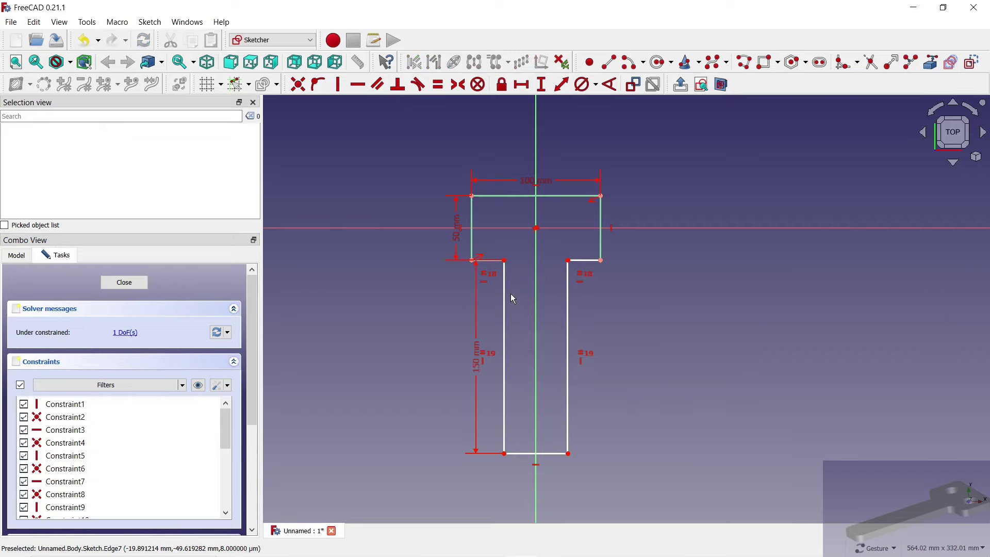
{"action": "left_click", "coordinate": [521, 85]}
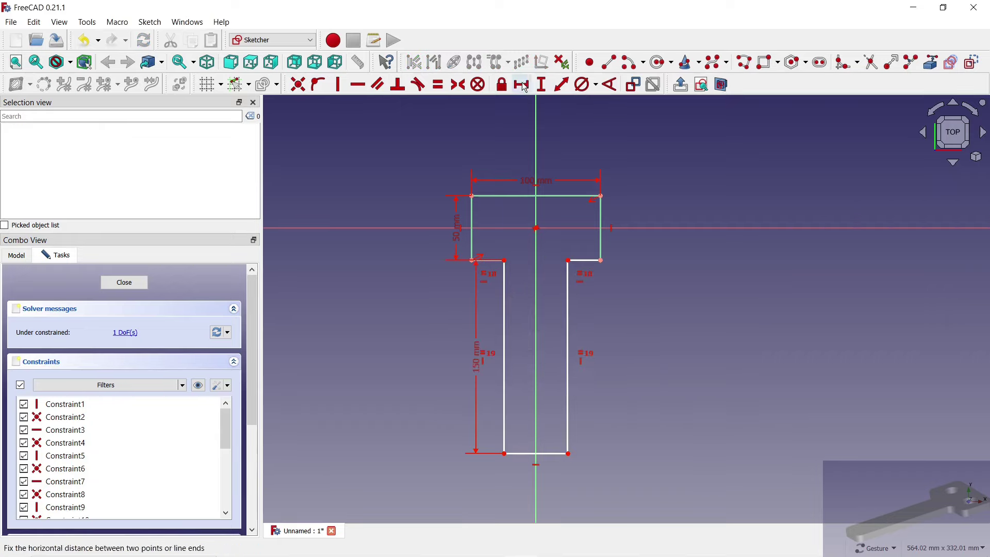
{"action": "left_click", "coordinate": [553, 452]}
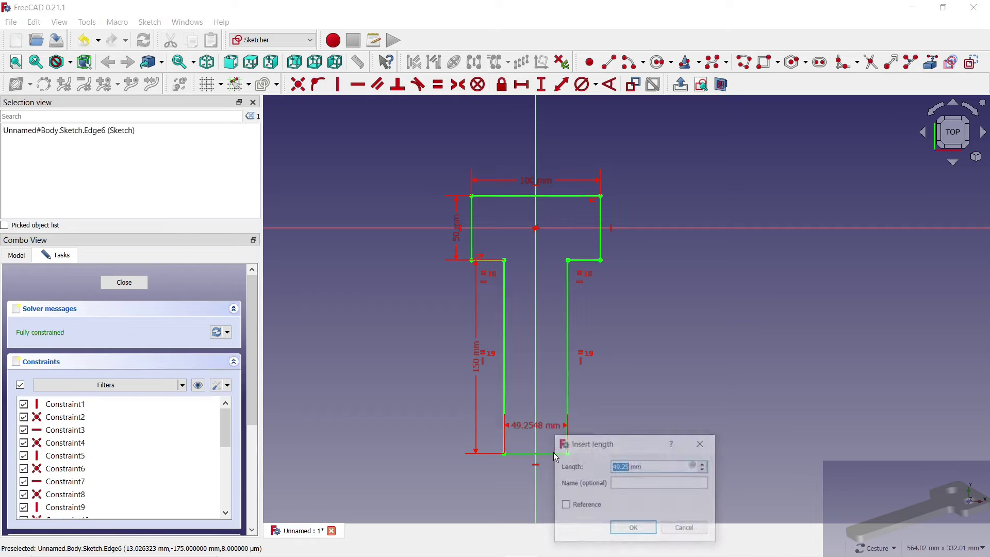
{"action": "type", "text": "40"}
{"action": "key", "text": "Return"}
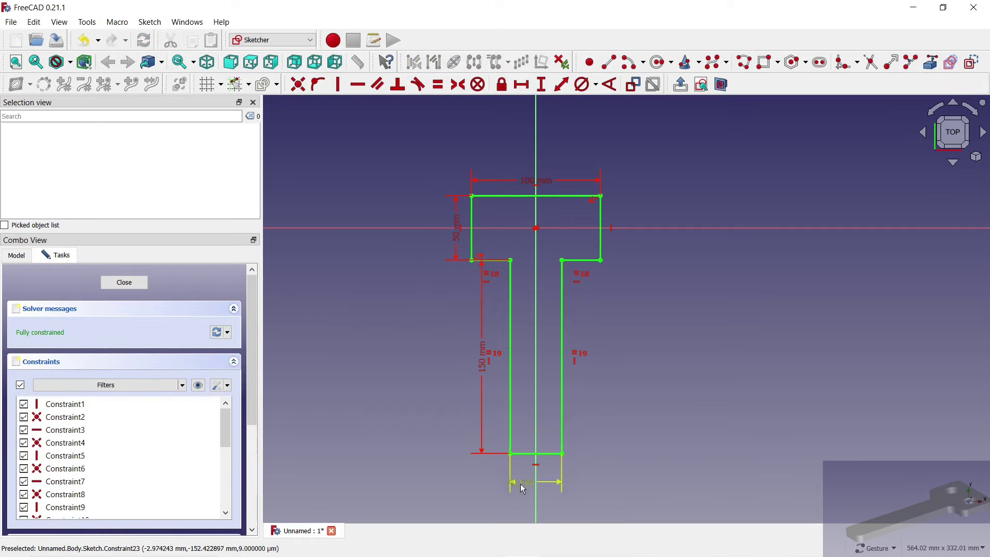
{"action": "scroll", "coordinate": [538, 182], "scroll_direction": "up", "scroll_amount": 4}
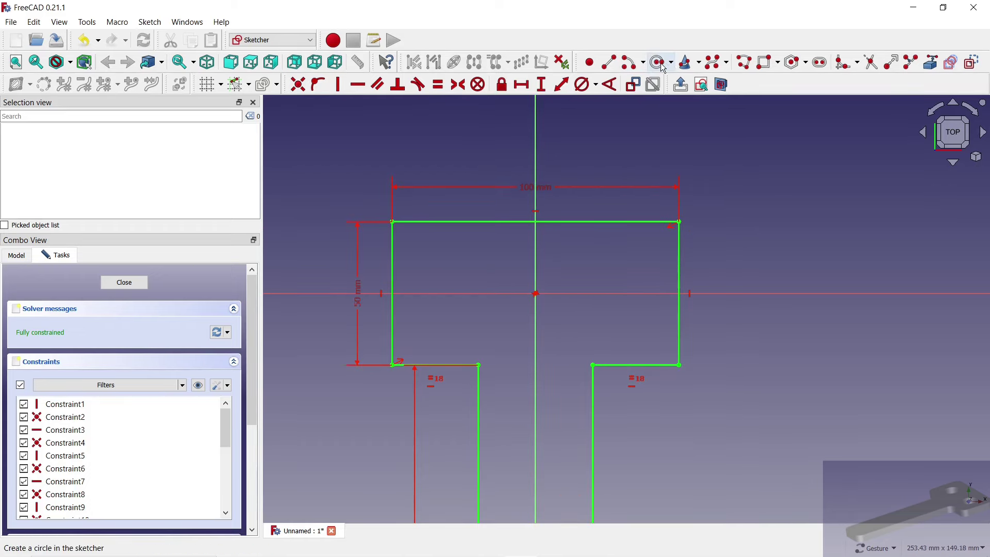
Draw two circles in the T head and make them equal with 20 mm diameter.
{"action": "left_click", "coordinate": [657, 62]}
{"action": "left_click", "coordinate": [461, 274]}
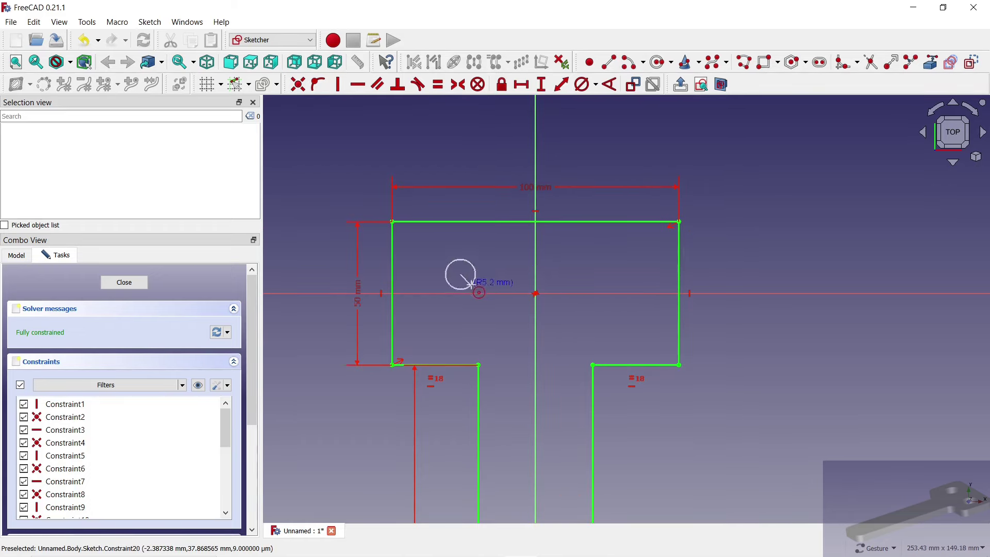
{"action": "left_click", "coordinate": [594, 318]}
{"action": "left_click", "coordinate": [612, 305]}
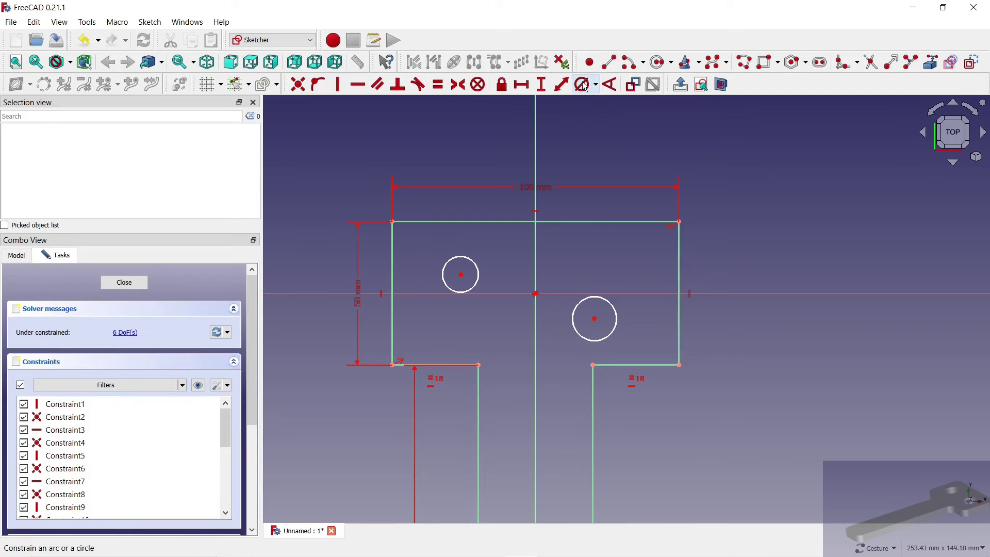
{"action": "left_click", "coordinate": [583, 302]}
{"action": "left_click", "coordinate": [479, 271]}
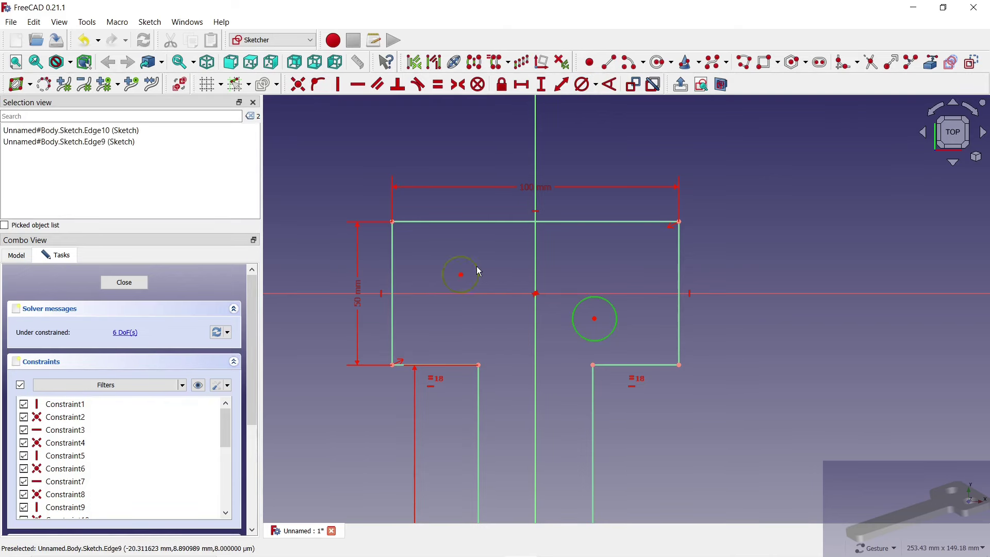
{"action": "key", "text": "e"}
{"action": "left_click", "coordinate": [581, 85]}
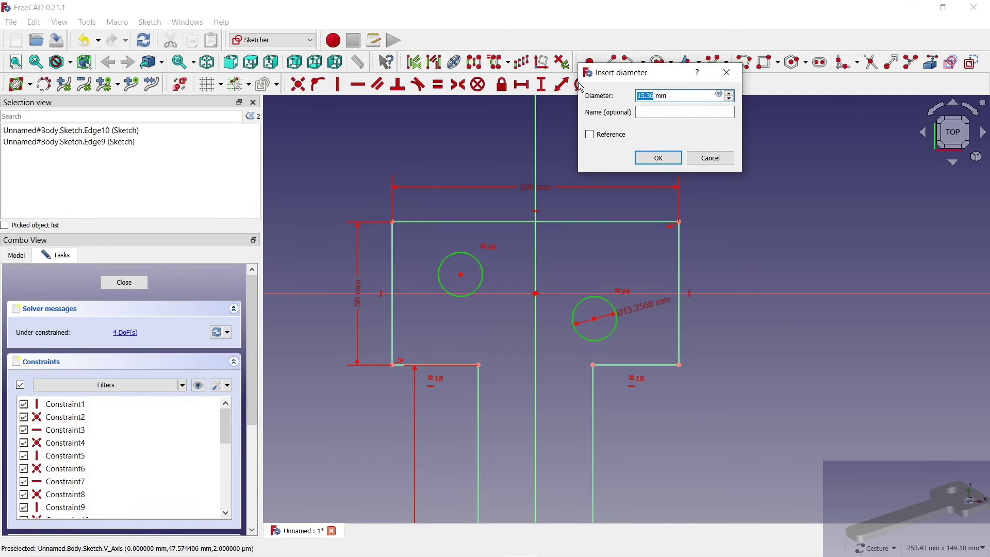
{"action": "type", "text": "20"}
{"action": "key", "text": "Return"}
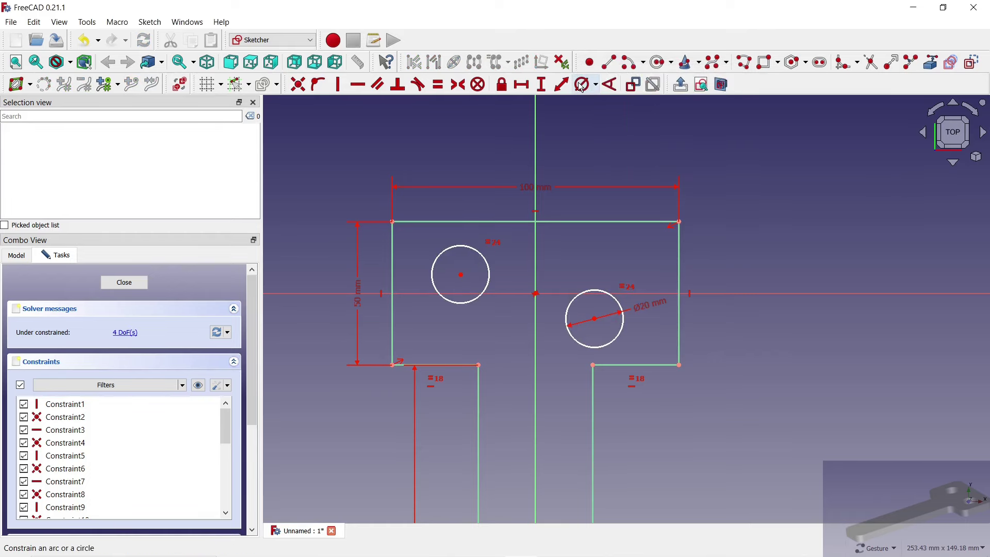
Make the circle centres symmetric about the origin and place them on the horizontal axis.
{"action": "left_click", "coordinate": [461, 274]}
{"action": "left_click", "coordinate": [595, 318]}
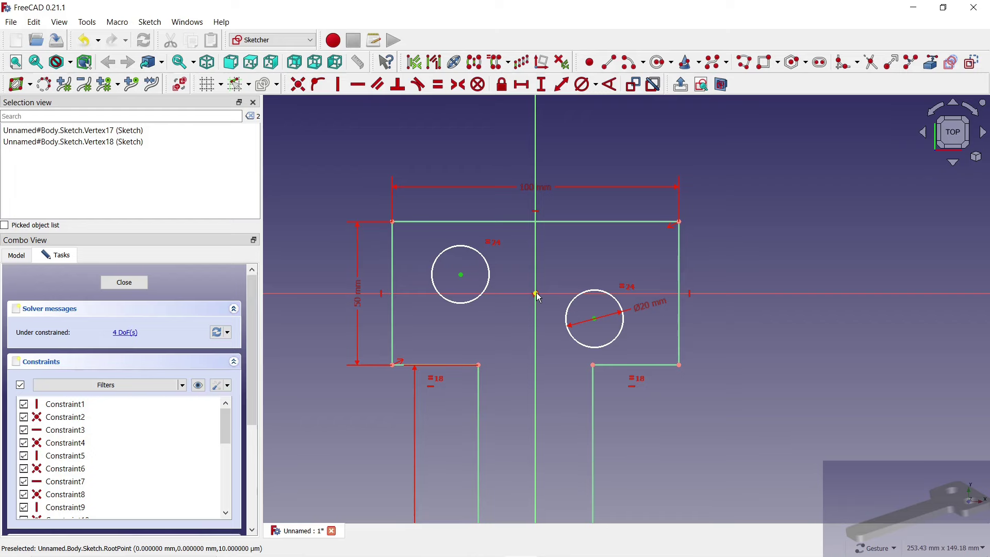
{"action": "left_click", "coordinate": [536, 294]}
{"action": "left_click", "coordinate": [462, 90]}
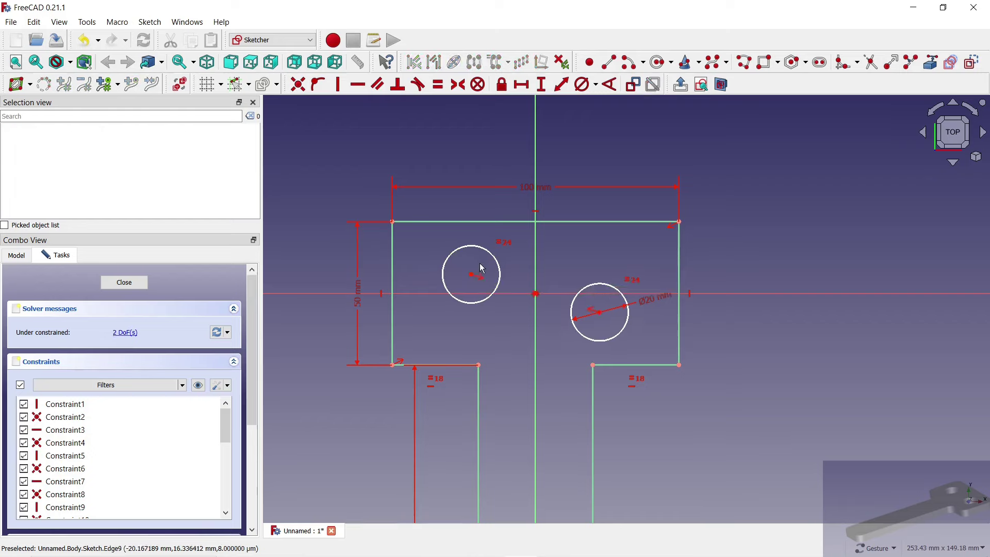
{"action": "mouse_move", "coordinate": [471, 274]}
{"action": "left_mouse_down"}
{"action": "mouse_move", "coordinate": [439, 279]}
{"action": "mouse_move", "coordinate": [462, 279]}
{"action": "left_mouse_up"}
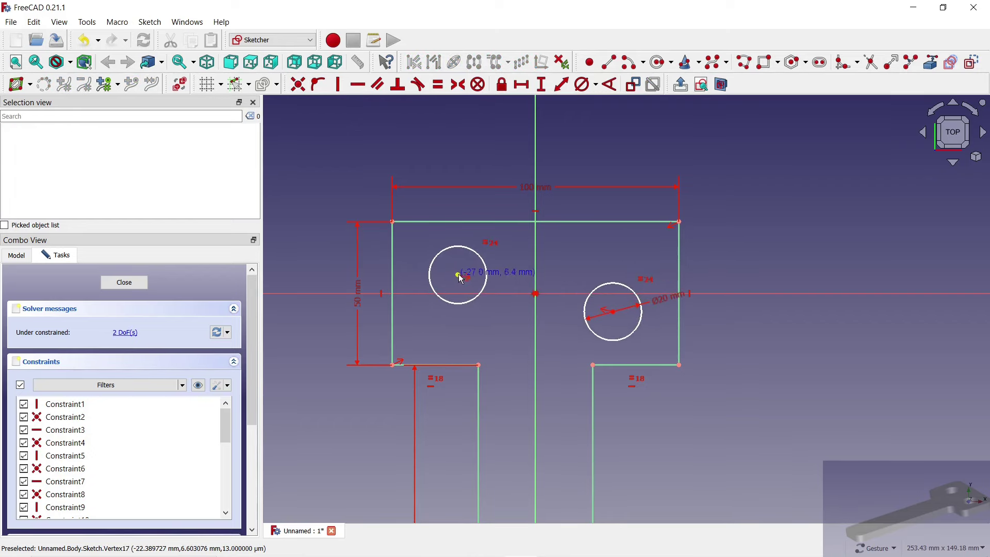
{"action": "left_click", "coordinate": [462, 280]}
{"action": "left_click", "coordinate": [423, 294]}
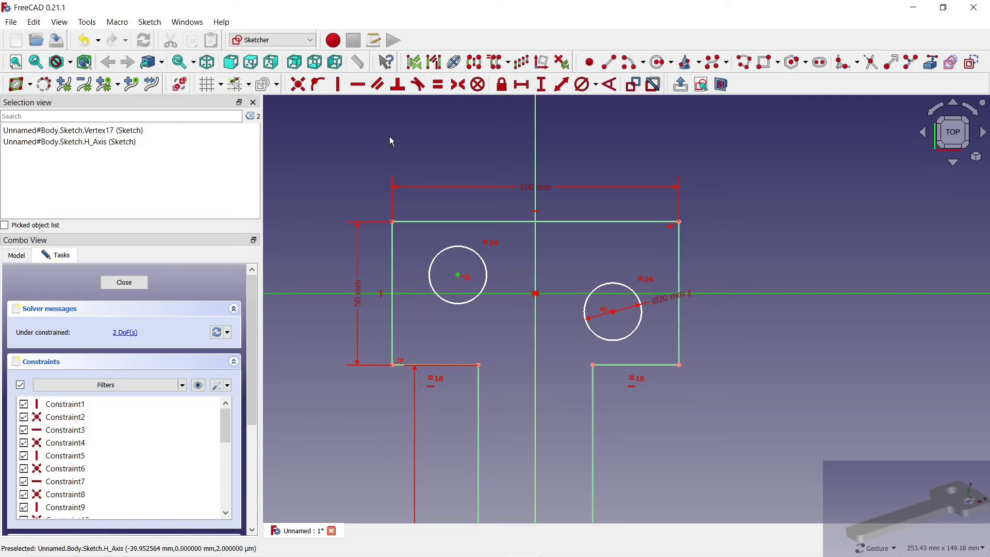
{"action": "left_click", "coordinate": [317, 85]}
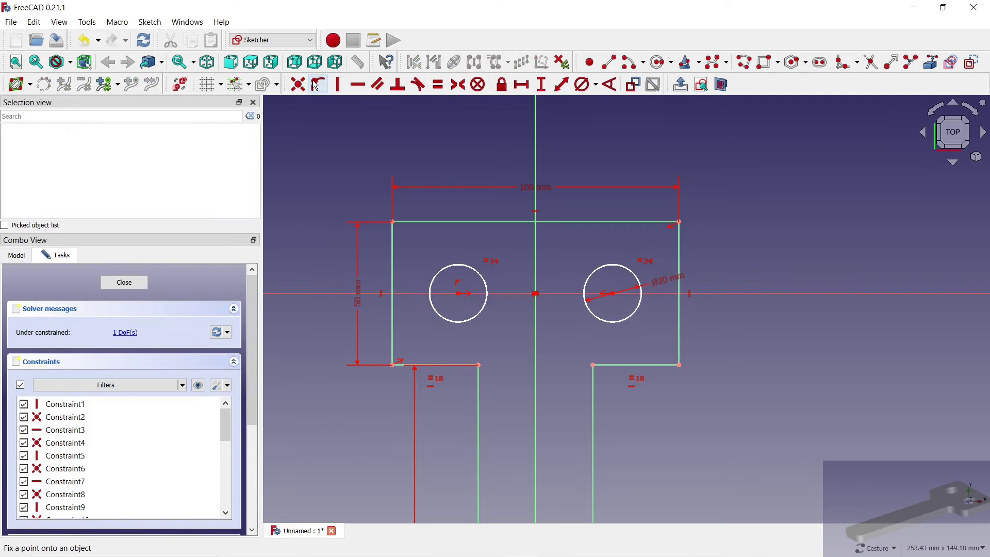
Space the circle centres 50 mm apart and tidy the dimension labels above.
{"action": "left_click", "coordinate": [522, 85]}
{"action": "left_click", "coordinate": [459, 293]}
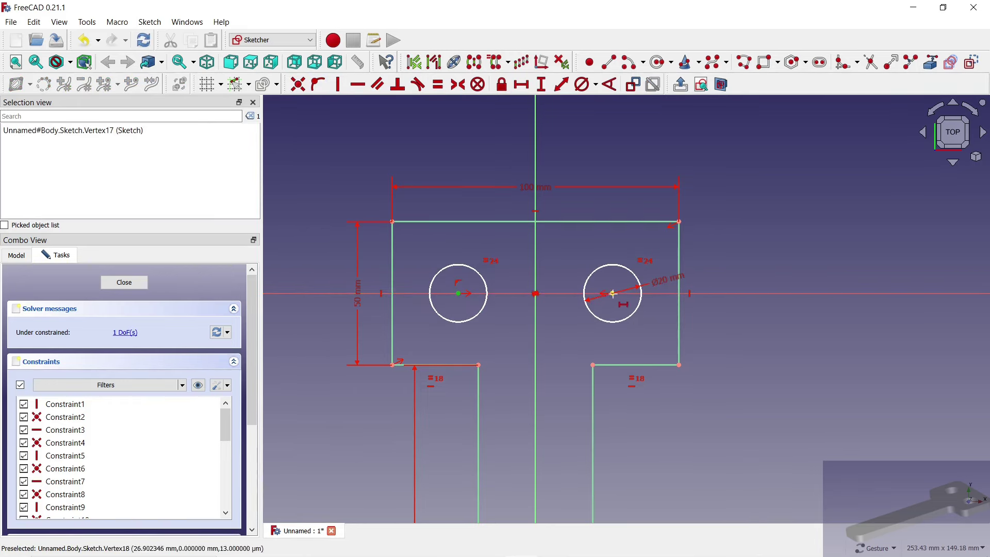
{"action": "left_click", "coordinate": [613, 293]}
{"action": "type", "text": "50"}
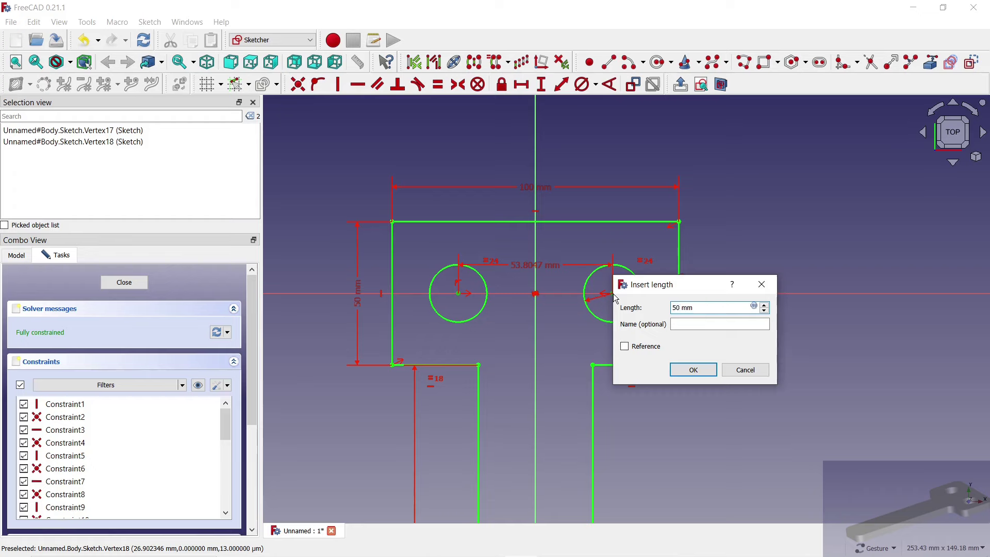
{"action": "key", "text": "Return"}
{"action": "left_click_drag", "start_coordinate": [549, 188], "coordinate": [547, 139]}
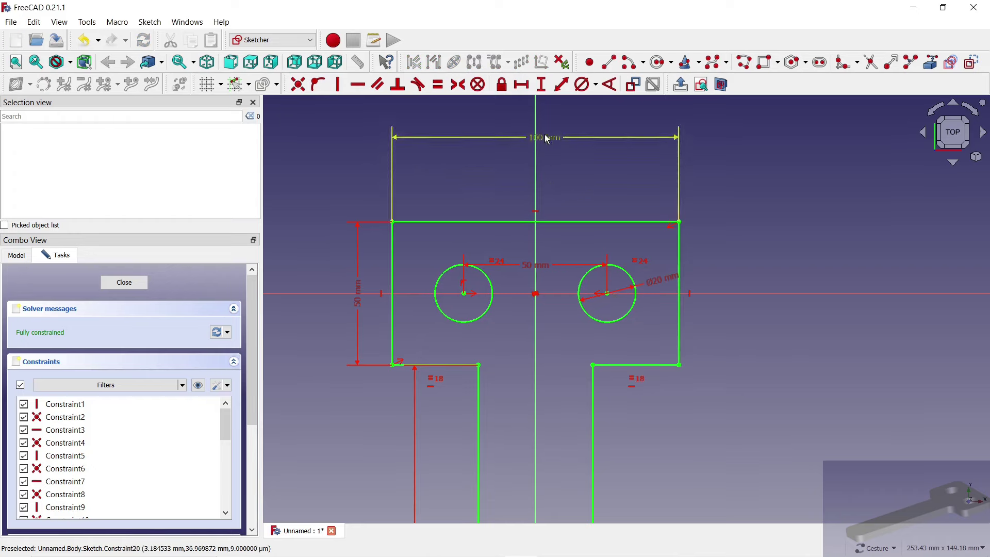
{"action": "left_click_drag", "start_coordinate": [550, 264], "coordinate": [550, 192]}
{"action": "scroll", "coordinate": [505, 155], "scroll_direction": "down", "scroll_amount": 3}
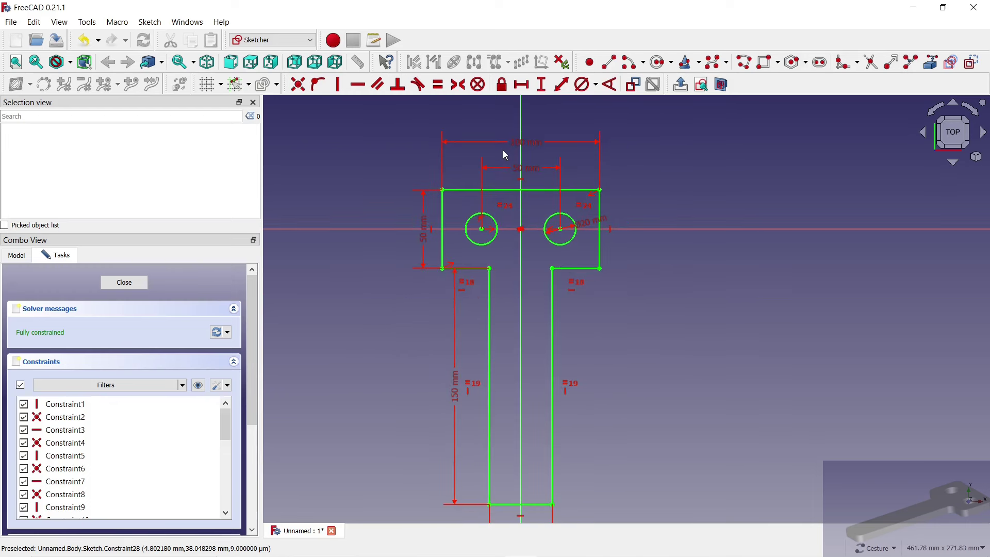
Close the sketch and pad it 10 mm into a solid T-plate with two holes.
{"action": "left_click", "coordinate": [132, 283]}
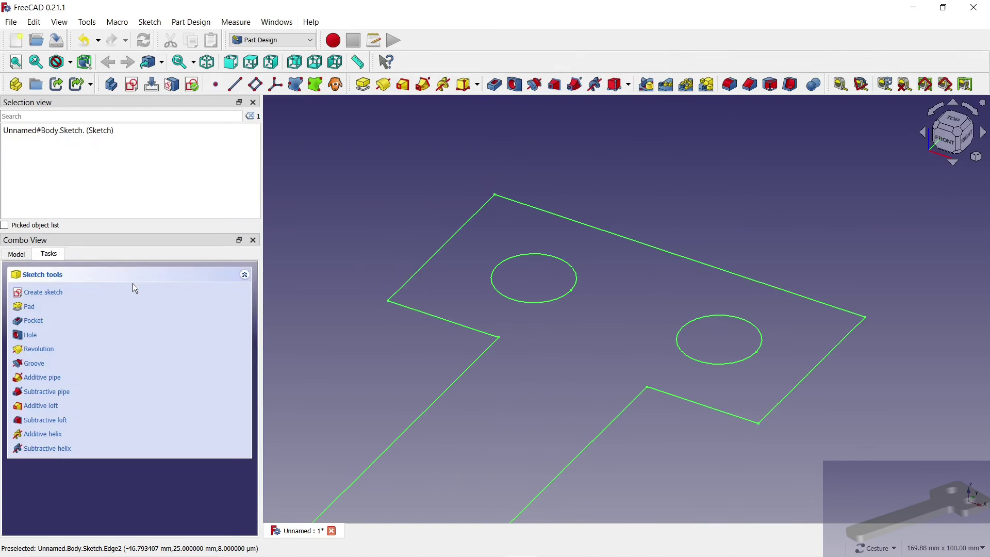
{"action": "left_click", "coordinate": [363, 84]}
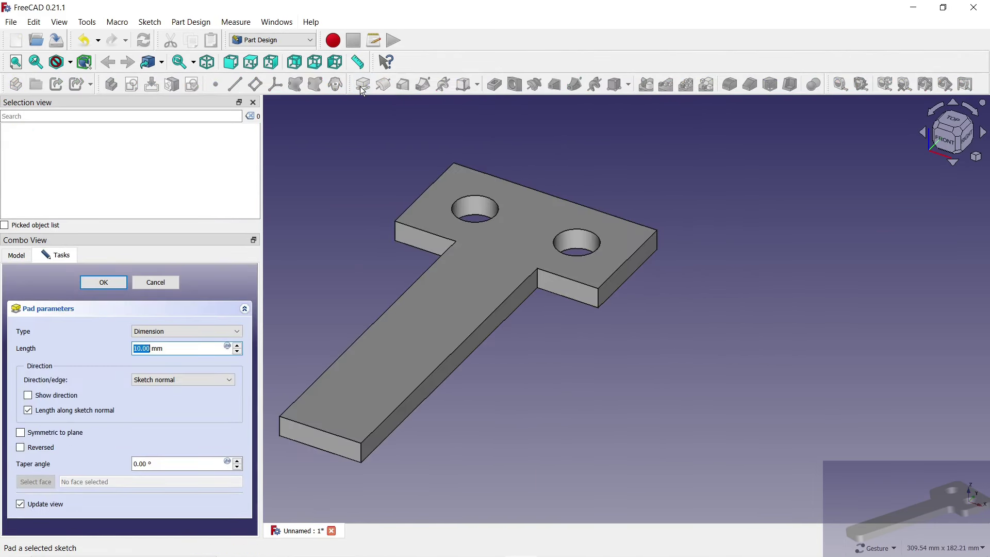
{"action": "left_click", "coordinate": [111, 284]}
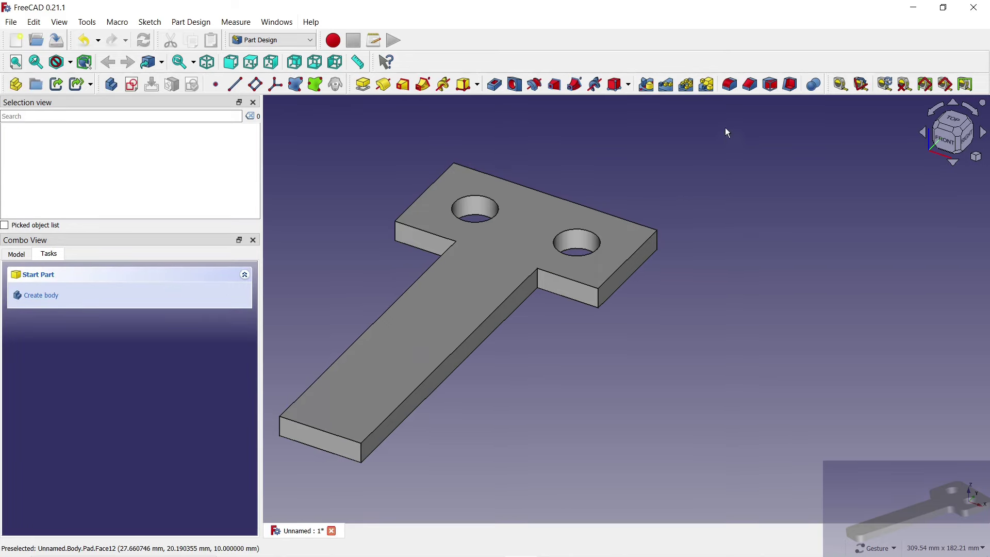
{"action": "left_click", "coordinate": [729, 85]}
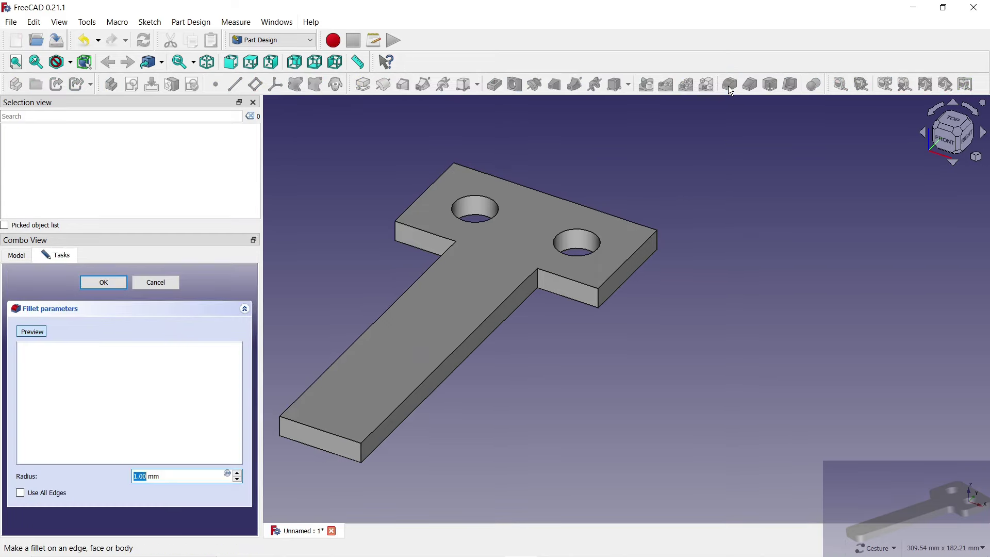
Select the eight vertical corner edges of the T-plate for the fillet.
{"action": "left_click", "coordinate": [360, 454]}
{"action": "scroll", "coordinate": [537, 278], "scroll_direction": "up", "scroll_amount": 5}
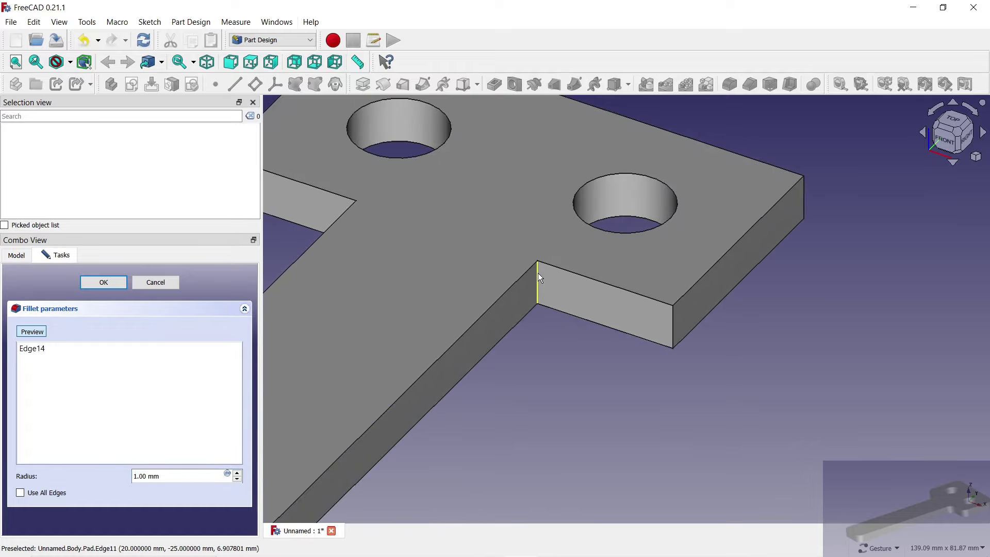
{"action": "left_click", "coordinate": [537, 281]}
{"action": "left_click", "coordinate": [672, 326]}
{"action": "left_click", "coordinate": [805, 192]}
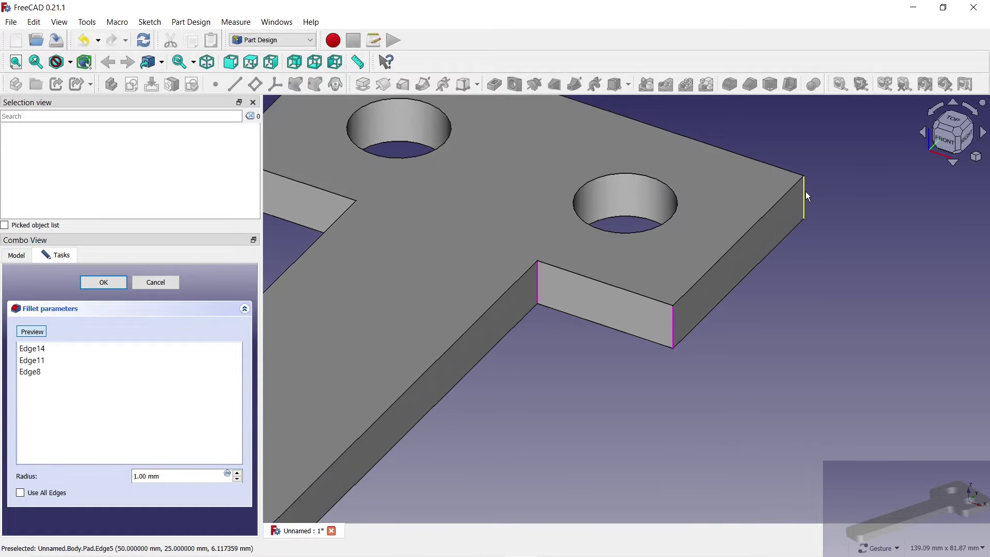
{"action": "scroll", "coordinate": [787, 238], "scroll_direction": "down", "scroll_amount": 5}
{"action": "mouse_move", "coordinate": [722, 133]}
{"action": "left_mouse_down"}
{"action": "mouse_move", "coordinate": [620, 264]}
{"action": "mouse_move", "coordinate": [618, 316]}
{"action": "mouse_move", "coordinate": [685, 354]}
{"action": "left_mouse_up"}
{"action": "mouse_move", "coordinate": [573, 405]}
{"action": "left_mouse_down"}
{"action": "mouse_move", "coordinate": [627, 369]}
{"action": "mouse_move", "coordinate": [678, 360]}
{"action": "left_mouse_up"}
{"action": "scroll", "coordinate": [701, 348], "scroll_direction": "up", "scroll_amount": 3}
{"action": "scroll", "coordinate": [727, 299], "scroll_direction": "up", "scroll_amount": 2}
{"action": "left_click", "coordinate": [731, 263]}
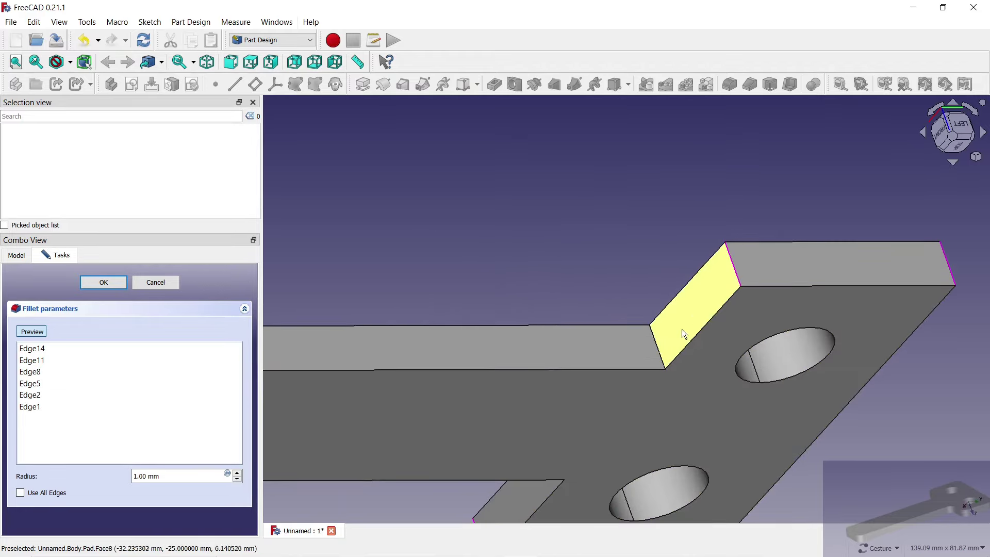
{"action": "scroll", "coordinate": [661, 361], "scroll_direction": "up", "scroll_amount": 3}
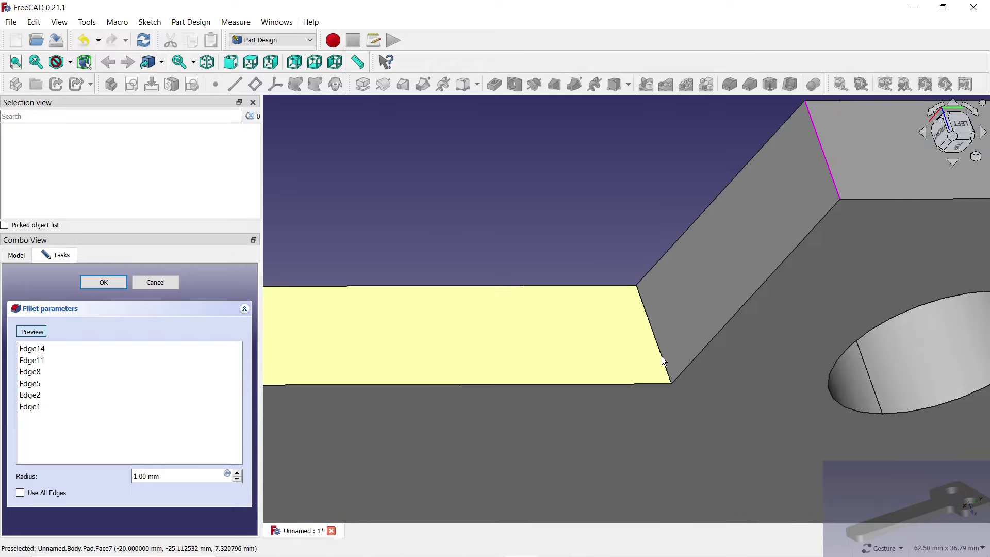
{"action": "left_click", "coordinate": [668, 373]}
{"action": "scroll", "coordinate": [677, 295], "scroll_direction": "down", "scroll_amount": 5}
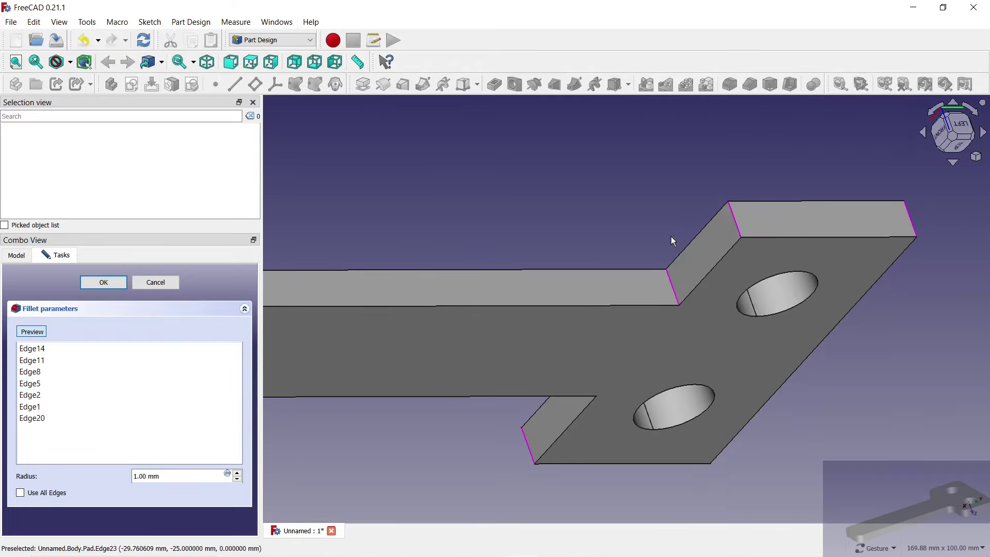
{"action": "scroll", "coordinate": [668, 235], "scroll_direction": "down", "scroll_amount": 2}
{"action": "left_click", "coordinate": [382, 267]}
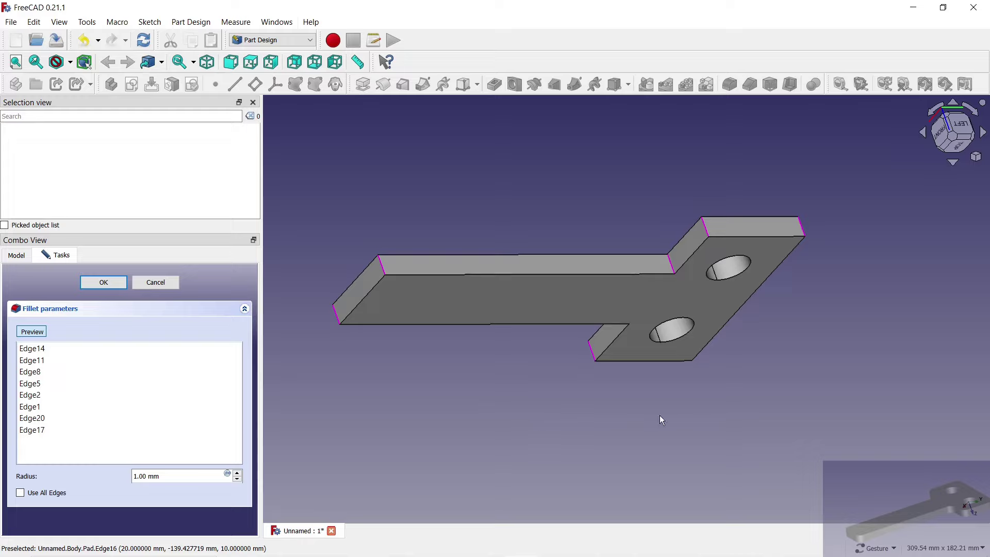
{"action": "left_click_drag", "start_coordinate": [661, 420], "coordinate": [782, 213]}
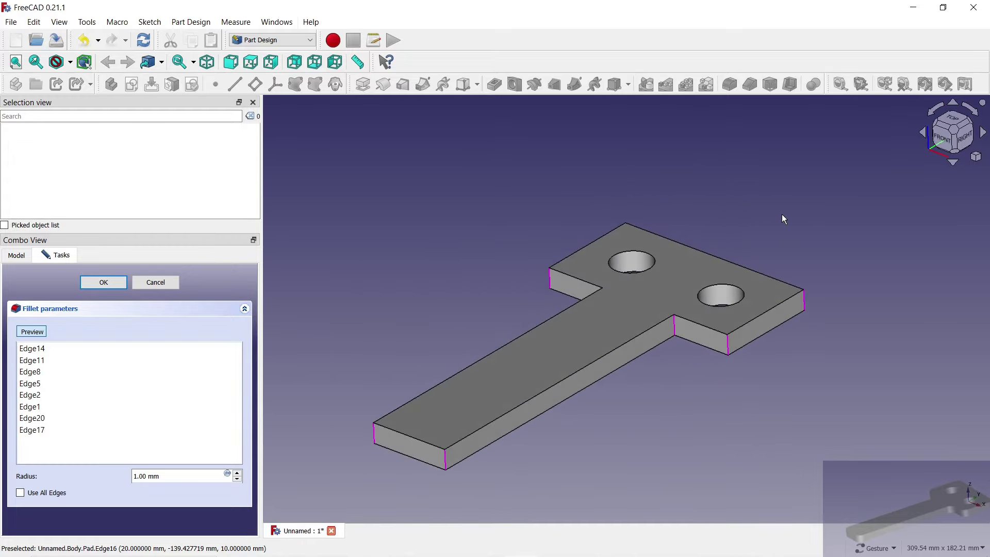
Raise the fillet radius to 9 mm and apply it.
{"action": "left_click", "coordinate": [238, 474]}
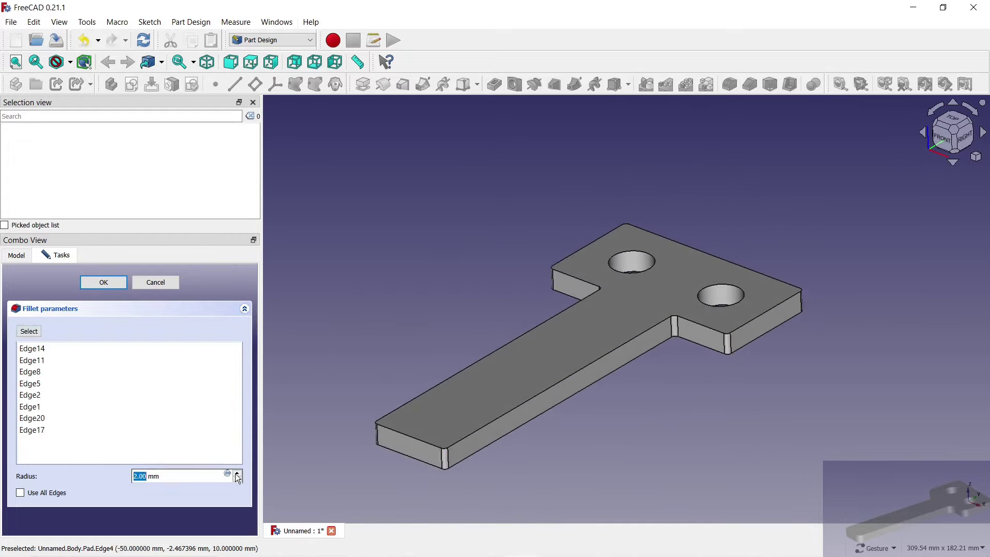
{"action": "left_click", "coordinate": [238, 474]}
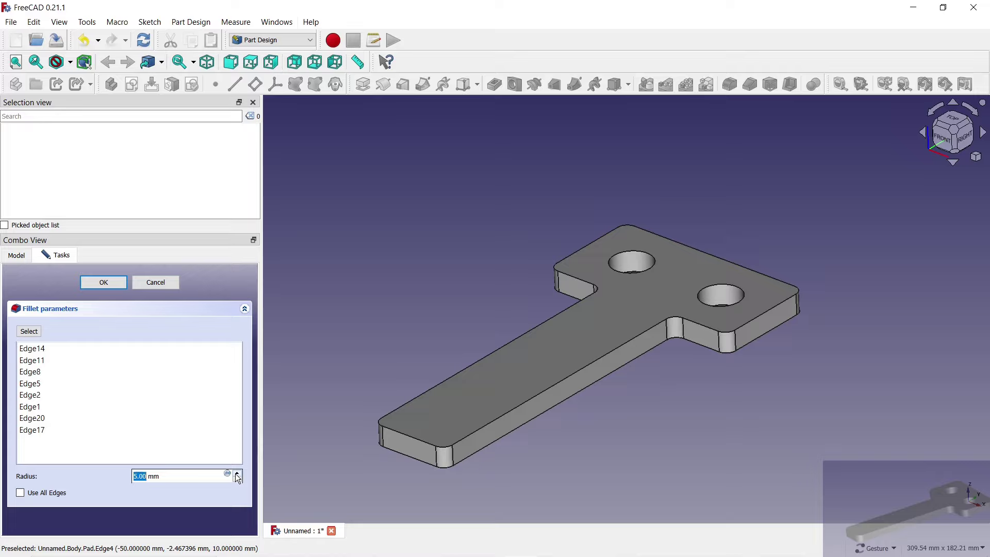
{"action": "left_click", "coordinate": [237, 473]}
{"action": "left_click", "coordinate": [238, 474]}
{"action": "left_click", "coordinate": [237, 474]}
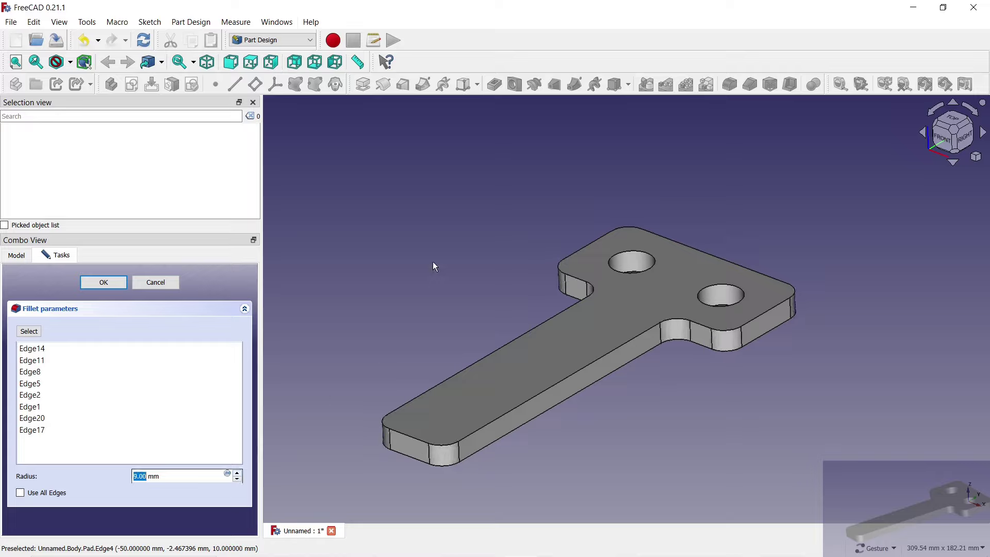
{"action": "type", "text": "9"}
{"action": "mouse_move", "coordinate": [460, 213]}
{"action": "left_mouse_down"}
{"action": "mouse_move", "coordinate": [425, 239]}
{"action": "mouse_move", "coordinate": [403, 233]}
{"action": "left_mouse_up"}
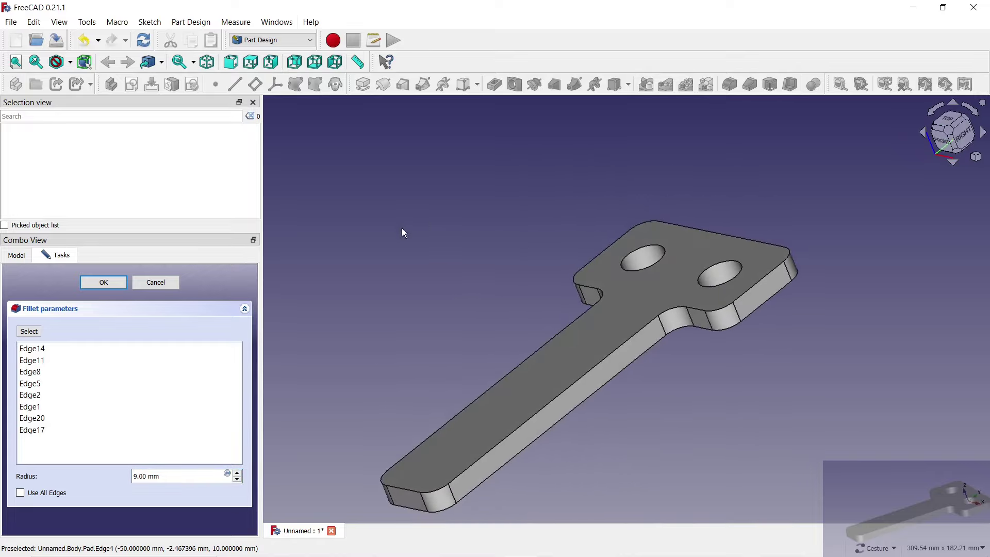
{"action": "left_click", "coordinate": [107, 287]}
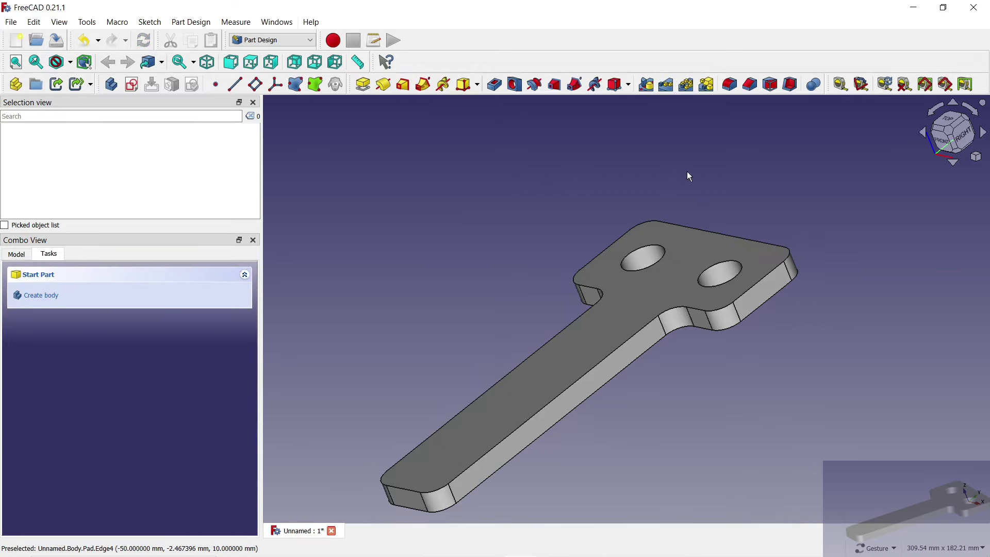
Apply a 1 mm chamfer to the top edges of both holes.
{"action": "left_click", "coordinate": [751, 86]}
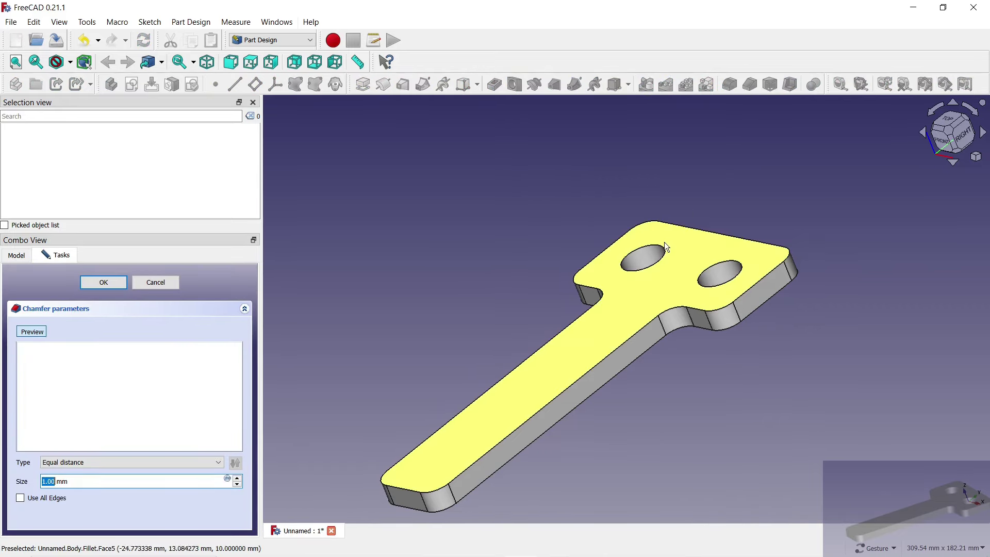
{"action": "scroll", "coordinate": [664, 242], "scroll_direction": "up", "scroll_amount": 5}
{"action": "left_click", "coordinate": [638, 251]}
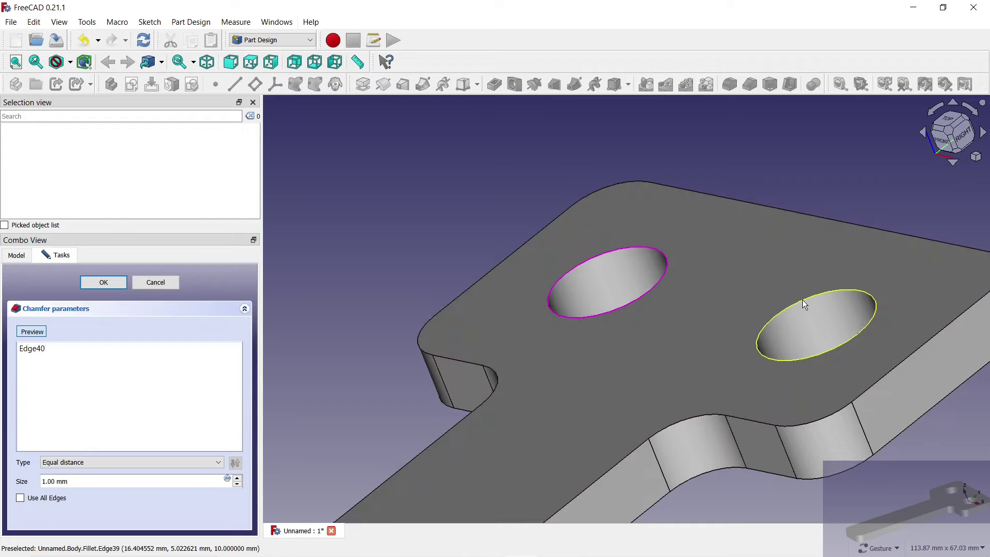
{"action": "left_click", "coordinate": [802, 299]}
{"action": "scroll", "coordinate": [746, 264], "scroll_direction": "down", "scroll_amount": 3}
{"action": "scroll", "coordinate": [792, 409], "scroll_direction": "down", "scroll_amount": 2}
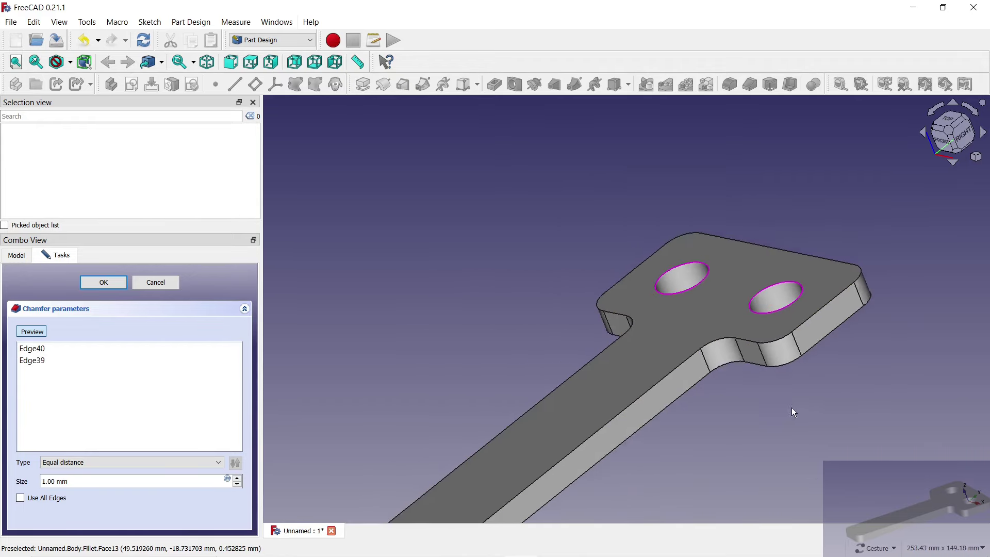
{"action": "scroll", "coordinate": [339, 415], "scroll_direction": "down", "scroll_amount": 1}
{"action": "scroll", "coordinate": [685, 350], "scroll_direction": "up", "scroll_amount": 4}
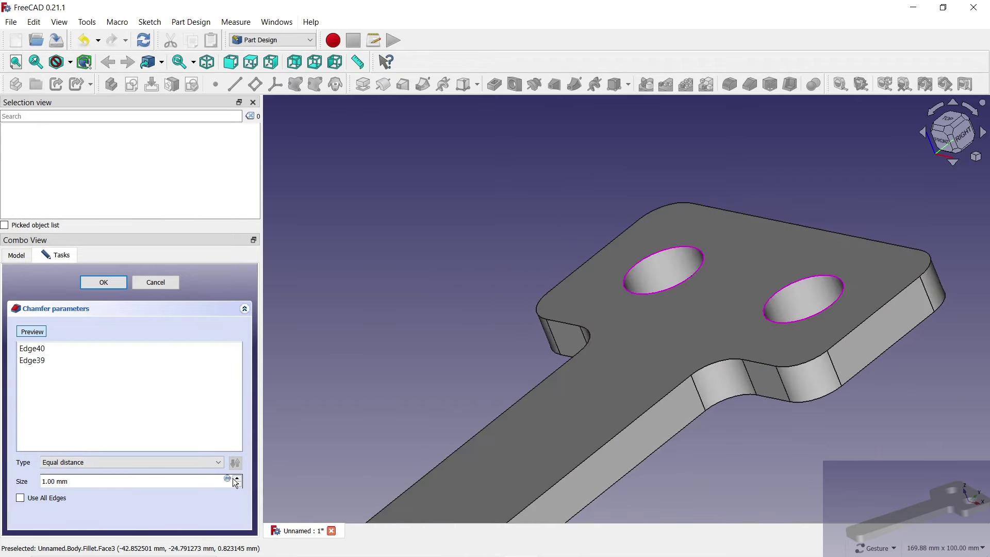
{"action": "left_click", "coordinate": [237, 478]}
{"action": "left_click", "coordinate": [238, 486]}
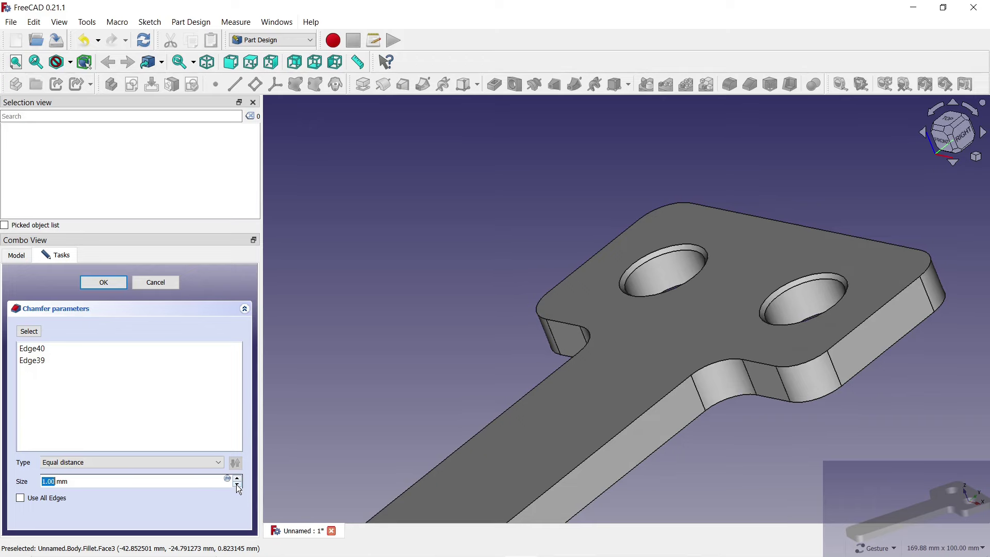
{"action": "left_click", "coordinate": [103, 282]}
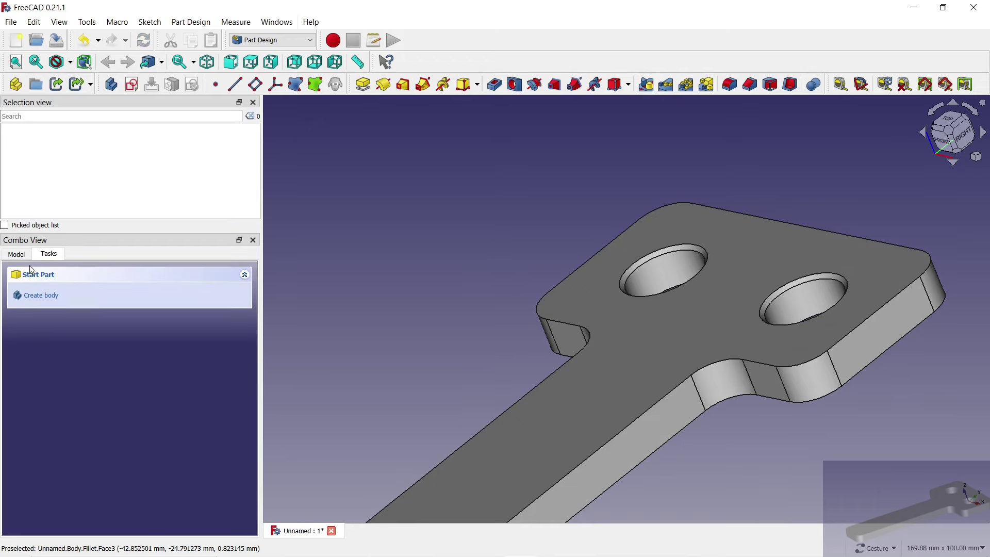
{"action": "left_click", "coordinate": [17, 254]}
Set the Body's appearance to Shaded display with Aluminium material.
{"action": "left_click", "coordinate": [57, 282]}
{"action": "right_click", "coordinate": [58, 284]}
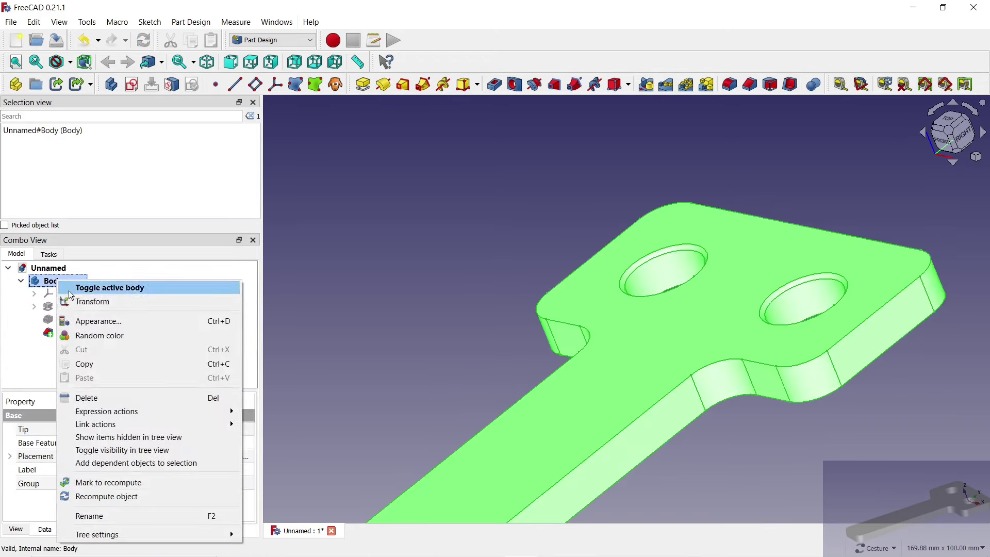
{"action": "left_click", "coordinate": [89, 320]}
{"action": "left_click", "coordinate": [171, 349]}
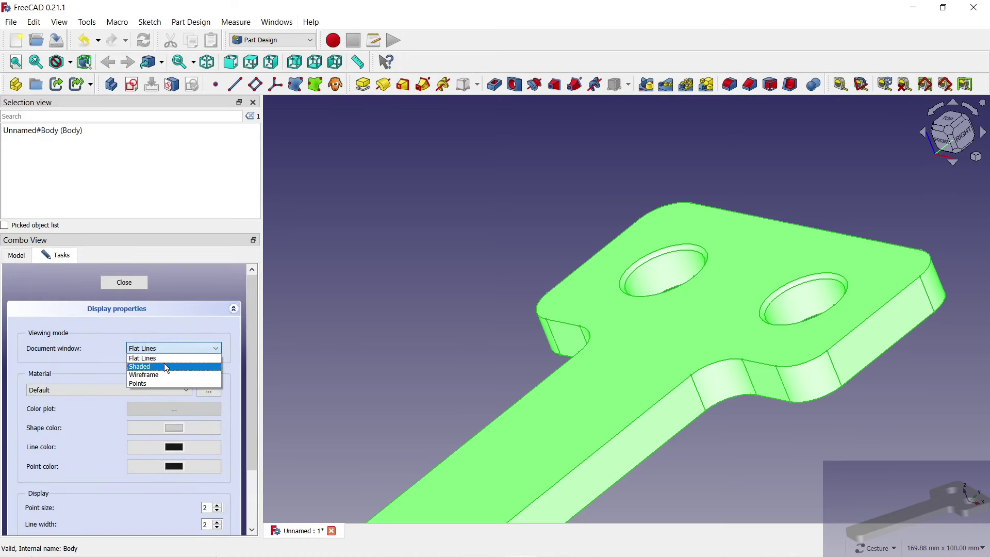
{"action": "left_click", "coordinate": [149, 388]}
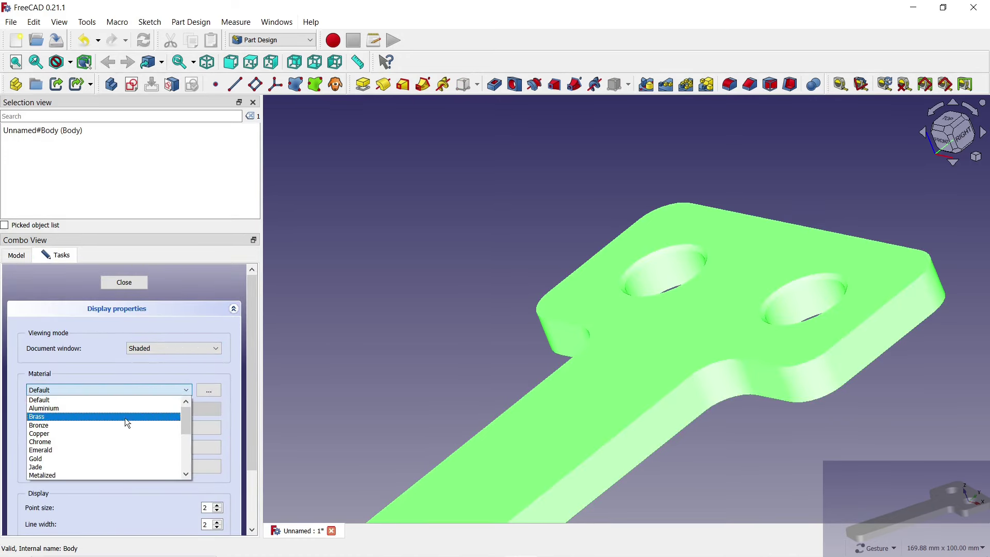
{"action": "left_click", "coordinate": [113, 408]}
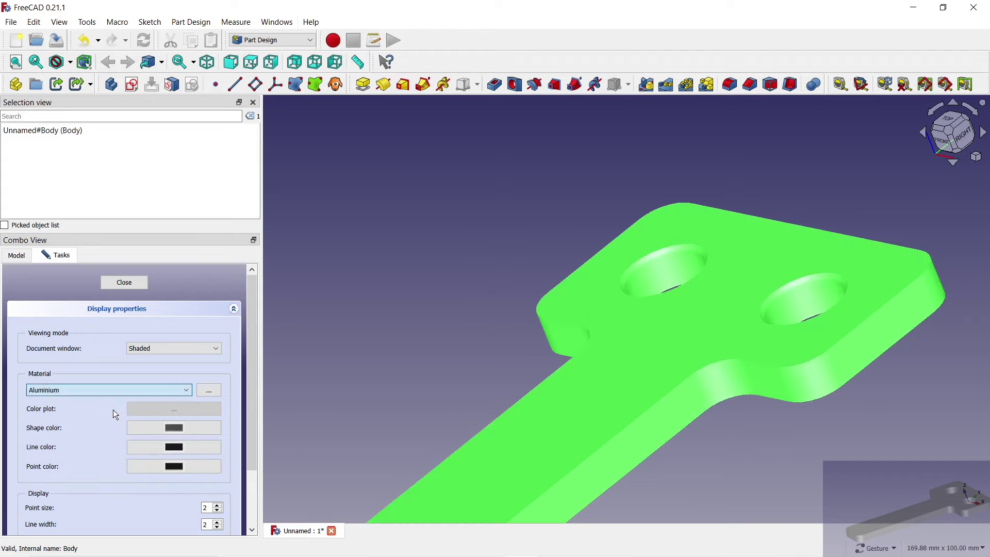
{"action": "left_click", "coordinate": [121, 286]}
{"action": "left_click", "coordinate": [339, 298]}
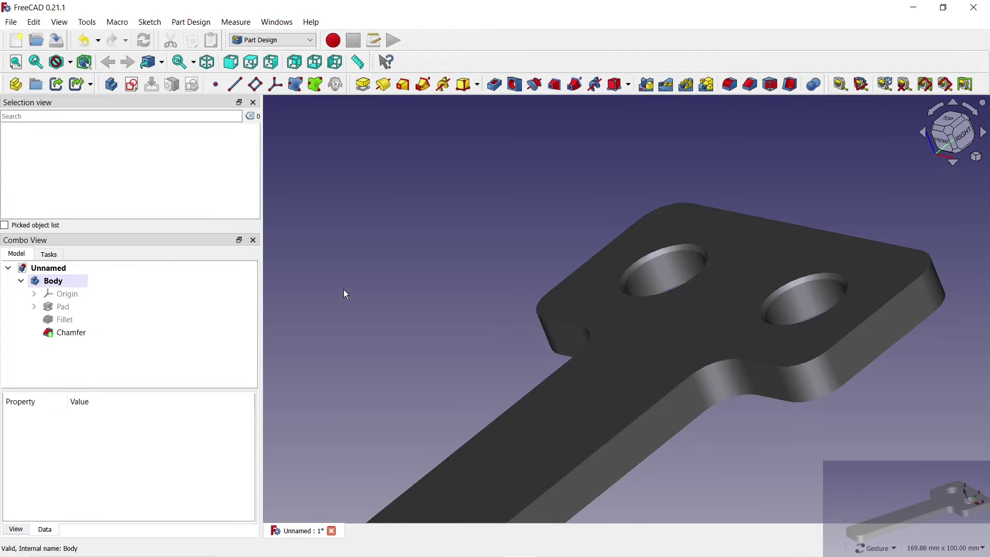
{"action": "mouse_move", "coordinate": [343, 290]}
{"action": "left_mouse_down"}
{"action": "mouse_move", "coordinate": [361, 241]}
{"action": "mouse_move", "coordinate": [416, 215]}
{"action": "mouse_move", "coordinate": [711, 309]}
{"action": "mouse_move", "coordinate": [596, 336]}
{"action": "mouse_move", "coordinate": [634, 401]}
{"action": "mouse_move", "coordinate": [597, 333]}
{"action": "mouse_move", "coordinate": [793, 229]}
{"action": "left_mouse_up"}
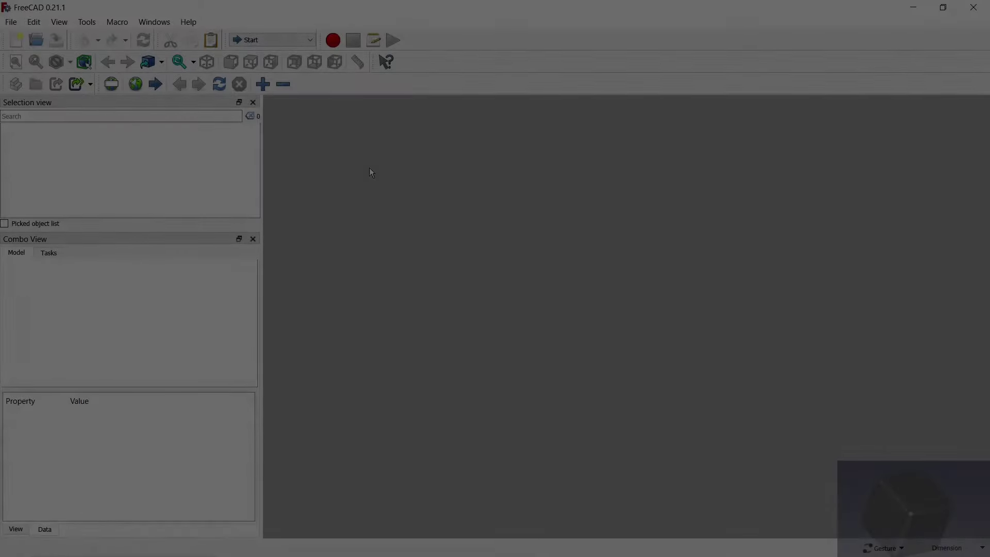
Switch to Part Design and create a new document with a Body.
{"action": "left_click", "coordinate": [310, 40]}
{"action": "left_click", "coordinate": [280, 113]}
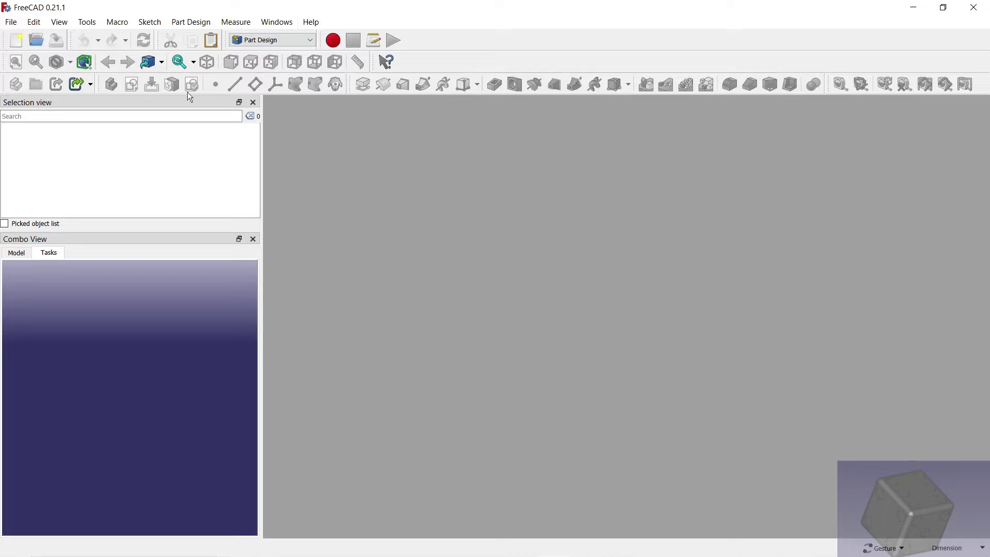
{"action": "left_click", "coordinate": [16, 40]}
{"action": "left_click", "coordinate": [38, 292]}
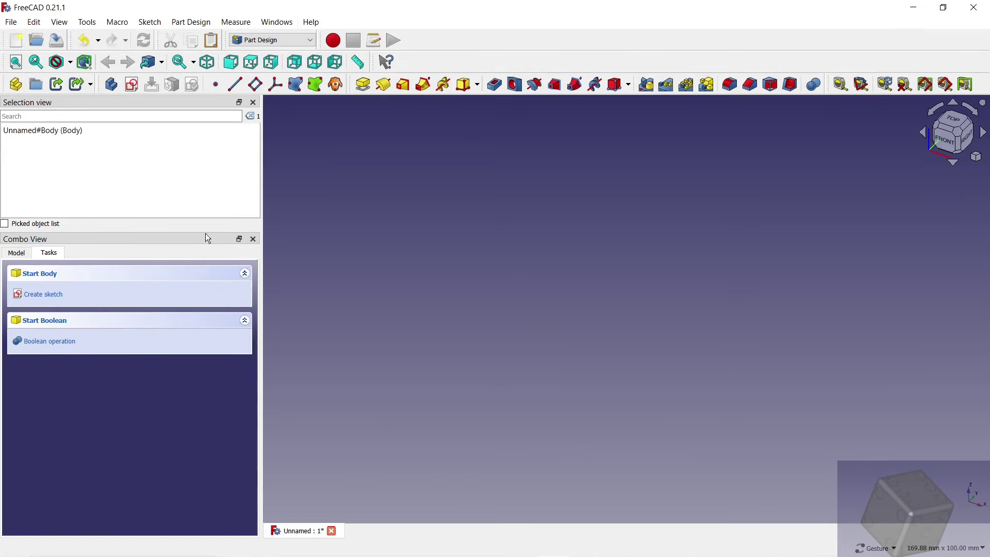
Add an additive Box of 50 × 50 × 50 mm to the body.
{"action": "left_click", "coordinate": [477, 84]}
{"action": "left_click", "coordinate": [481, 102]}
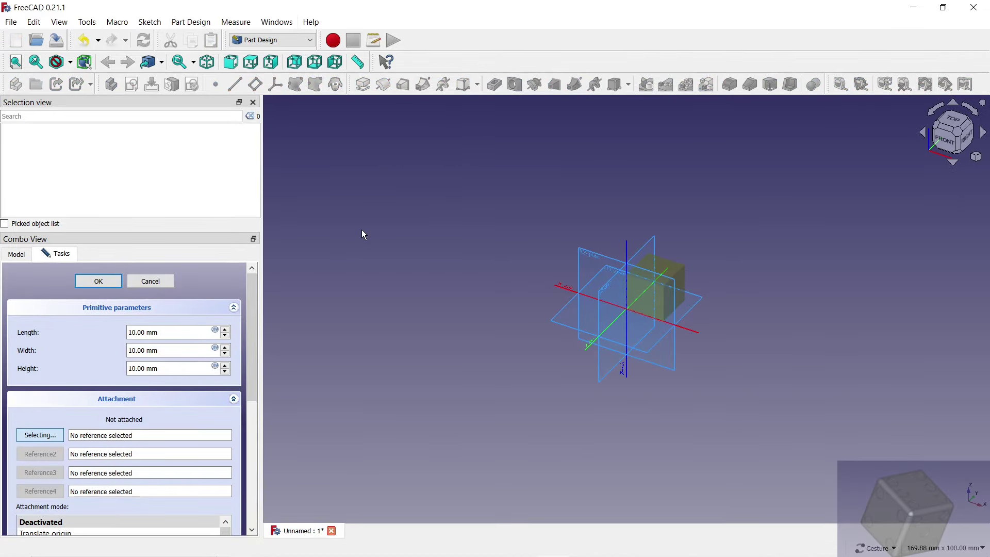
{"action": "key", "text": "Tab"}
{"action": "type", "text": "50"}
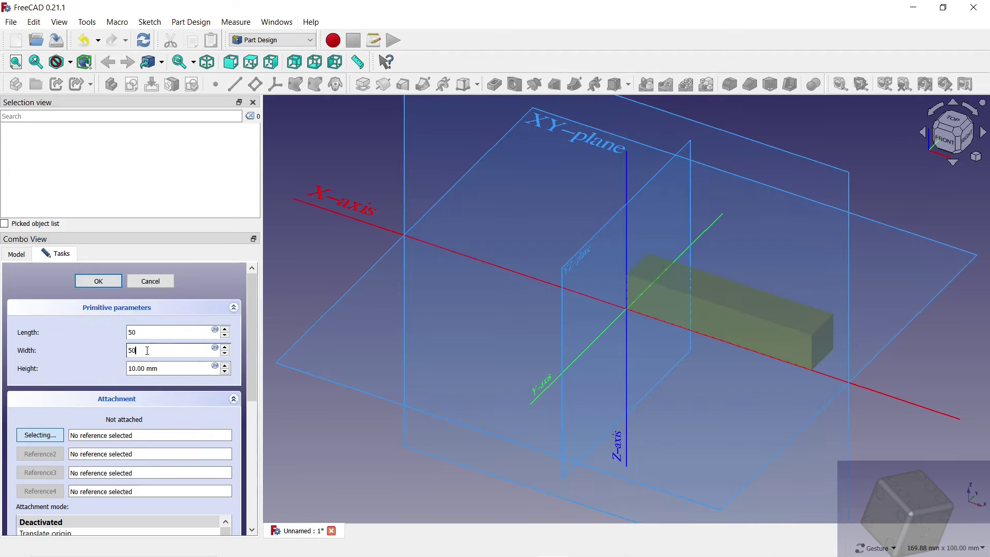
{"action": "key", "text": "Tab"}
{"action": "type", "text": "50"}
{"action": "left_click", "coordinate": [154, 333]}
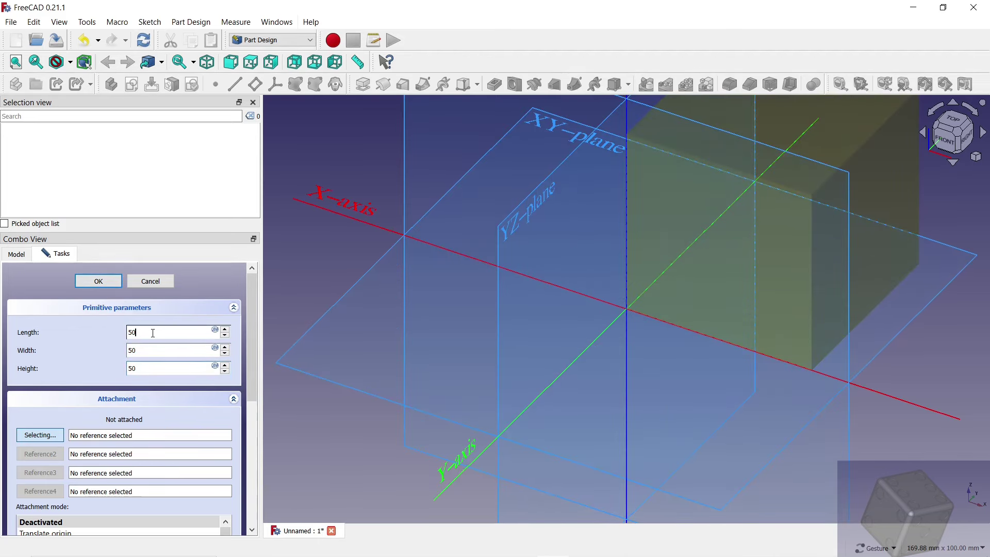
{"action": "left_click", "coordinate": [113, 287]}
{"action": "left_click", "coordinate": [639, 271]}
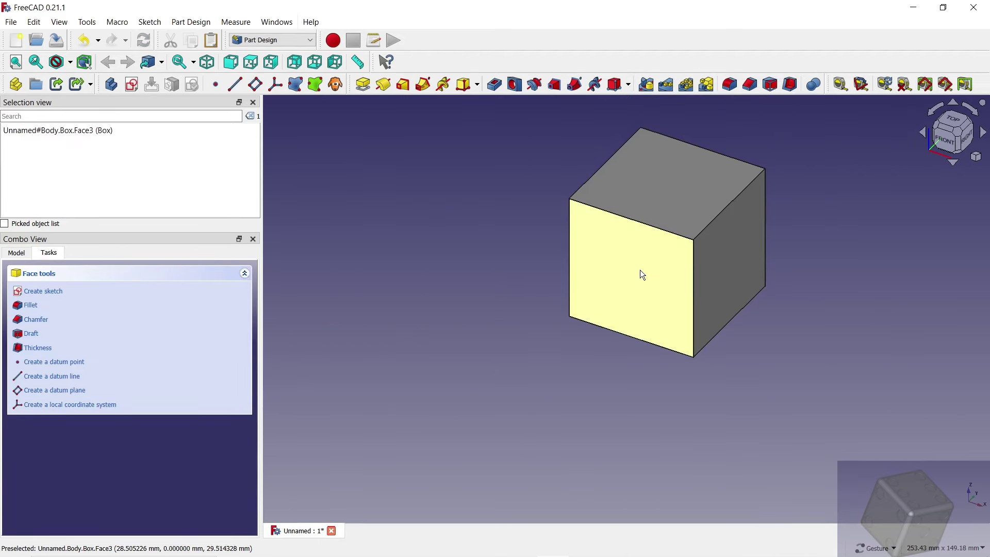
Start a sketch on the cube's front face with a centred rectangle and horizontal midline.
{"action": "left_click", "coordinate": [131, 84]}
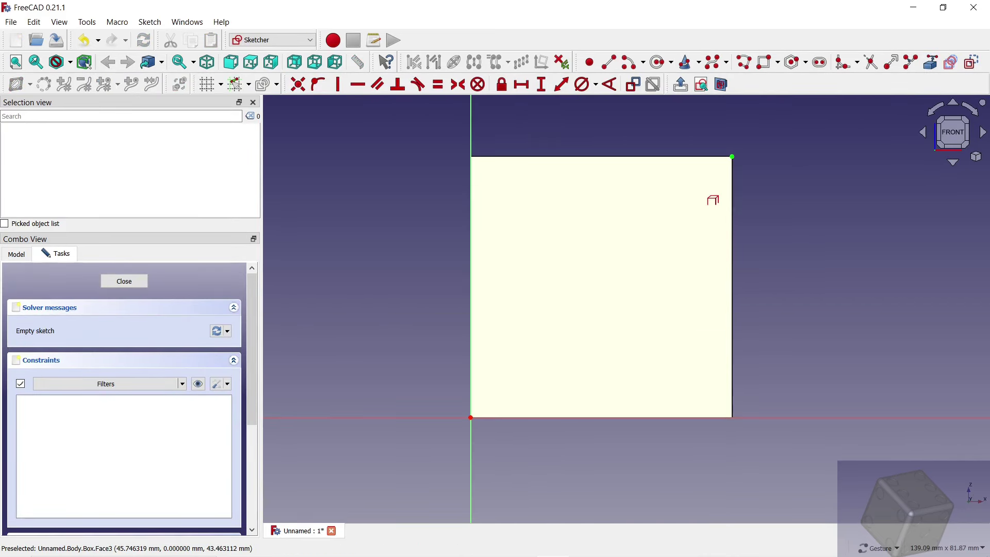
{"action": "left_click", "coordinate": [777, 62]}
{"action": "left_click", "coordinate": [784, 96]}
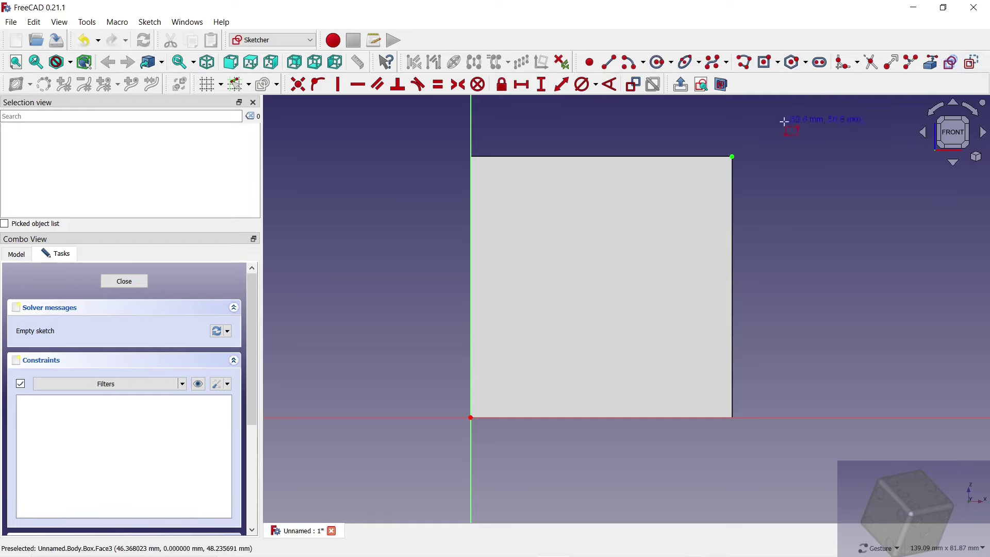
{"action": "left_click", "coordinate": [597, 277]}
{"action": "left_click", "coordinate": [687, 360]}
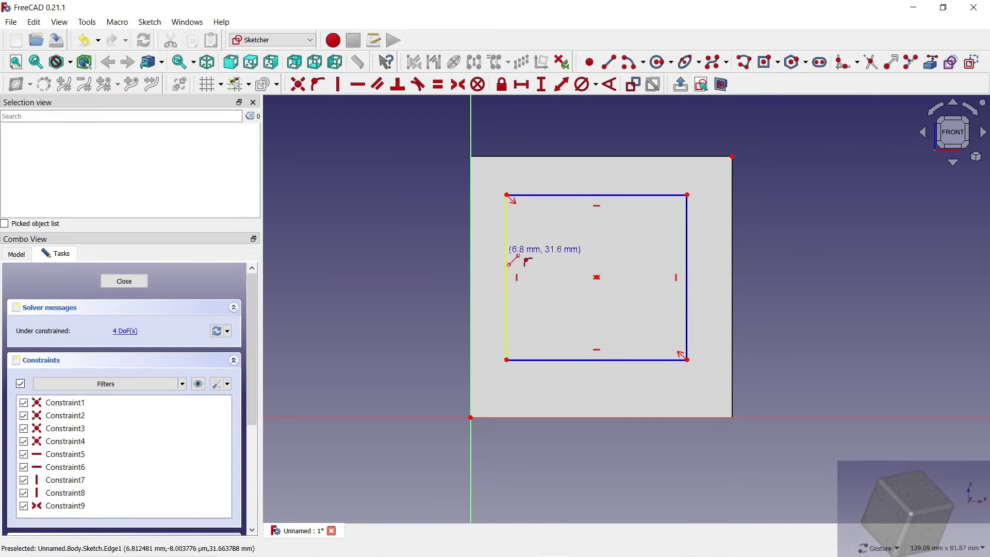
{"action": "left_click", "coordinate": [687, 253]}
{"action": "left_click", "coordinate": [625, 255]}
Constrain the midline through the centre, make edges equal, and set 30 mm width.
{"action": "left_click", "coordinate": [597, 278]}
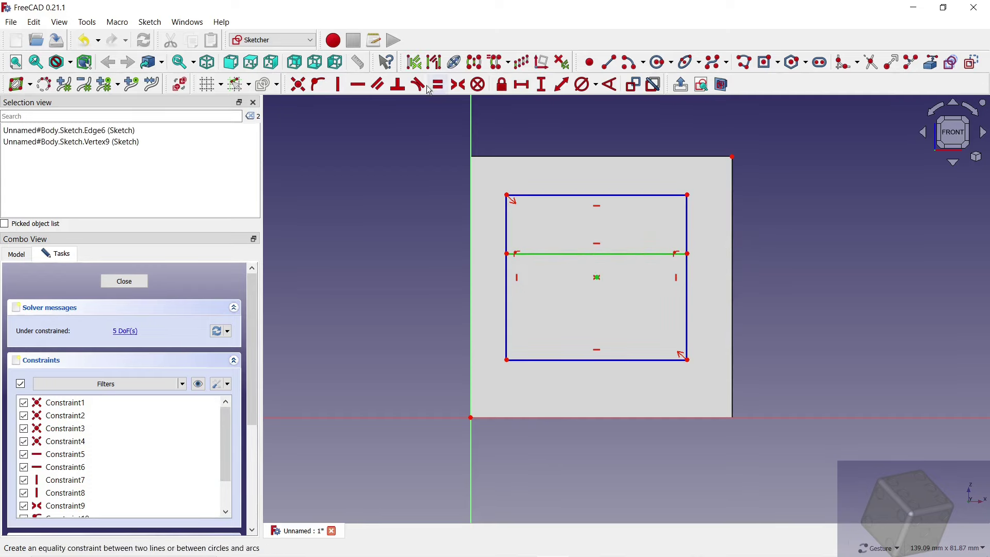
{"action": "left_click", "coordinate": [318, 84]}
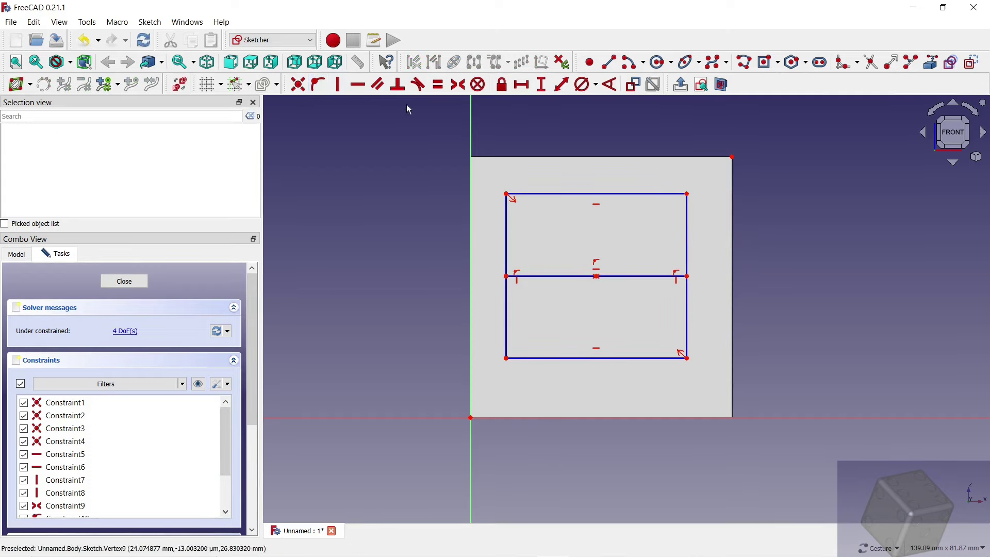
{"action": "left_click", "coordinate": [438, 84]}
{"action": "left_click", "coordinate": [531, 194]}
{"action": "left_click", "coordinate": [507, 229]}
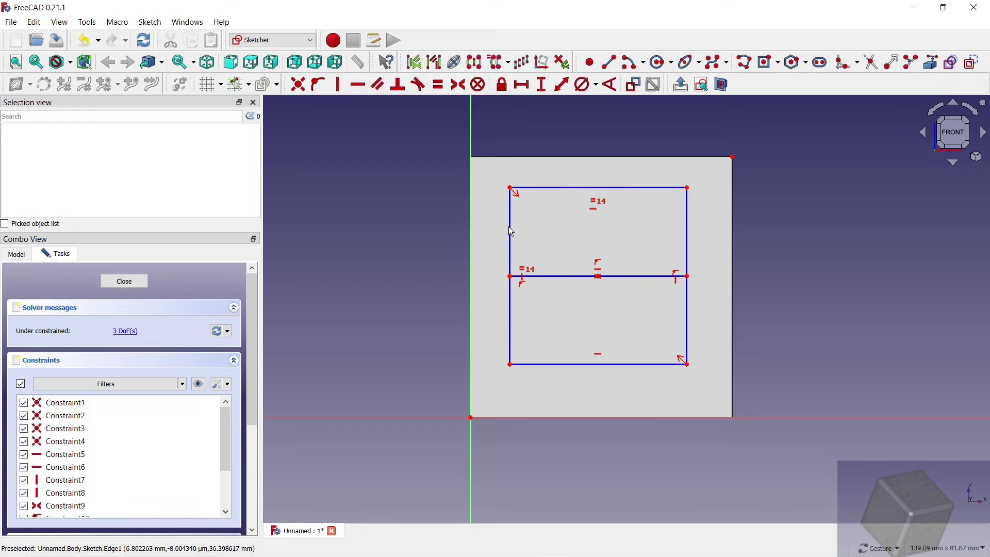
{"action": "left_click", "coordinate": [521, 84]}
{"action": "left_click", "coordinate": [555, 187]}
{"action": "type", "text": "30"}
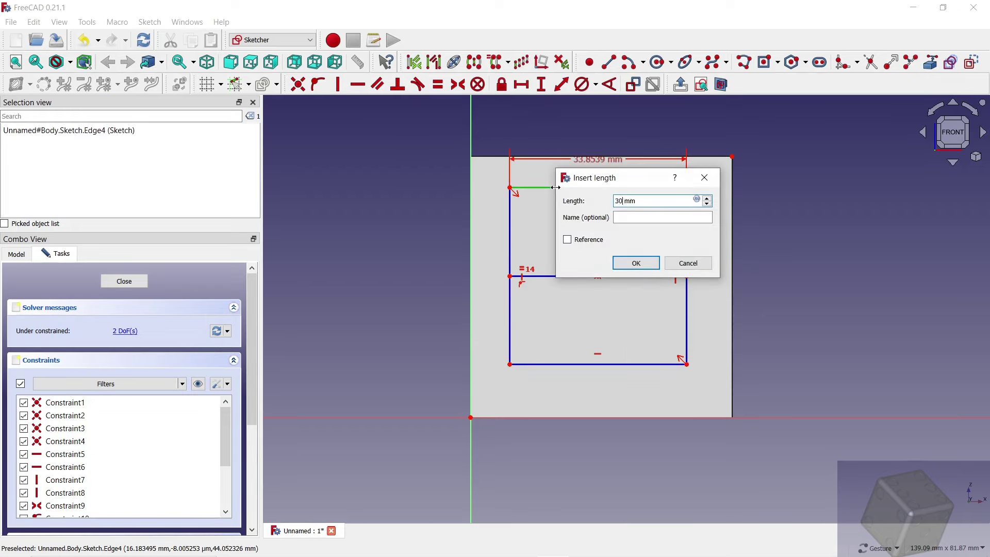
{"action": "key", "text": "Return"}
Place circles on the rectangle's corners, side midpoints and centre.
{"action": "left_click", "coordinate": [660, 62]}
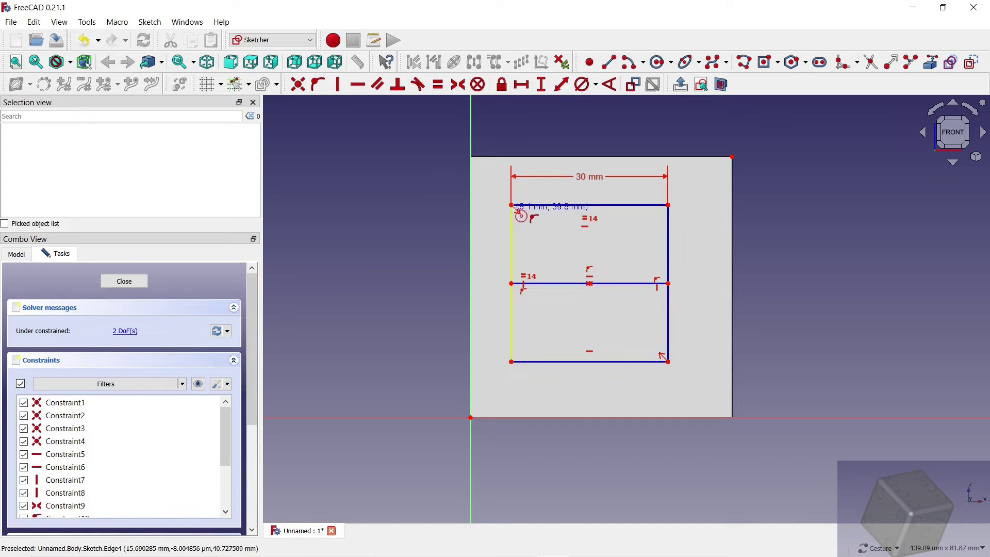
{"action": "left_click", "coordinate": [524, 218]}
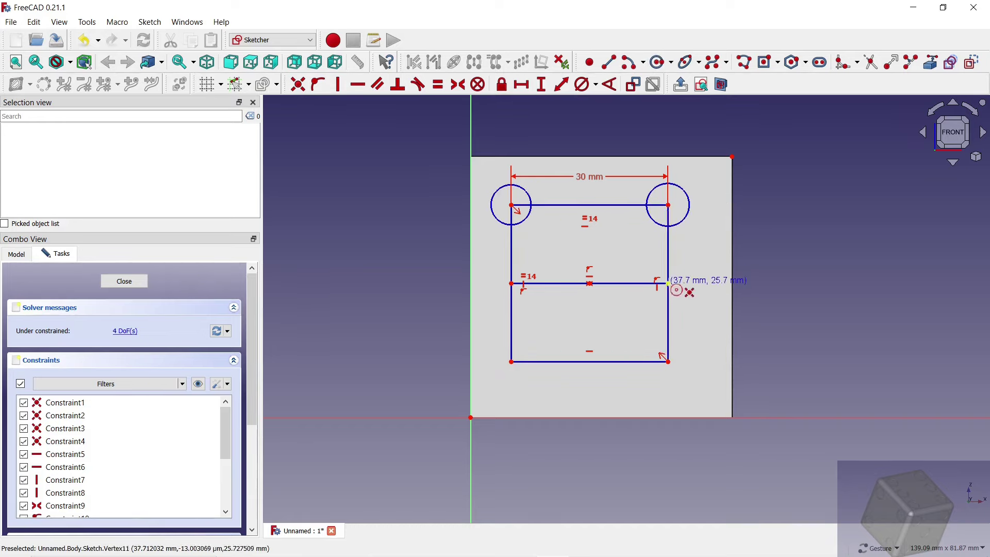
{"action": "left_click", "coordinate": [668, 283]}
{"action": "left_click", "coordinate": [691, 295]}
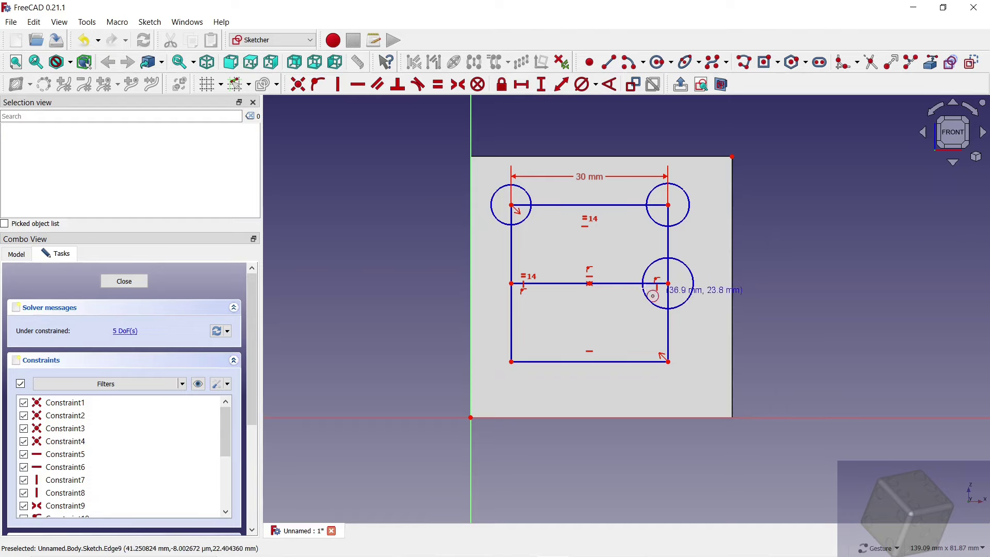
{"action": "left_click", "coordinate": [604, 297]}
{"action": "left_click", "coordinate": [512, 283]}
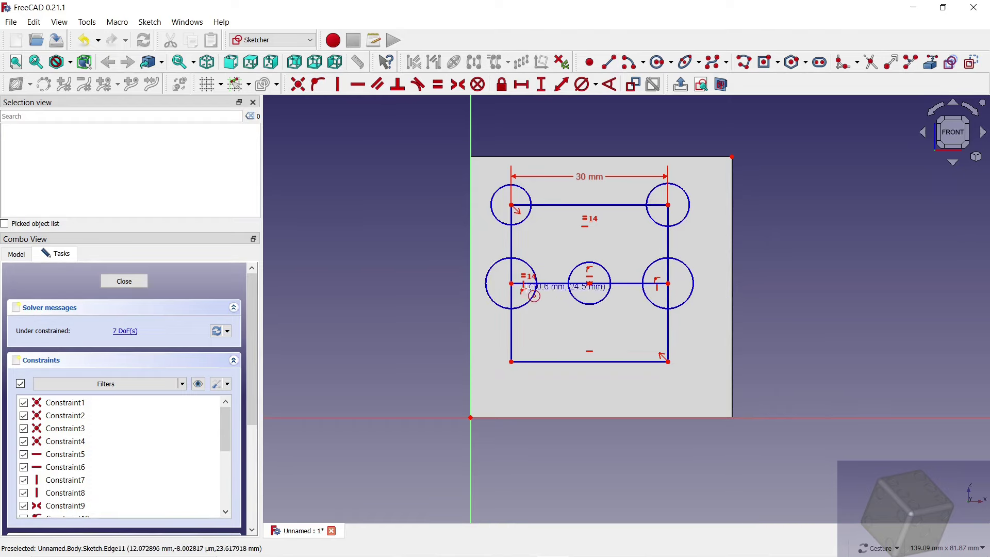
{"action": "left_click", "coordinate": [534, 298]}
{"action": "left_click", "coordinate": [512, 362]}
{"action": "left_click", "coordinate": [533, 376]}
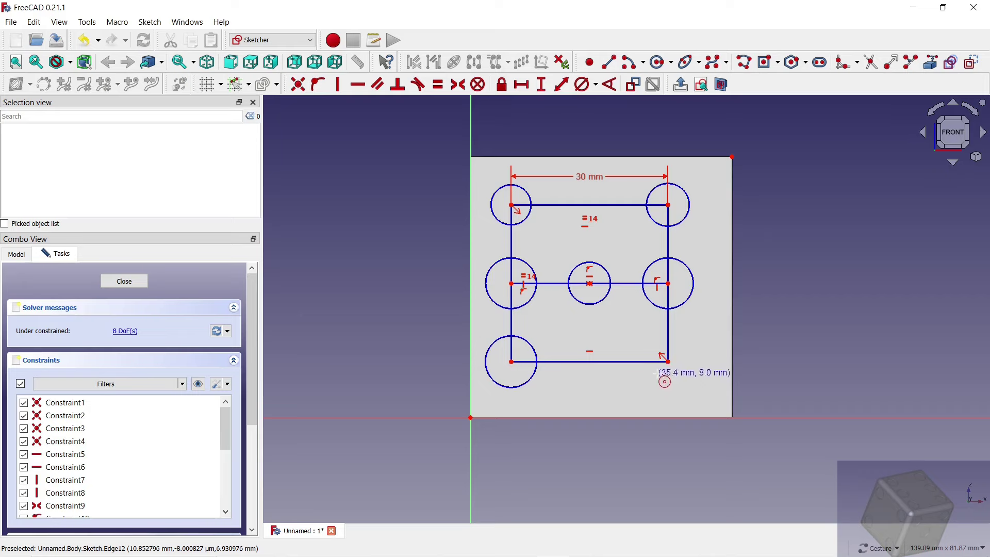
{"action": "left_click", "coordinate": [667, 361]}
{"action": "left_click", "coordinate": [685, 378]}
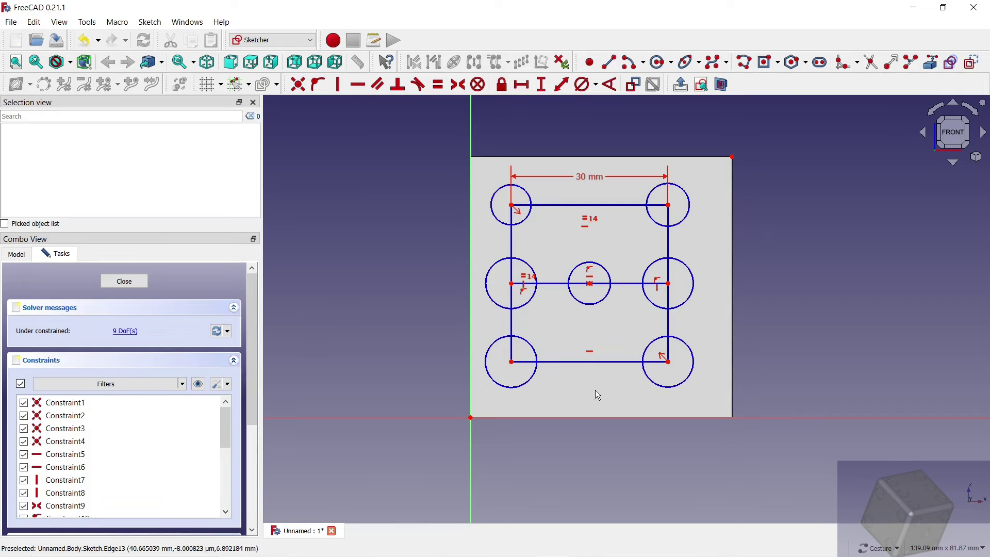
Make the seven hole circles equal with a 10 mm diameter, then exit the sketch.
{"action": "mouse_move", "coordinate": [590, 283]}
{"action": "left_mouse_down"}
{"action": "mouse_move", "coordinate": [605, 295]}
{"action": "mouse_move", "coordinate": [614, 289]}
{"action": "left_mouse_up"}
{"action": "left_click", "coordinate": [552, 345]}
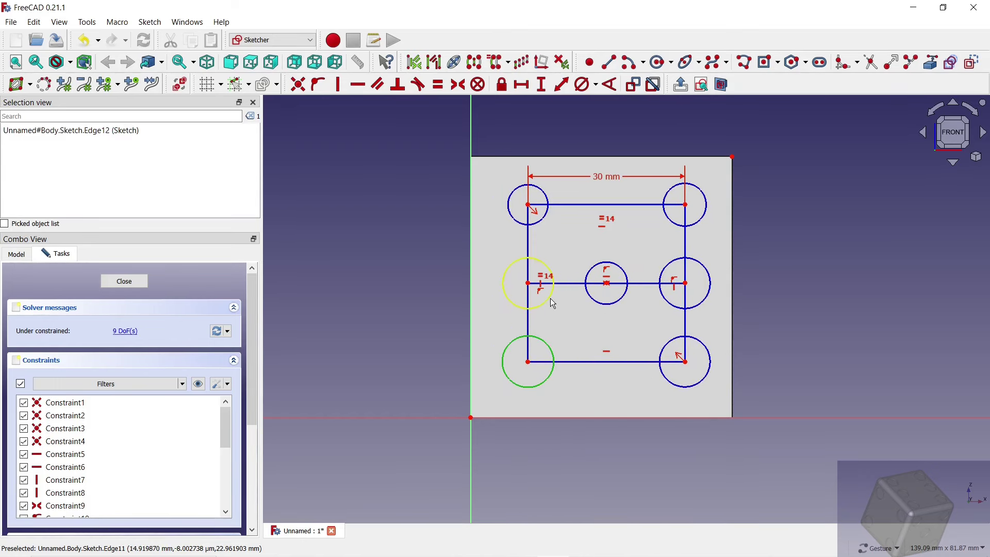
{"action": "left_click", "coordinate": [550, 299]}
{"action": "left_click", "coordinate": [535, 224]}
{"action": "left_click", "coordinate": [594, 266]}
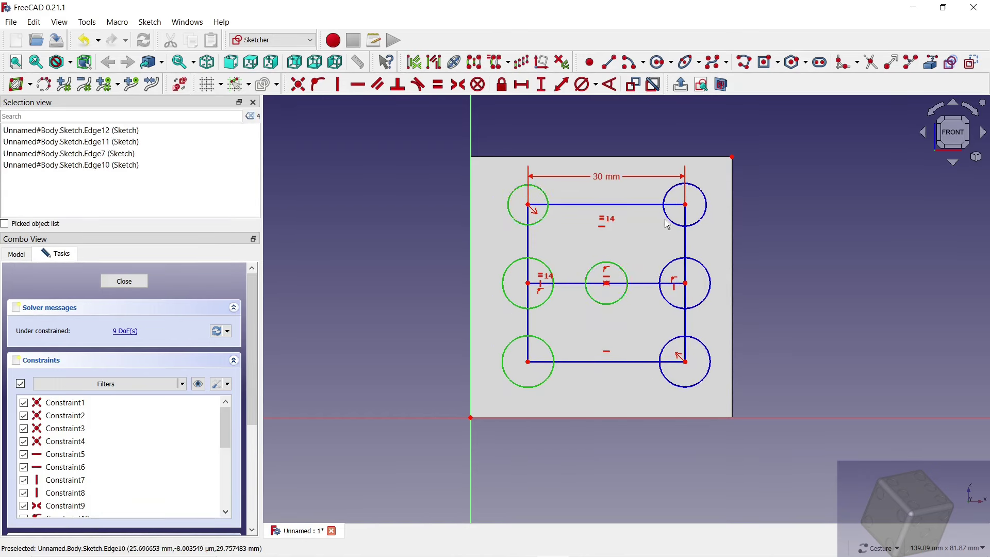
{"action": "left_click", "coordinate": [669, 222]}
{"action": "left_click", "coordinate": [668, 301]}
{"action": "left_click", "coordinate": [672, 344]}
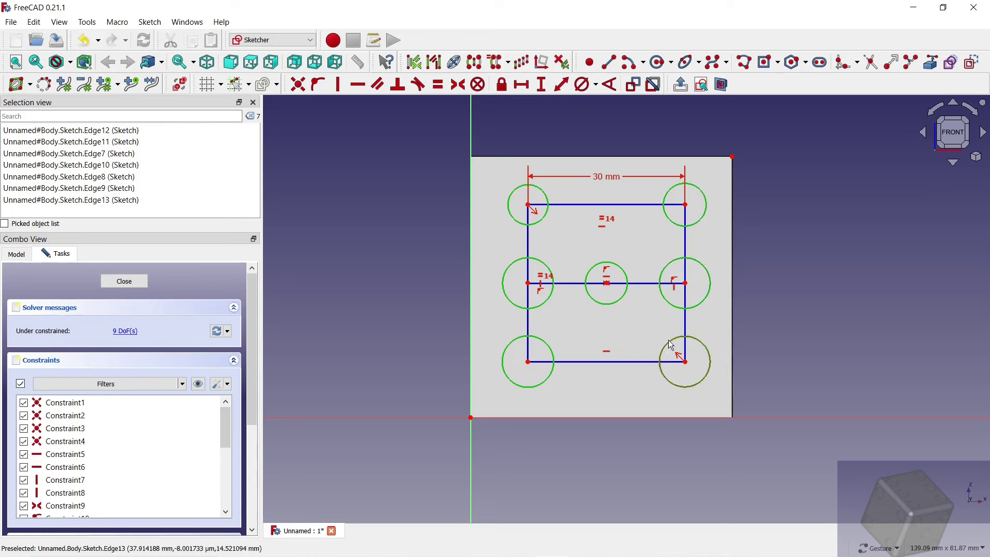
{"action": "left_click", "coordinate": [584, 84]}
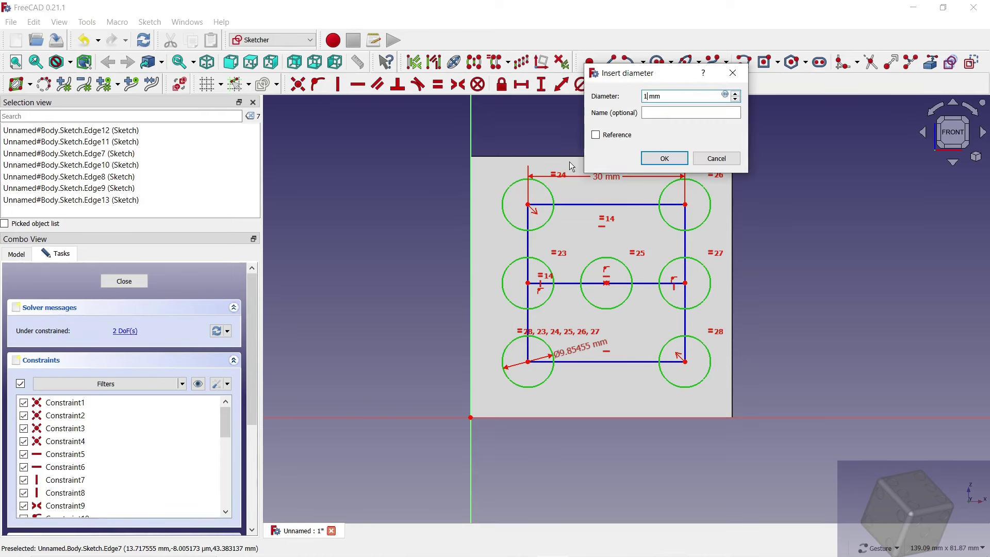
{"action": "left_click", "coordinate": [670, 158]}
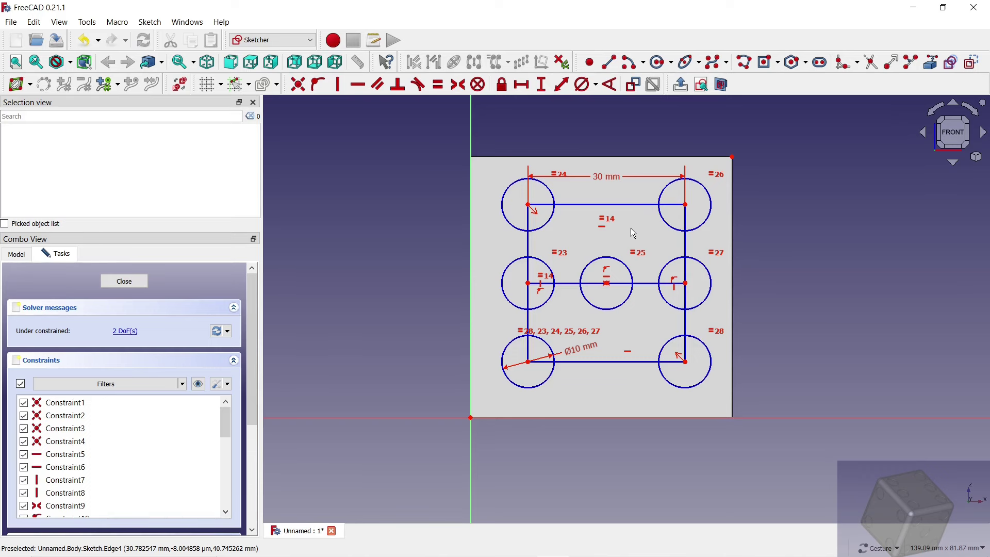
{"action": "left_click", "coordinate": [136, 282]}
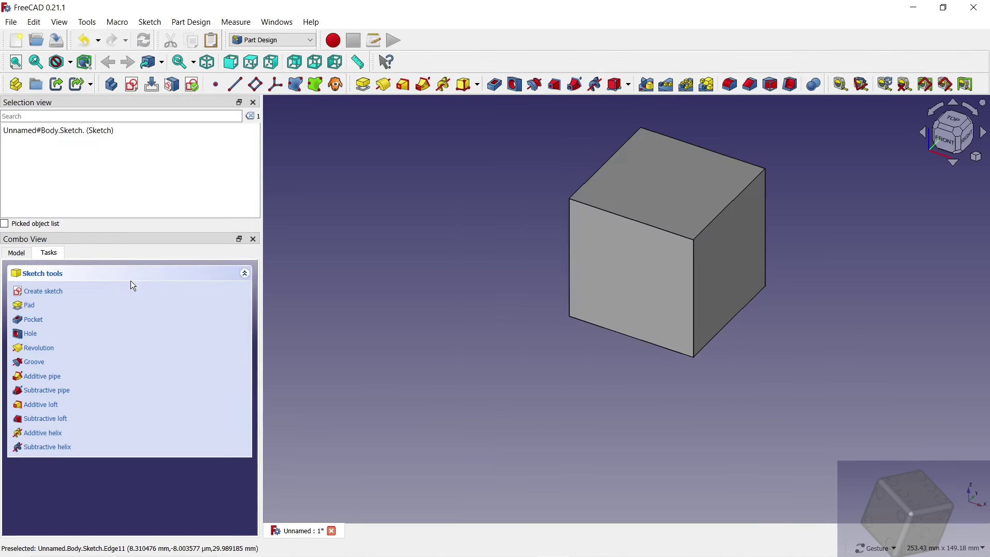
Copy the sketch with its dependencies and paste it to create Sketch001–Sketch005.
{"action": "left_click", "coordinate": [17, 254]}
{"action": "right_click", "coordinate": [64, 320]}
{"action": "left_click", "coordinate": [93, 138]}
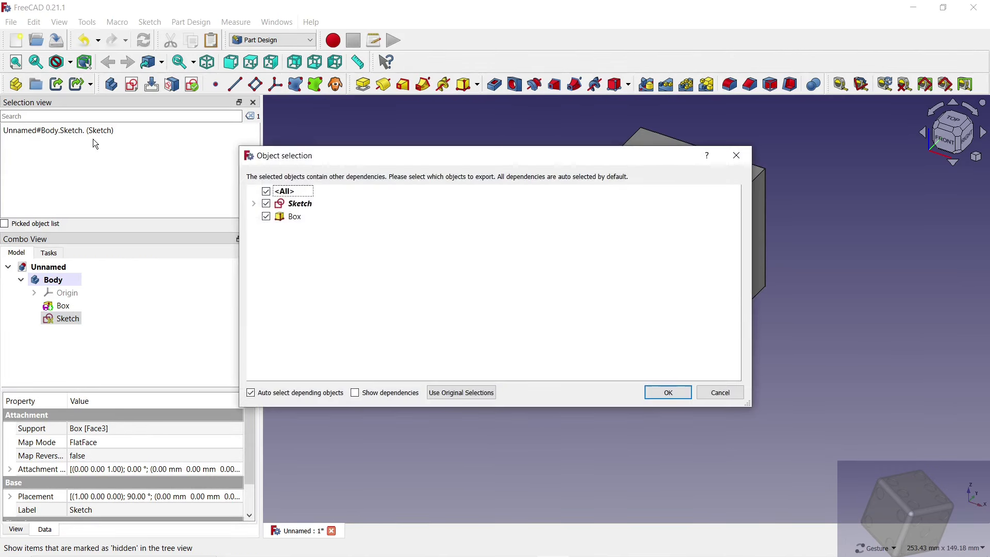
{"action": "left_click", "coordinate": [661, 393]}
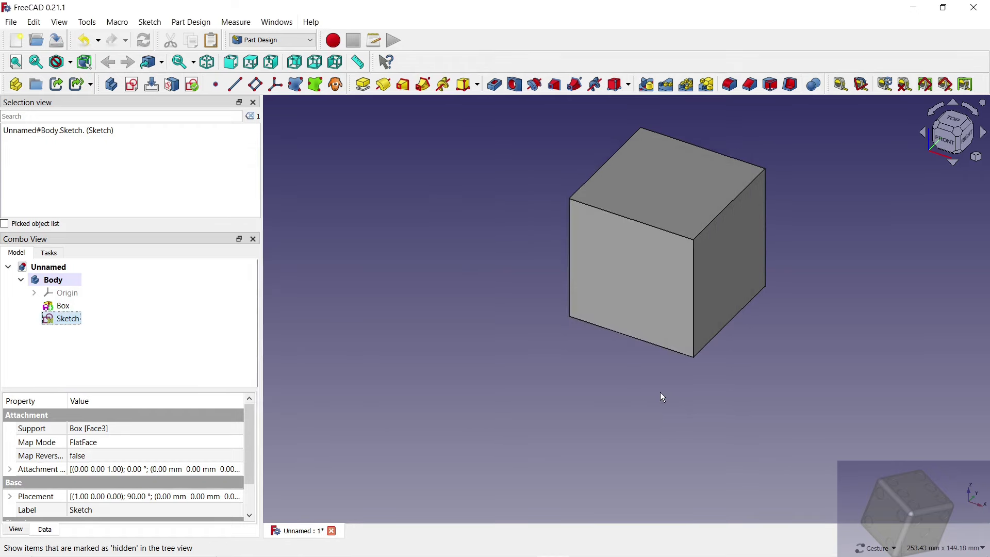
{"action": "right_click", "coordinate": [65, 325]}
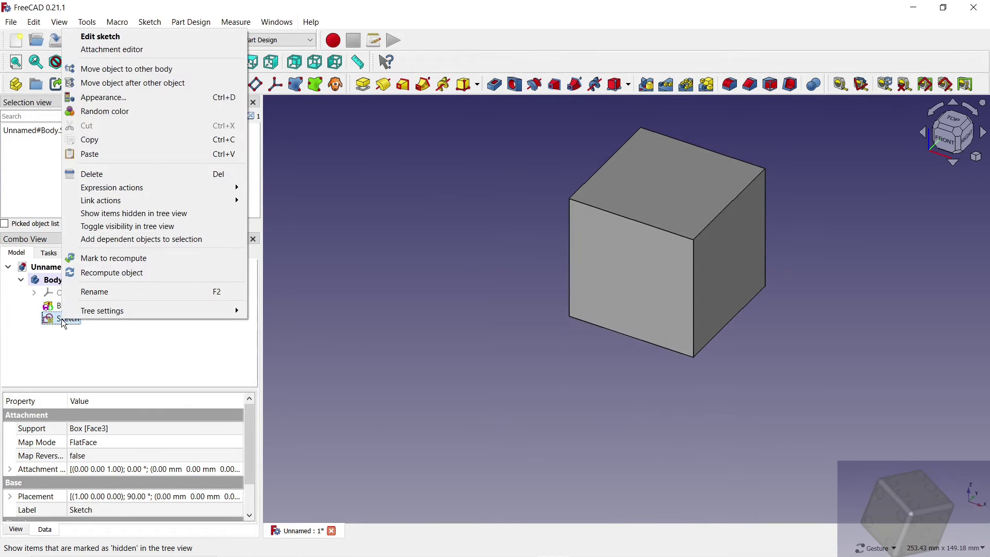
{"action": "left_click", "coordinate": [71, 342]}
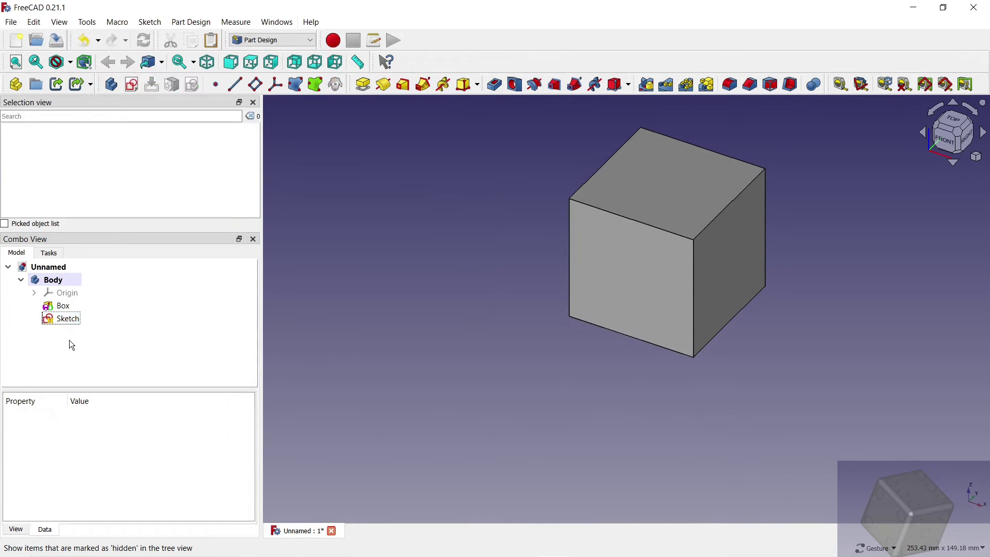
{"action": "key", "text": "ctrl+v"}
{"action": "key", "text": "ctrl+v"}
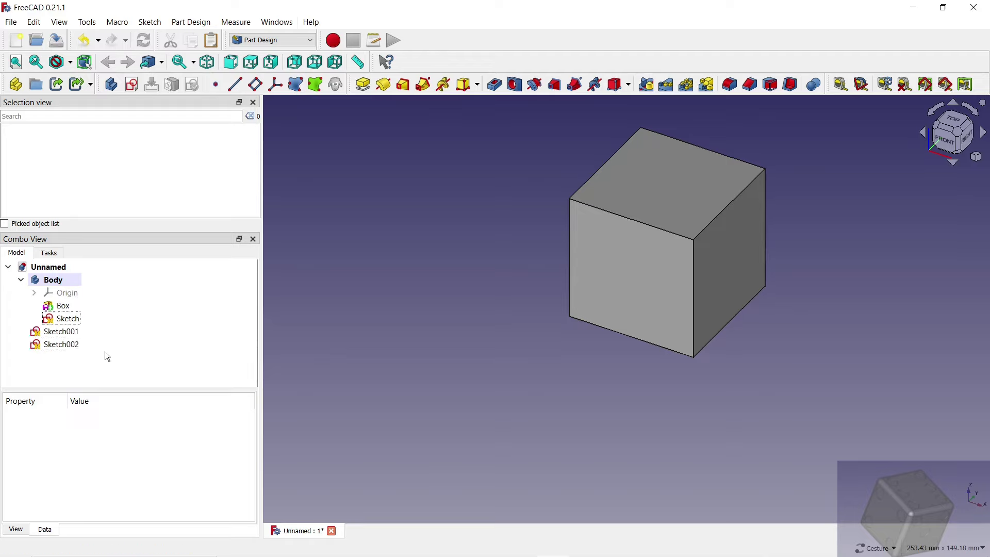
{"action": "key", "text": "ctrl+v"}
{"action": "key", "text": "ctrl+v"}
{"action": "key", "text": "ctrl+v"}
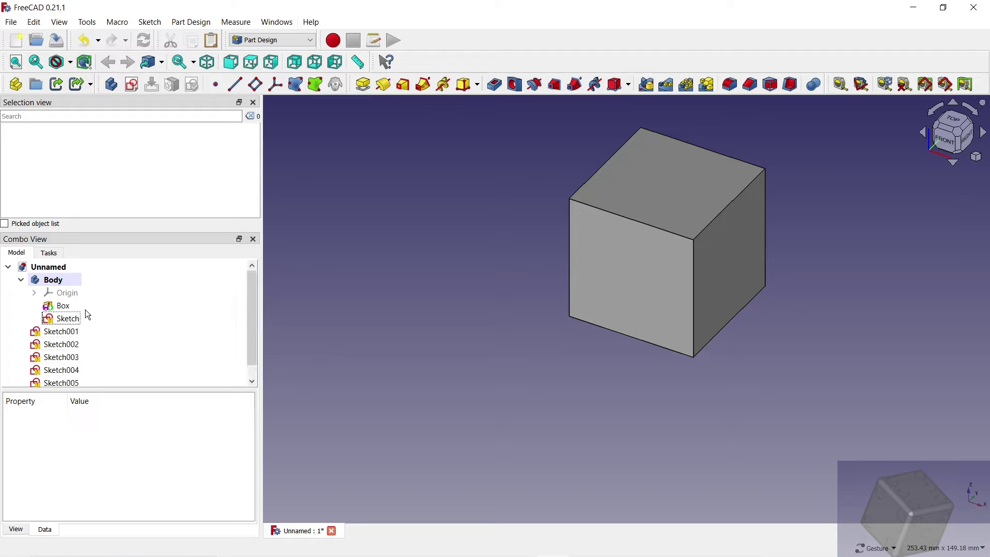
Reopen the original sketch for editing.
{"action": "left_click", "coordinate": [66, 321]}
{"action": "right_click", "coordinate": [67, 320]}
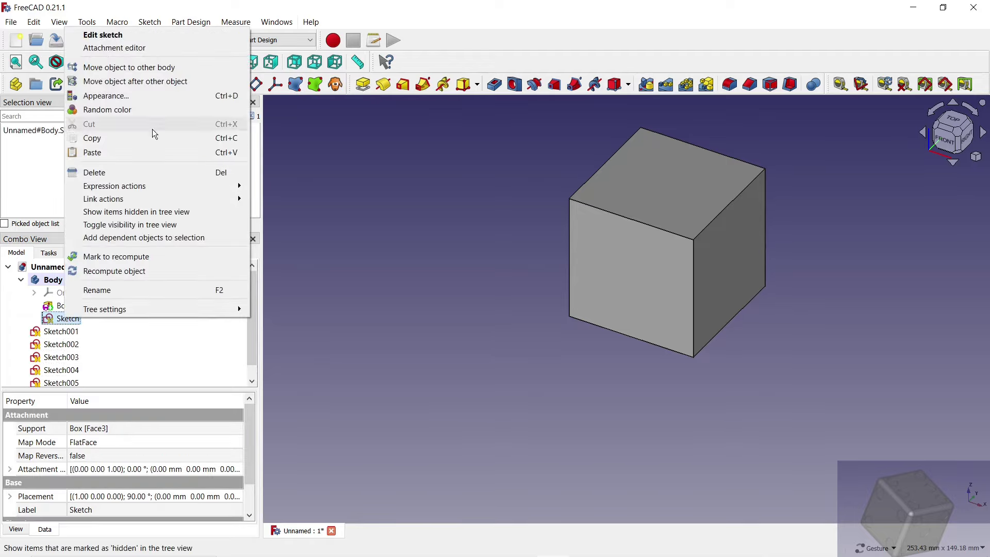
{"action": "left_click", "coordinate": [130, 34]}
Centre the sketch with a symmetric constraint between its origin and the face's top-right corner.
{"action": "scroll", "coordinate": [669, 267], "scroll_direction": "up", "scroll_amount": 1}
{"action": "scroll", "coordinate": [669, 266], "scroll_direction": "up", "scroll_amount": 1}
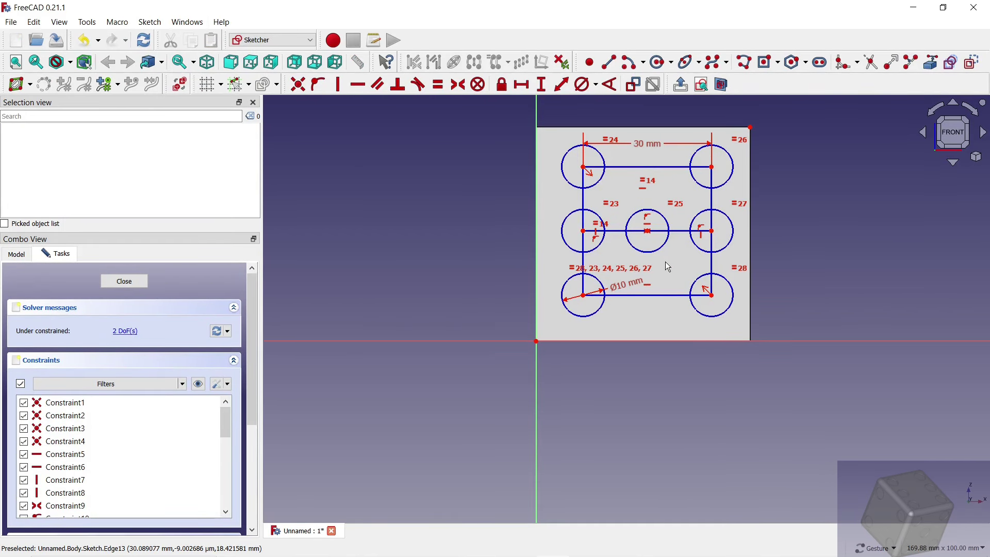
{"action": "left_click", "coordinate": [537, 341]}
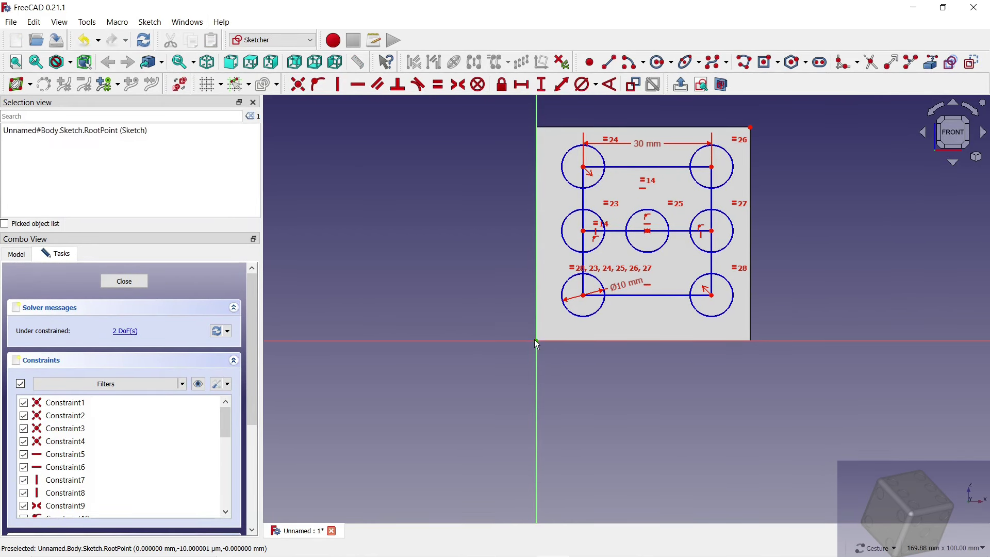
{"action": "left_click", "coordinate": [751, 127]}
{"action": "left_click", "coordinate": [648, 231]}
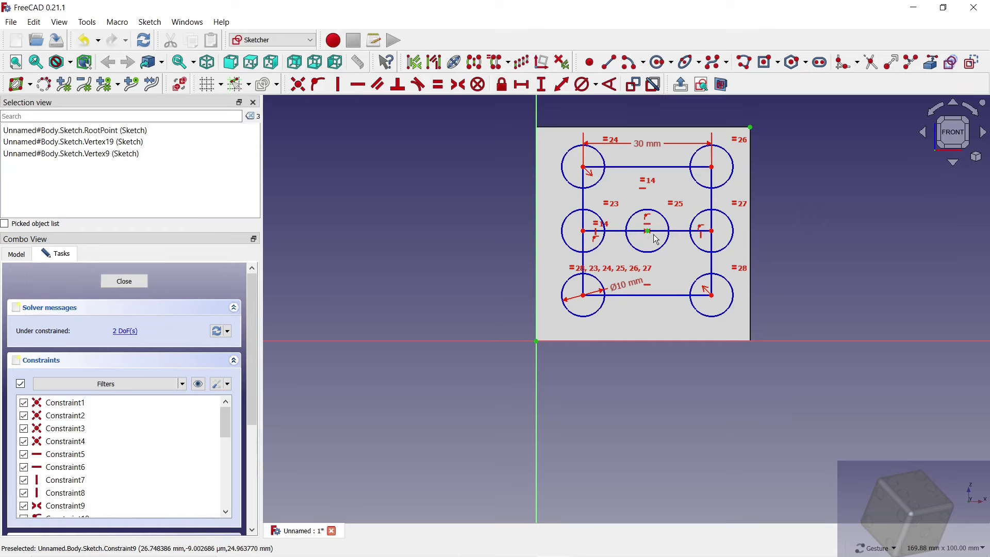
{"action": "left_click", "coordinate": [458, 84]}
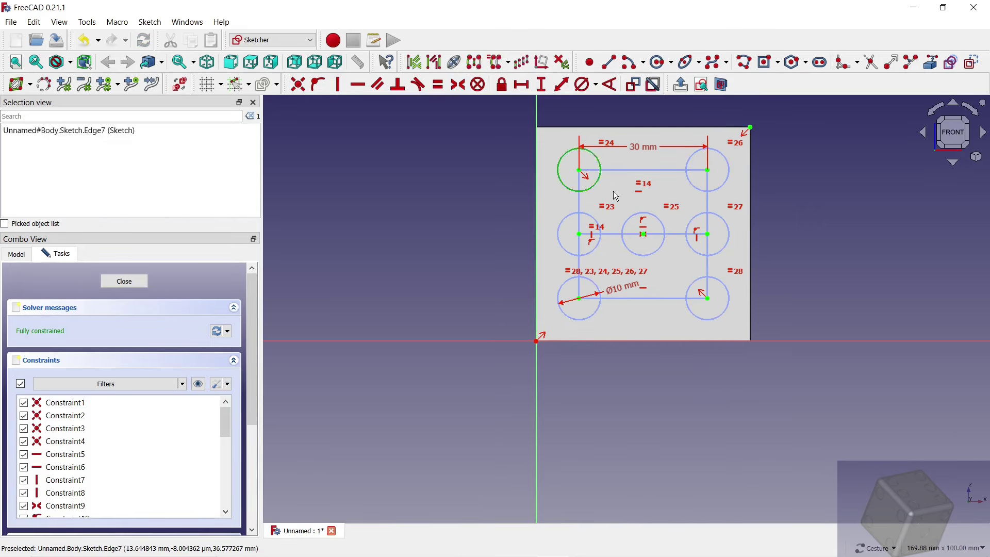
Make the four corner circles real geometry and close the sketch.
{"action": "left_click", "coordinate": [704, 192]}
{"action": "left_click", "coordinate": [694, 313]}
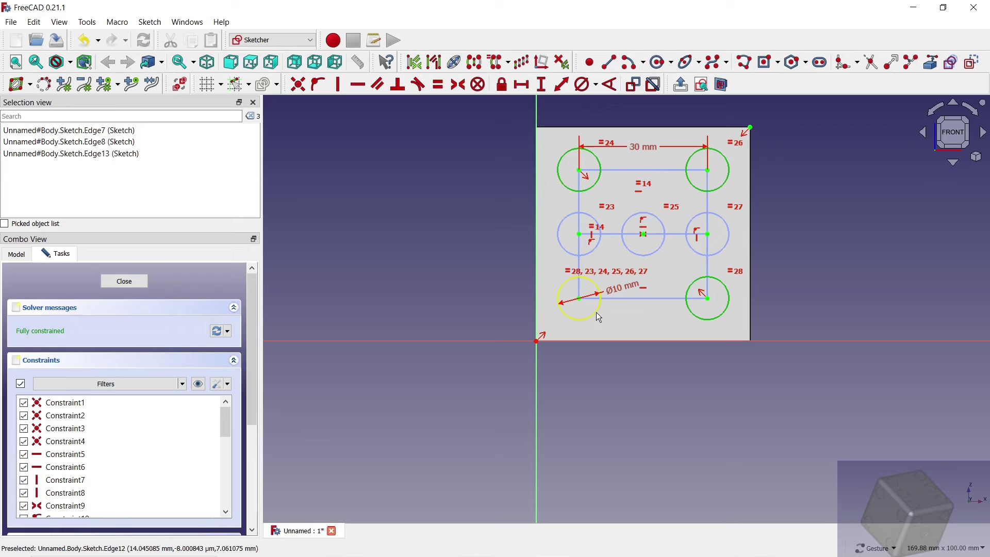
{"action": "left_click", "coordinate": [596, 311]}
{"action": "left_click", "coordinate": [972, 62]}
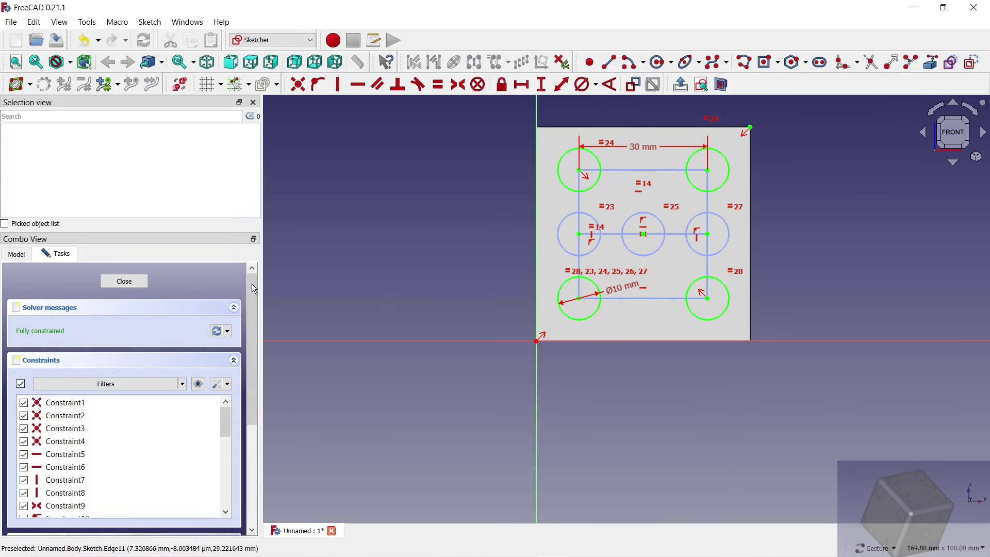
{"action": "left_click", "coordinate": [135, 285]}
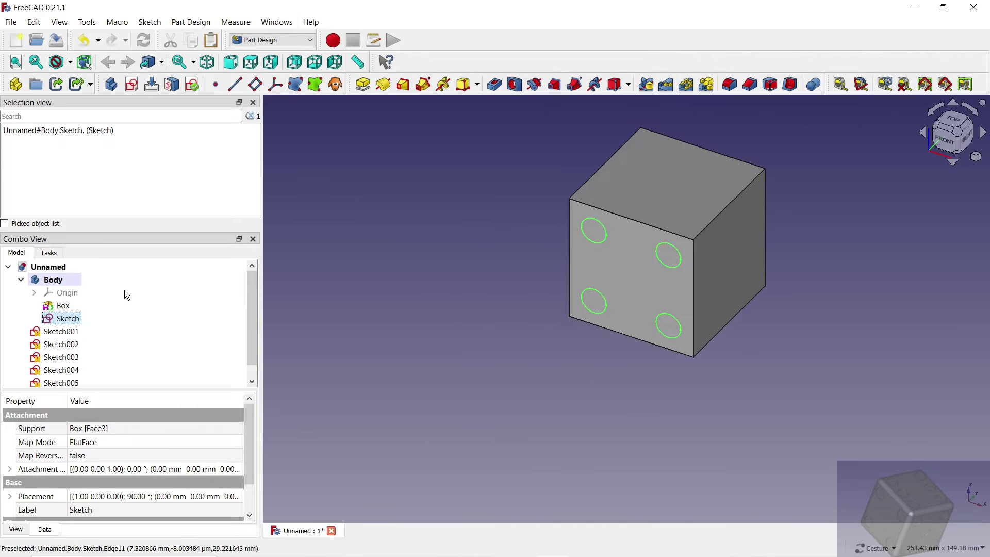
Reattach Sketch001 to the cube's right face.
{"action": "left_click", "coordinate": [71, 333]}
{"action": "right_click", "coordinate": [71, 333]}
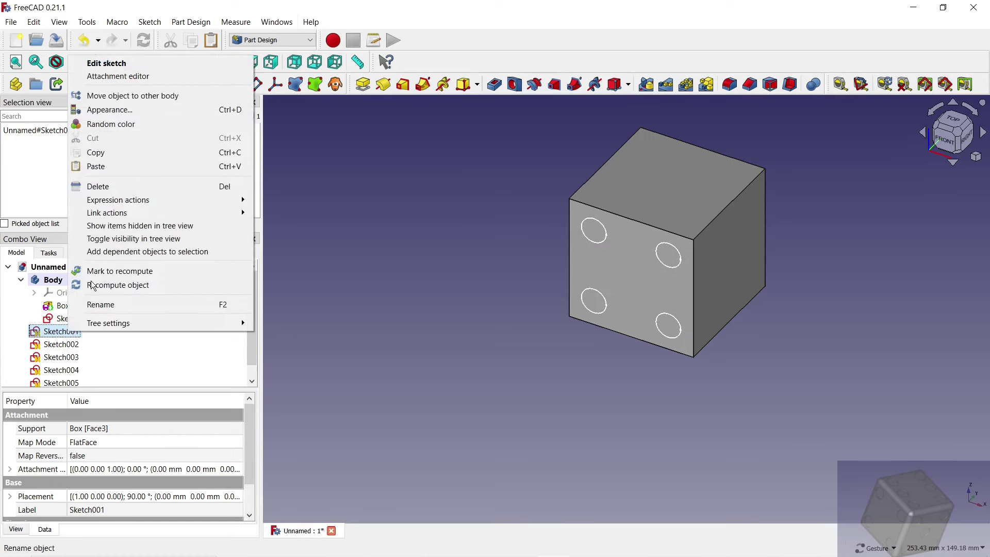
{"action": "left_click", "coordinate": [129, 80]}
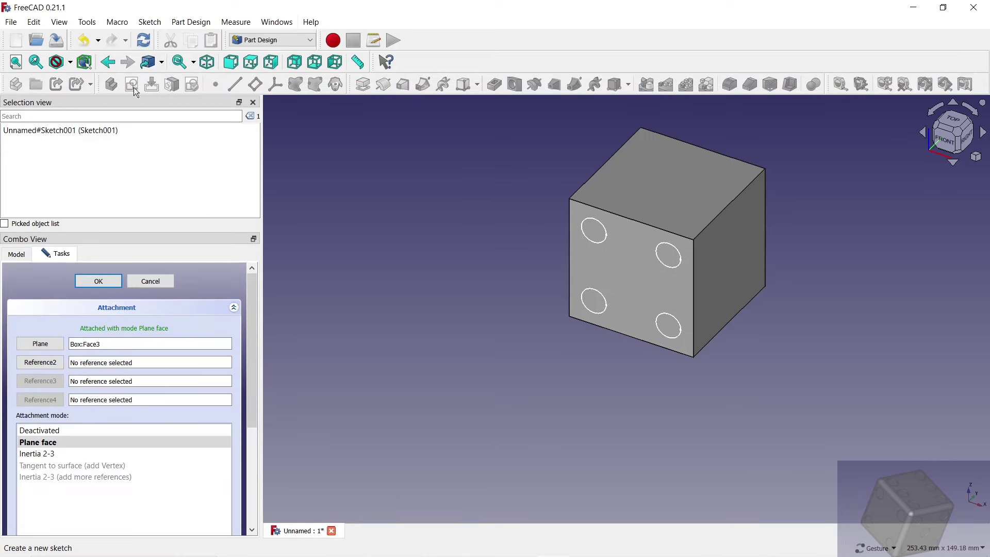
{"action": "left_click", "coordinate": [40, 343]}
{"action": "left_click", "coordinate": [728, 294]}
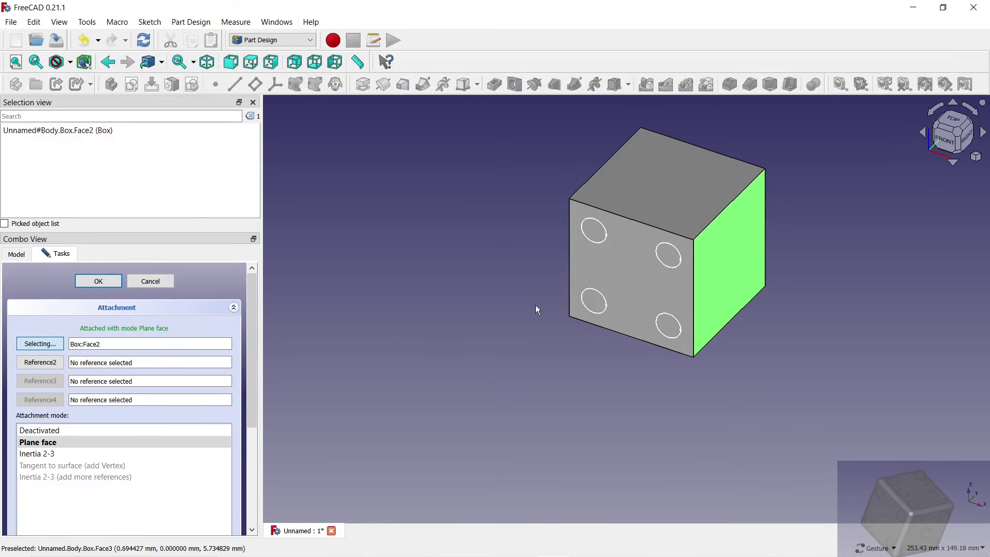
{"action": "left_click", "coordinate": [103, 282]}
Centre Sketch001's pattern with a symmetric constraint between origin and face corner.
{"action": "double_click", "coordinate": [71, 333]}
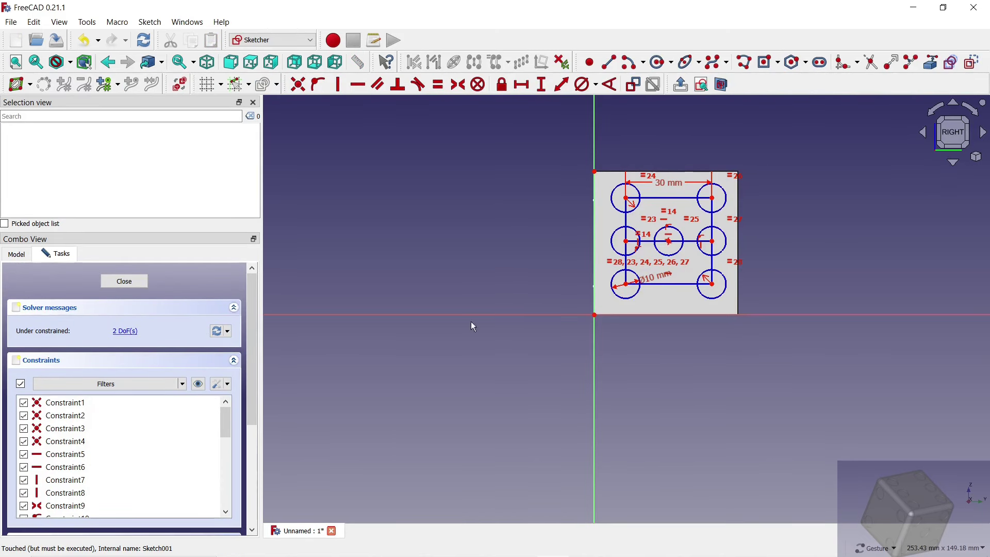
{"action": "scroll", "coordinate": [742, 191], "scroll_direction": "up", "scroll_amount": 3}
{"action": "left_click", "coordinate": [472, 420]}
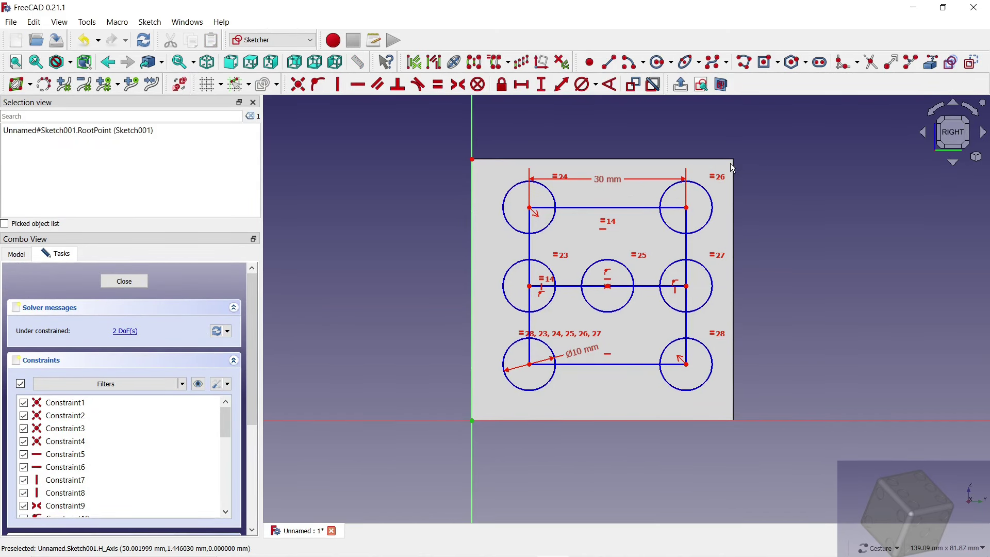
{"action": "left_click", "coordinate": [930, 62]}
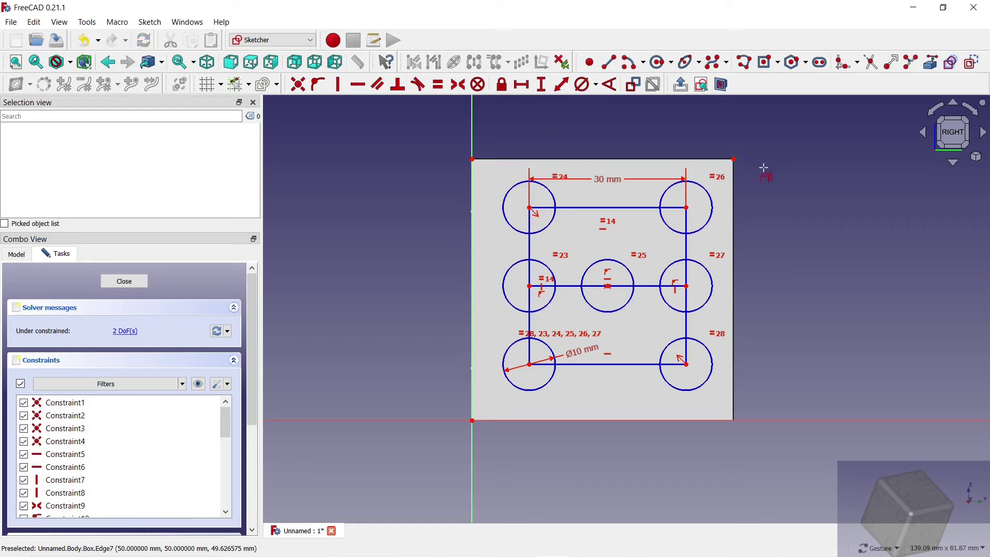
{"action": "left_click", "coordinate": [734, 160]}
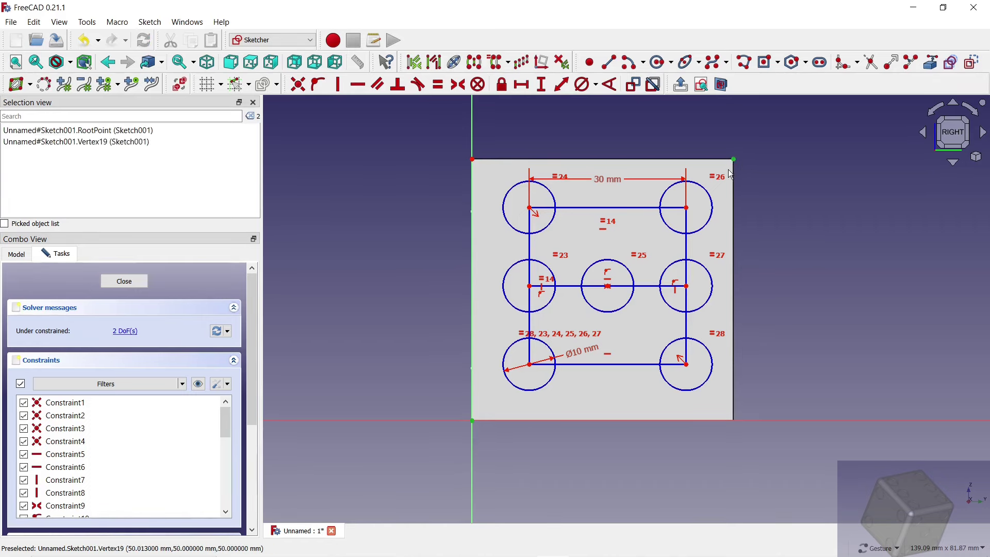
{"action": "left_click", "coordinate": [458, 84]}
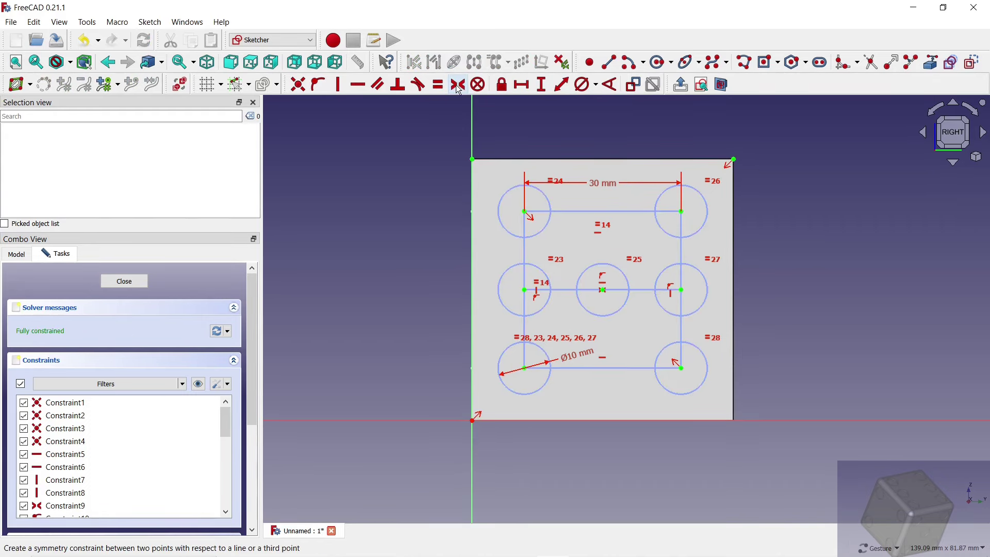
Make the six outer circles real geometry and close the sketch.
{"action": "left_click", "coordinate": [540, 238]}
{"action": "left_click", "coordinate": [550, 296]}
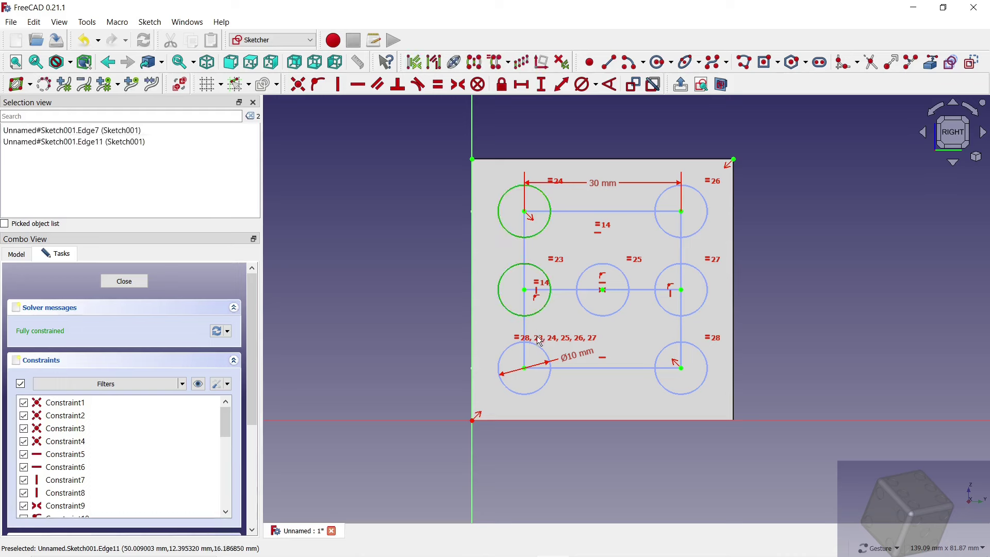
{"action": "left_click", "coordinate": [550, 373]}
{"action": "left_click", "coordinate": [667, 347]}
{"action": "left_click", "coordinate": [663, 308]}
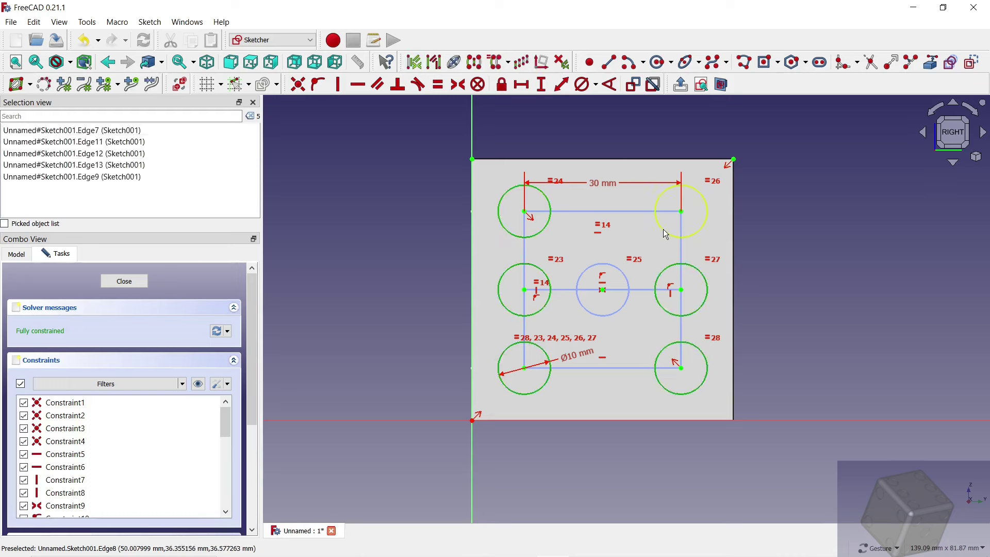
{"action": "left_click", "coordinate": [663, 229]}
{"action": "left_click", "coordinate": [972, 62]}
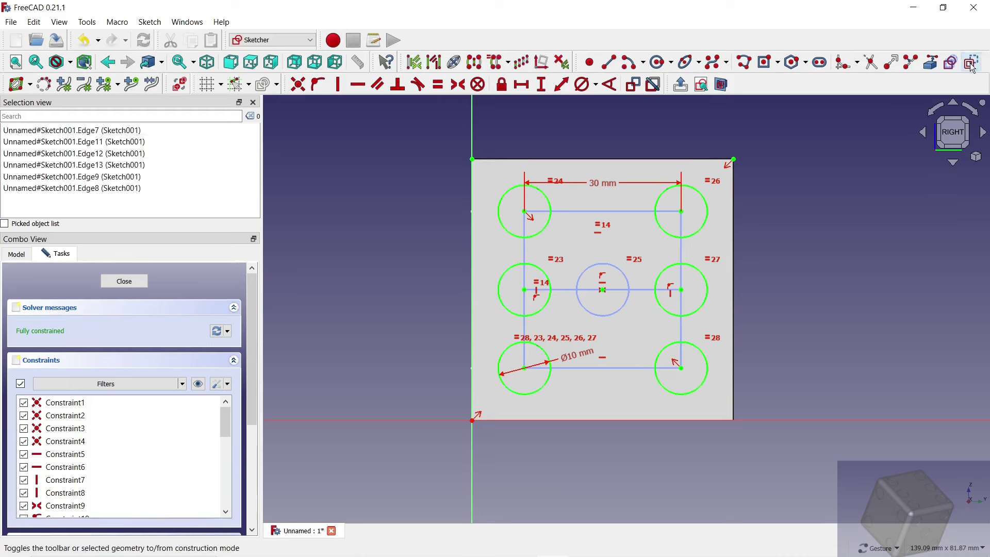
{"action": "left_click", "coordinate": [116, 284]}
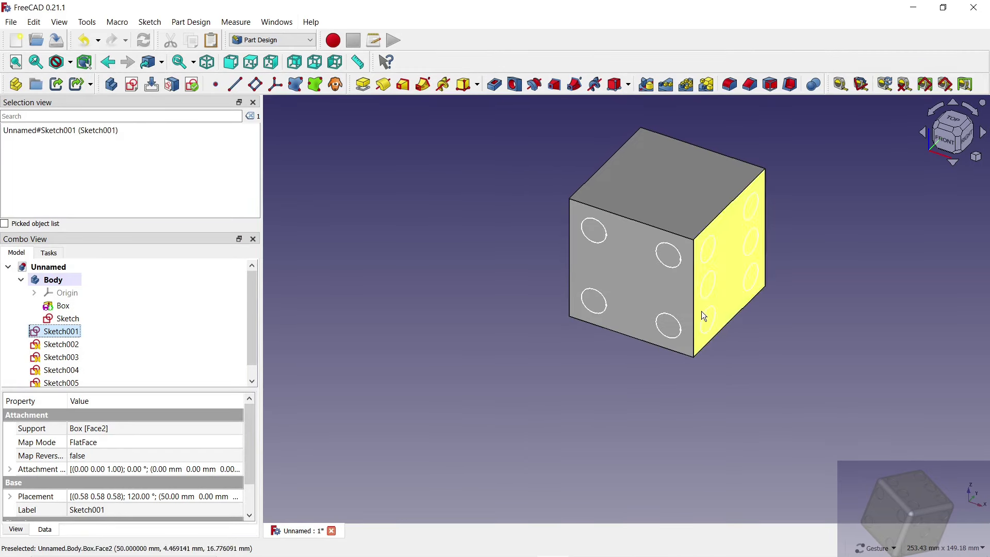
Reattach Sketch002 to another face of the die (Face4).
{"action": "mouse_move", "coordinate": [807, 308]}
{"action": "left_mouse_down"}
{"action": "mouse_move", "coordinate": [599, 306]}
{"action": "mouse_move", "coordinate": [570, 282]}
{"action": "mouse_move", "coordinate": [758, 345]}
{"action": "mouse_move", "coordinate": [735, 365]}
{"action": "left_mouse_up"}
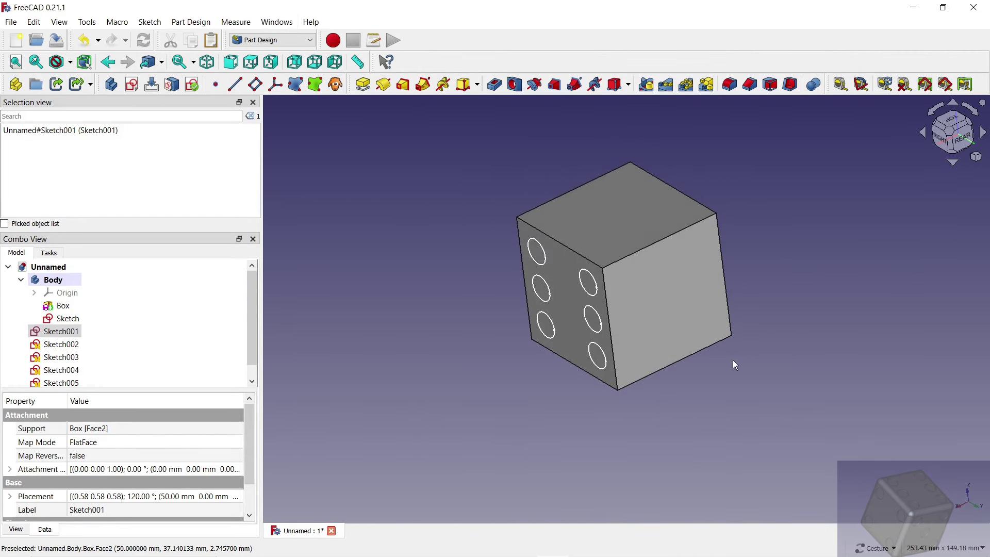
{"action": "left_click", "coordinate": [57, 346]}
{"action": "right_click", "coordinate": [57, 348]}
{"action": "left_click", "coordinate": [97, 89]}
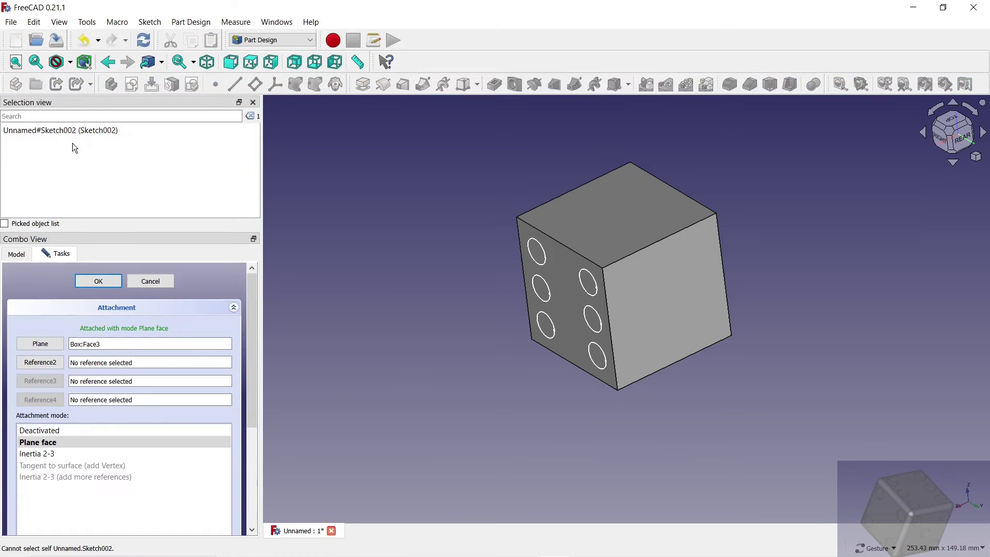
{"action": "left_click", "coordinate": [673, 332]}
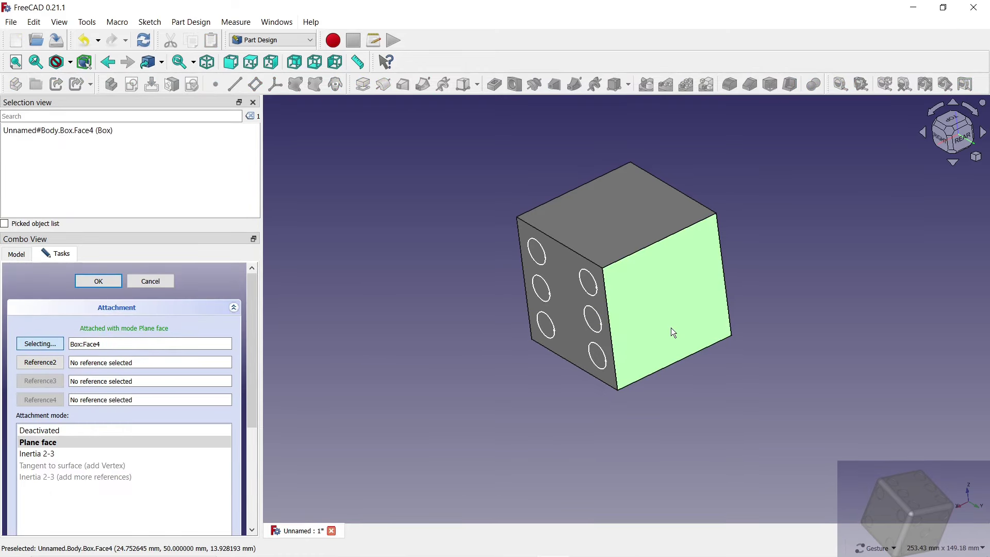
{"action": "left_click", "coordinate": [108, 281]}
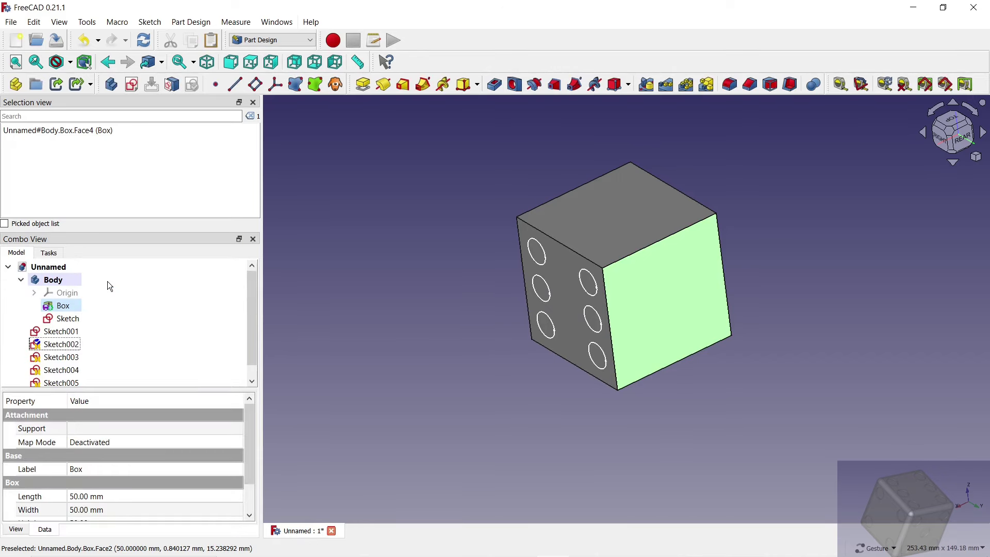
Centre Sketch002's hole pattern on the face with a symmetric constraint.
{"action": "double_click", "coordinate": [61, 344]}
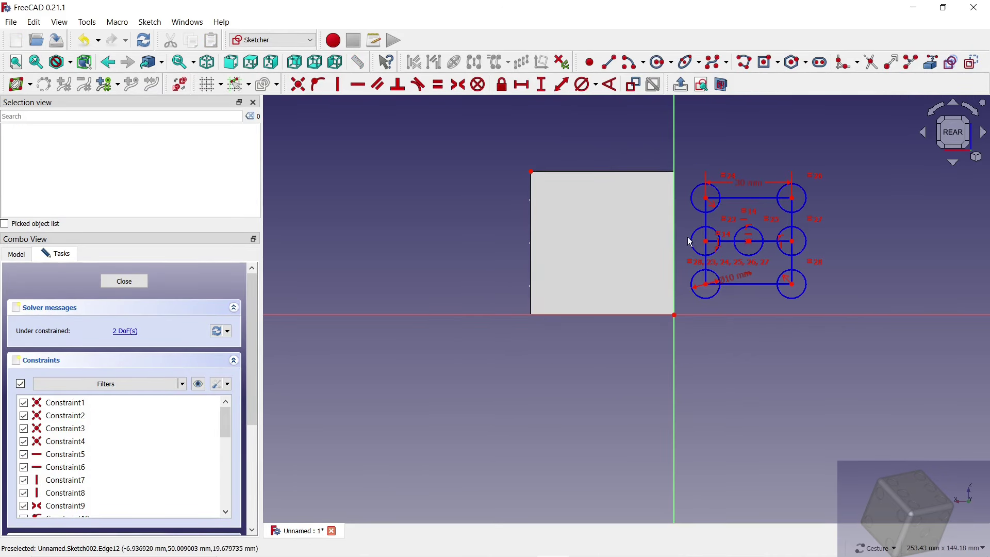
{"action": "left_click", "coordinate": [533, 172]}
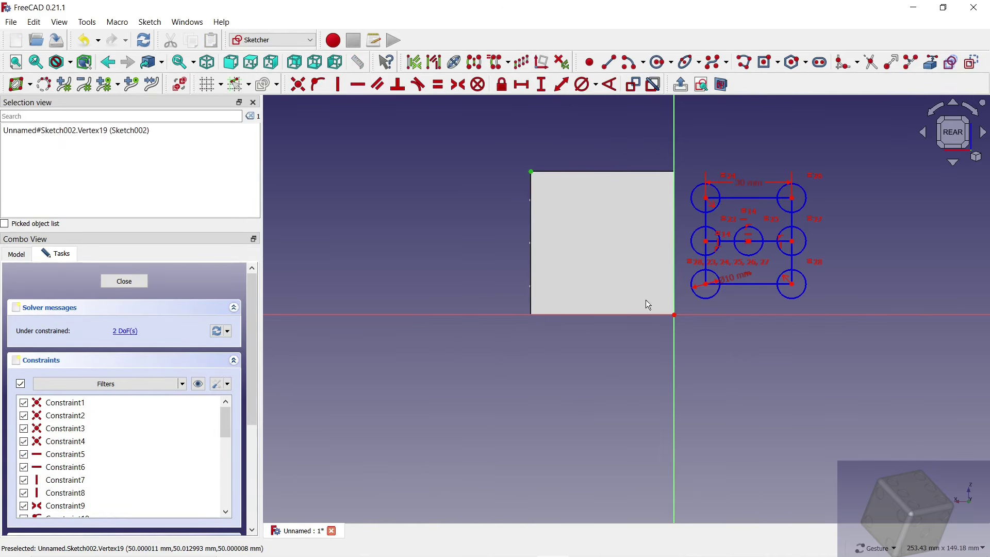
{"action": "left_click", "coordinate": [674, 315]}
{"action": "left_click", "coordinate": [749, 241]}
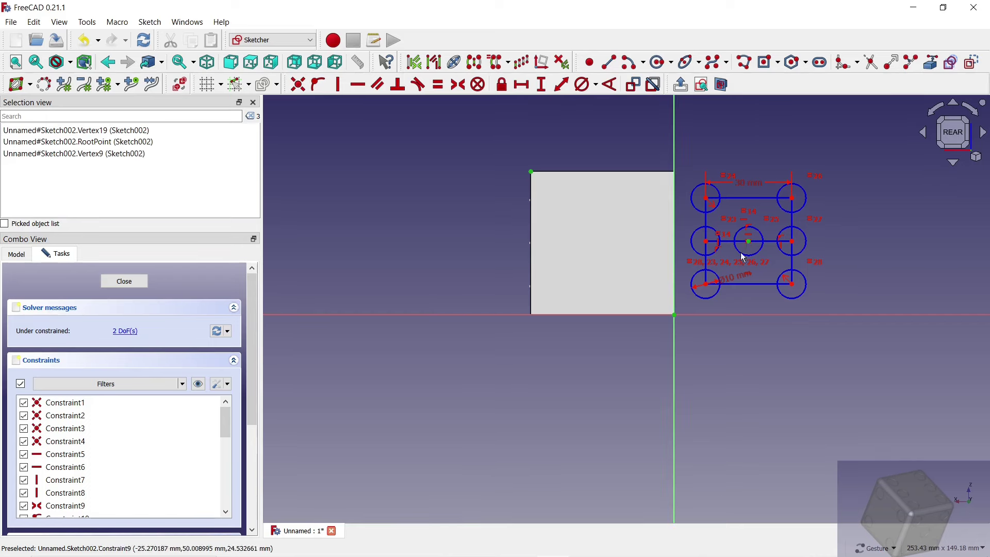
{"action": "left_click", "coordinate": [462, 84]}
Keep the three diagonal circles as dots and close the sketch.
{"action": "left_click", "coordinate": [573, 208]}
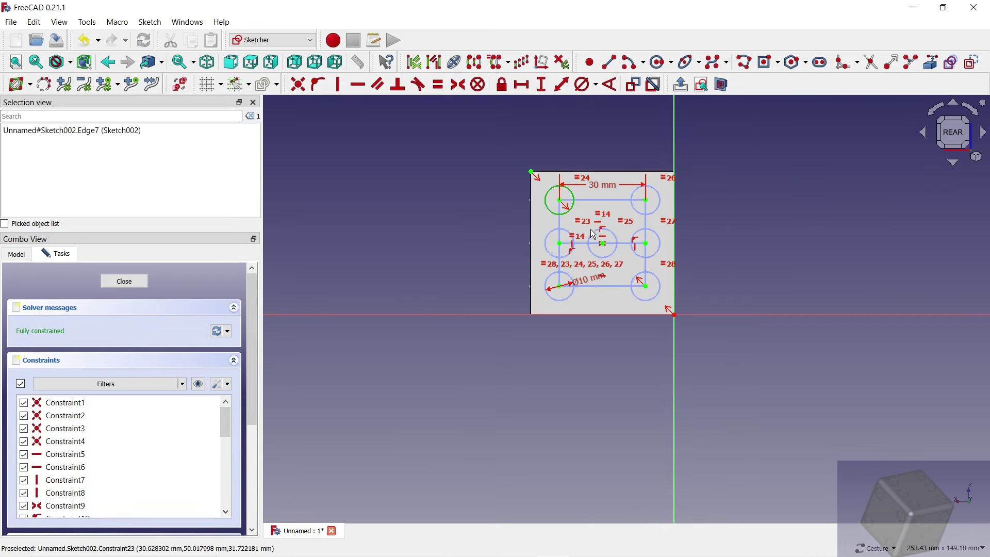
{"action": "left_click", "coordinate": [591, 238]}
{"action": "left_click", "coordinate": [635, 275]}
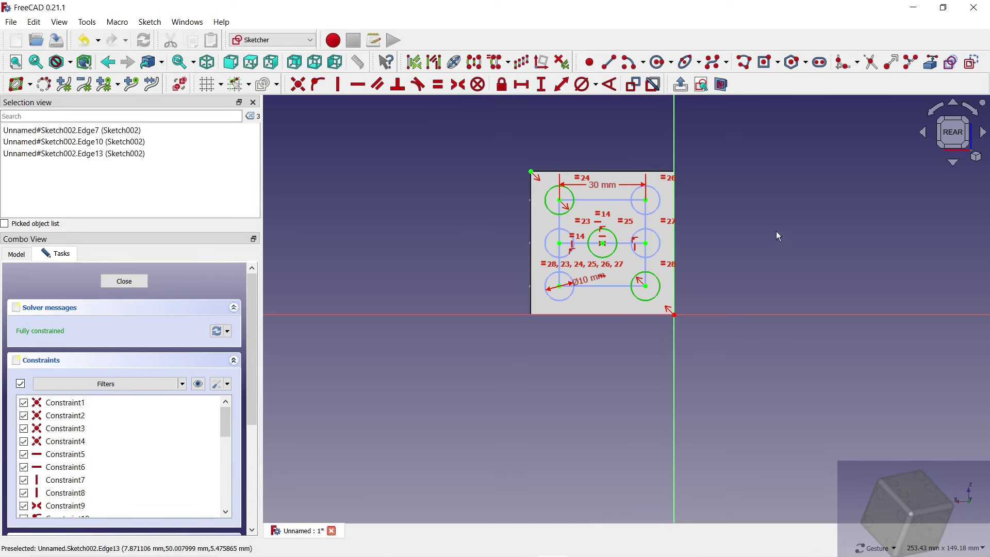
{"action": "left_click", "coordinate": [141, 282]}
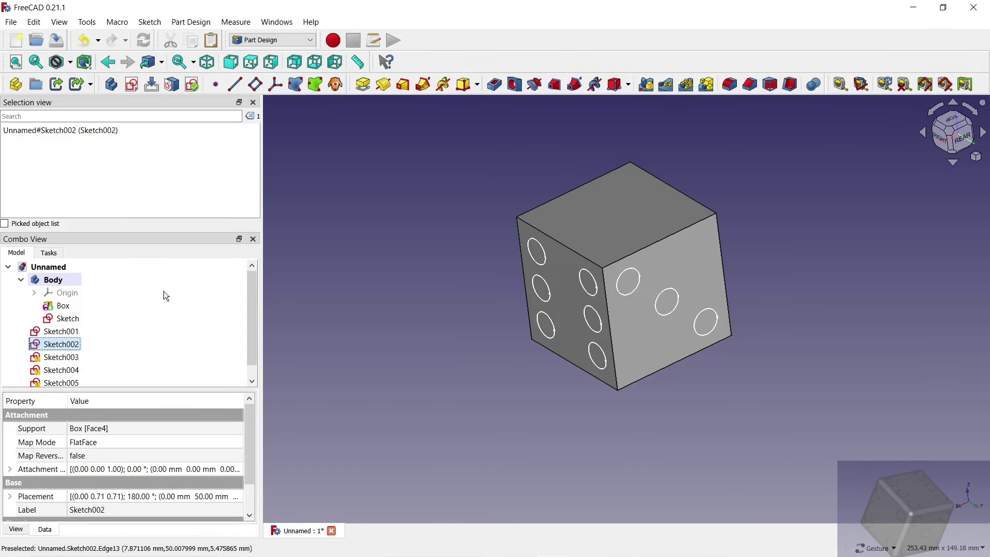
{"action": "left_click_drag", "start_coordinate": [705, 380], "coordinate": [494, 368]}
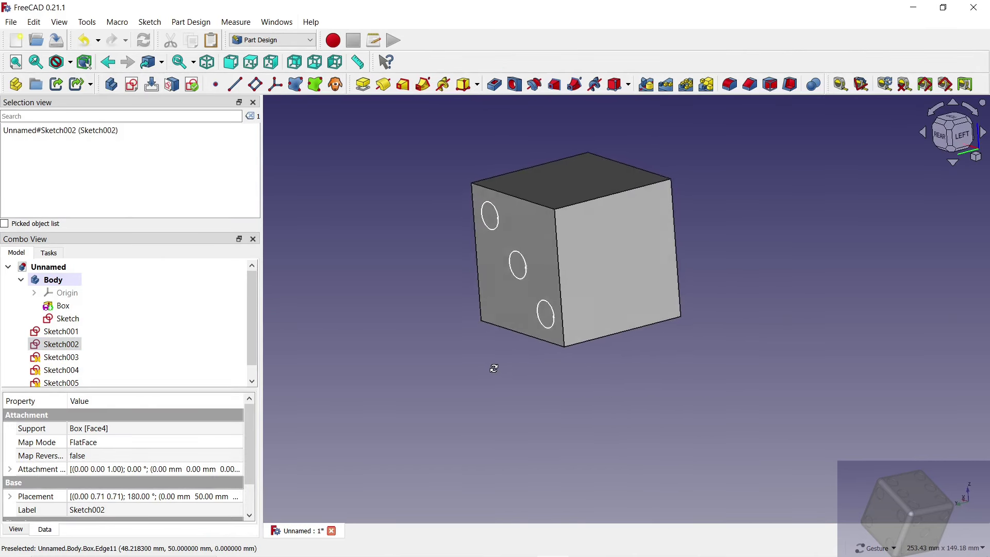
Reattach Sketch003 to another die face (Face1).
{"action": "left_click", "coordinate": [61, 357]}
{"action": "right_click", "coordinate": [61, 357]}
{"action": "left_click", "coordinate": [91, 103]}
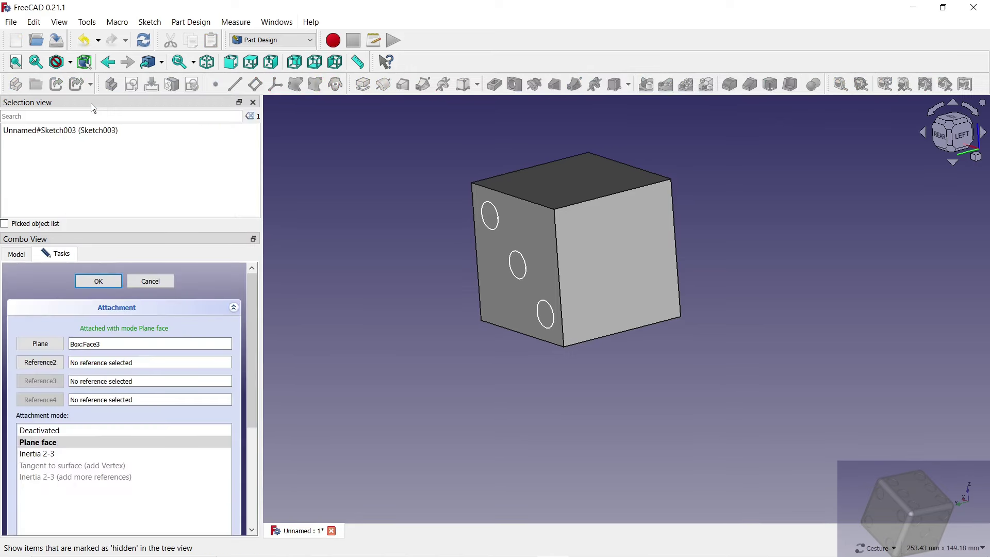
{"action": "left_click", "coordinate": [49, 341]}
{"action": "left_click", "coordinate": [584, 283]}
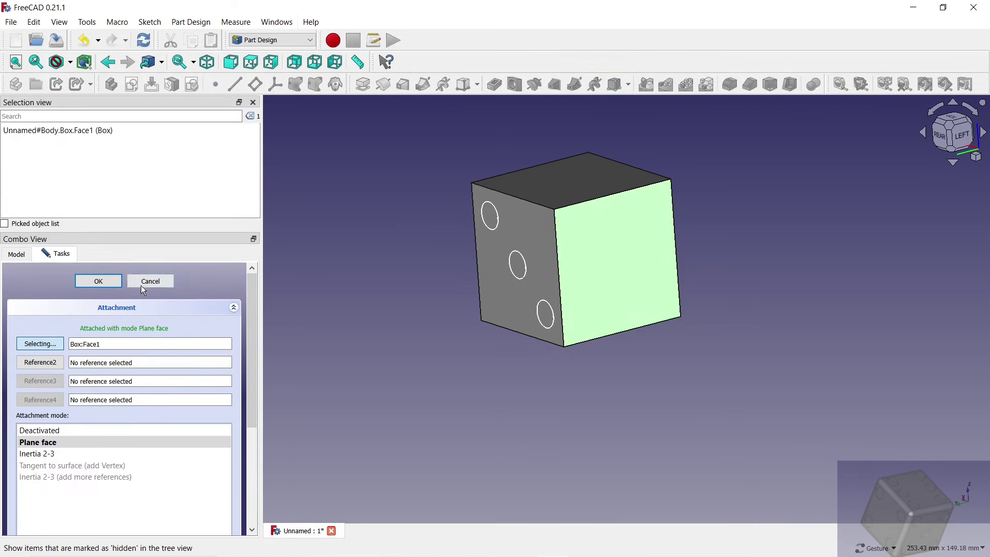
{"action": "left_click", "coordinate": [103, 283]}
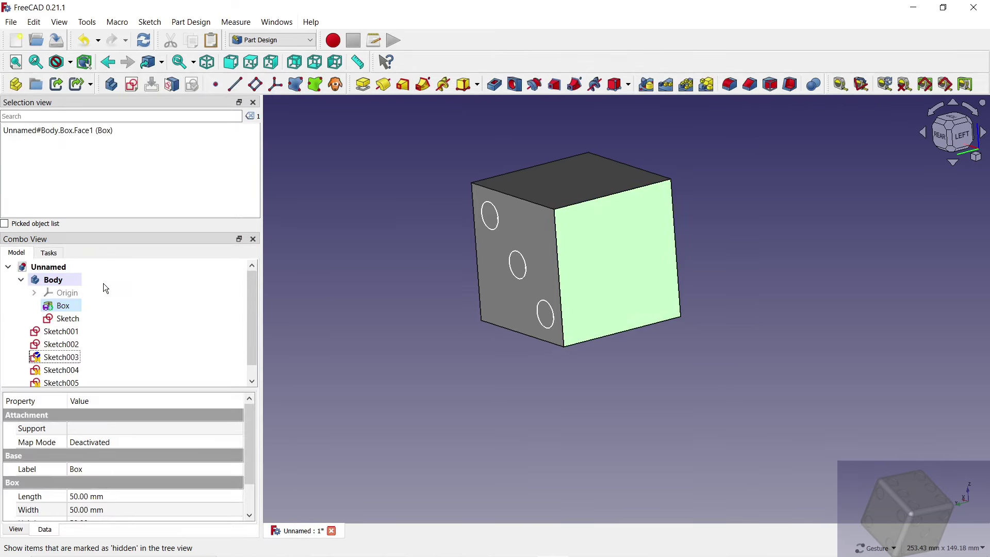
Centre Sketch003 with a symmetric constraint, keep only the centre circle as a dot, and close.
{"action": "double_click", "coordinate": [69, 361]}
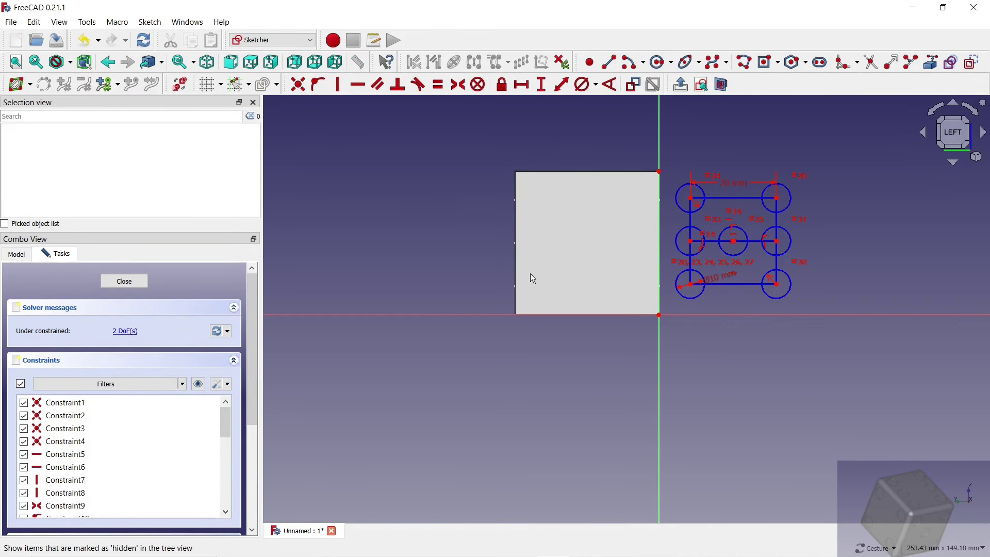
{"action": "left_click", "coordinate": [941, 63]}
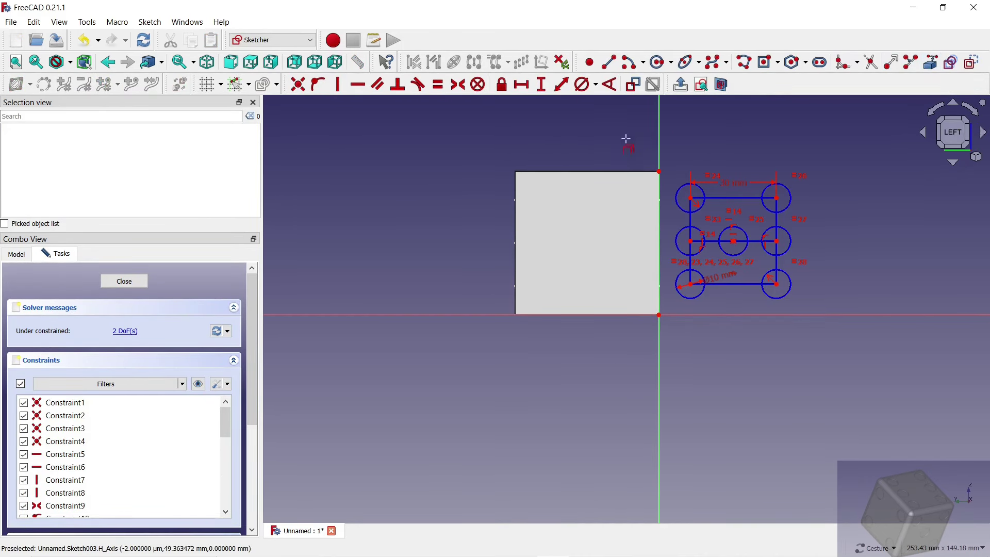
{"action": "left_click", "coordinate": [515, 171]}
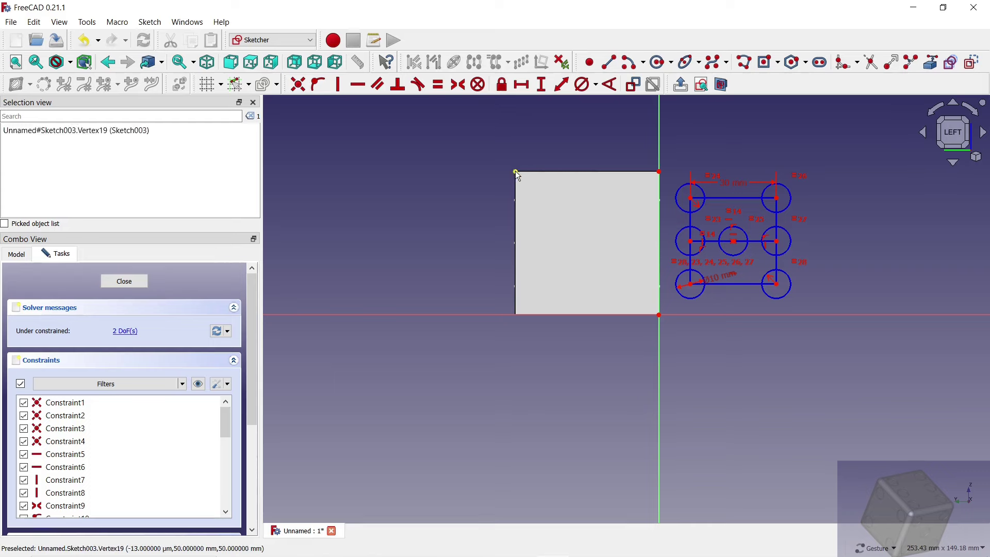
{"action": "left_click", "coordinate": [662, 316]}
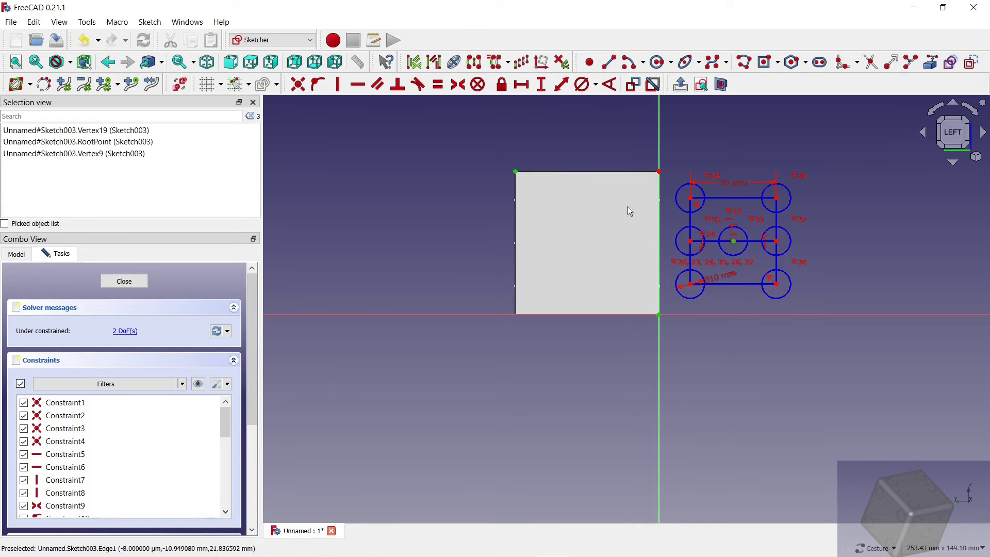
{"action": "left_click", "coordinate": [458, 84]}
{"action": "left_click", "coordinate": [573, 242]}
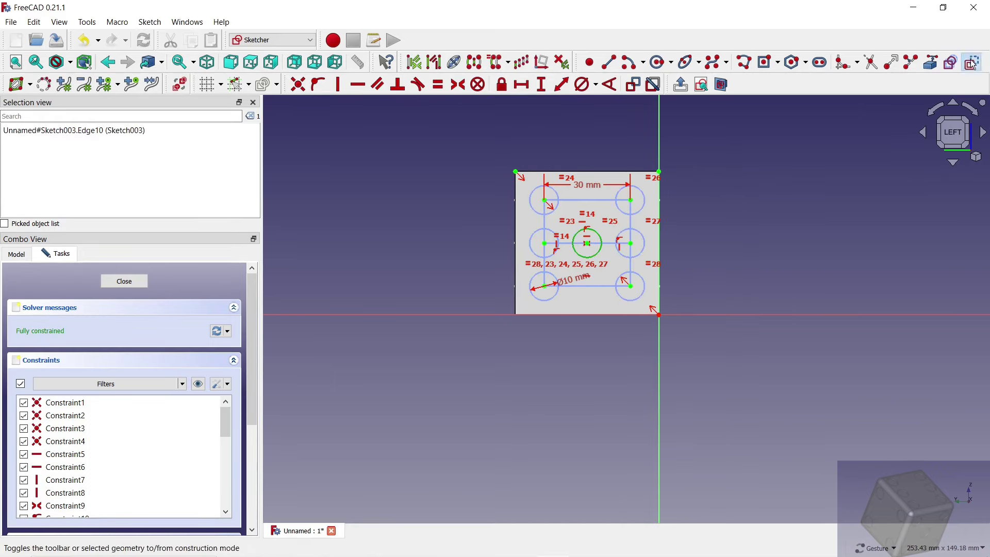
{"action": "left_click", "coordinate": [138, 281]}
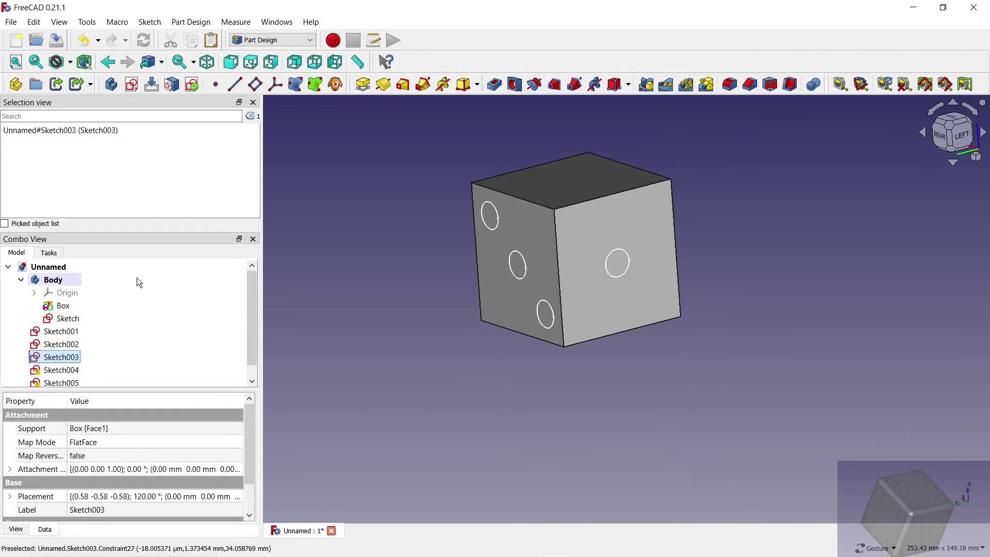
Reattach Sketch004 to the cube's top face.
{"action": "mouse_move", "coordinate": [397, 324]}
{"action": "left_mouse_down"}
{"action": "mouse_move", "coordinate": [659, 335]}
{"action": "mouse_move", "coordinate": [527, 348]}
{"action": "left_mouse_up"}
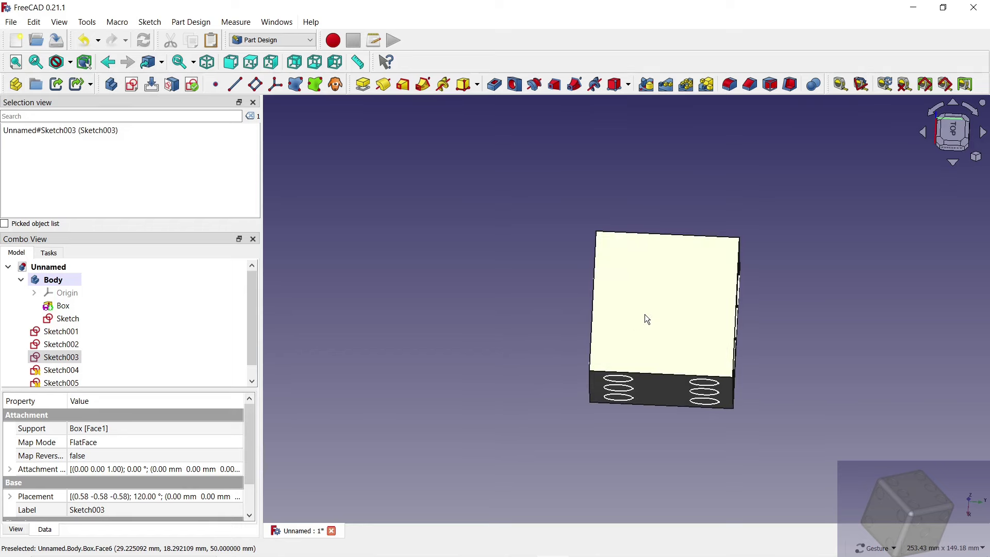
{"action": "left_click", "coordinate": [72, 370]}
{"action": "right_click", "coordinate": [69, 371]}
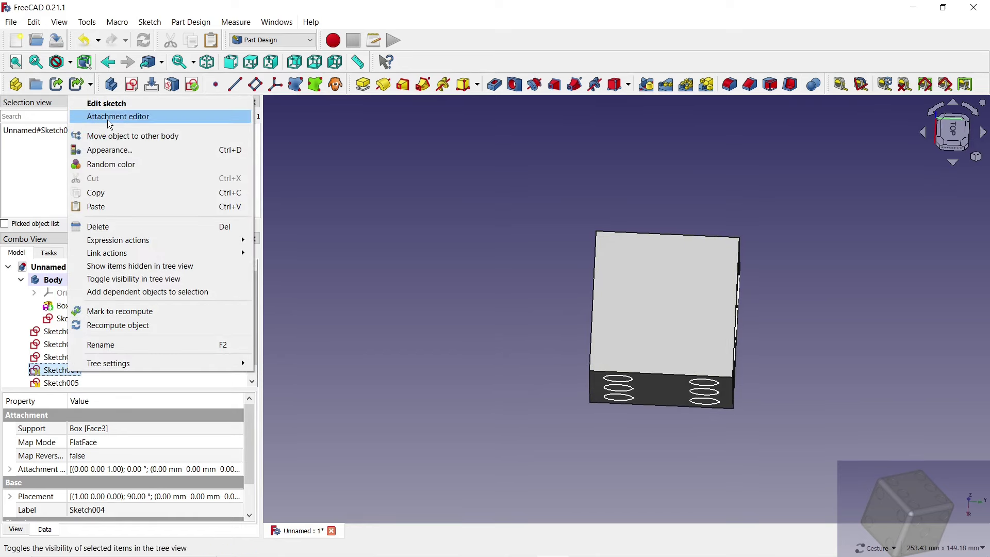
{"action": "left_click", "coordinate": [110, 117]}
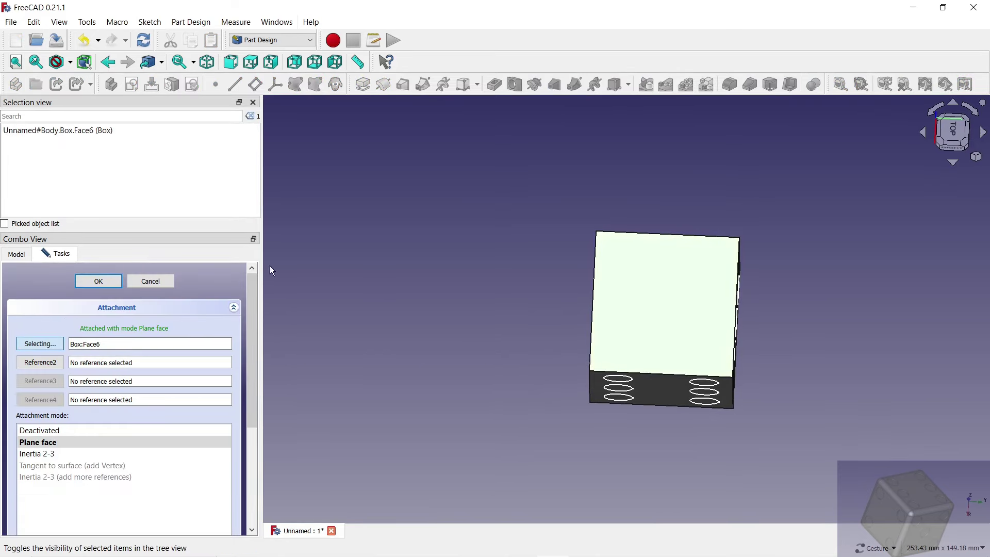
{"action": "left_click", "coordinate": [99, 281]}
Centre Sketch004's pattern with a symmetric constraint between origin and top-right corner.
{"action": "scroll", "coordinate": [79, 356], "scroll_direction": "down", "scroll_amount": 1}
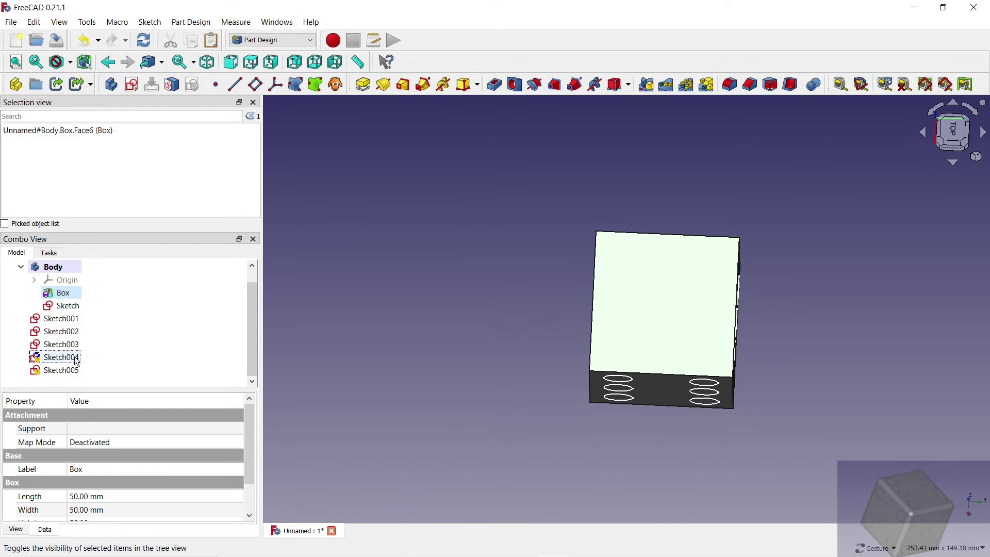
{"action": "double_click", "coordinate": [77, 358]}
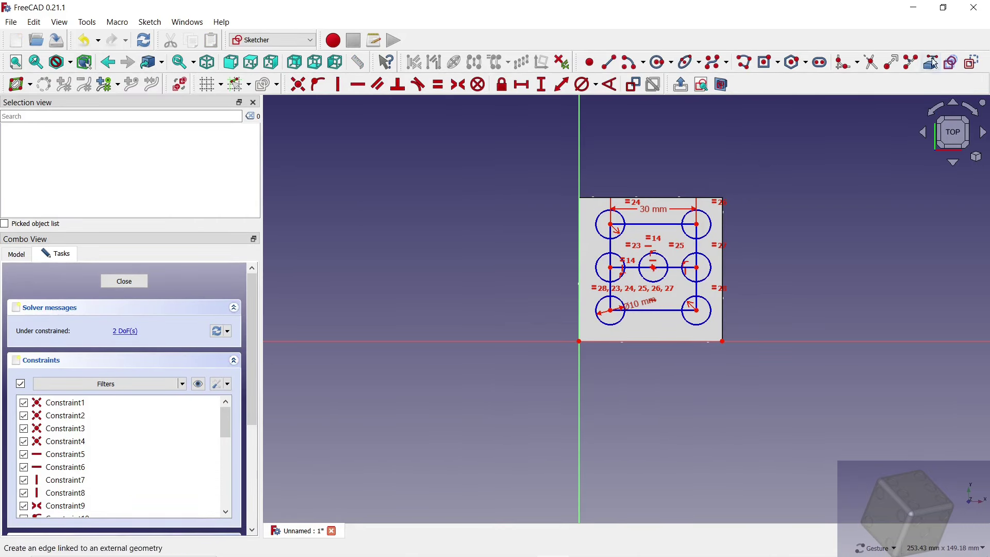
{"action": "scroll", "coordinate": [729, 205], "scroll_direction": "up", "scroll_amount": 2}
{"action": "scroll", "coordinate": [706, 205], "scroll_direction": "up", "scroll_amount": 2}
{"action": "scroll", "coordinate": [731, 156], "scroll_direction": "down", "scroll_amount": 3}
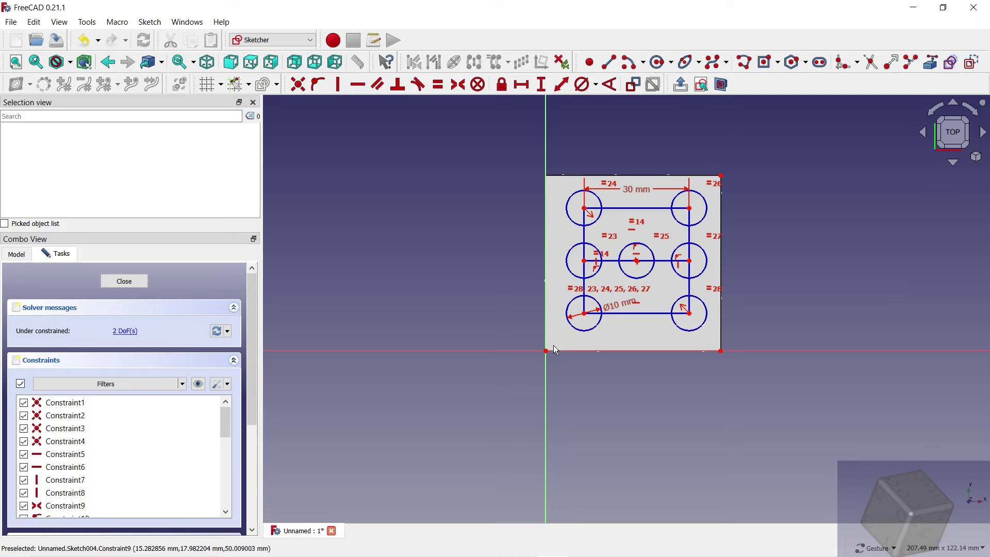
{"action": "left_click", "coordinate": [546, 351]}
{"action": "left_click", "coordinate": [721, 176]}
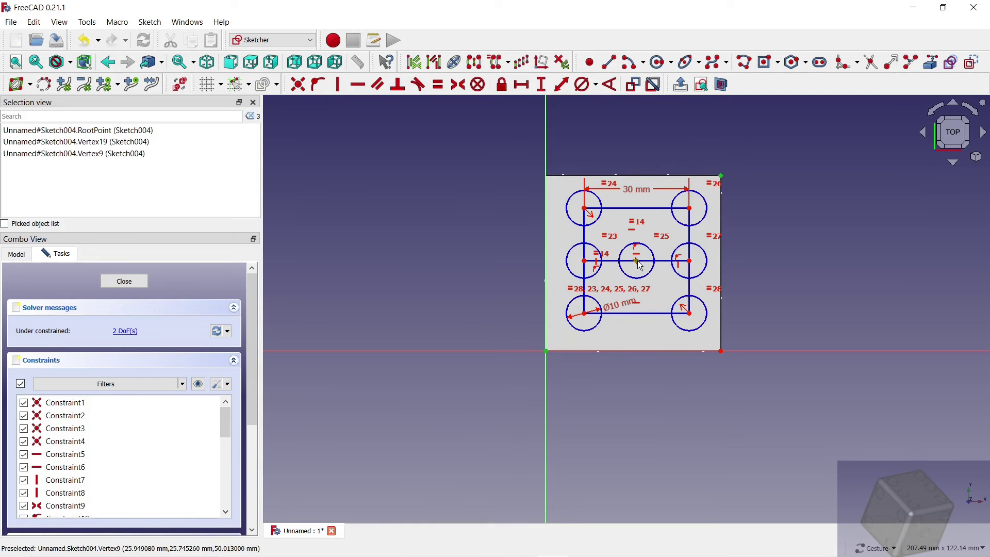
{"action": "left_click", "coordinate": [458, 85]}
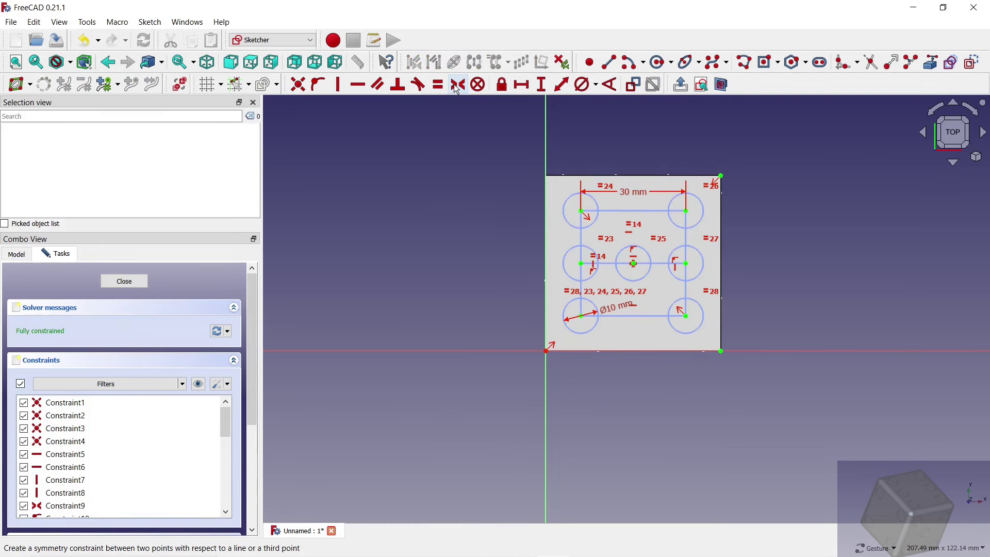
Turn the top-left and bottom-right circles into construction geometry and close the sketch.
{"action": "left_click", "coordinate": [596, 223]}
{"action": "left_click", "coordinate": [679, 304]}
{"action": "left_click", "coordinate": [973, 62]}
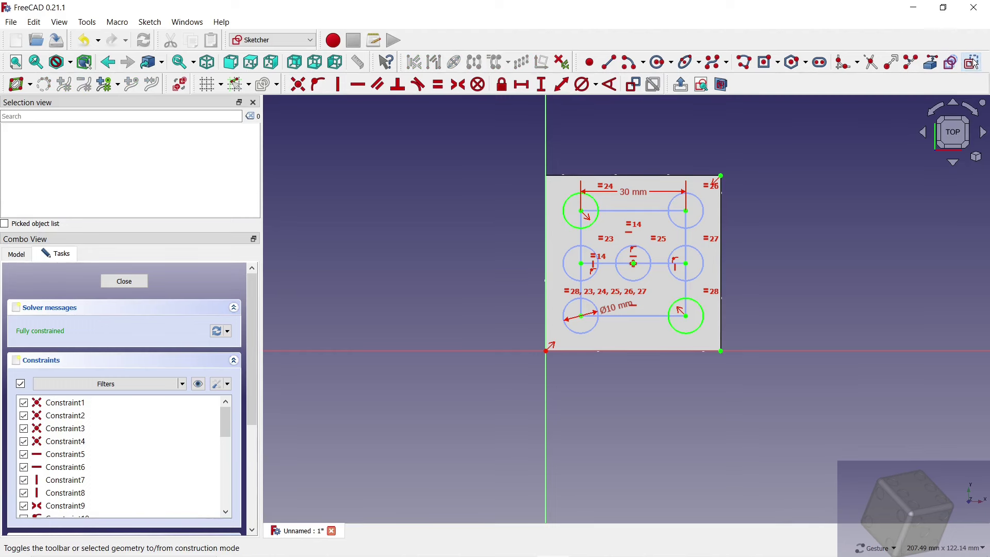
{"action": "left_click", "coordinate": [138, 280]}
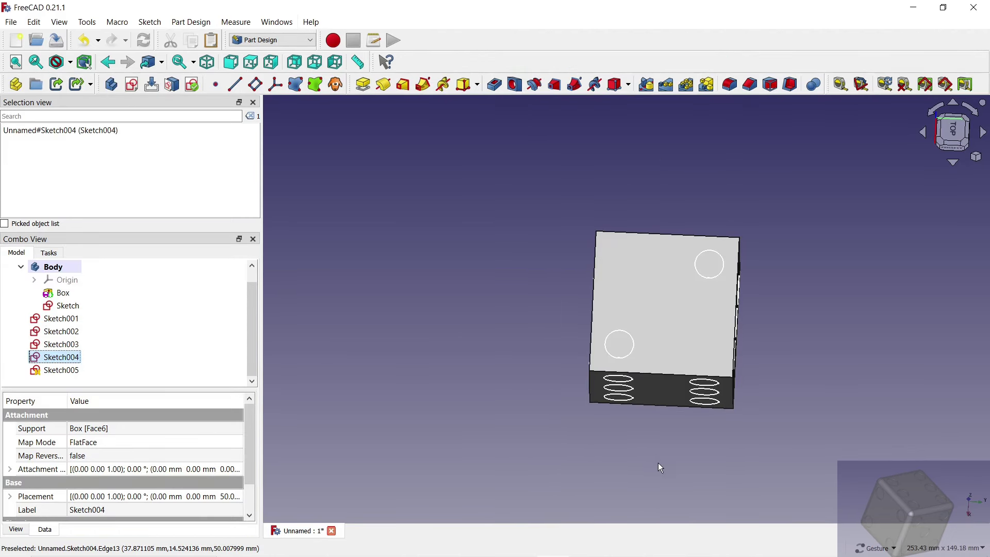
Reattach Sketch005 to the cube's lower face.
{"action": "left_click_drag", "start_coordinate": [659, 467], "coordinate": [643, 295]}
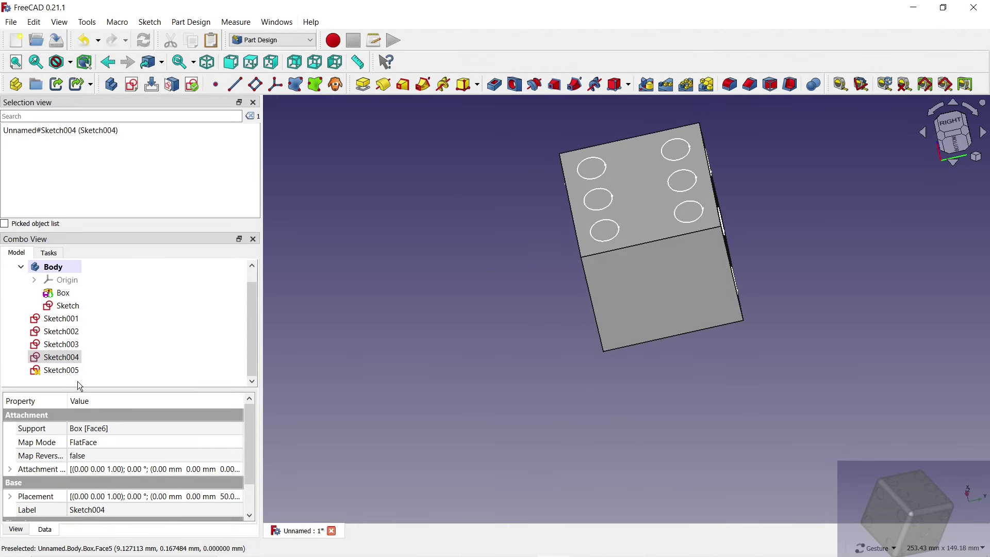
{"action": "right_click", "coordinate": [53, 371]}
{"action": "left_click", "coordinate": [98, 114]}
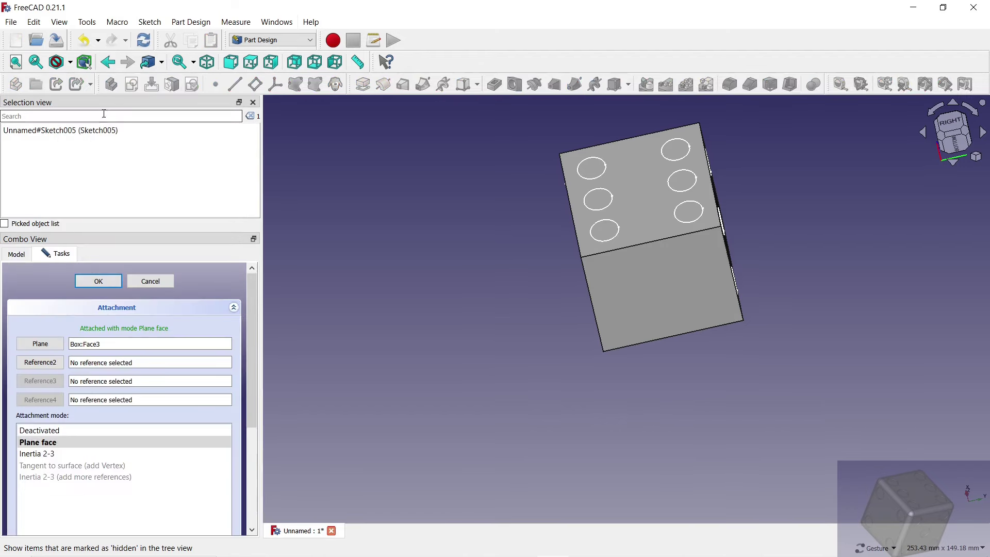
{"action": "left_click", "coordinate": [31, 345]}
{"action": "left_click", "coordinate": [666, 300]}
{"action": "left_click", "coordinate": [112, 283]}
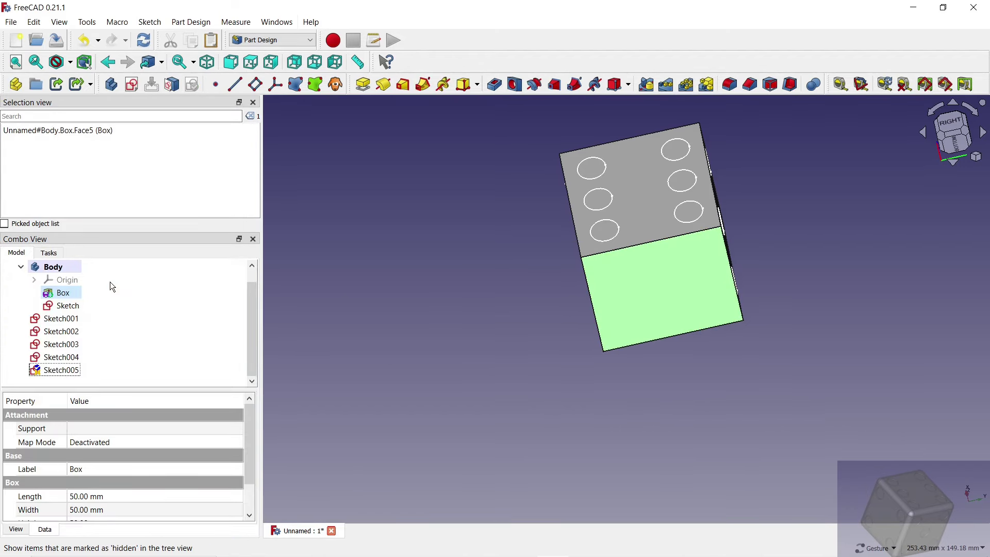
Centre Sketch005's hole pattern with a symmetric constraint about the centre point.
{"action": "double_click", "coordinate": [61, 372]}
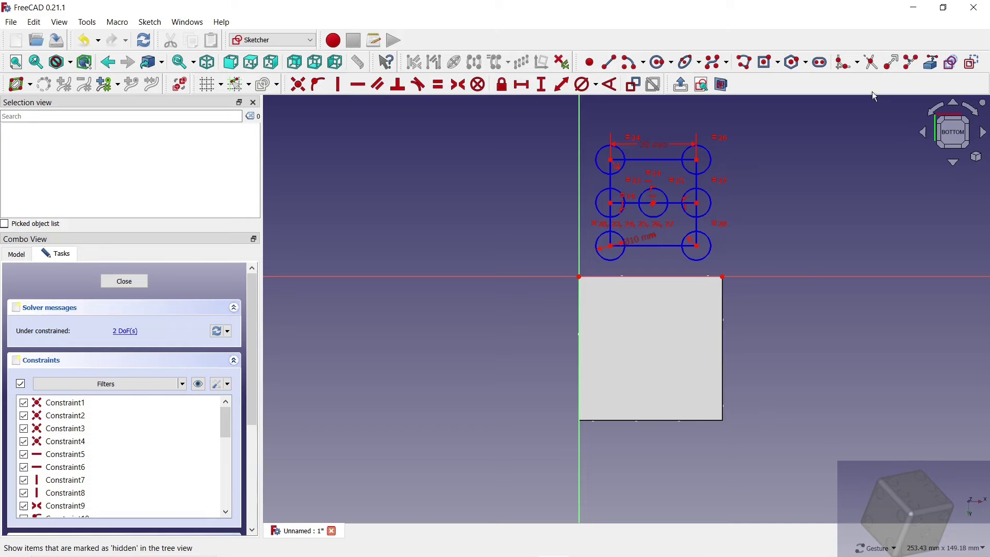
{"action": "left_click", "coordinate": [930, 63]}
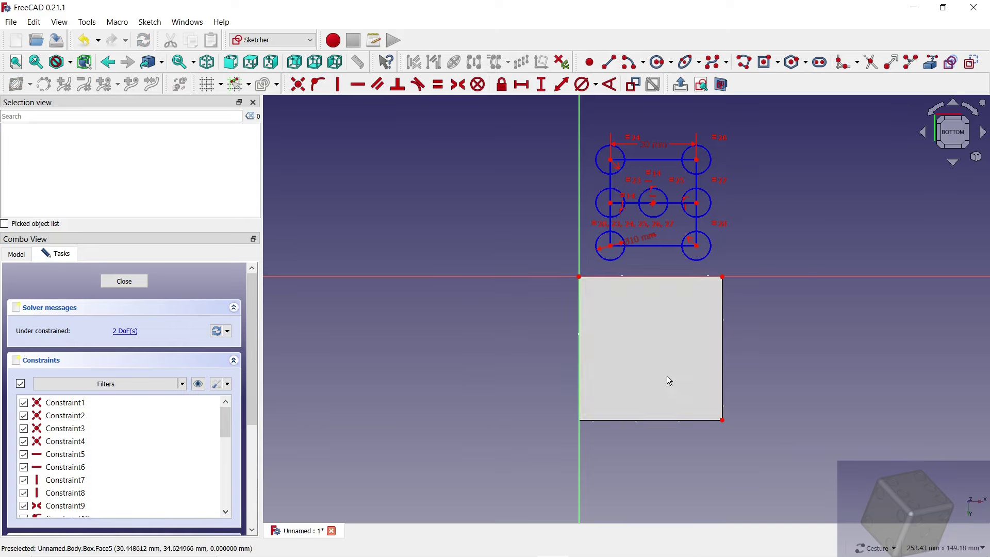
{"action": "left_click", "coordinate": [579, 276]}
{"action": "left_click", "coordinate": [723, 421]}
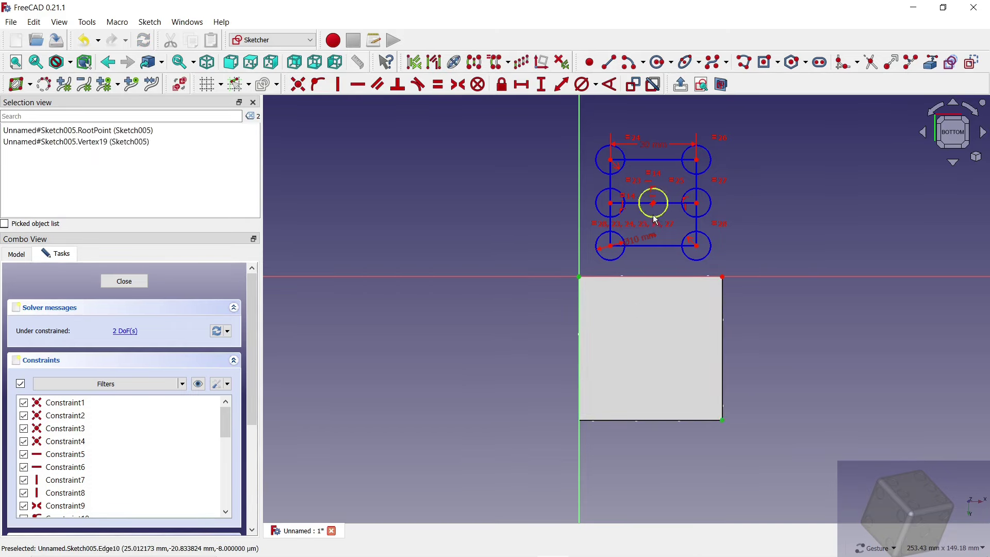
{"action": "left_click", "coordinate": [654, 203]}
{"action": "left_click", "coordinate": [459, 88]}
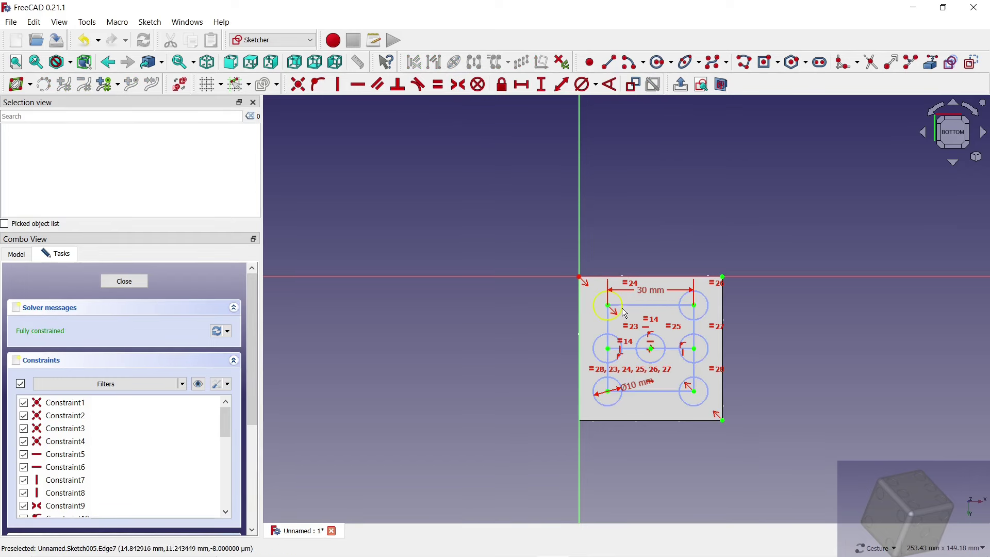
Convert the top-left, centre, top-right and bottom-right circles to construction, then leave the sketch.
{"action": "left_click", "coordinate": [596, 298]}
{"action": "left_click", "coordinate": [665, 343]}
{"action": "left_click", "coordinate": [691, 320]}
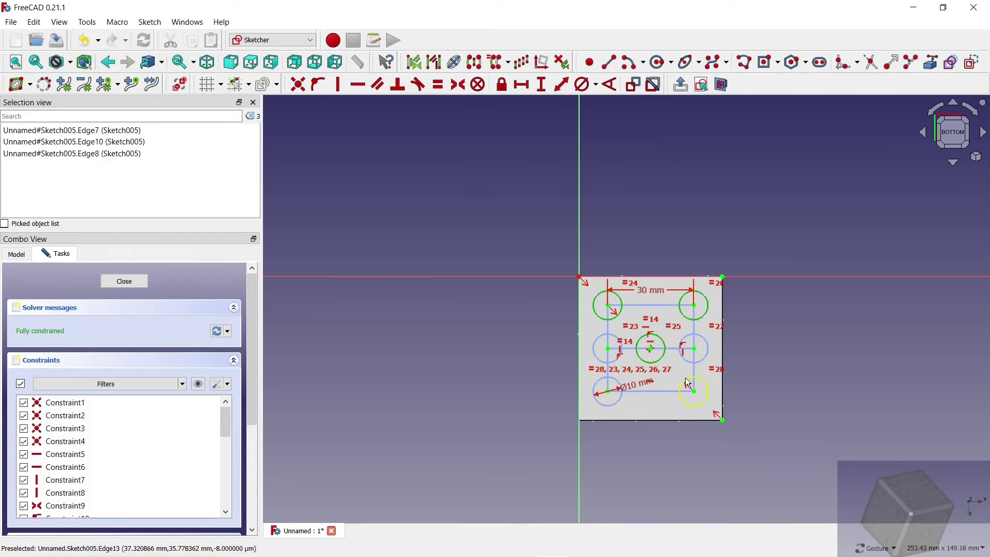
{"action": "left_click", "coordinate": [686, 379]}
{"action": "left_click", "coordinate": [972, 62]}
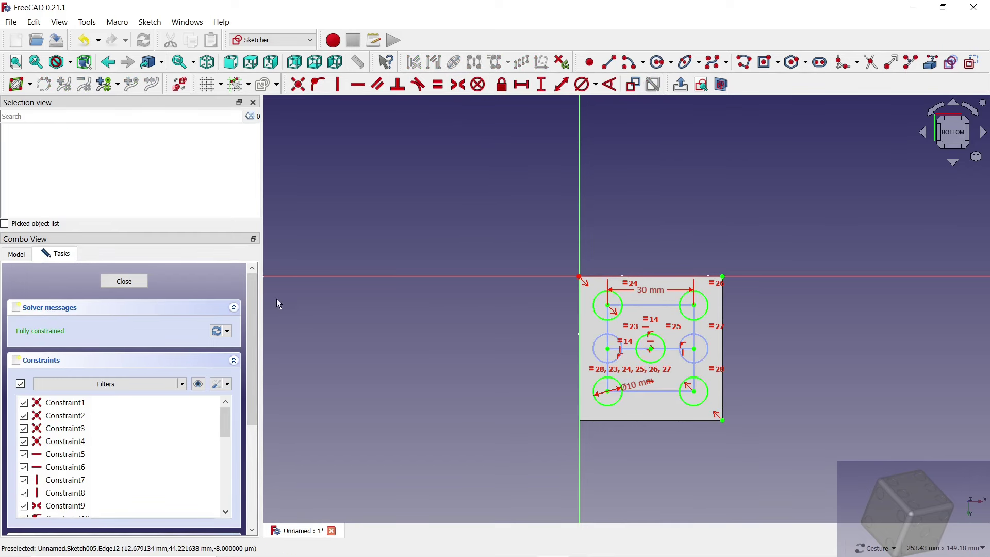
{"action": "left_click_drag", "start_coordinate": [518, 256], "coordinate": [720, 301]}
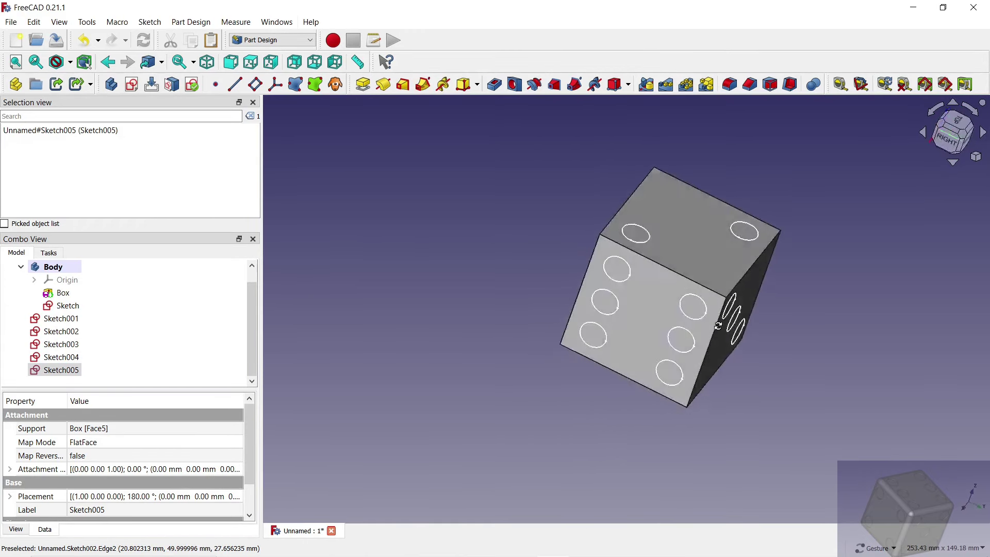
Pocket the first pip sketch 1 mm deep into the die.
{"action": "left_click", "coordinate": [69, 306]}
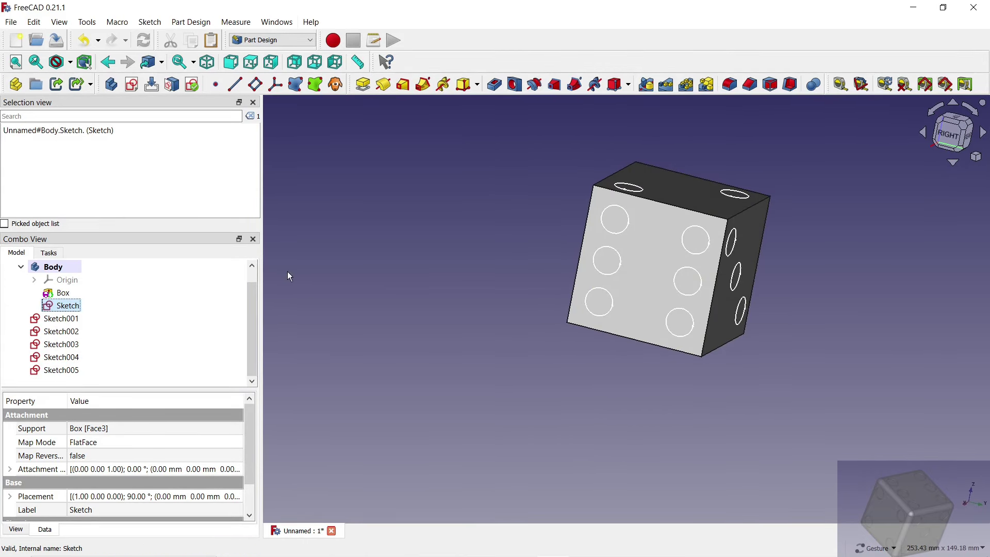
{"action": "left_click", "coordinate": [494, 85]}
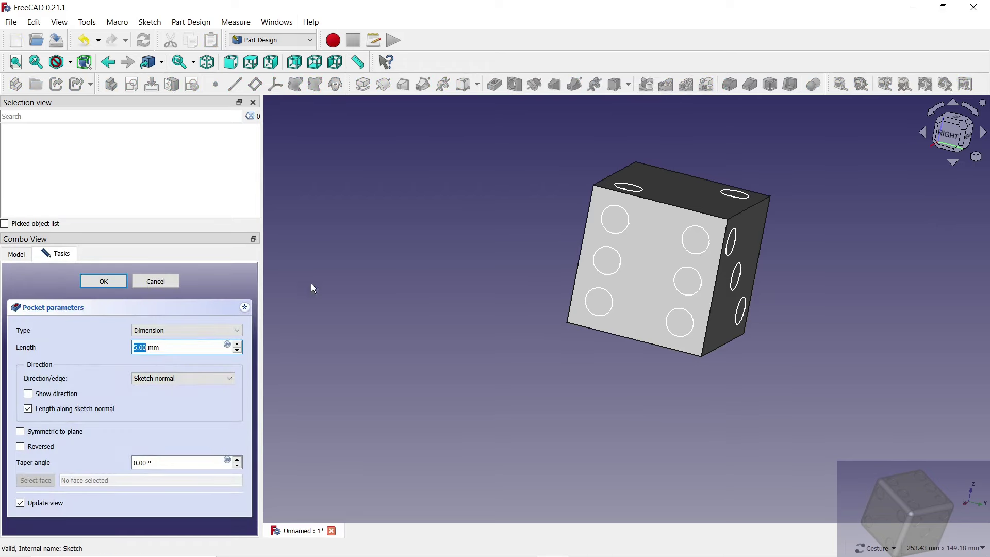
{"action": "mouse_move", "coordinate": [553, 272]}
{"action": "left_mouse_down"}
{"action": "mouse_move", "coordinate": [551, 295]}
{"action": "mouse_move", "coordinate": [516, 310]}
{"action": "left_mouse_up"}
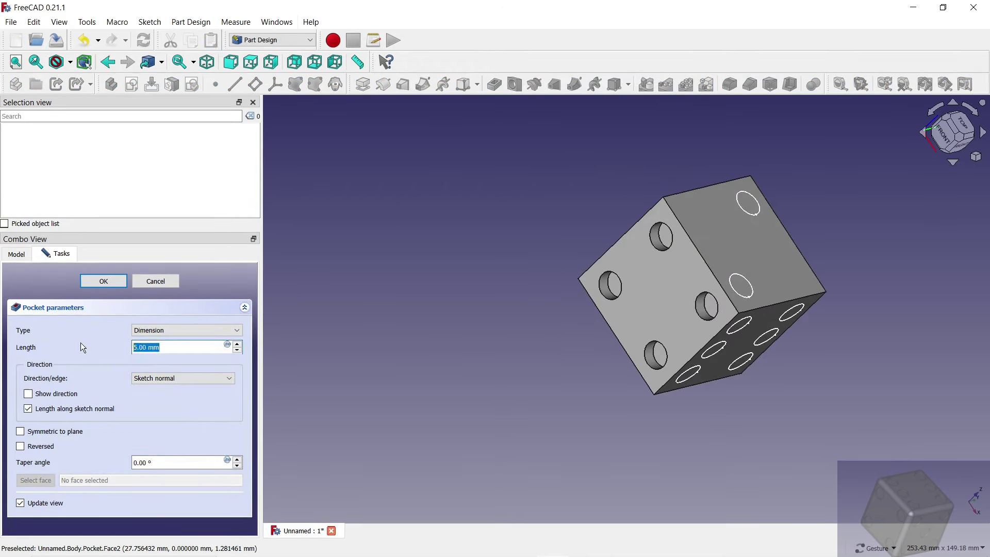
{"action": "type", "text": "1"}
{"action": "left_click", "coordinate": [102, 283]}
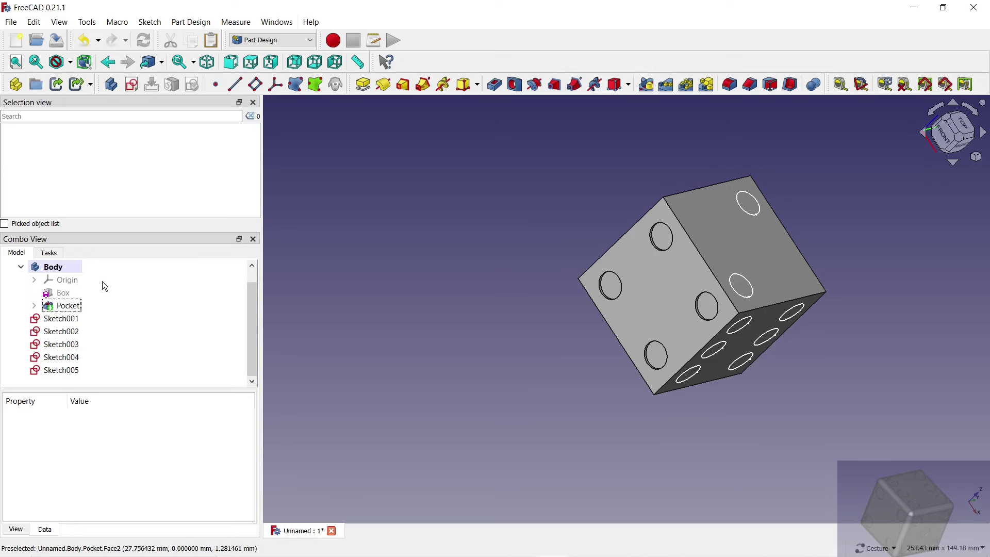
Bind Sketch001 and Sketch002 into the body and pocket them as Pocket001 and Pocket002.
{"action": "left_click", "coordinate": [68, 321]}
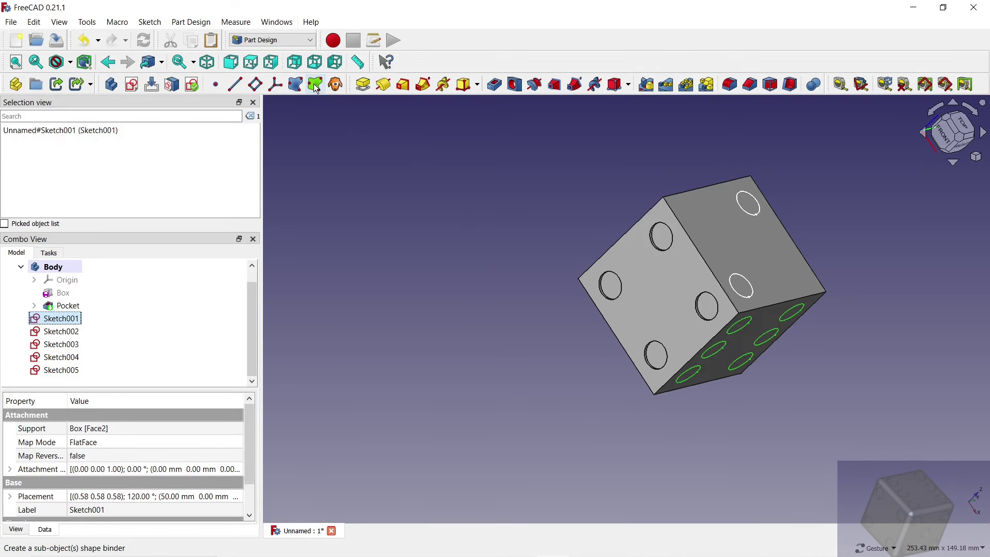
{"action": "left_click", "coordinate": [315, 85]}
{"action": "left_click", "coordinate": [67, 318]}
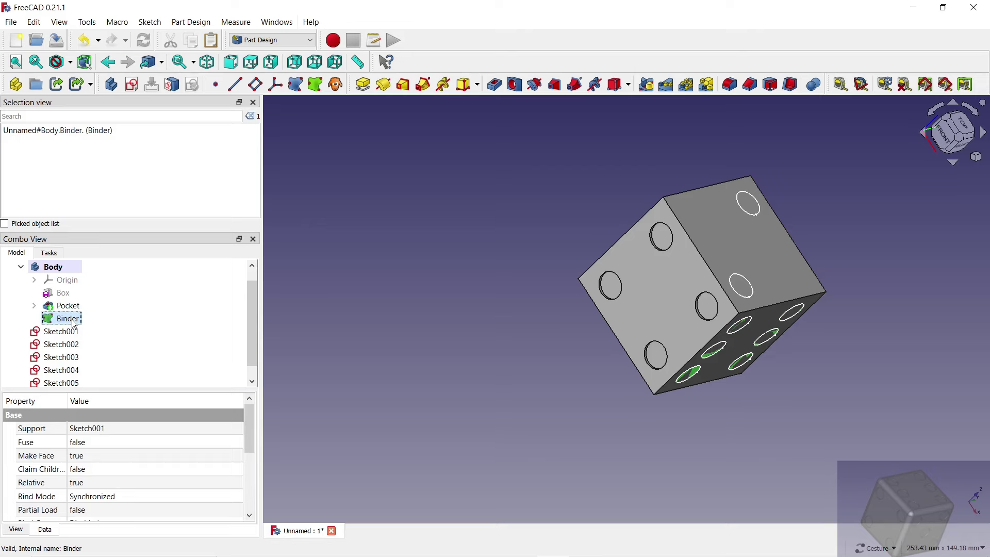
{"action": "left_click_drag", "start_coordinate": [860, 392], "coordinate": [747, 325]}
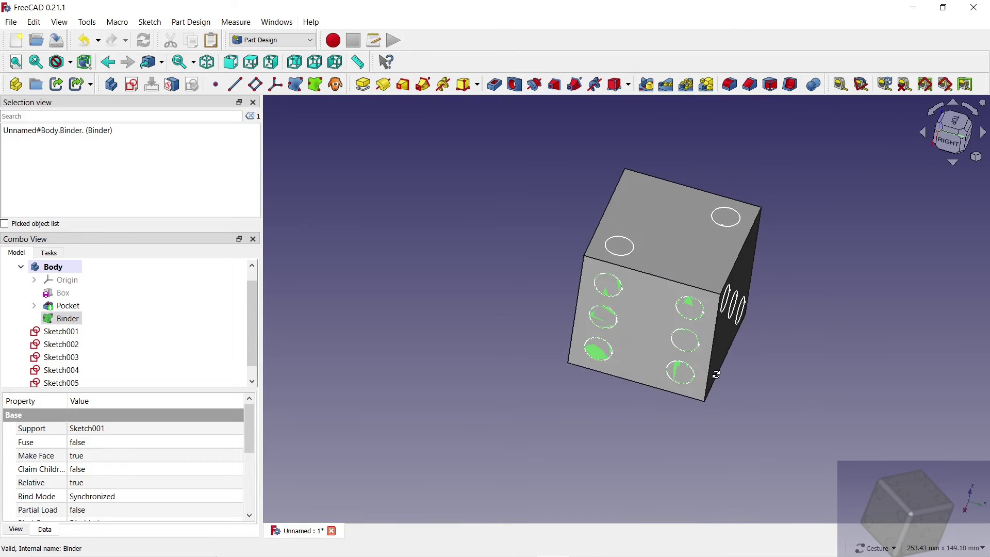
{"action": "left_click", "coordinate": [495, 84]}
{"action": "left_click", "coordinate": [114, 283]}
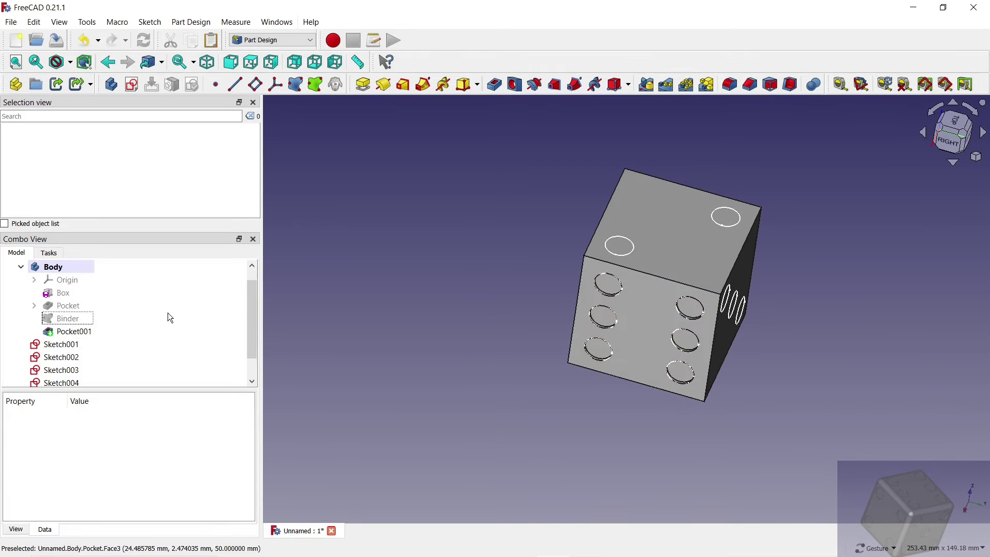
{"action": "left_click", "coordinate": [80, 357]}
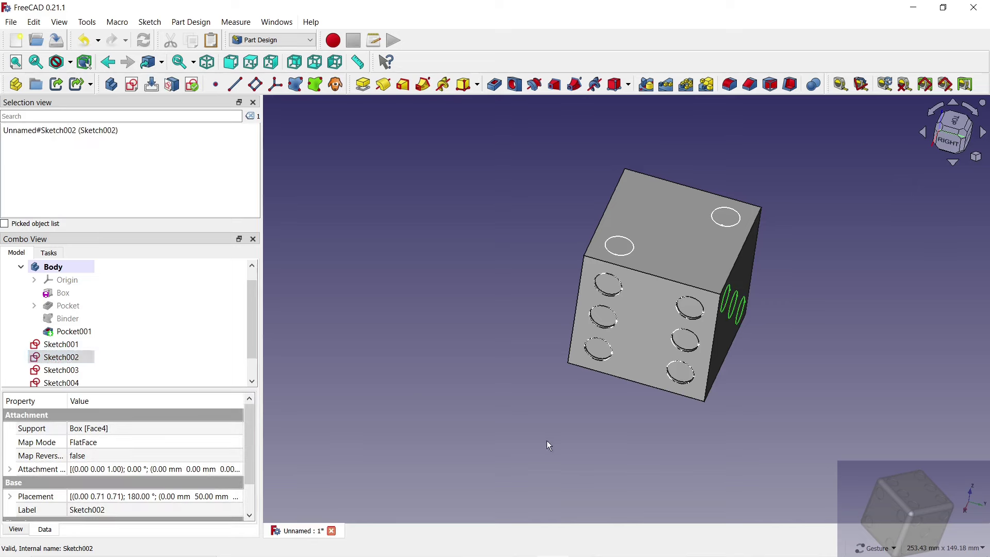
{"action": "left_click_drag", "start_coordinate": [547, 441], "coordinate": [385, 403]}
{"action": "left_click", "coordinate": [316, 85]}
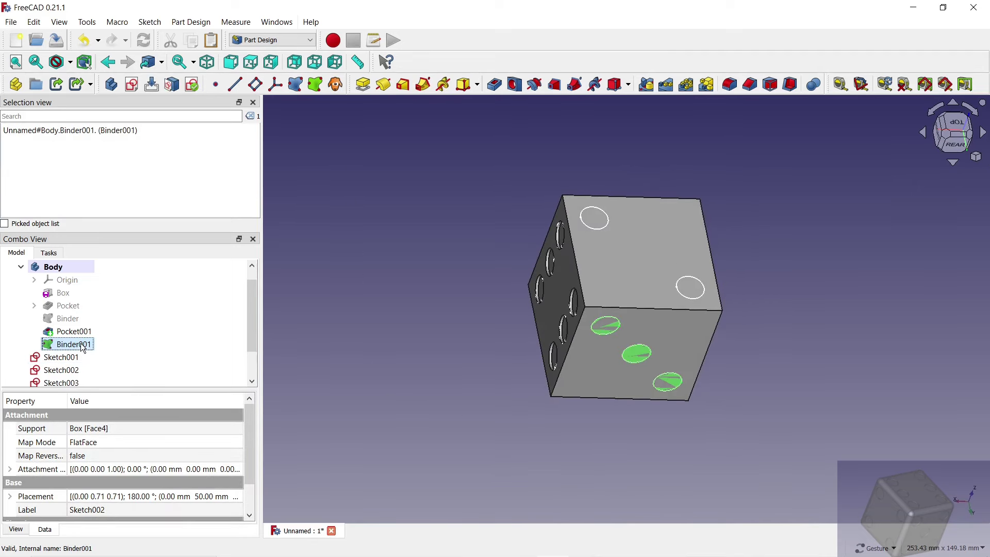
{"action": "left_click", "coordinate": [497, 88]}
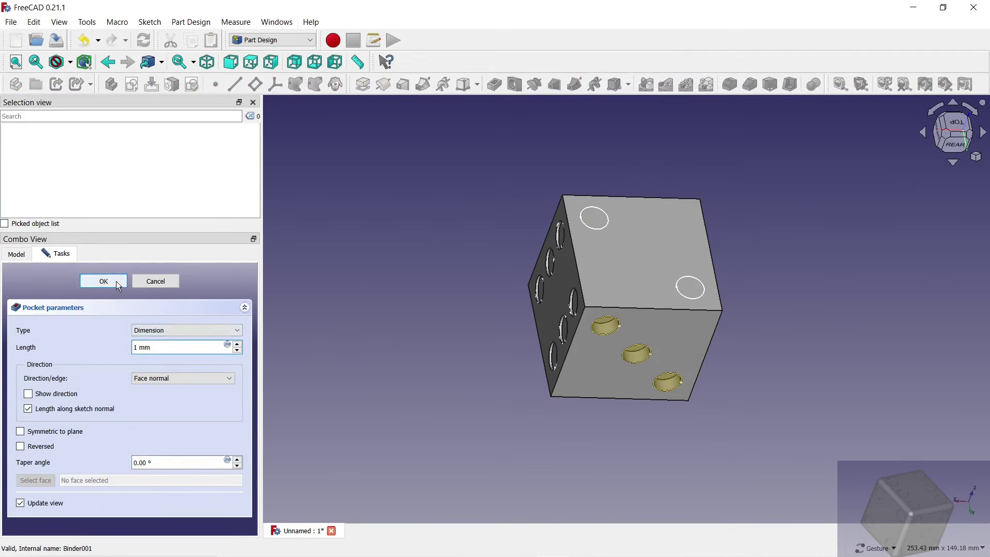
{"action": "key", "text": "Return"}
{"action": "left_click_drag", "start_coordinate": [683, 426], "coordinate": [497, 398]}
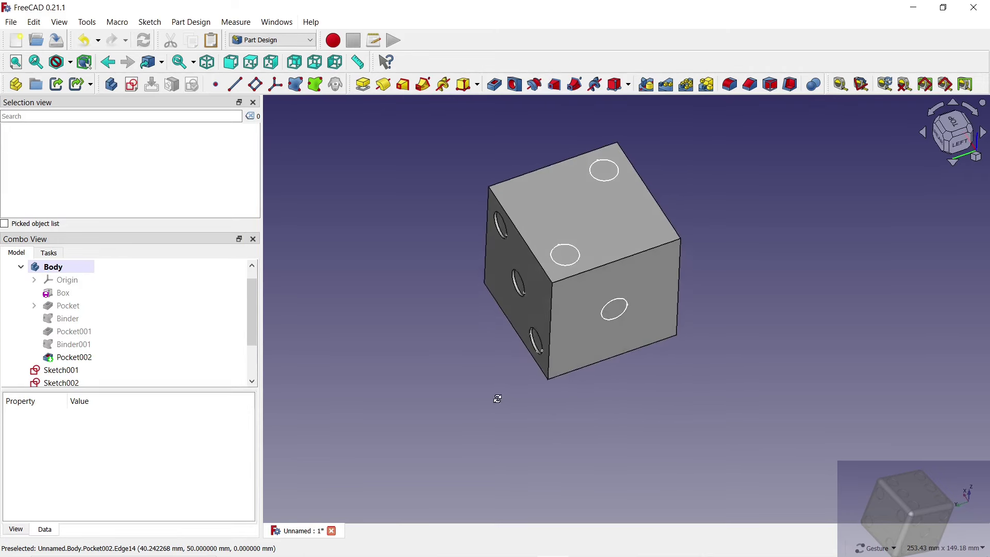
{"action": "scroll", "coordinate": [107, 335], "scroll_direction": "down", "scroll_amount": 1}
Bind Sketch003 and Sketch004 and cut their 1 mm pip pockets.
{"action": "left_click", "coordinate": [76, 358]}
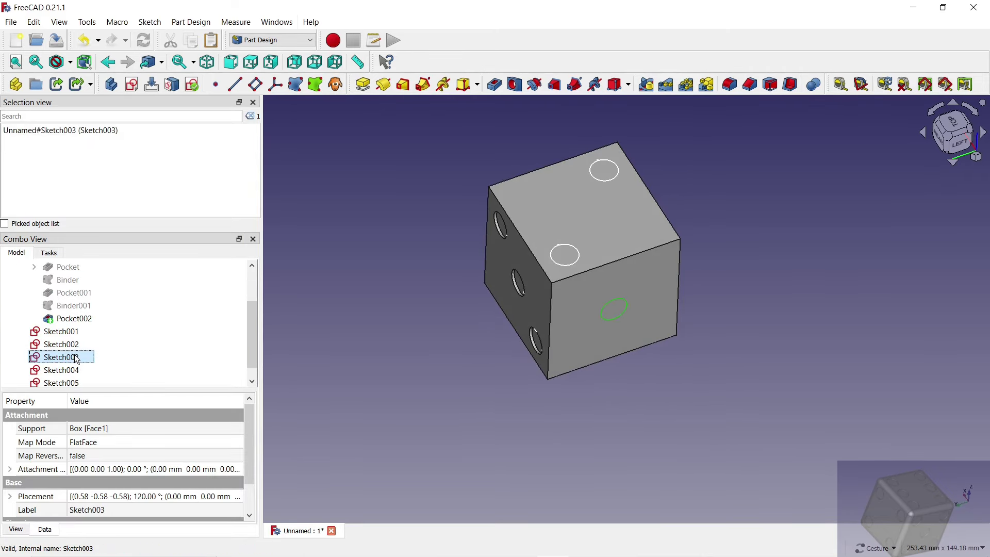
{"action": "left_click", "coordinate": [315, 86]}
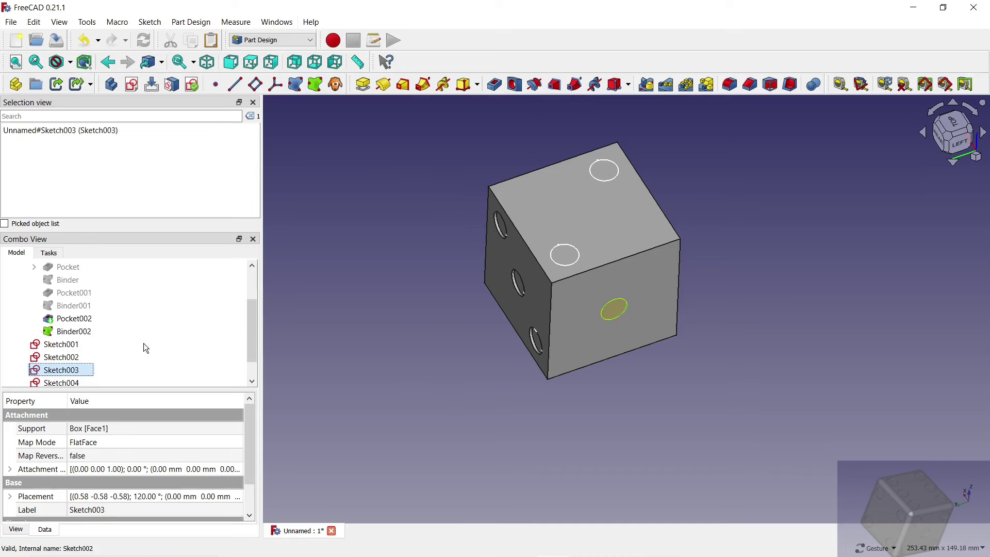
{"action": "left_click", "coordinate": [75, 332]}
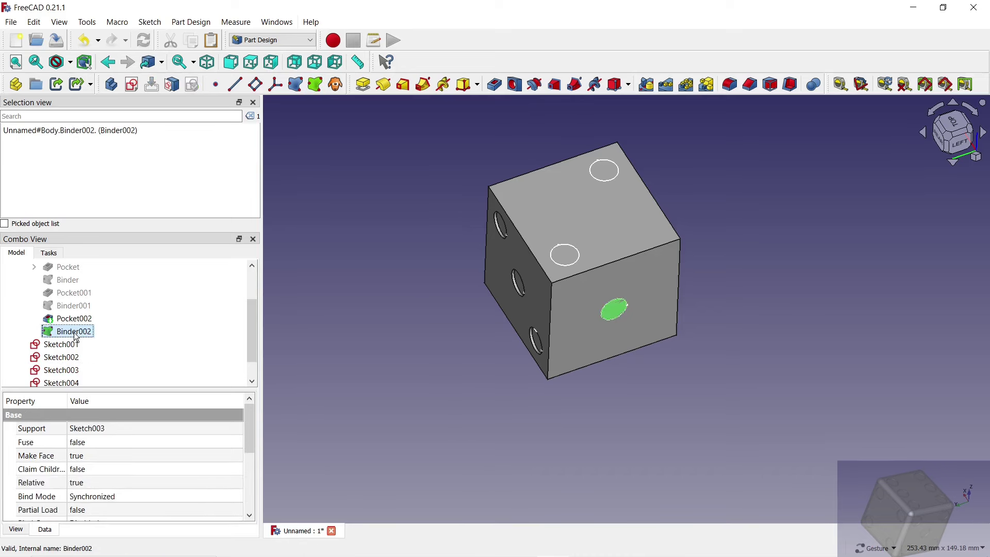
{"action": "left_click", "coordinate": [495, 84]}
{"action": "scroll", "coordinate": [631, 326], "scroll_direction": "up", "scroll_amount": 3}
{"action": "type", "text": "1"}
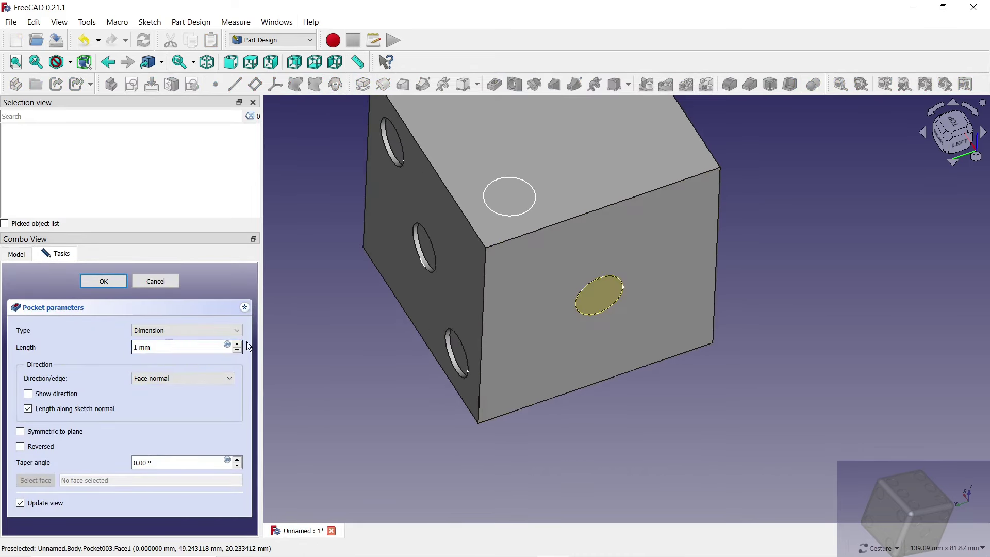
{"action": "left_click", "coordinate": [105, 281]}
{"action": "scroll", "coordinate": [134, 350], "scroll_direction": "down", "scroll_amount": 1}
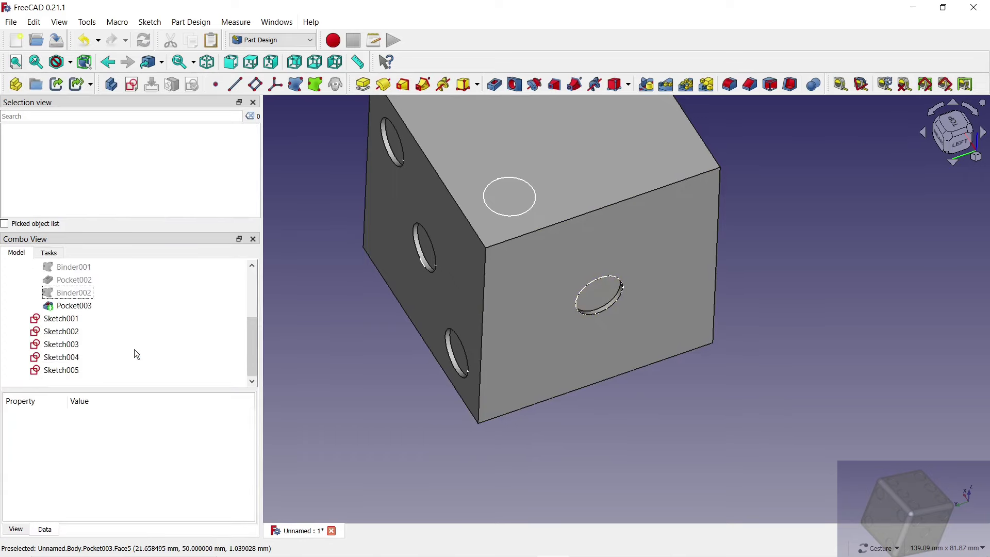
{"action": "mouse_move", "coordinate": [481, 419]}
{"action": "left_mouse_down"}
{"action": "mouse_move", "coordinate": [335, 398]}
{"action": "mouse_move", "coordinate": [610, 318]}
{"action": "mouse_move", "coordinate": [583, 330]}
{"action": "mouse_move", "coordinate": [587, 353]}
{"action": "left_mouse_up"}
{"action": "left_click", "coordinate": [75, 359]}
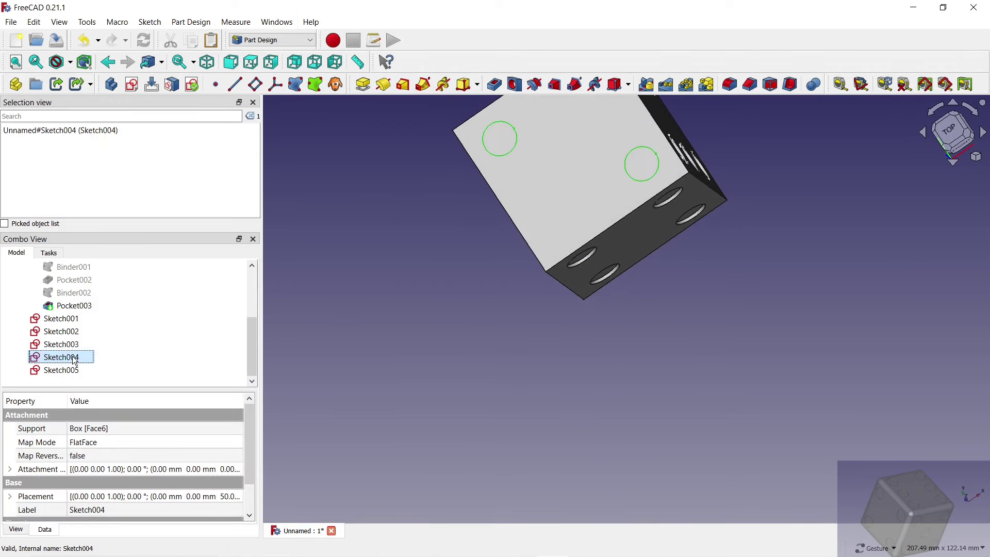
{"action": "left_click", "coordinate": [315, 86]}
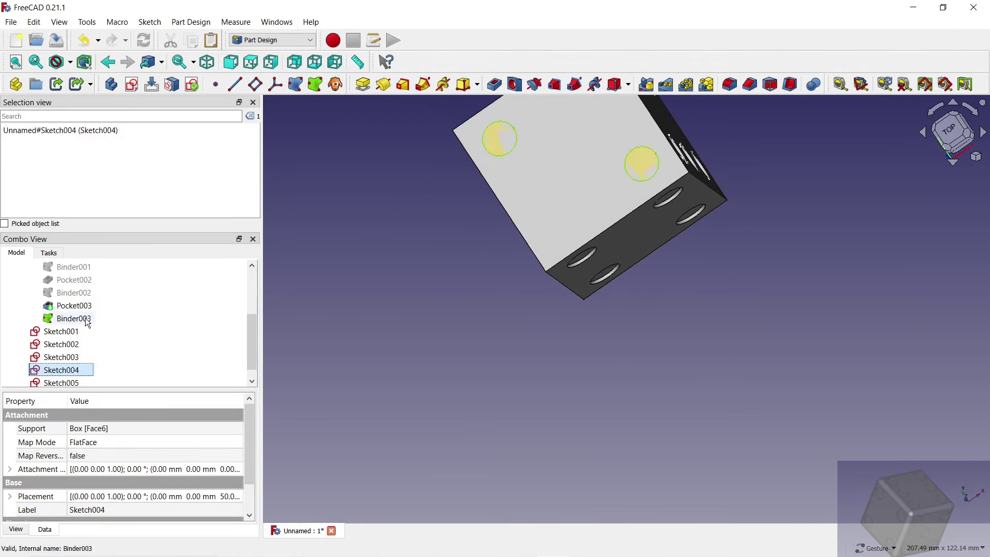
{"action": "left_click", "coordinate": [494, 85]}
{"action": "left_click", "coordinate": [109, 281]}
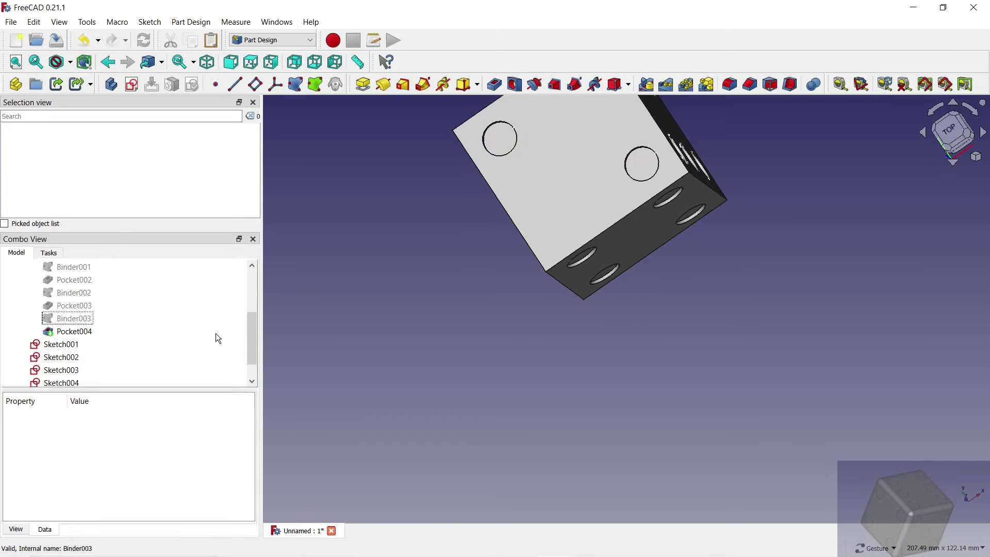
Bind Sketch005 and cut the five-pip pocket with the direction reversed into the die.
{"action": "left_click", "coordinate": [61, 369]}
{"action": "mouse_move", "coordinate": [547, 386]}
{"action": "left_mouse_down"}
{"action": "mouse_move", "coordinate": [592, 326]}
{"action": "mouse_move", "coordinate": [530, 190]}
{"action": "mouse_move", "coordinate": [635, 344]}
{"action": "left_mouse_up"}
{"action": "scroll", "coordinate": [724, 462], "scroll_direction": "up", "scroll_amount": 3}
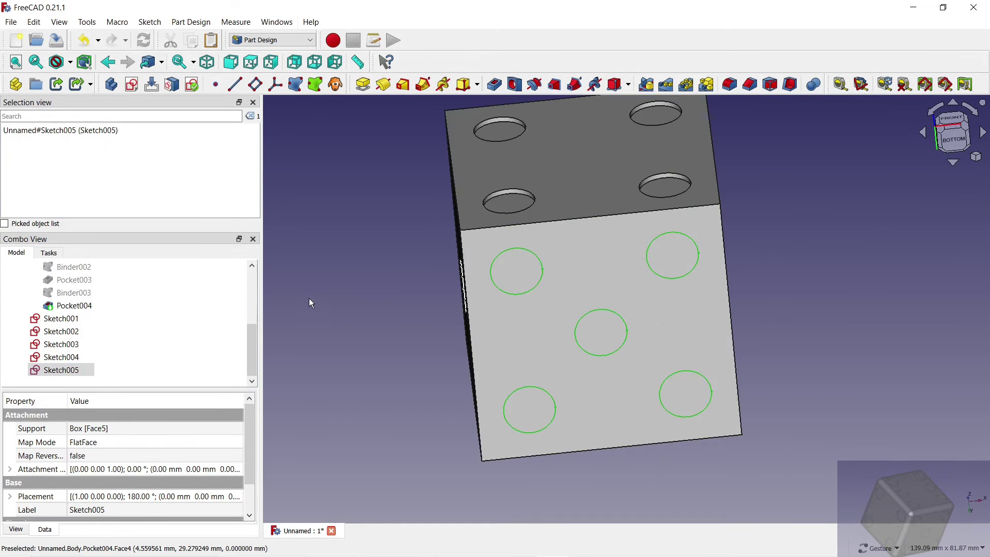
{"action": "left_click", "coordinate": [315, 84]}
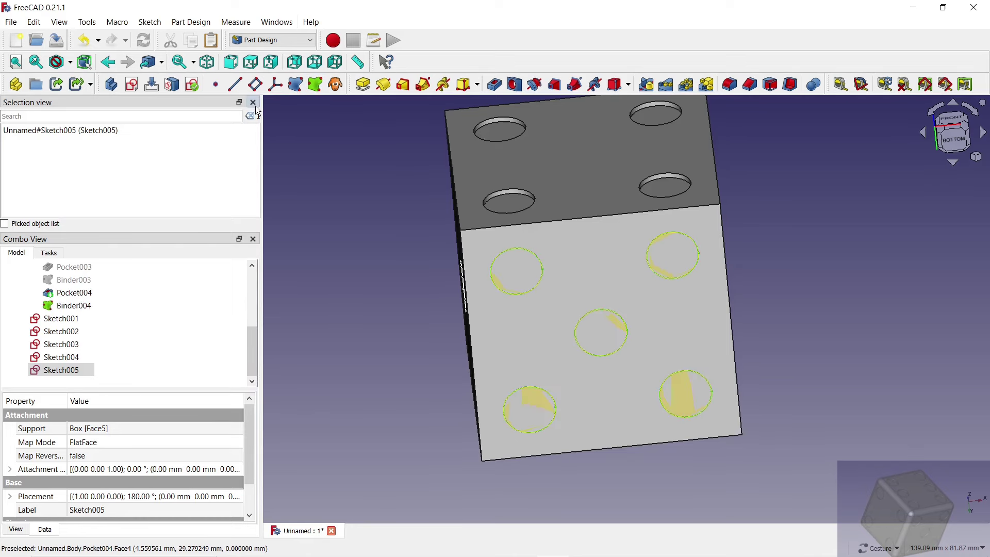
{"action": "left_click_drag", "start_coordinate": [391, 268], "coordinate": [756, 360]}
{"action": "left_click", "coordinate": [89, 307]}
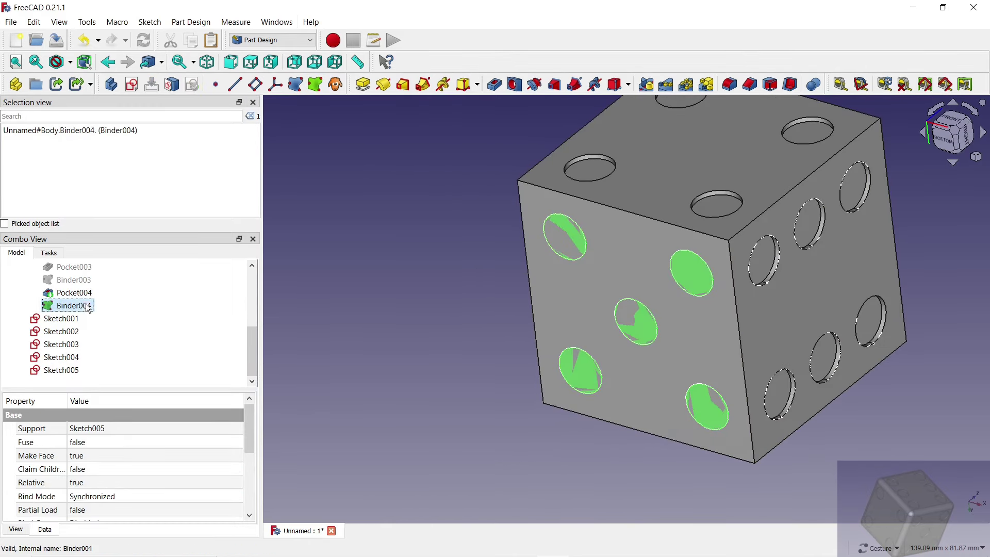
{"action": "left_click", "coordinate": [500, 86]}
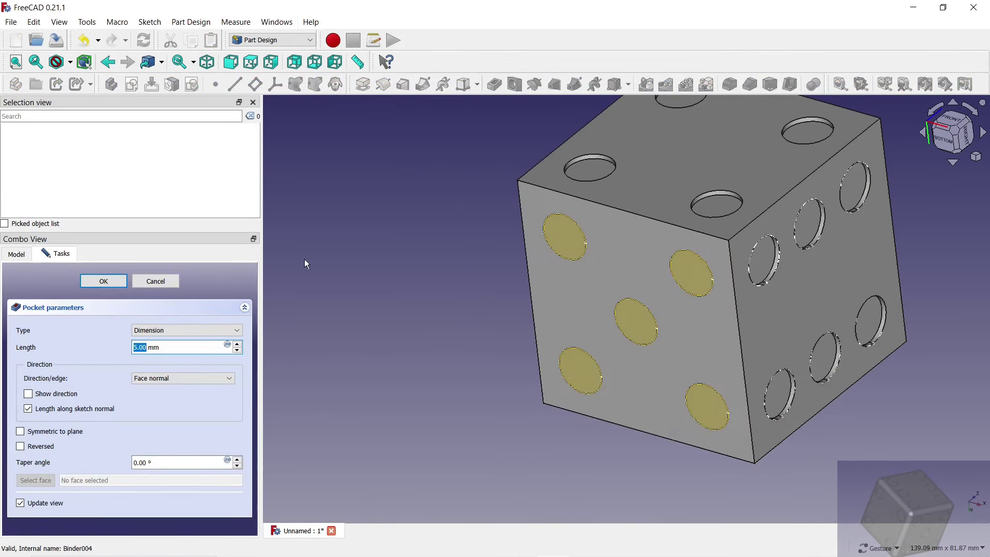
{"action": "left_click", "coordinate": [23, 447]}
{"action": "left_click", "coordinate": [103, 281]}
{"action": "scroll", "coordinate": [803, 360], "scroll_direction": "down", "scroll_amount": 2}
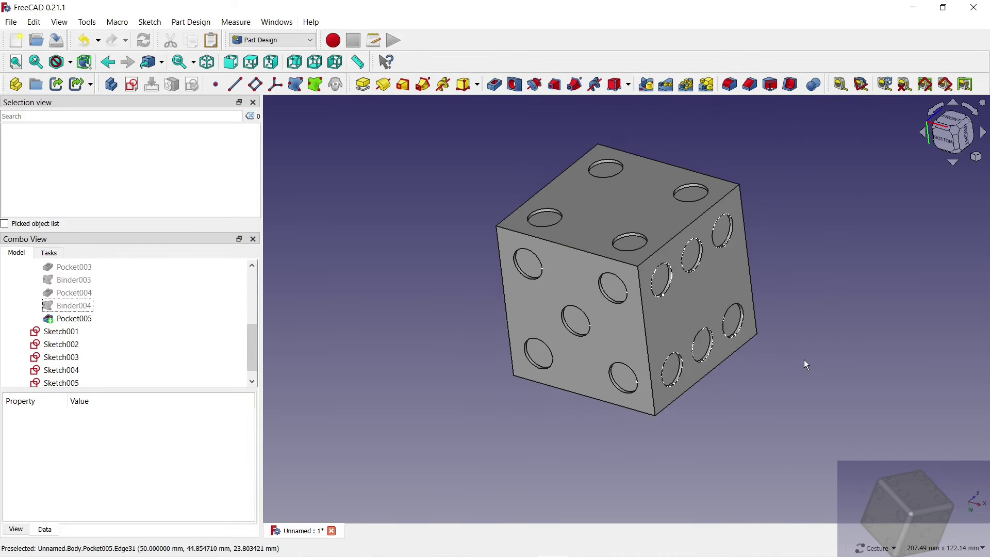
{"action": "left_click_drag", "start_coordinate": [803, 359], "coordinate": [717, 394]}
Hide the five pip sketches Sketch001–005.
{"action": "left_click_drag", "start_coordinate": [253, 342], "coordinate": [253, 347]}
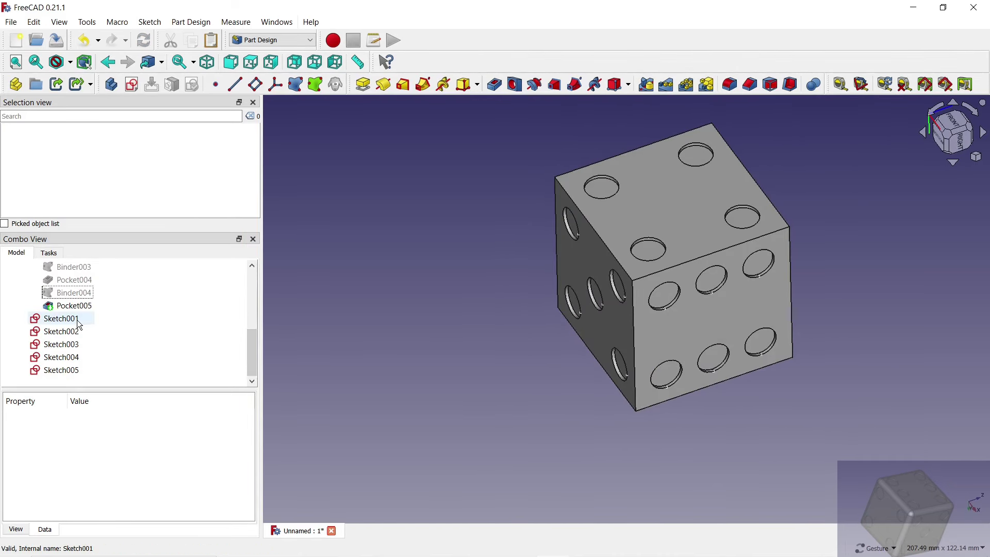
{"action": "left_click_drag", "start_coordinate": [79, 324], "coordinate": [70, 371]}
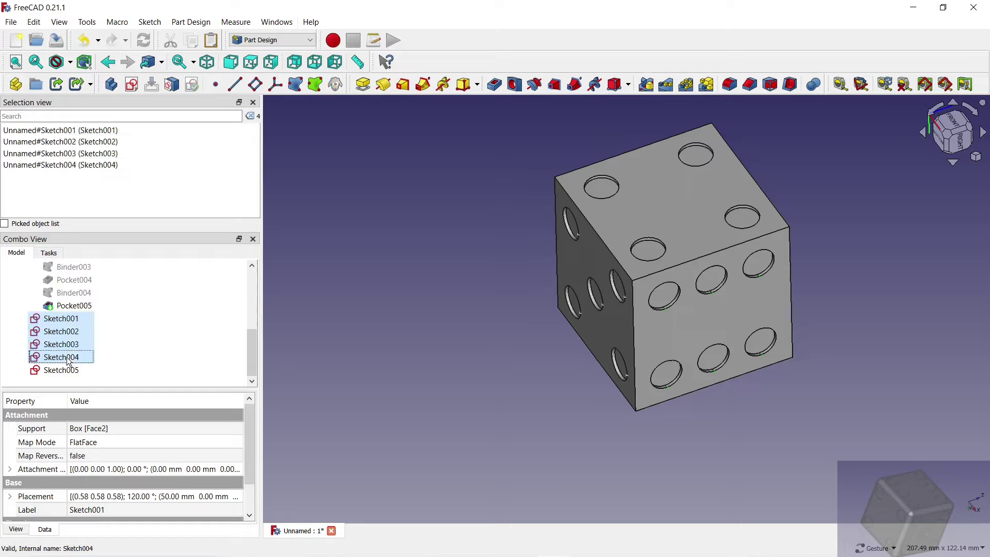
{"action": "key", "text": "space"}
{"action": "mouse_move", "coordinate": [880, 250]}
{"action": "left_mouse_down"}
{"action": "mouse_move", "coordinate": [578, 369]}
{"action": "mouse_move", "coordinate": [608, 309]}
{"action": "left_mouse_up"}
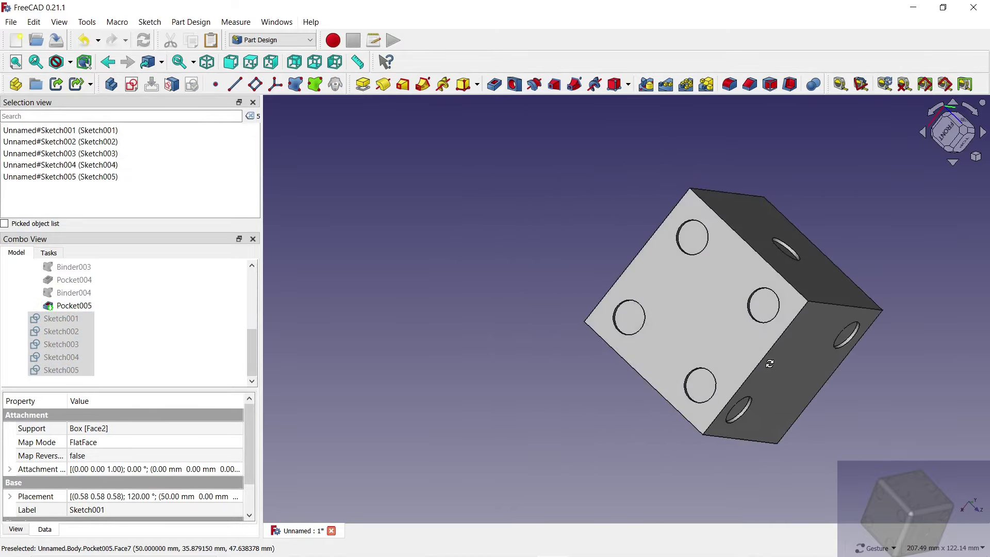
Start a Fillet and pick the first several cube edges.
{"action": "left_click", "coordinate": [369, 311]}
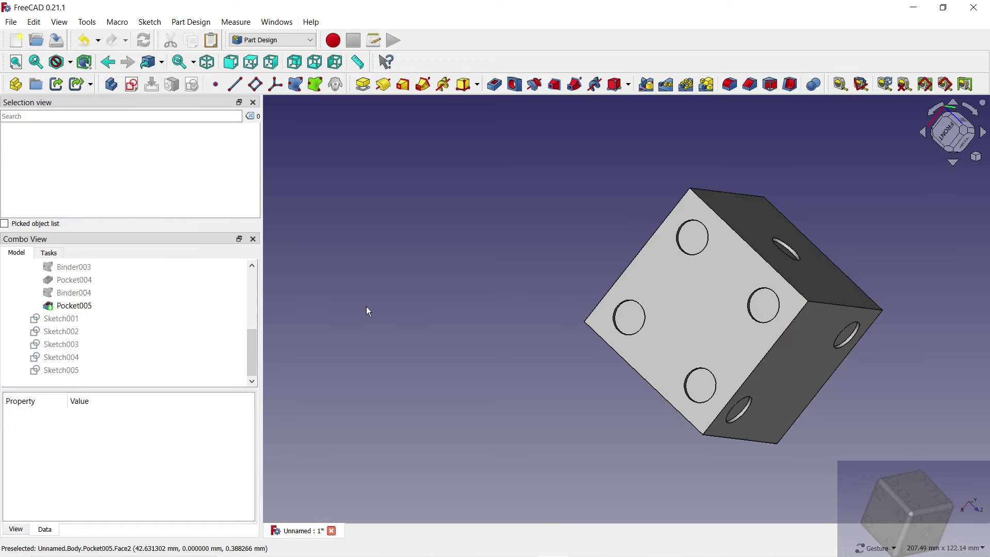
{"action": "left_click", "coordinate": [729, 84]}
{"action": "scroll", "coordinate": [850, 309], "scroll_direction": "up", "scroll_amount": 4}
{"action": "left_click", "coordinate": [771, 275]}
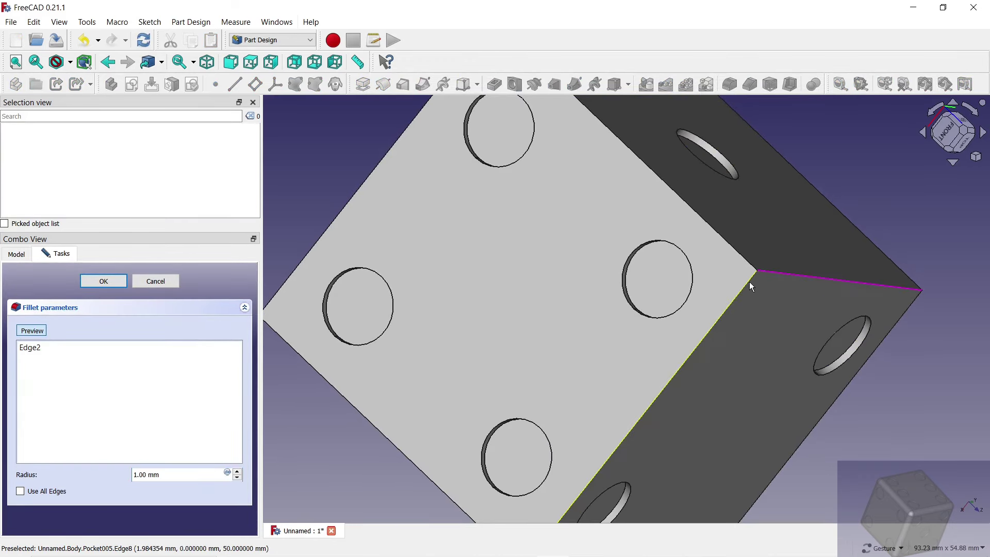
{"action": "left_click", "coordinate": [749, 281]}
{"action": "scroll", "coordinate": [660, 270], "scroll_direction": "down", "scroll_amount": 4}
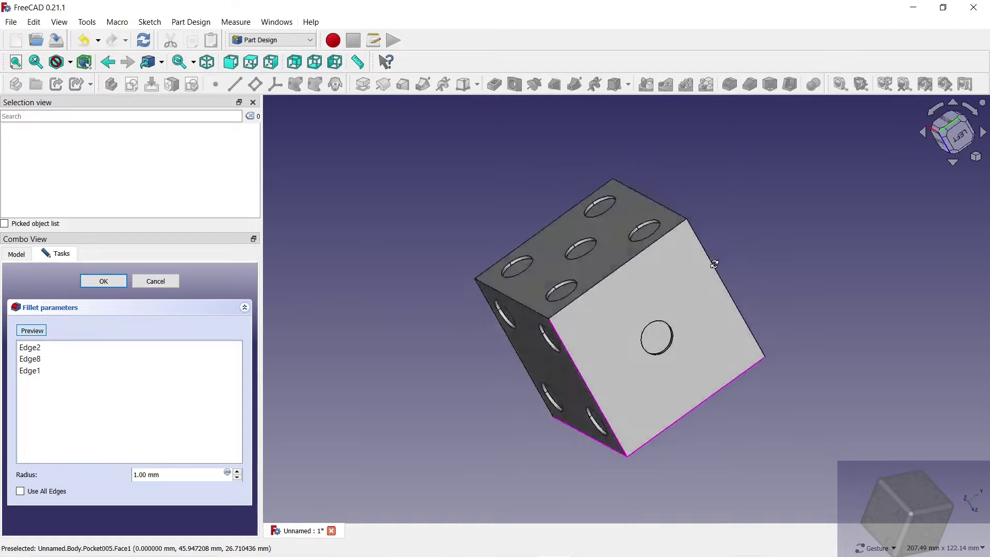
{"action": "left_click_drag", "start_coordinate": [759, 194], "coordinate": [665, 330]}
{"action": "scroll", "coordinate": [664, 333], "scroll_direction": "up", "scroll_amount": 3}
{"action": "left_click", "coordinate": [664, 333]}
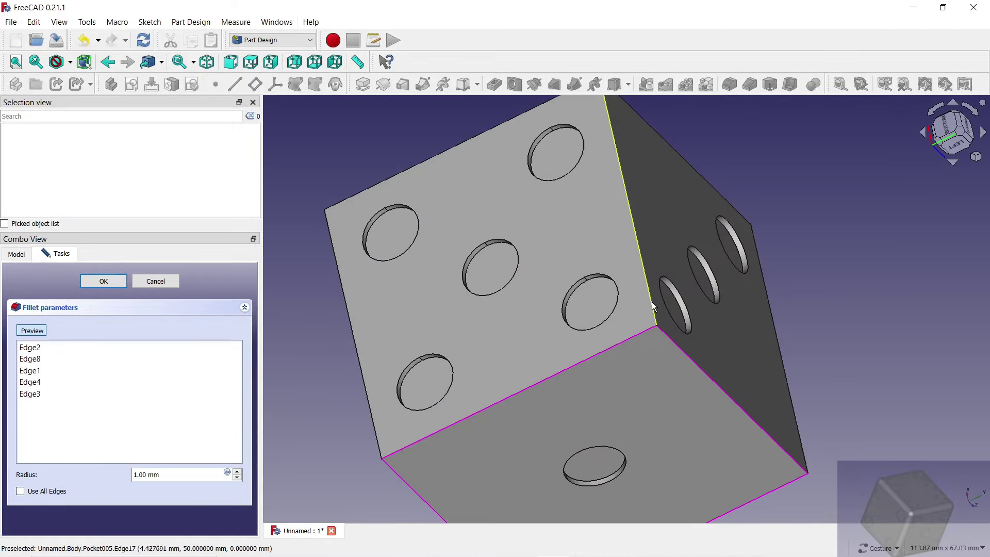
{"action": "left_click", "coordinate": [653, 309]}
{"action": "scroll", "coordinate": [644, 319], "scroll_direction": "down", "scroll_amount": 3}
{"action": "mouse_move", "coordinate": [641, 322]}
{"action": "left_mouse_down"}
{"action": "mouse_move", "coordinate": [678, 219]}
{"action": "mouse_move", "coordinate": [641, 314]}
{"action": "left_mouse_up"}
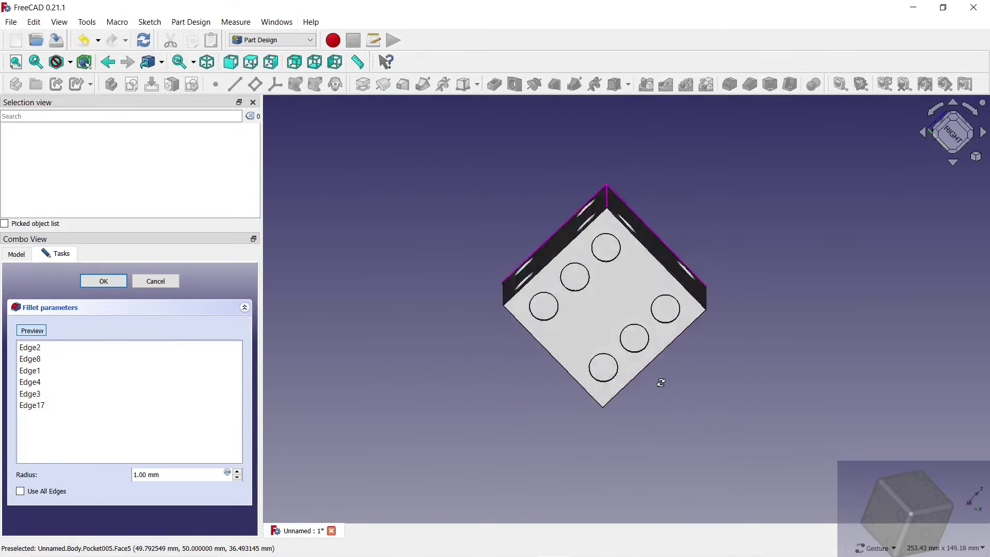
Add the remaining cube edges and apply the fillet at 4.00 mm radius.
{"action": "left_click", "coordinate": [626, 314]}
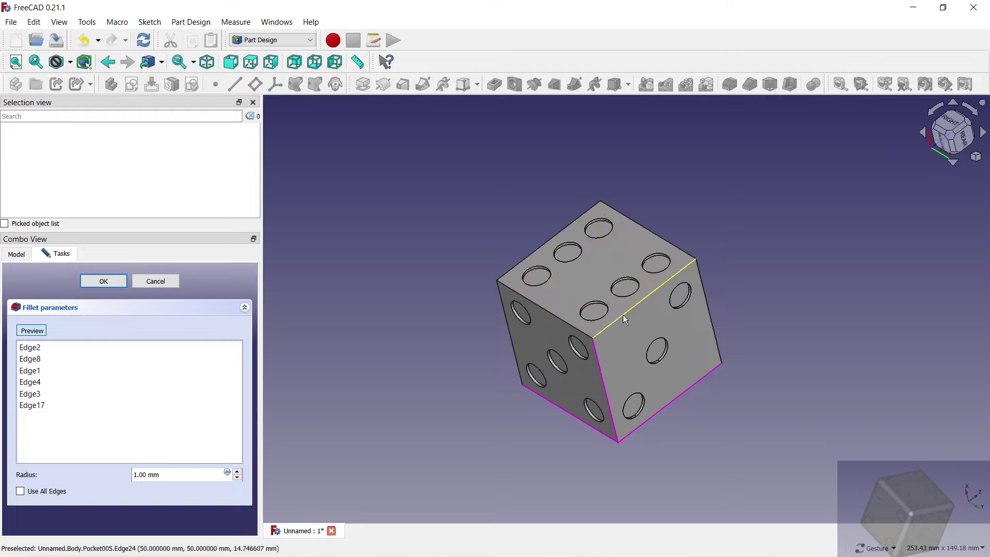
{"action": "left_click", "coordinate": [567, 328]}
{"action": "left_click_drag", "start_coordinate": [567, 328], "coordinate": [665, 208]}
{"action": "left_click", "coordinate": [630, 281]}
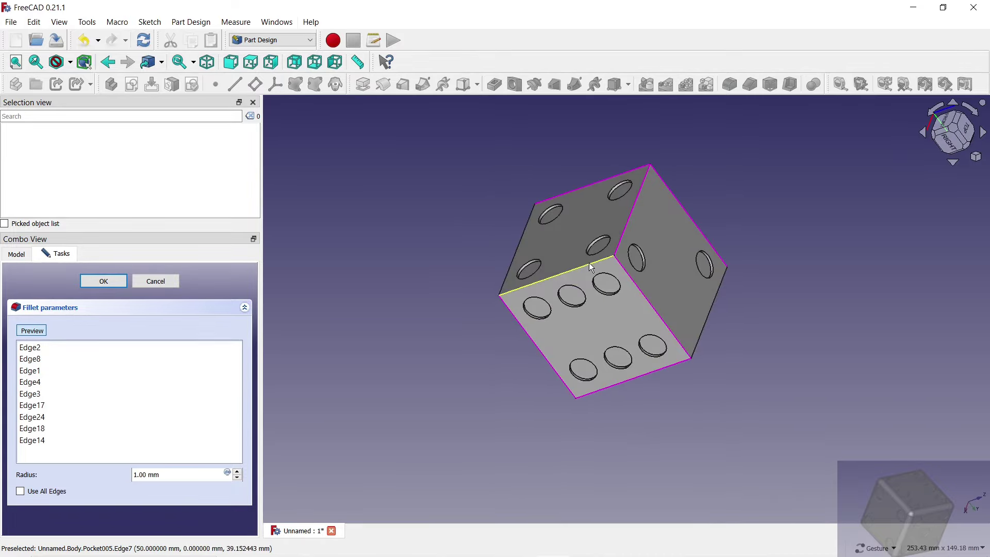
{"action": "left_click", "coordinate": [591, 267]}
{"action": "mouse_move", "coordinate": [787, 327]}
{"action": "left_mouse_down"}
{"action": "mouse_move", "coordinate": [644, 282]}
{"action": "mouse_move", "coordinate": [540, 301]}
{"action": "mouse_move", "coordinate": [704, 277]}
{"action": "left_mouse_up"}
{"action": "left_click", "coordinate": [644, 283]}
{"action": "mouse_move", "coordinate": [564, 300]}
{"action": "left_mouse_down"}
{"action": "mouse_move", "coordinate": [719, 336]}
{"action": "mouse_move", "coordinate": [465, 162]}
{"action": "mouse_move", "coordinate": [780, 410]}
{"action": "mouse_move", "coordinate": [818, 294]}
{"action": "left_mouse_up"}
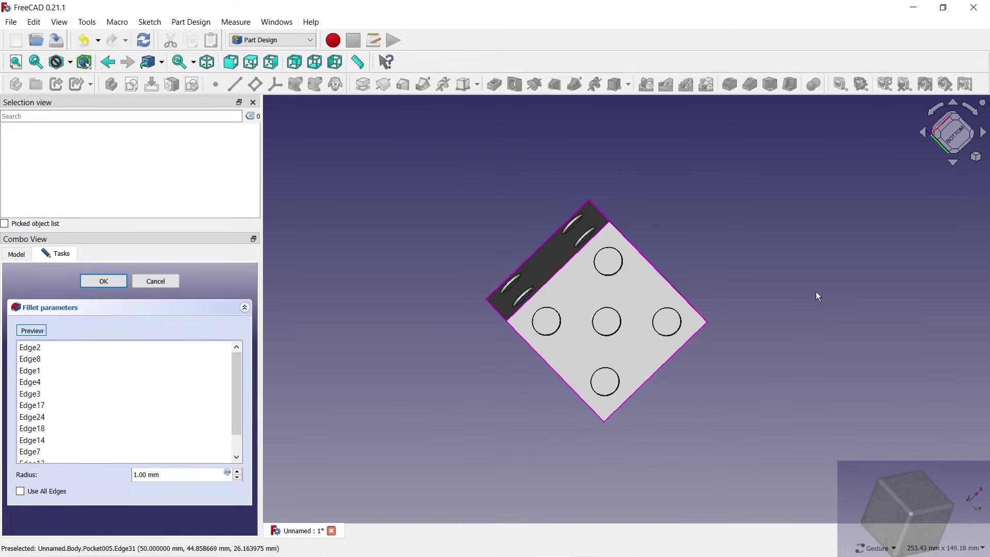
{"action": "left_click", "coordinate": [237, 474]}
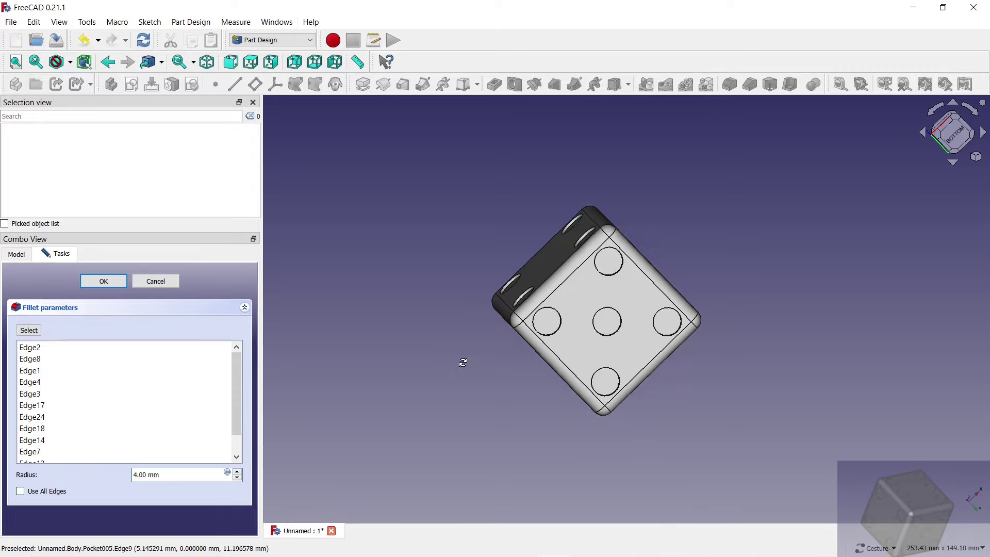
{"action": "mouse_move", "coordinate": [462, 360]}
{"action": "left_mouse_down"}
{"action": "mouse_move", "coordinate": [641, 389]}
{"action": "mouse_move", "coordinate": [691, 269]}
{"action": "mouse_move", "coordinate": [785, 209]}
{"action": "left_mouse_up"}
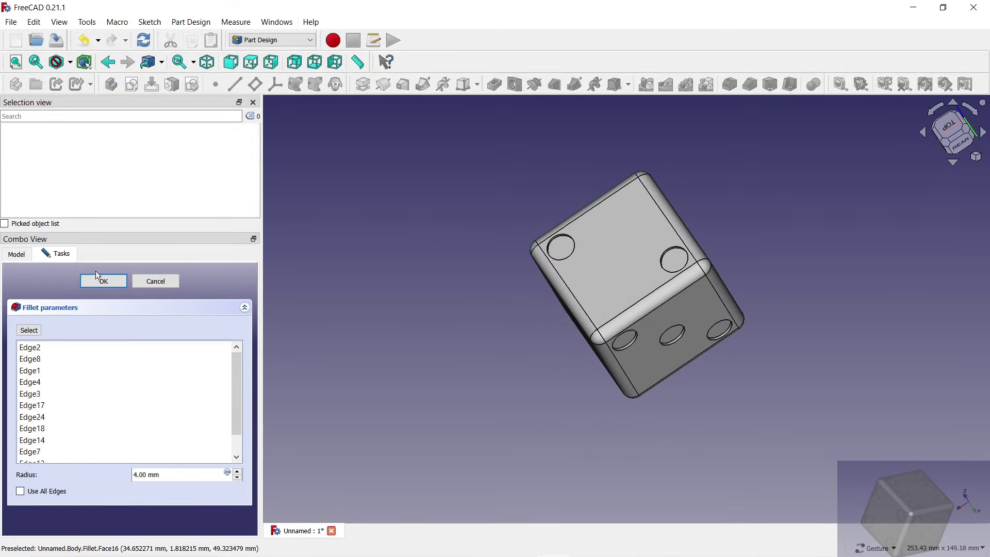
{"action": "left_click", "coordinate": [103, 282]}
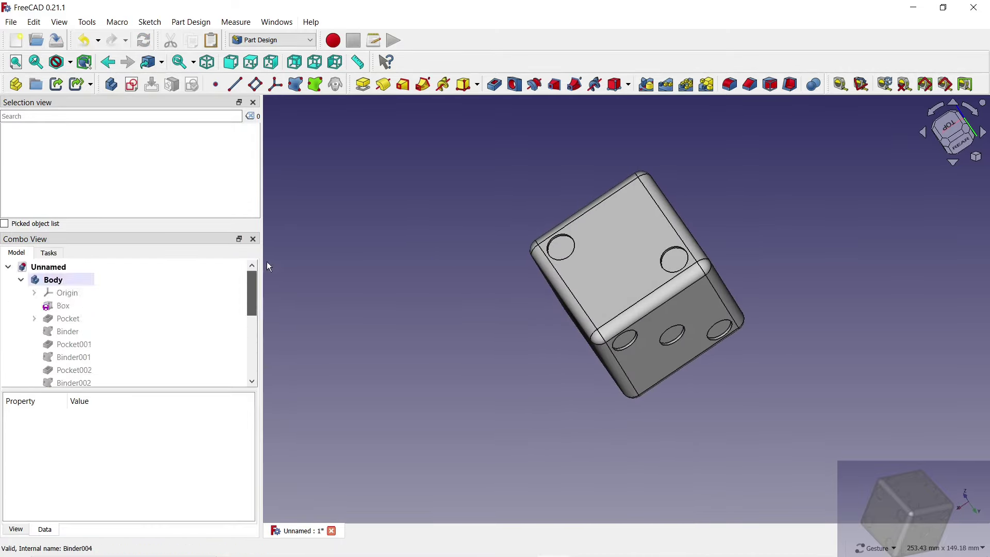
Set the die Body's display material to Aluminium.
{"action": "right_click", "coordinate": [57, 281]}
{"action": "left_click", "coordinate": [103, 322]}
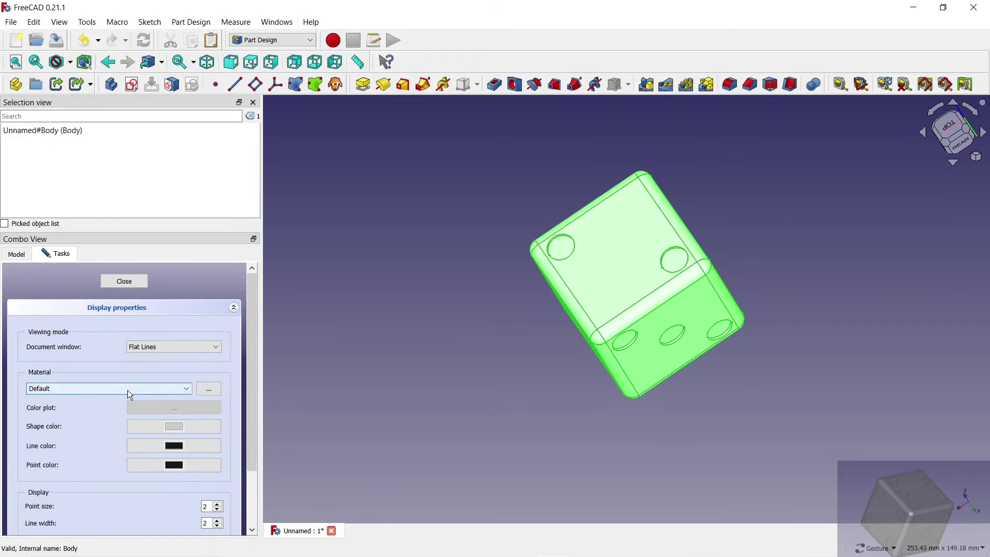
{"action": "left_click", "coordinate": [128, 390]}
{"action": "left_click", "coordinate": [95, 406]}
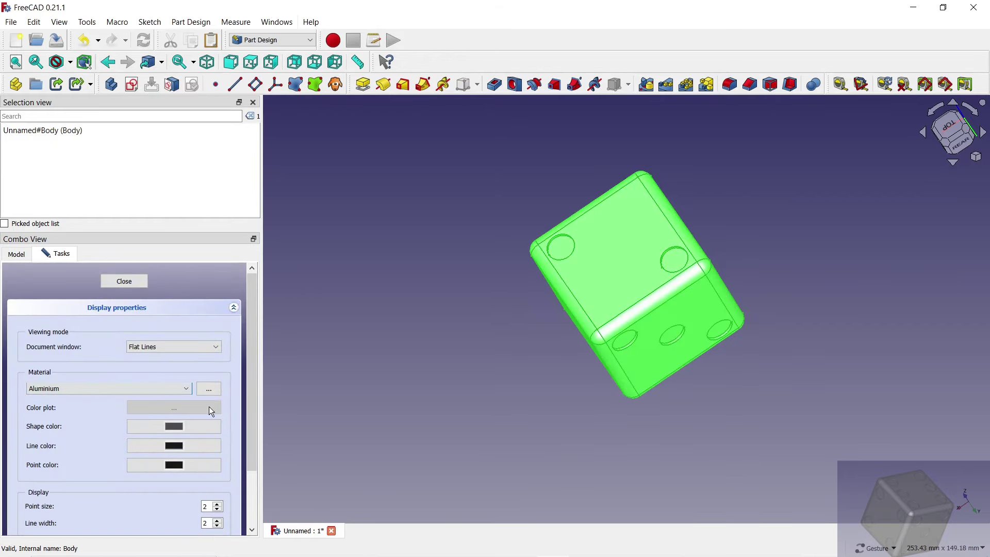
{"action": "key", "text": "Escape"}
{"action": "mouse_move", "coordinate": [407, 359]}
{"action": "left_mouse_down"}
{"action": "mouse_move", "coordinate": [730, 244]}
{"action": "mouse_move", "coordinate": [793, 267]}
{"action": "mouse_move", "coordinate": [539, 473]}
{"action": "mouse_move", "coordinate": [511, 347]}
{"action": "mouse_move", "coordinate": [456, 352]}
{"action": "left_mouse_up"}
{"action": "mouse_move", "coordinate": [786, 372]}
{"action": "left_mouse_down"}
{"action": "mouse_move", "coordinate": [720, 336]}
{"action": "mouse_move", "coordinate": [804, 380]}
{"action": "mouse_move", "coordinate": [841, 382]}
{"action": "left_mouse_up"}
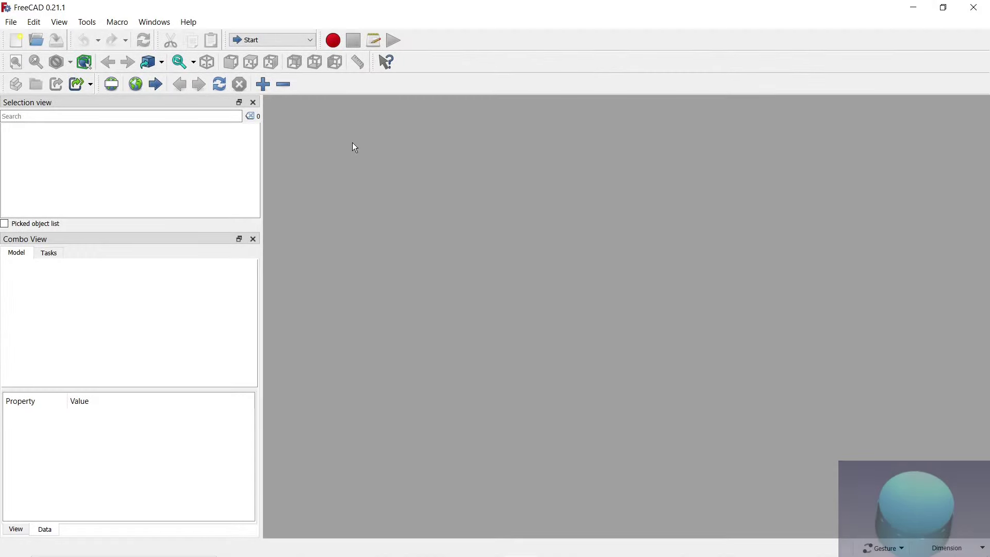
In Part Design, create a new document with a body and a sketch on the XY plane.
{"action": "left_click", "coordinate": [310, 41]}
{"action": "left_click", "coordinate": [270, 113]}
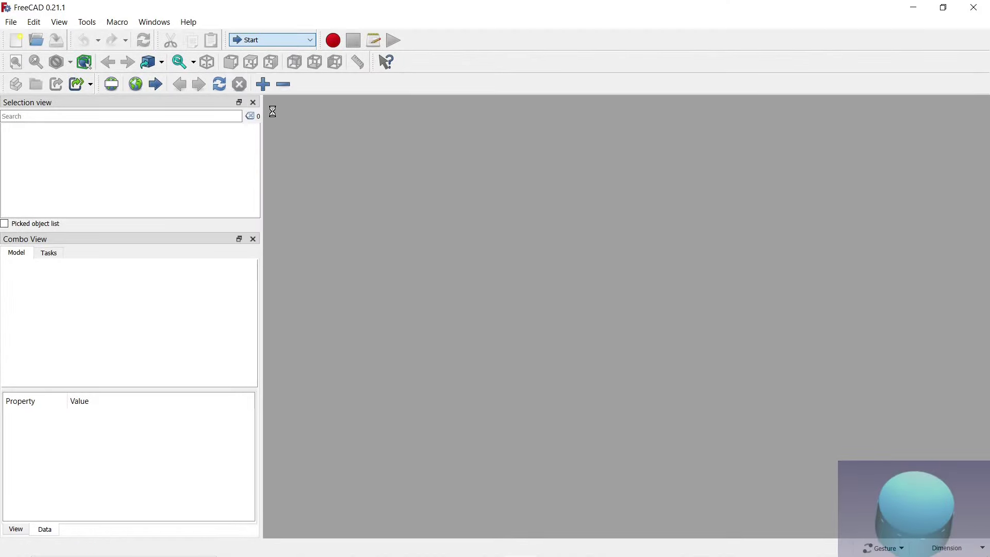
{"action": "left_click", "coordinate": [16, 40]}
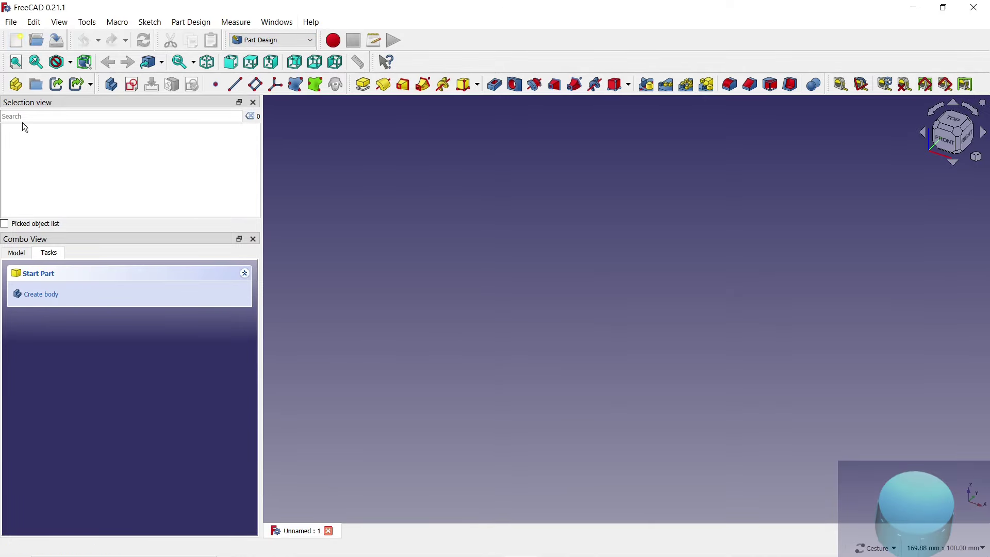
{"action": "left_click", "coordinate": [34, 294]}
{"action": "left_click", "coordinate": [33, 294]}
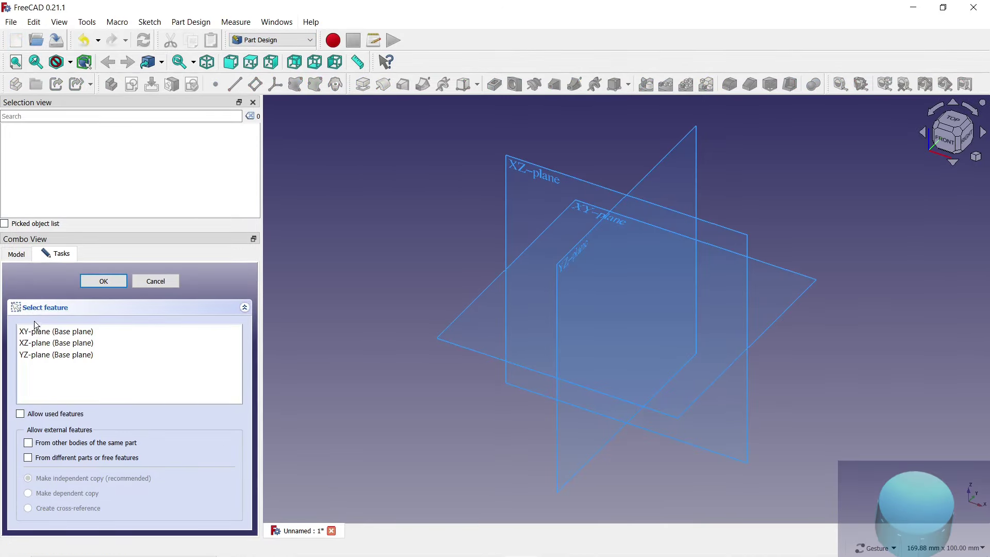
{"action": "left_click", "coordinate": [92, 285]}
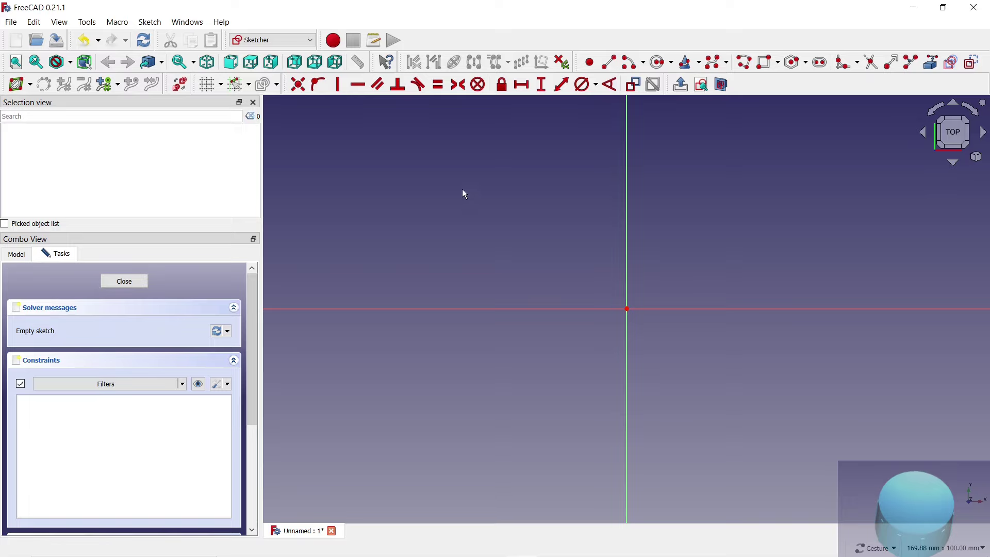
Draw a closed polyline profile with three straight sides and an arched top.
{"action": "left_click", "coordinate": [744, 62]}
{"action": "left_click", "coordinate": [410, 132]}
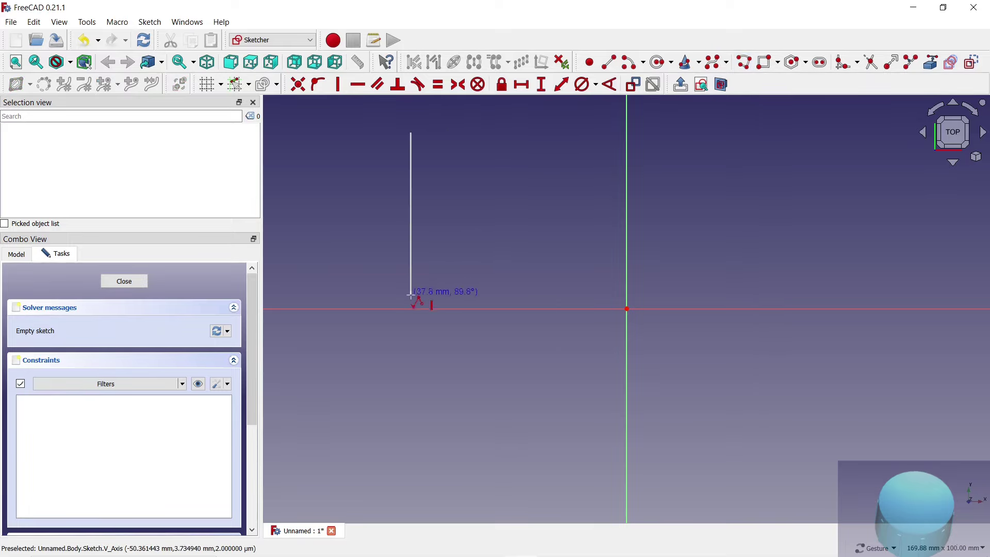
{"action": "left_click", "coordinate": [410, 308]}
{"action": "left_click", "coordinate": [626, 308]}
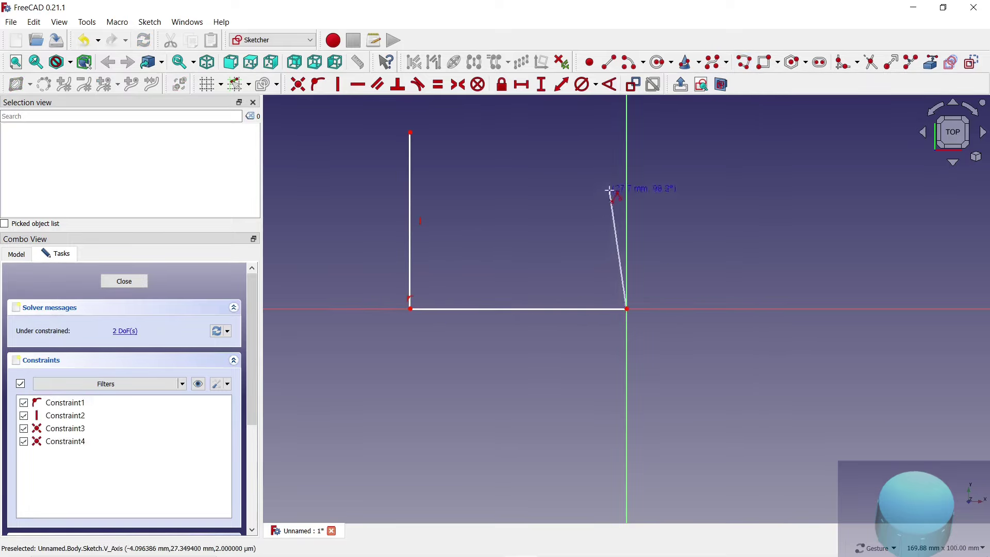
{"action": "scroll", "coordinate": [621, 185], "scroll_direction": "up", "scroll_amount": 4}
{"action": "scroll", "coordinate": [625, 184], "scroll_direction": "down", "scroll_amount": 3}
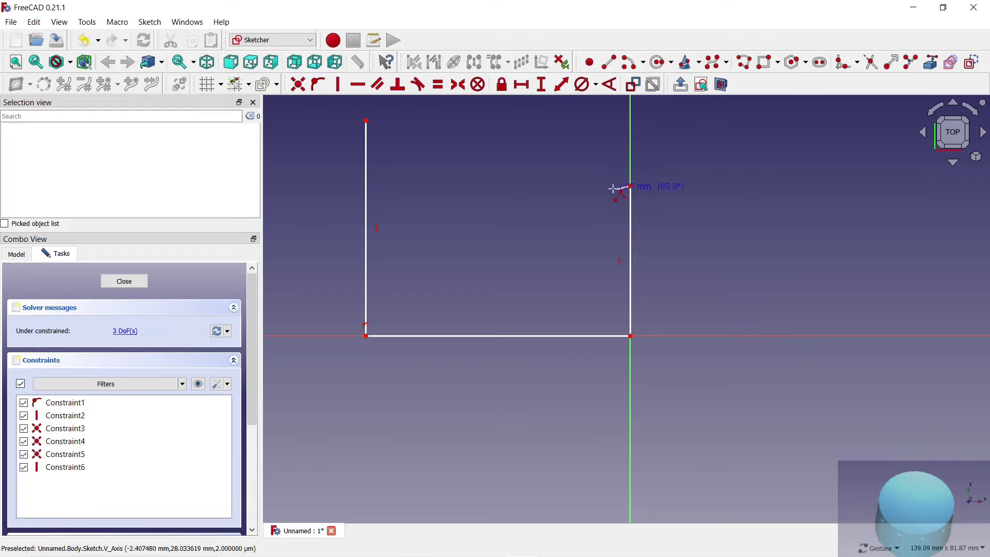
{"action": "left_click", "coordinate": [629, 186]}
{"action": "key", "text": "m"}
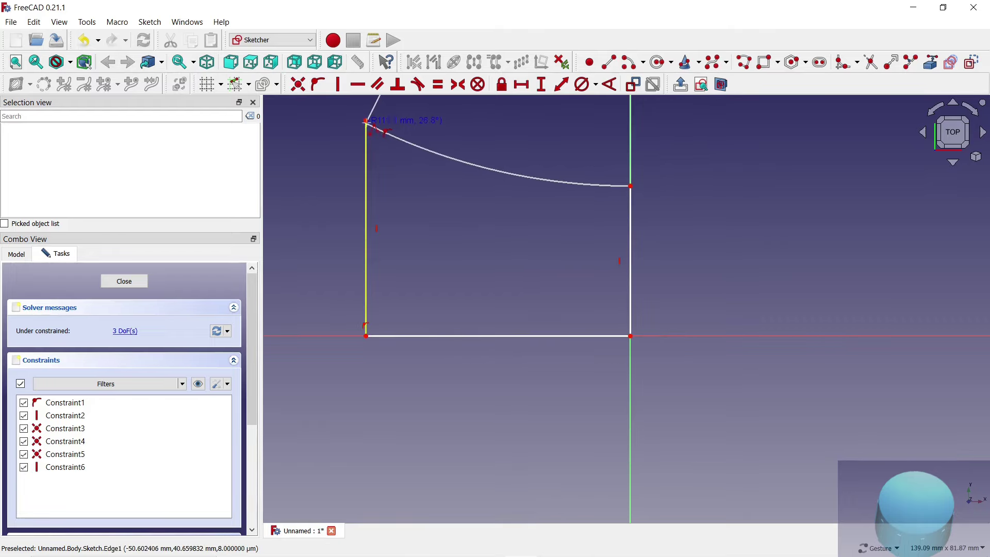
{"action": "left_click", "coordinate": [366, 121]}
Constrain the profile to 50 mm width, 60 mm height and a Ø350 mm arc.
{"action": "left_click", "coordinate": [522, 88]}
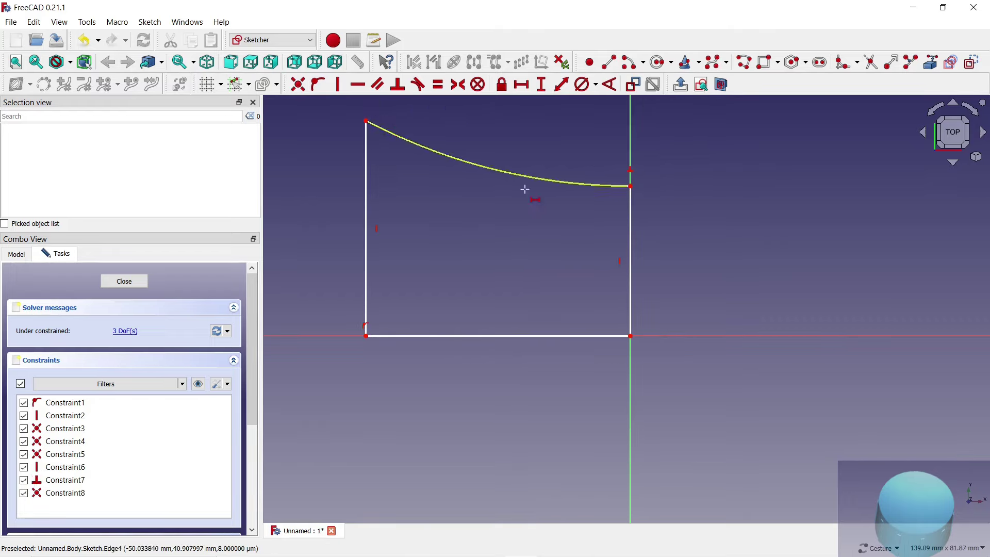
{"action": "left_click", "coordinate": [513, 335]}
{"action": "type", "text": "50"}
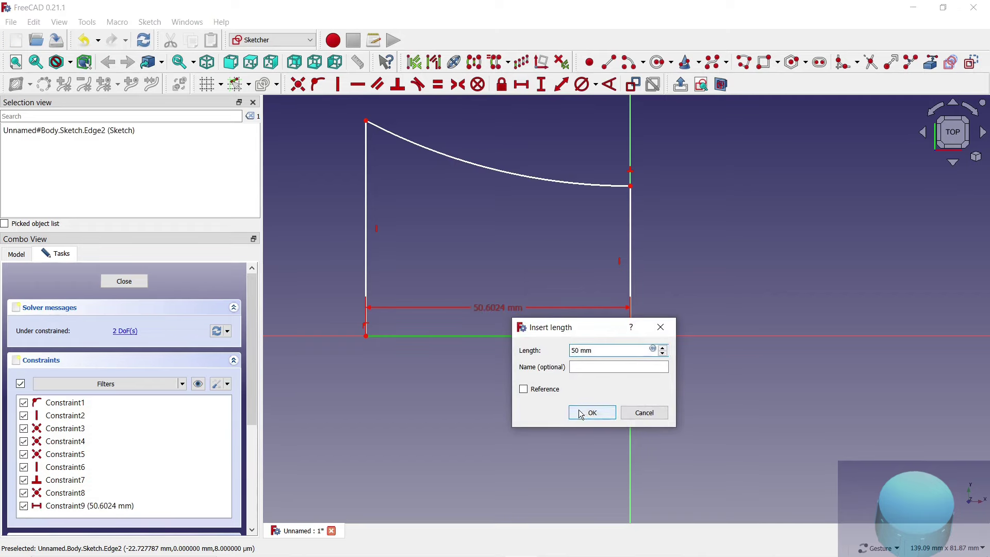
{"action": "left_click", "coordinate": [592, 412]}
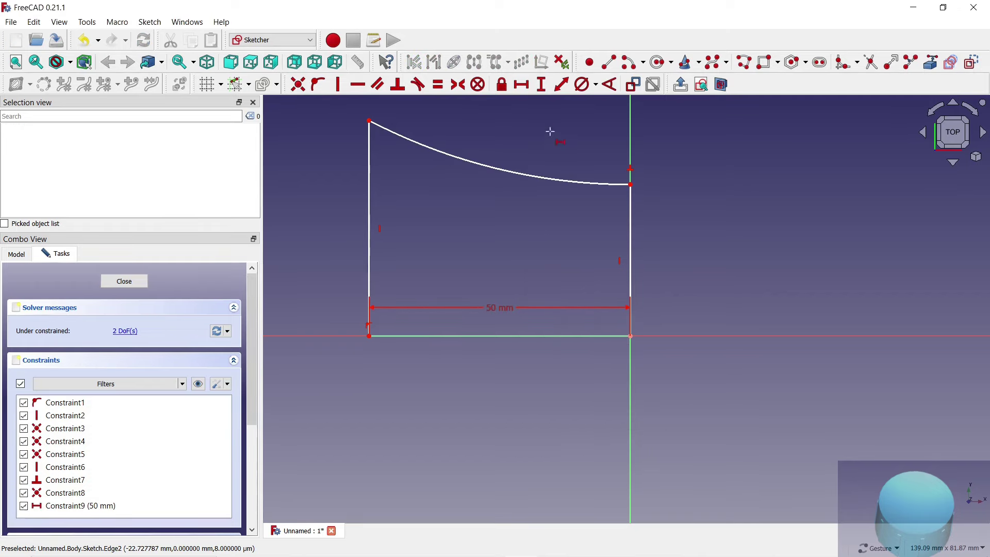
{"action": "left_click", "coordinate": [368, 173]}
{"action": "type", "text": "60"}
{"action": "left_click", "coordinate": [442, 252]}
{"action": "scroll", "coordinate": [546, 196], "scroll_direction": "down", "scroll_amount": 5}
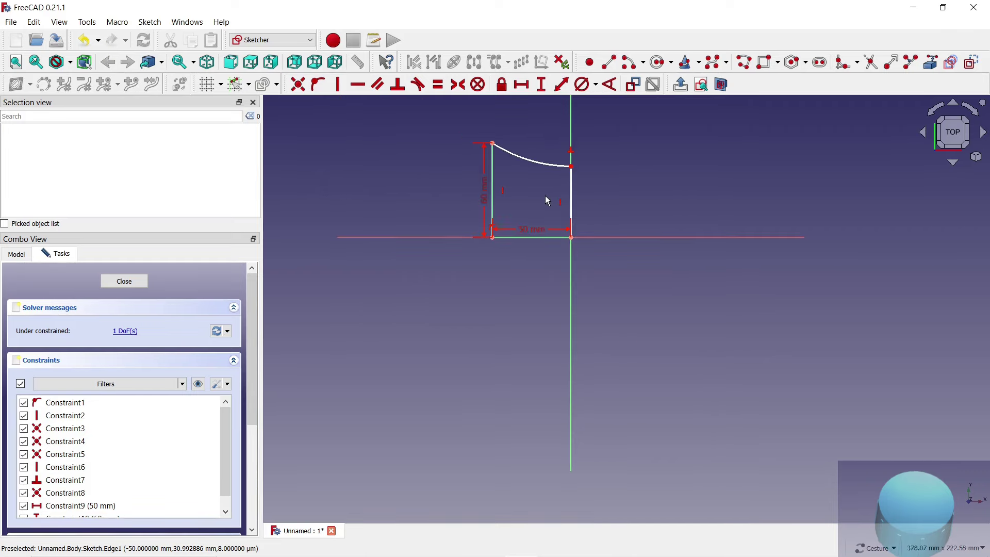
{"action": "scroll", "coordinate": [546, 195], "scroll_direction": "up", "scroll_amount": 4}
{"action": "left_click", "coordinate": [583, 86]}
{"action": "left_click", "coordinate": [534, 219]}
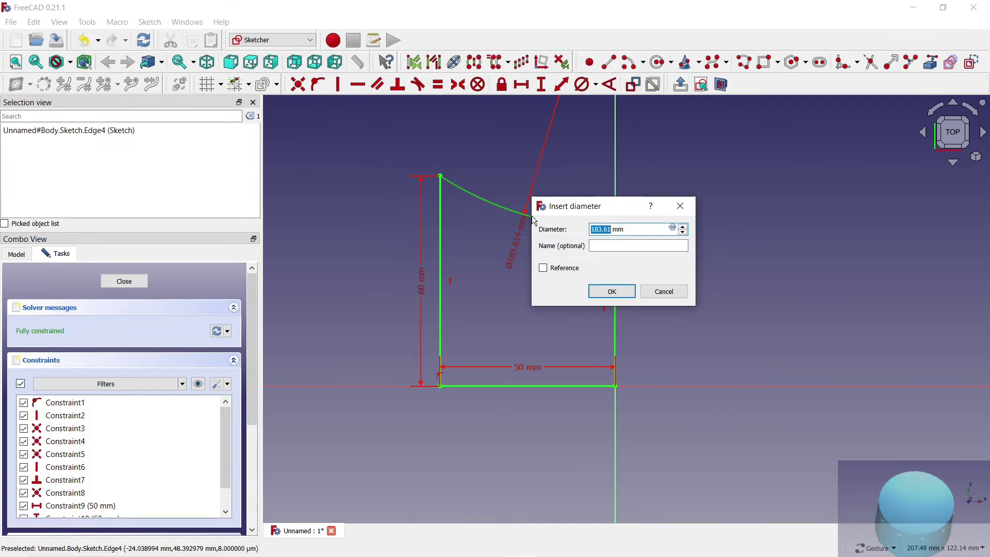
{"action": "left_click", "coordinate": [610, 291]}
Close the sketch and revolve it 360° into a solid cap.
{"action": "left_click", "coordinate": [136, 283]}
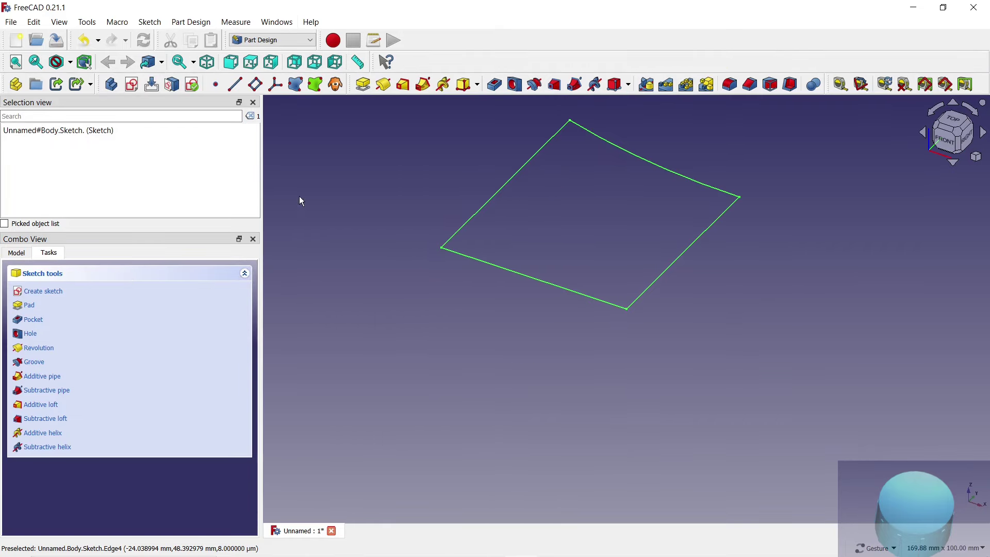
{"action": "left_click", "coordinate": [383, 84]}
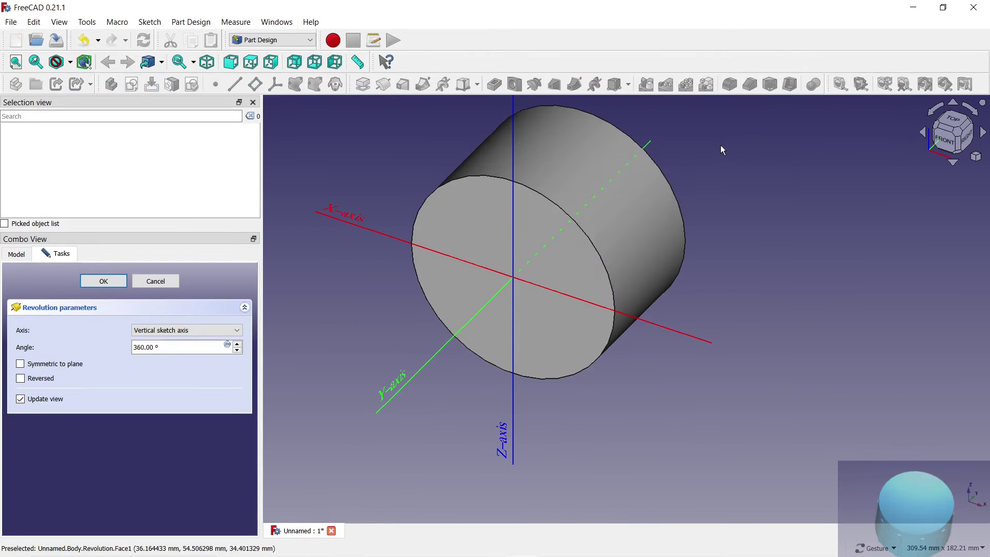
{"action": "left_click_drag", "start_coordinate": [721, 148], "coordinate": [639, 229]}
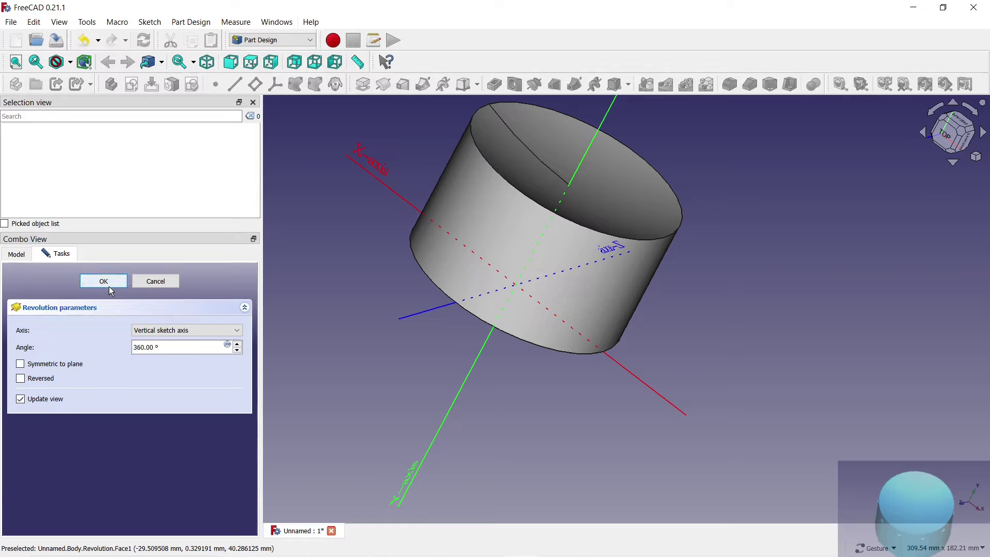
{"action": "left_click", "coordinate": [109, 286]}
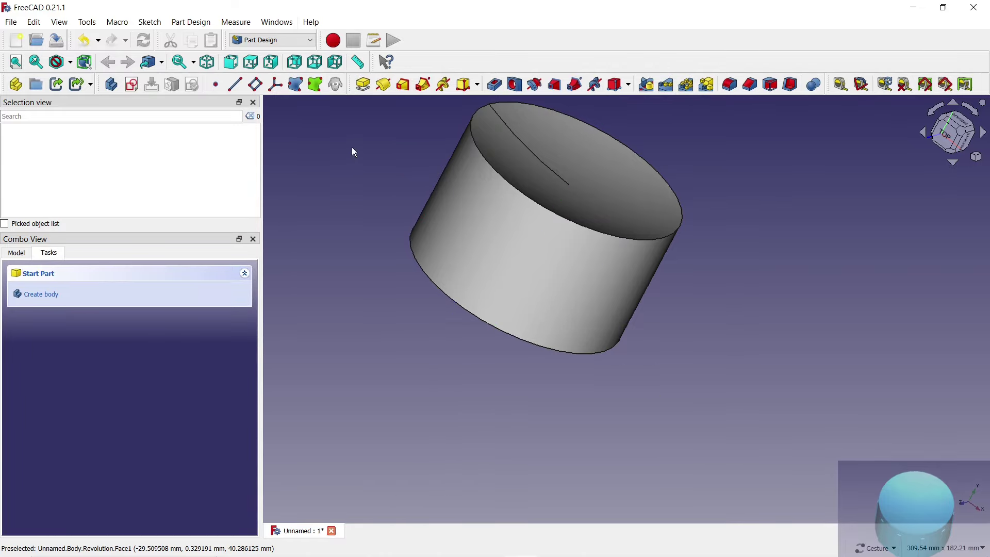
{"action": "left_click", "coordinate": [131, 84]}
Place a new sketch on the XY plane and reference the cap's left side edge.
{"action": "mouse_move", "coordinate": [329, 262]}
{"action": "left_mouse_down"}
{"action": "mouse_move", "coordinate": [501, 229]}
{"action": "mouse_move", "coordinate": [485, 276]}
{"action": "mouse_move", "coordinate": [548, 171]}
{"action": "left_mouse_up"}
{"action": "scroll", "coordinate": [359, 189], "scroll_direction": "up", "scroll_amount": 3}
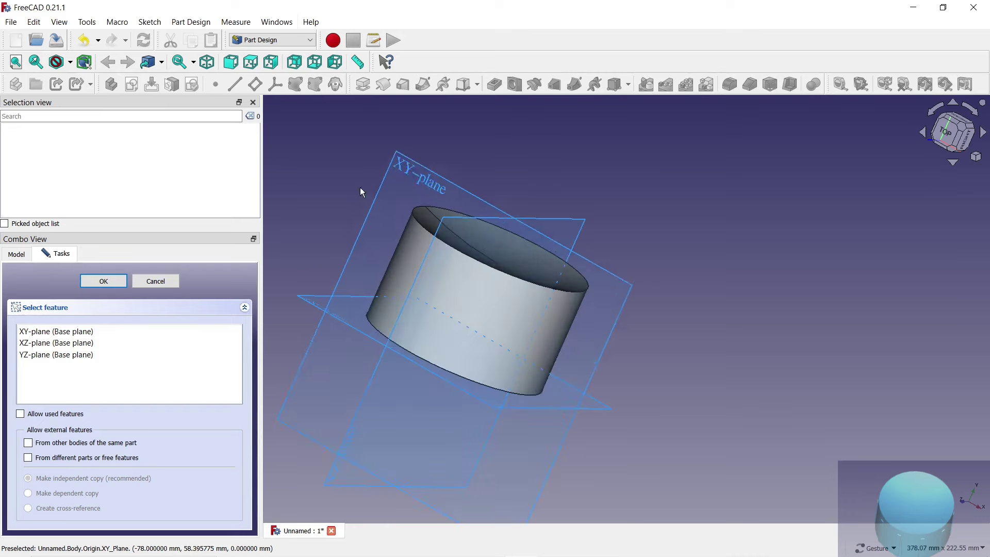
{"action": "left_click", "coordinate": [411, 168]}
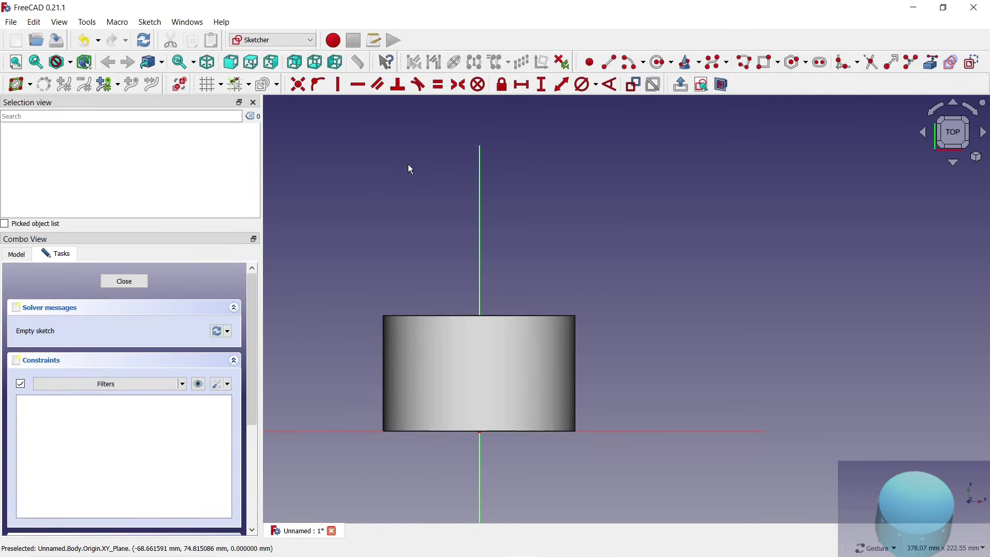
{"action": "left_click", "coordinate": [931, 63]}
{"action": "left_click", "coordinate": [384, 328]}
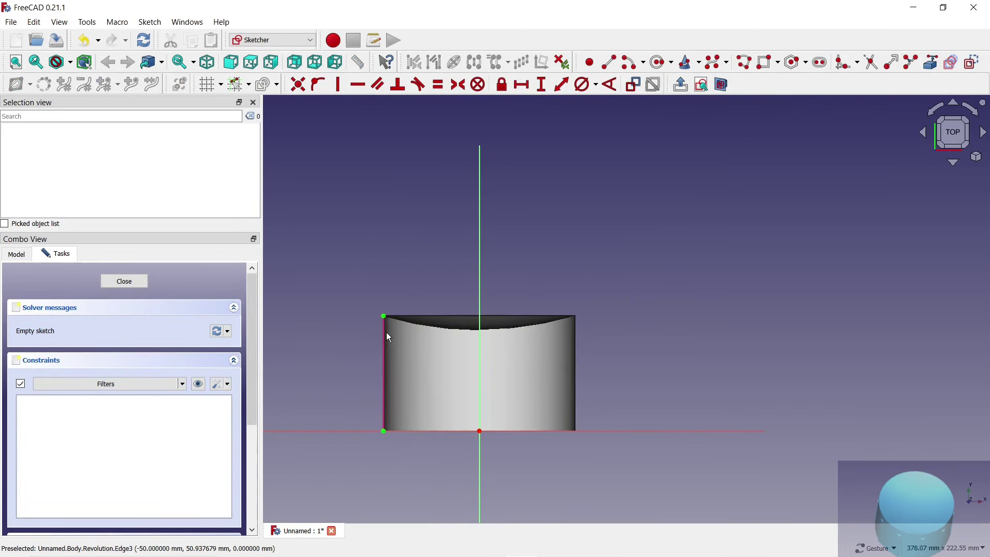
{"action": "scroll", "coordinate": [360, 410], "scroll_direction": "up", "scroll_amount": 3}
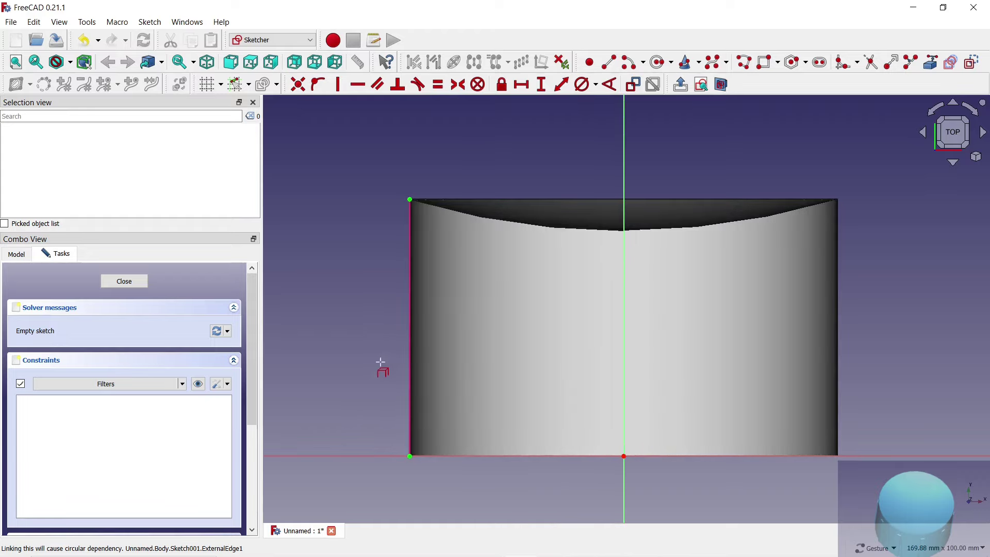
Draw the rib rectangle, 15 mm wide and offset 1 mm from the cap side.
{"action": "left_click", "coordinate": [764, 62]}
{"action": "left_click", "coordinate": [396, 226]}
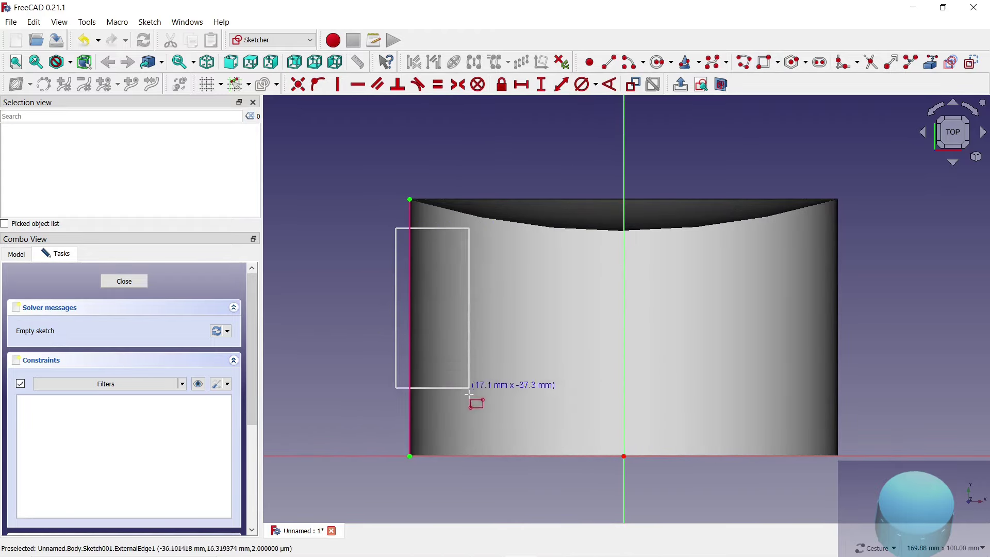
{"action": "left_click", "coordinate": [440, 470]}
{"action": "left_click", "coordinate": [521, 85]}
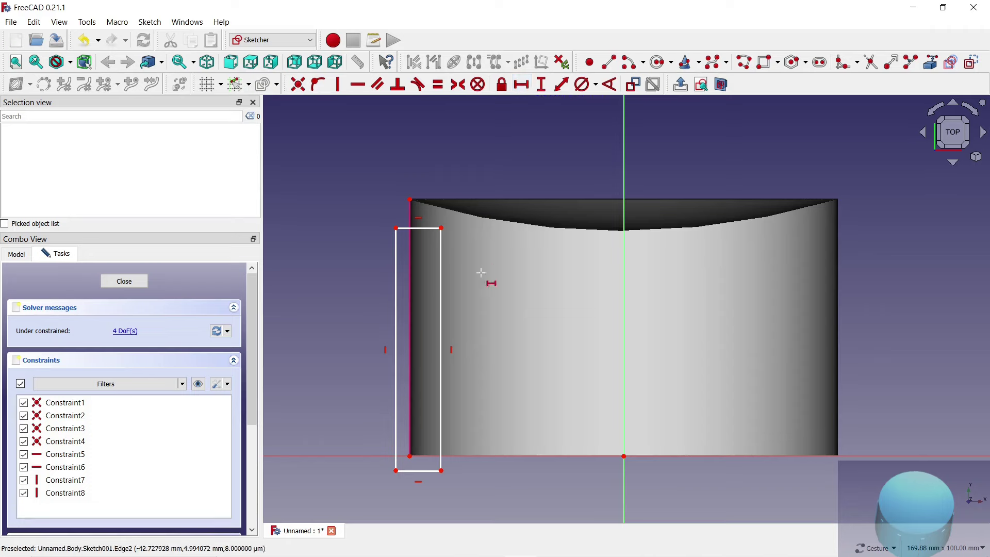
{"action": "left_click", "coordinate": [431, 471]}
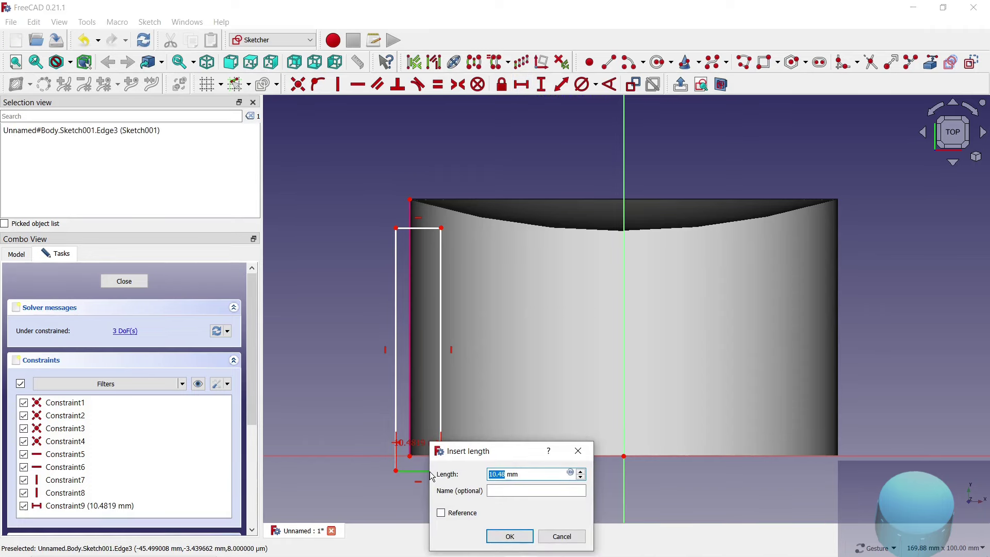
{"action": "type", "text": "15"}
{"action": "left_click", "coordinate": [500, 537]}
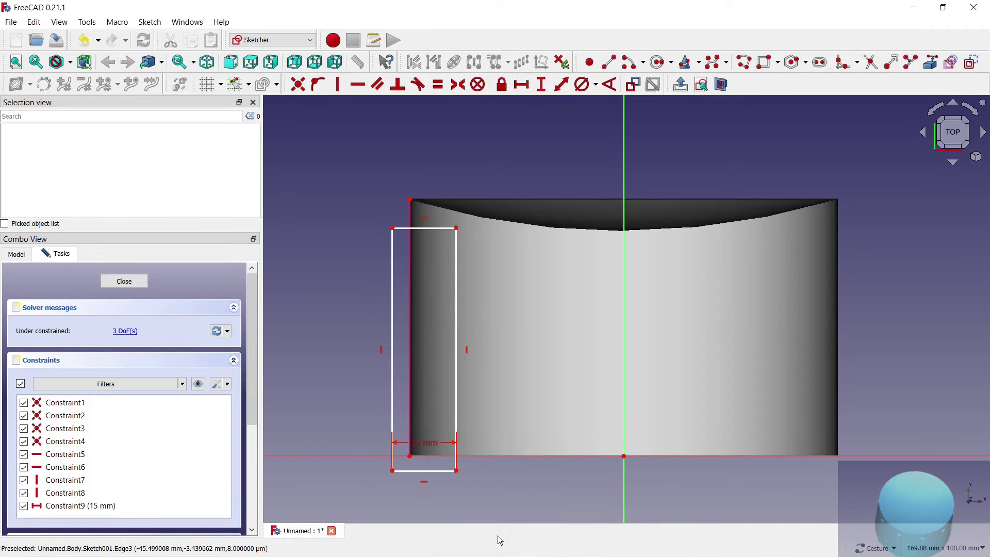
{"action": "left_click", "coordinate": [411, 455]}
{"action": "left_click", "coordinate": [392, 470]}
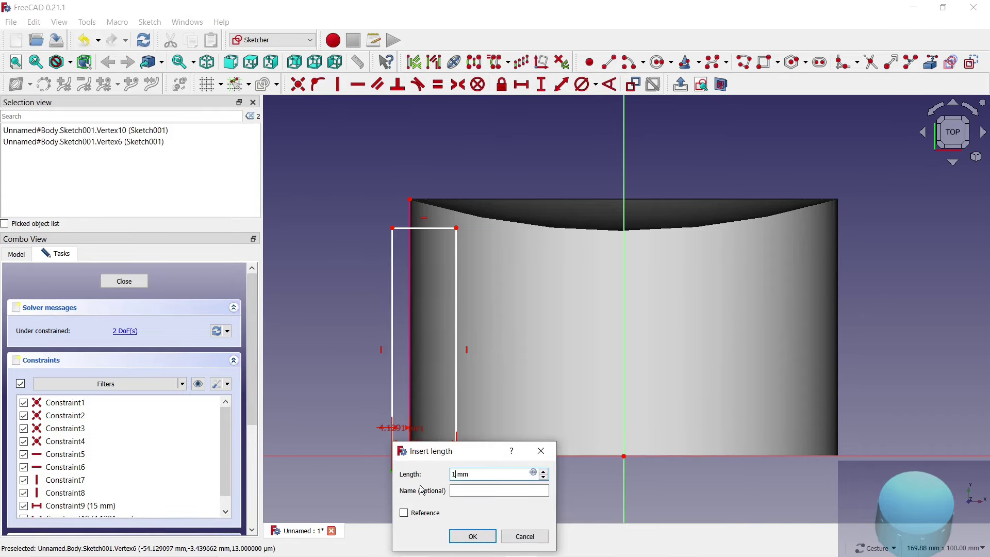
{"action": "left_click", "coordinate": [461, 534]}
Tidy the dimension labels and put the rectangle's bottom edge on the cap corner.
{"action": "scroll", "coordinate": [371, 412], "scroll_direction": "up", "scroll_amount": 4}
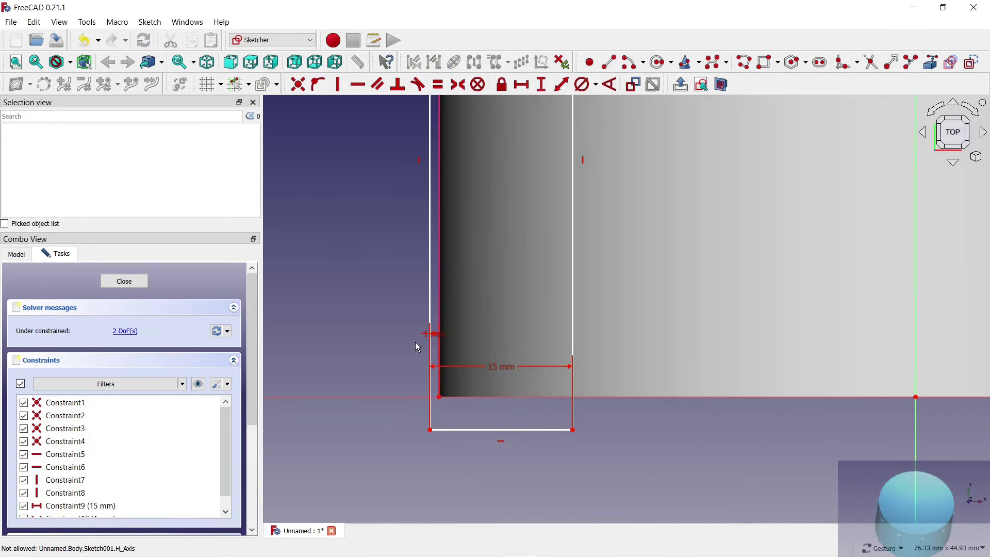
{"action": "left_click_drag", "start_coordinate": [396, 470], "coordinate": [377, 467]}
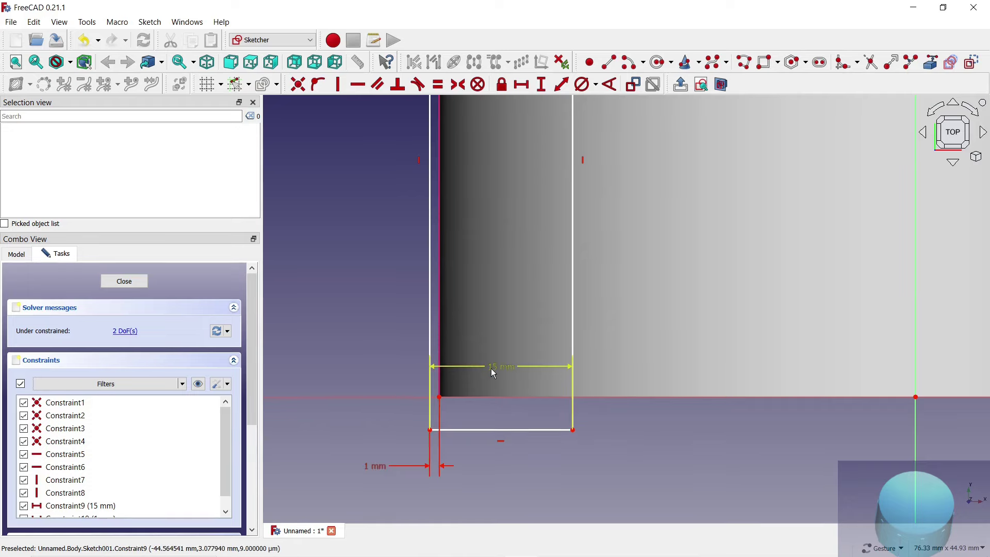
{"action": "left_click_drag", "start_coordinate": [490, 368], "coordinate": [466, 500]}
{"action": "left_click", "coordinate": [488, 432]}
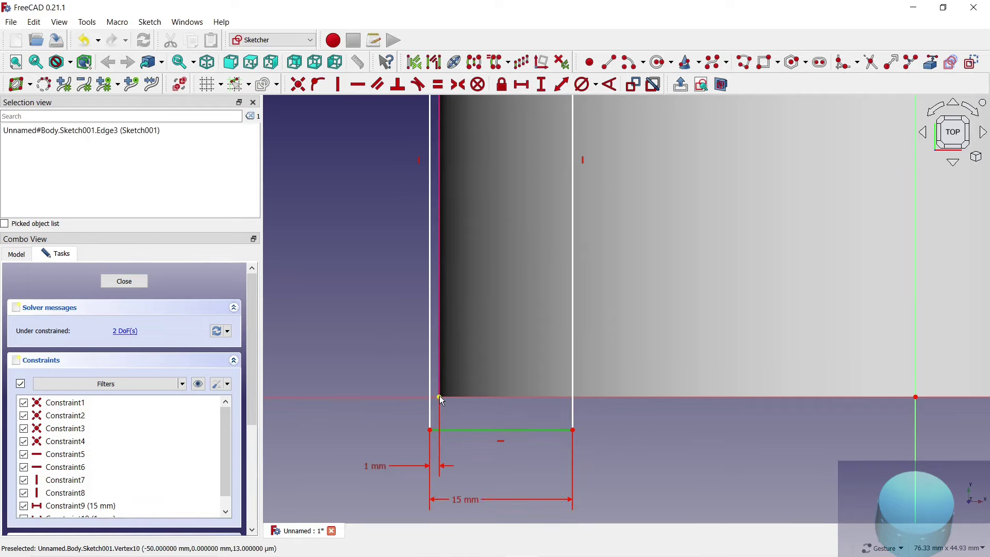
{"action": "left_click", "coordinate": [439, 397]}
{"action": "left_click", "coordinate": [316, 85]}
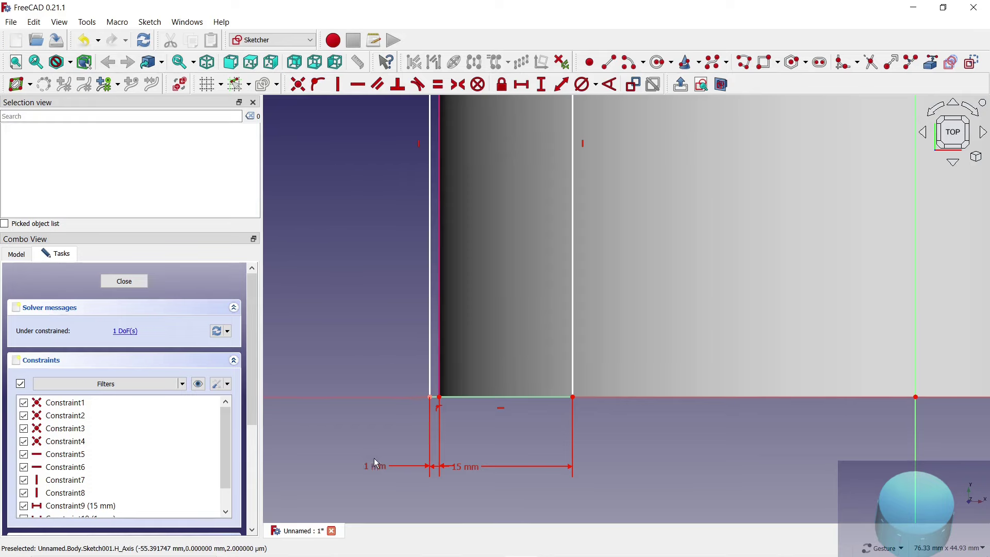
{"action": "scroll", "coordinate": [386, 434], "scroll_direction": "down", "scroll_amount": 4}
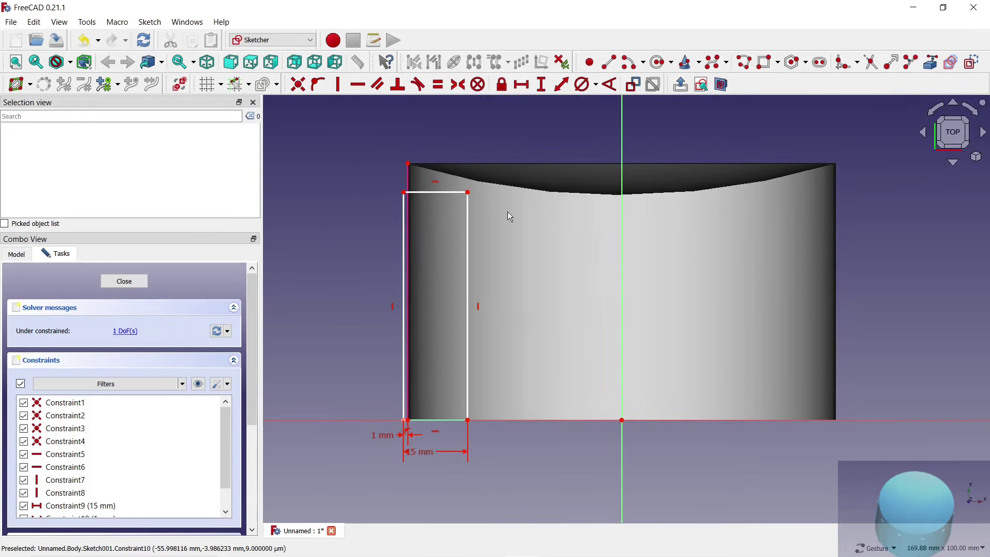
Constrain the rectangle's left edge to 50 mm height and close the sketch.
{"action": "left_click", "coordinate": [542, 84]}
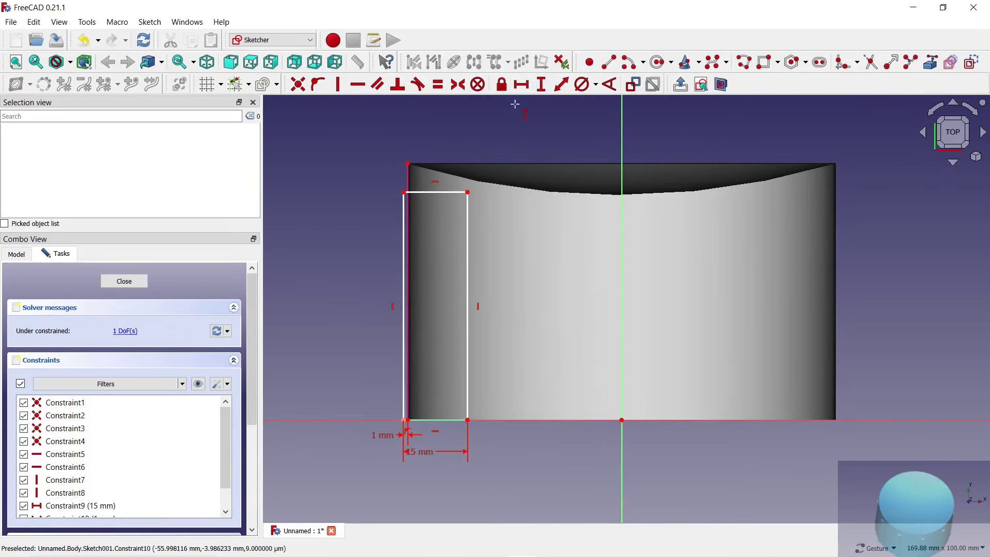
{"action": "scroll", "coordinate": [388, 195], "scroll_direction": "up", "scroll_amount": 1}
{"action": "left_click", "coordinate": [411, 217]}
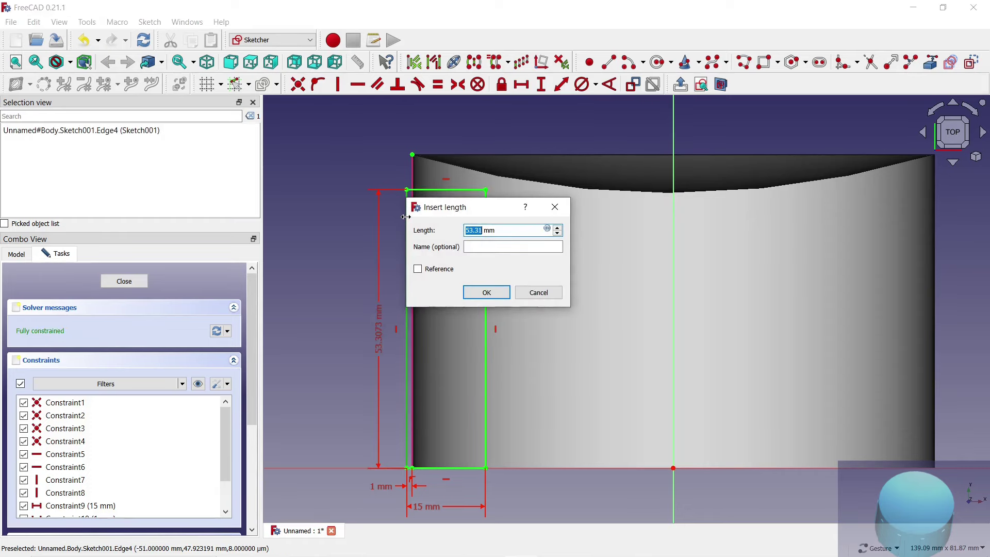
{"action": "type", "text": "50"}
{"action": "key", "text": "Return"}
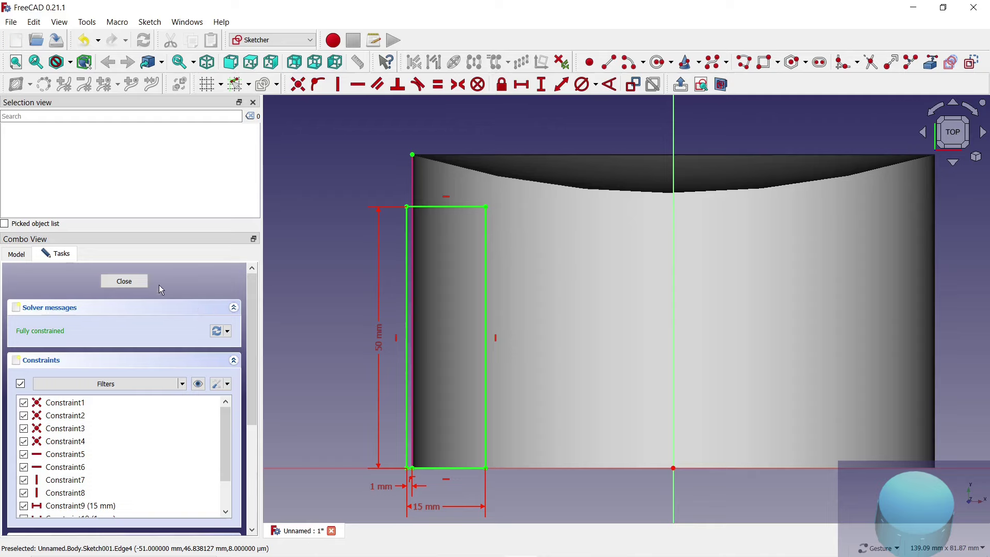
{"action": "left_click", "coordinate": [124, 282]}
{"action": "mouse_move", "coordinate": [363, 196]}
{"action": "left_mouse_down"}
{"action": "mouse_move", "coordinate": [399, 160]}
{"action": "mouse_move", "coordinate": [468, 172]}
{"action": "left_mouse_up"}
{"action": "scroll", "coordinate": [438, 287], "scroll_direction": "up", "scroll_amount": 5}
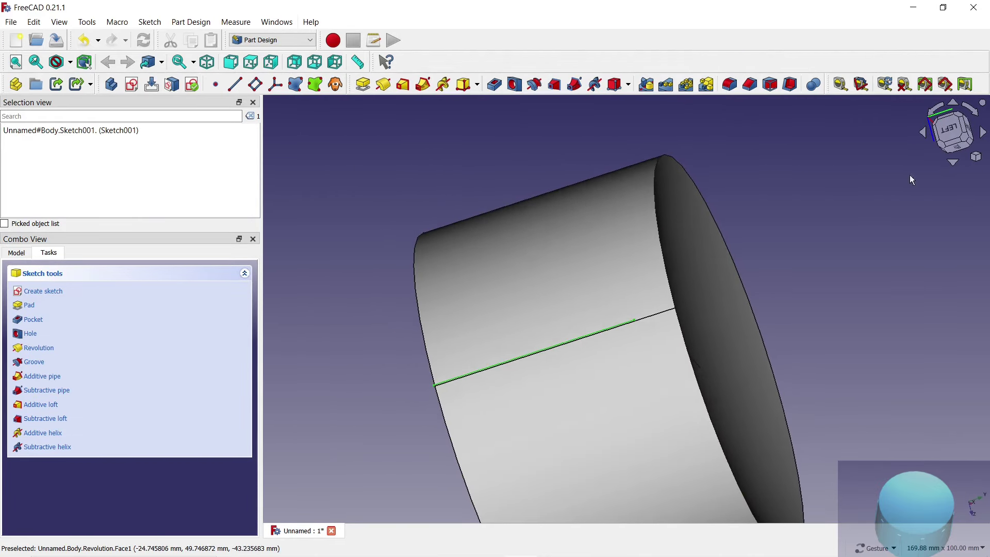
Pad the rib sketch 5 mm, symmetric to its plane.
{"action": "left_click", "coordinate": [950, 133]}
{"action": "left_click", "coordinate": [363, 84]}
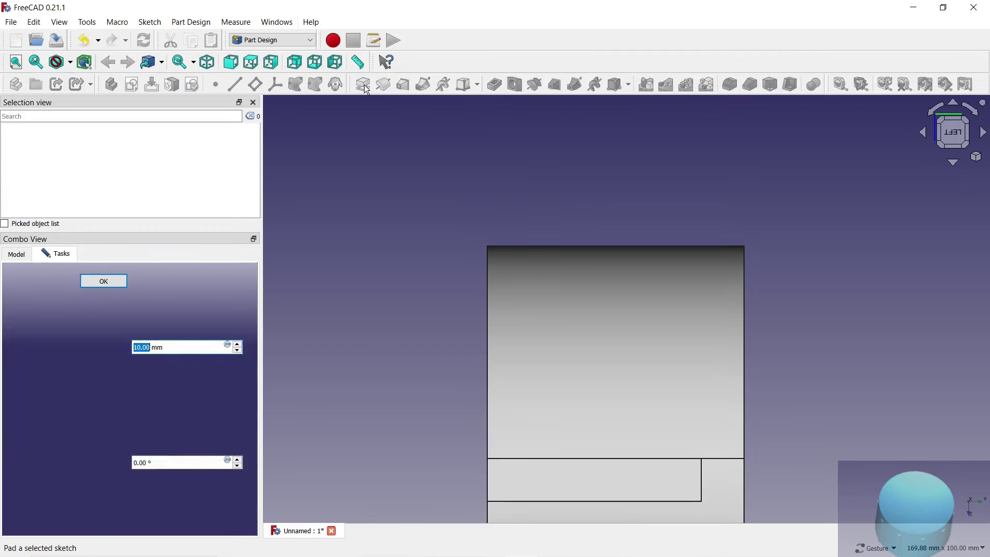
{"action": "scroll", "coordinate": [494, 495], "scroll_direction": "up", "scroll_amount": 2}
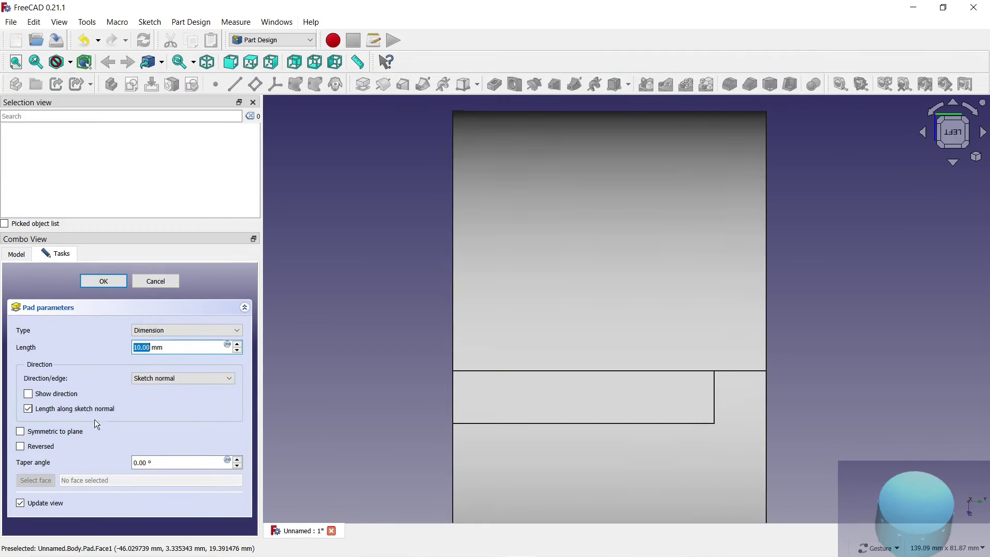
{"action": "left_click", "coordinate": [20, 432]}
{"action": "scroll", "coordinate": [239, 349], "scroll_direction": "down", "scroll_amount": 2}
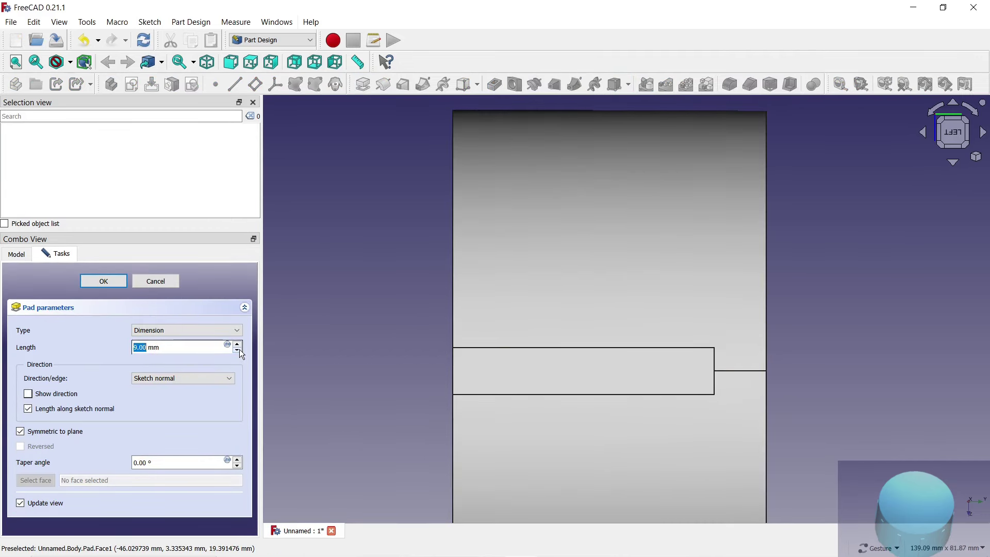
{"action": "scroll", "coordinate": [239, 349], "scroll_direction": "down", "scroll_amount": 1}
{"action": "scroll", "coordinate": [239, 348], "scroll_direction": "down", "scroll_amount": 2}
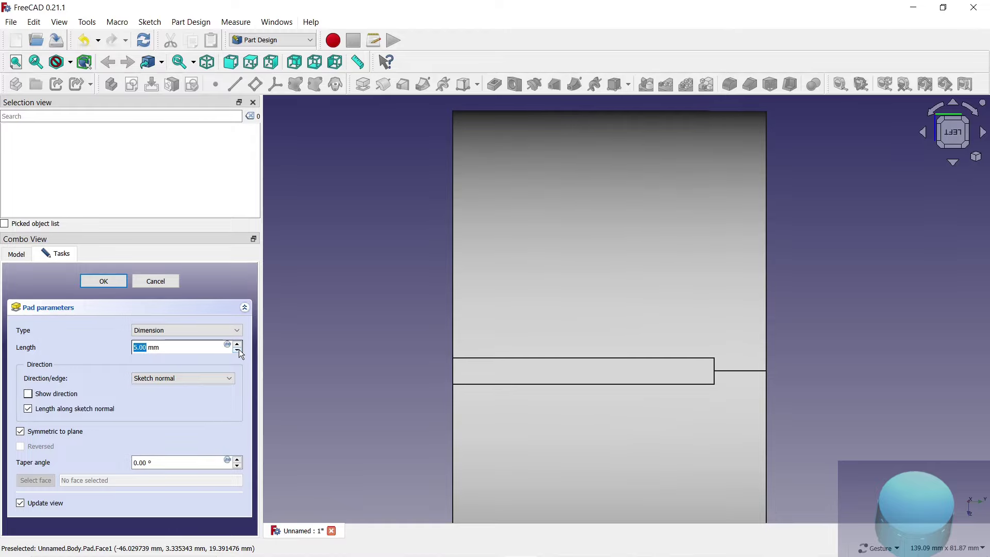
{"action": "left_click", "coordinate": [104, 280]}
{"action": "mouse_move", "coordinate": [731, 375]}
{"action": "left_mouse_down"}
{"action": "mouse_move", "coordinate": [864, 314]}
{"action": "mouse_move", "coordinate": [911, 243]}
{"action": "mouse_move", "coordinate": [894, 277]}
{"action": "left_mouse_up"}
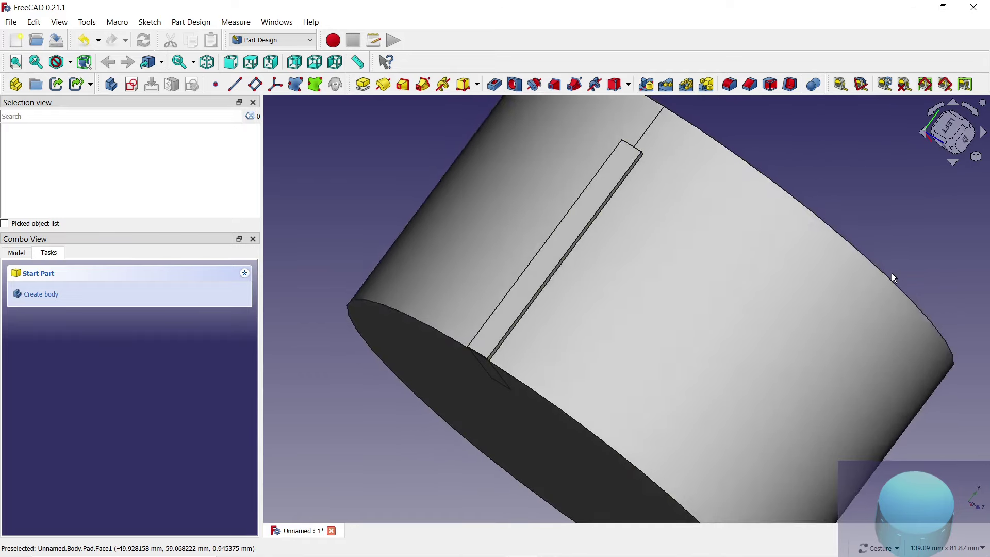
Polar-pattern the Pad around the base Y axis.
{"action": "left_click", "coordinate": [17, 255]}
{"action": "left_click", "coordinate": [67, 319]}
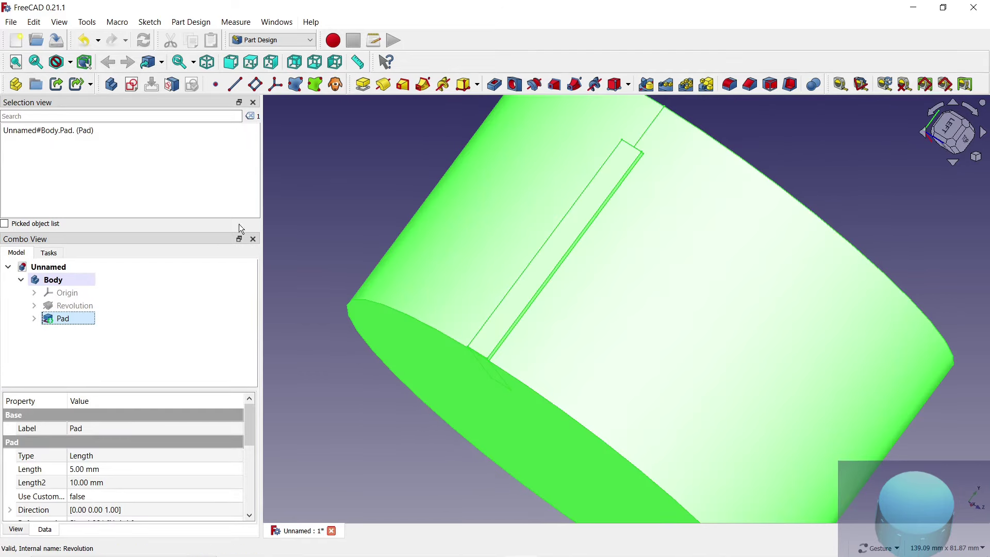
{"action": "left_click", "coordinate": [686, 84]}
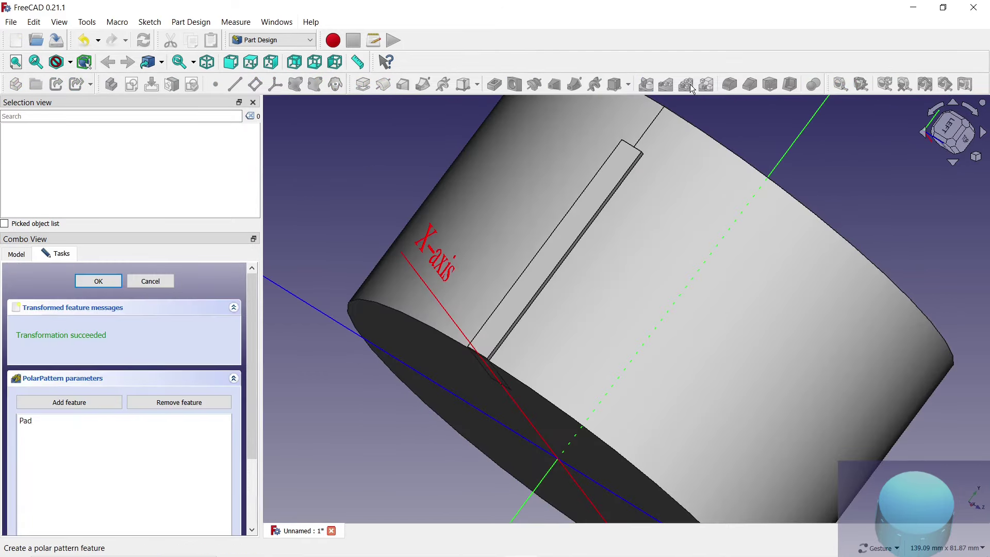
{"action": "scroll", "coordinate": [682, 101], "scroll_direction": "down", "scroll_amount": 3}
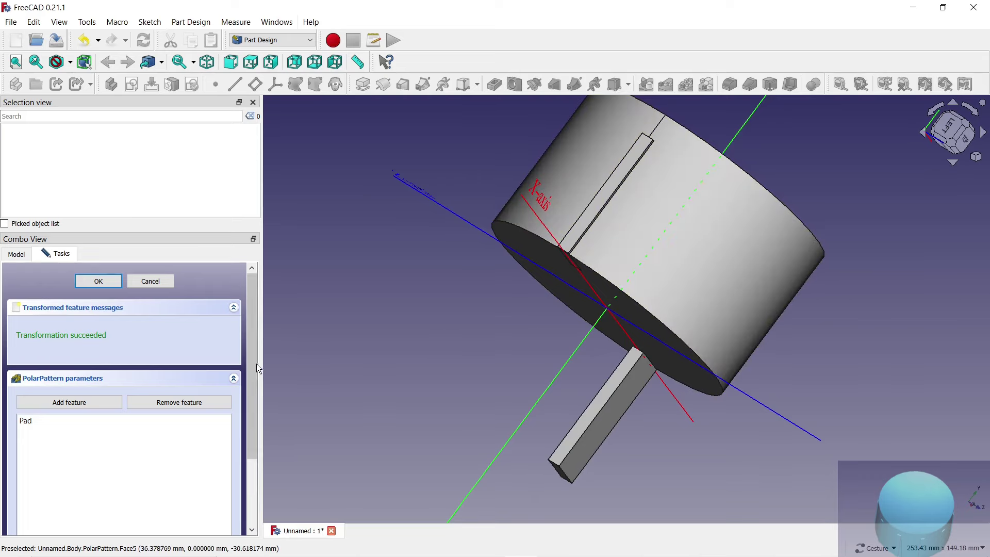
{"action": "scroll", "coordinate": [243, 412], "scroll_direction": "down", "scroll_amount": 3}
{"action": "left_click", "coordinate": [230, 450]}
{"action": "left_click", "coordinate": [189, 509]}
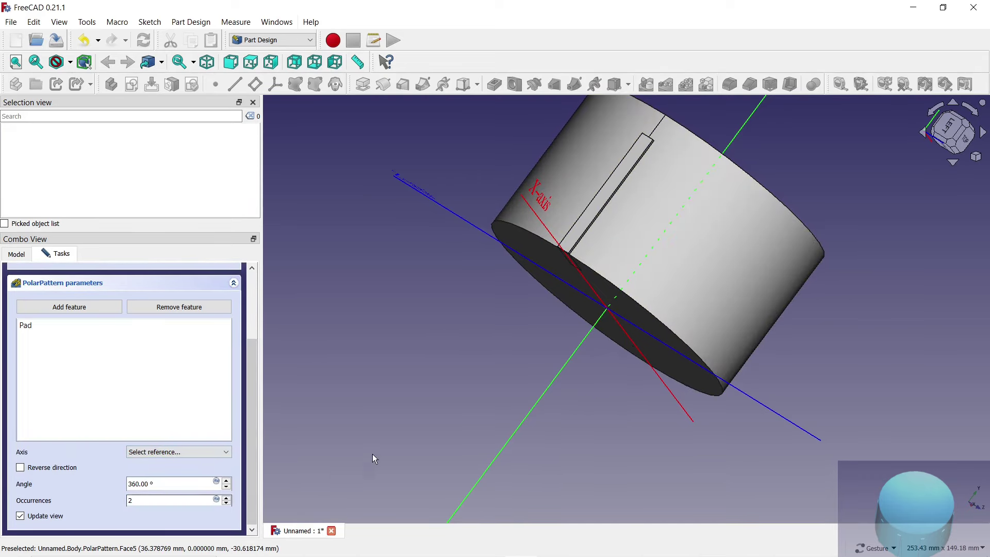
{"action": "left_click", "coordinate": [499, 458]}
Set the polar pattern to 10 occurrences and accept it.
{"action": "left_click_drag", "start_coordinate": [572, 468], "coordinate": [614, 428]}
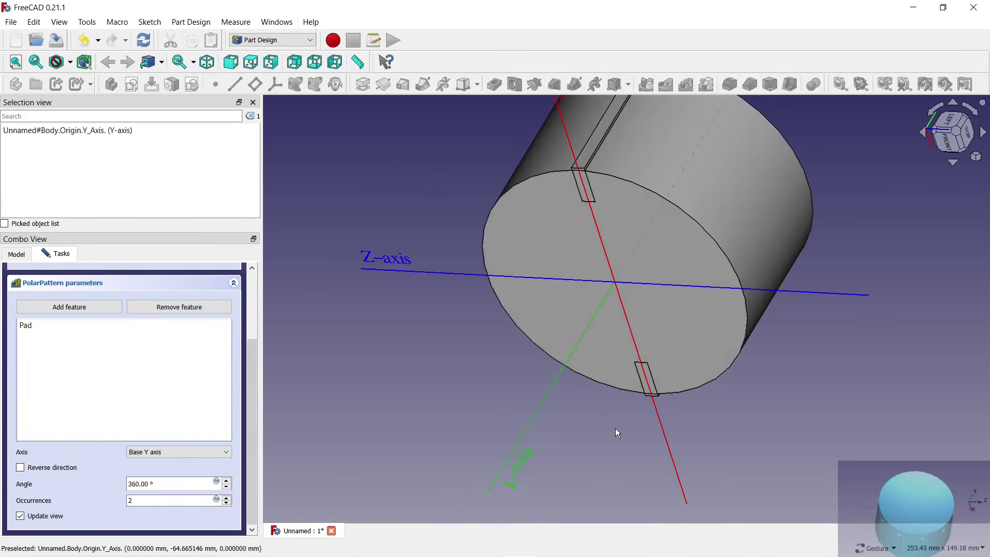
{"action": "left_click", "coordinate": [227, 498]}
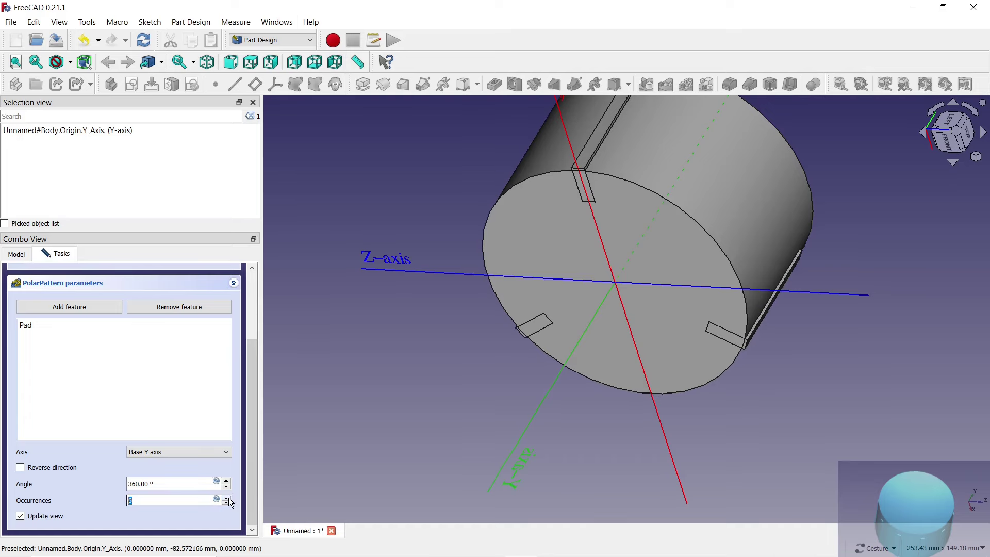
{"action": "scroll", "coordinate": [229, 500], "scroll_direction": "up", "scroll_amount": 4}
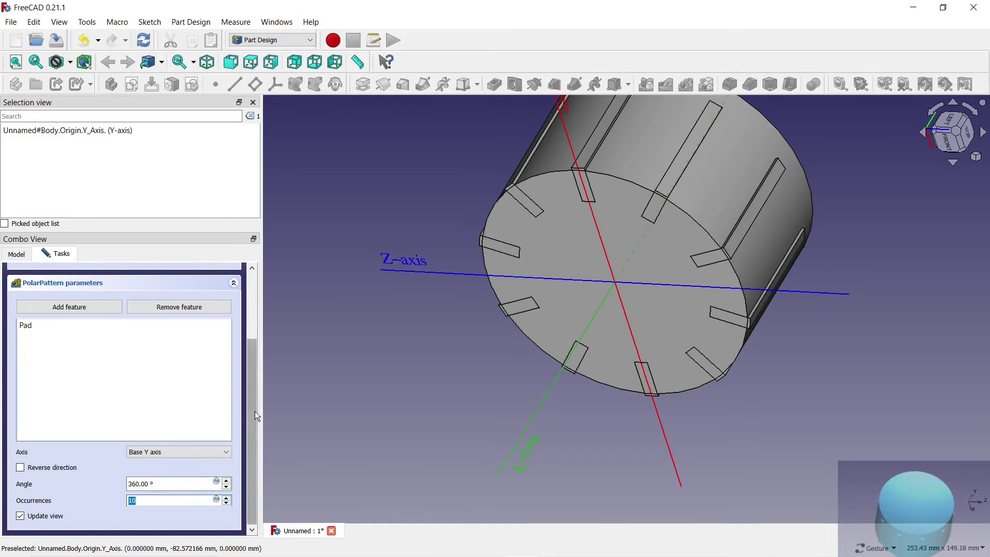
{"action": "left_click_drag", "start_coordinate": [255, 411], "coordinate": [255, 346]}
{"action": "left_click", "coordinate": [106, 280]}
{"action": "left_click", "coordinate": [78, 332]}
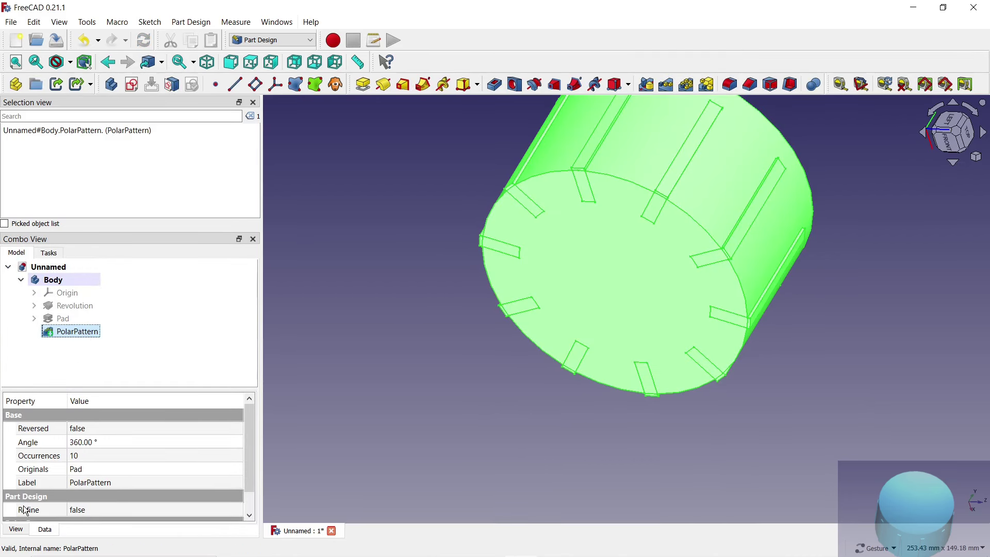
Set the PolarPattern's Refine property to true.
{"action": "left_click", "coordinate": [123, 510]}
{"action": "left_click", "coordinate": [122, 528]}
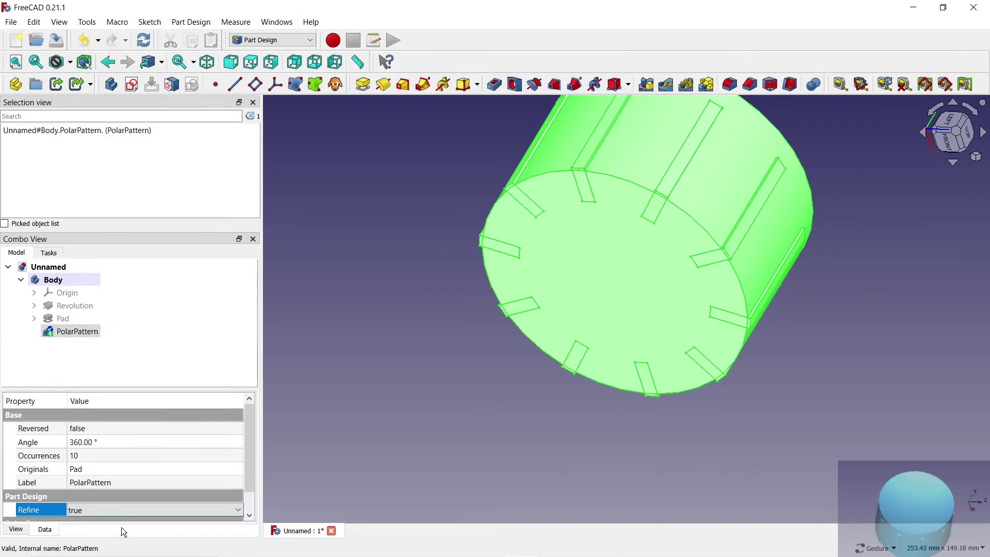
{"action": "left_click", "coordinate": [324, 476]}
{"action": "scroll", "coordinate": [516, 381], "scroll_direction": "down", "scroll_amount": 3}
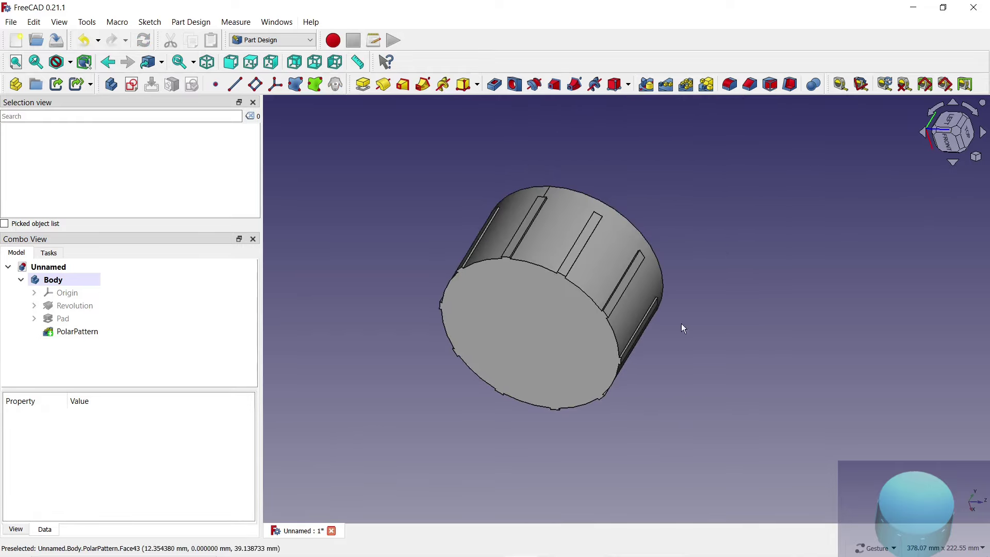
{"action": "mouse_move", "coordinate": [681, 324]}
{"action": "left_mouse_down"}
{"action": "mouse_move", "coordinate": [754, 285]}
{"action": "mouse_move", "coordinate": [742, 361]}
{"action": "left_mouse_up"}
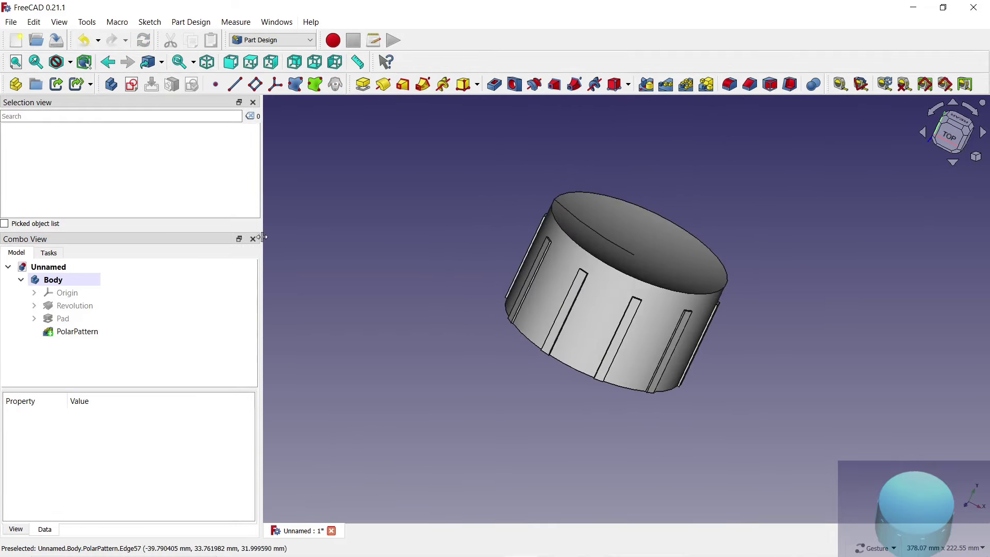
Give the Body a Shaded display mode and the Steel material.
{"action": "right_click", "coordinate": [54, 285]}
{"action": "left_click", "coordinate": [81, 324]}
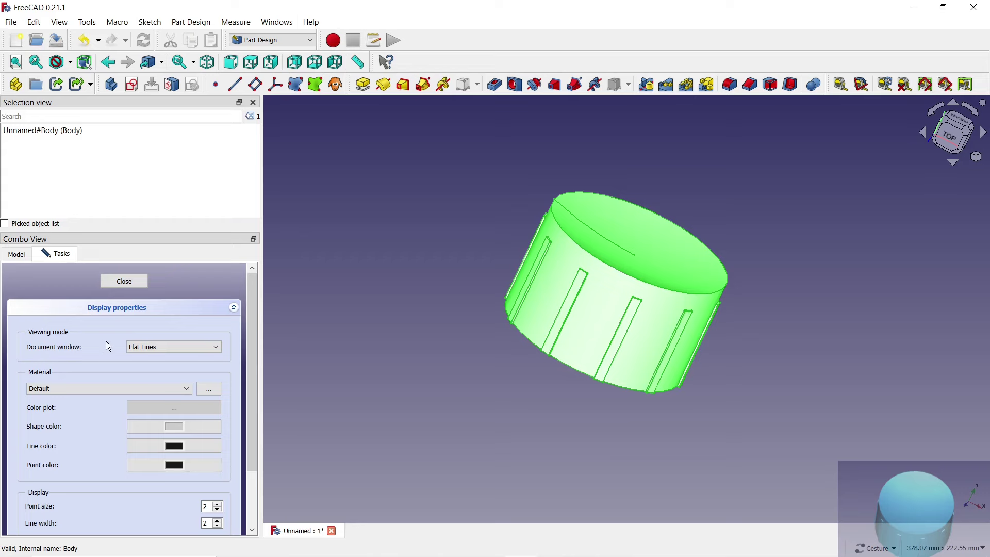
{"action": "left_click", "coordinate": [144, 347]}
{"action": "left_click", "coordinate": [145, 366]}
{"action": "left_click", "coordinate": [106, 388]}
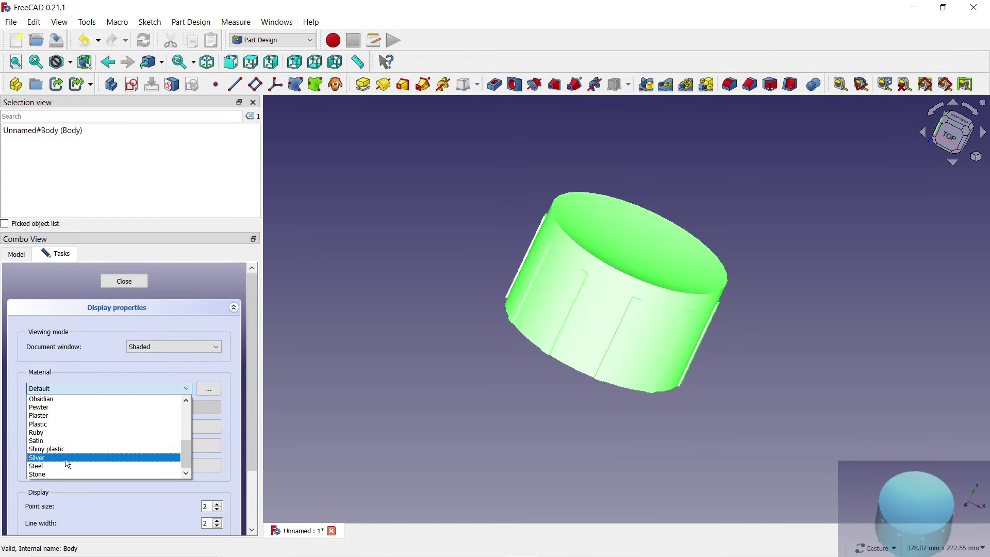
{"action": "left_click", "coordinate": [74, 457]}
Set the Body's shape colour to light cyan and close the appearance settings.
{"action": "left_click", "coordinate": [168, 431]}
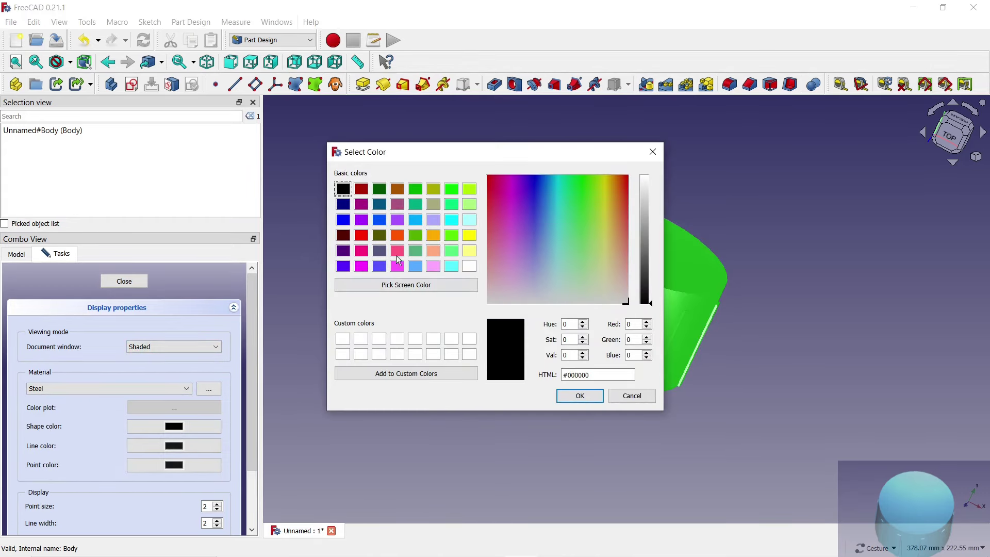
{"action": "left_click", "coordinate": [416, 220]}
{"action": "left_click", "coordinate": [580, 396]}
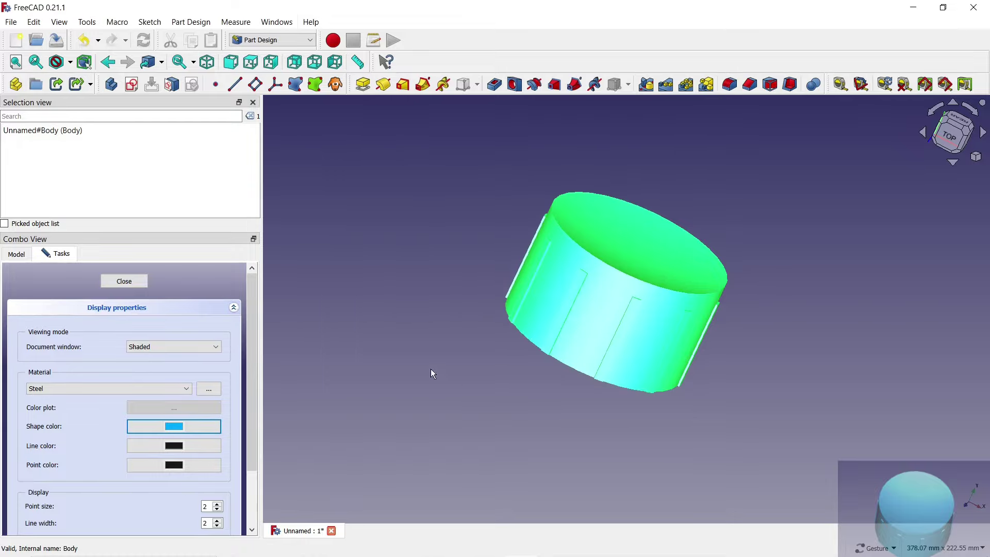
{"action": "left_click", "coordinate": [125, 281]}
{"action": "left_click", "coordinate": [367, 313]}
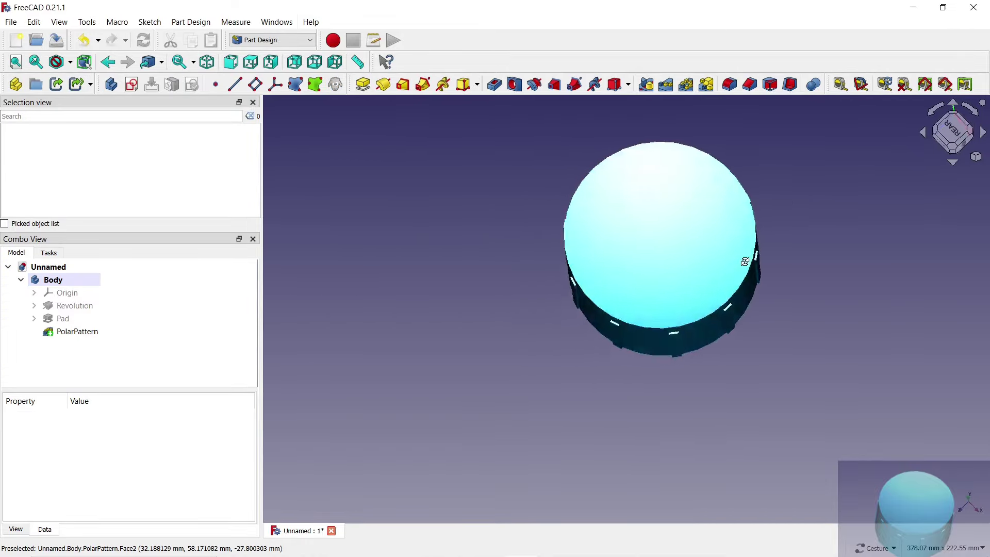